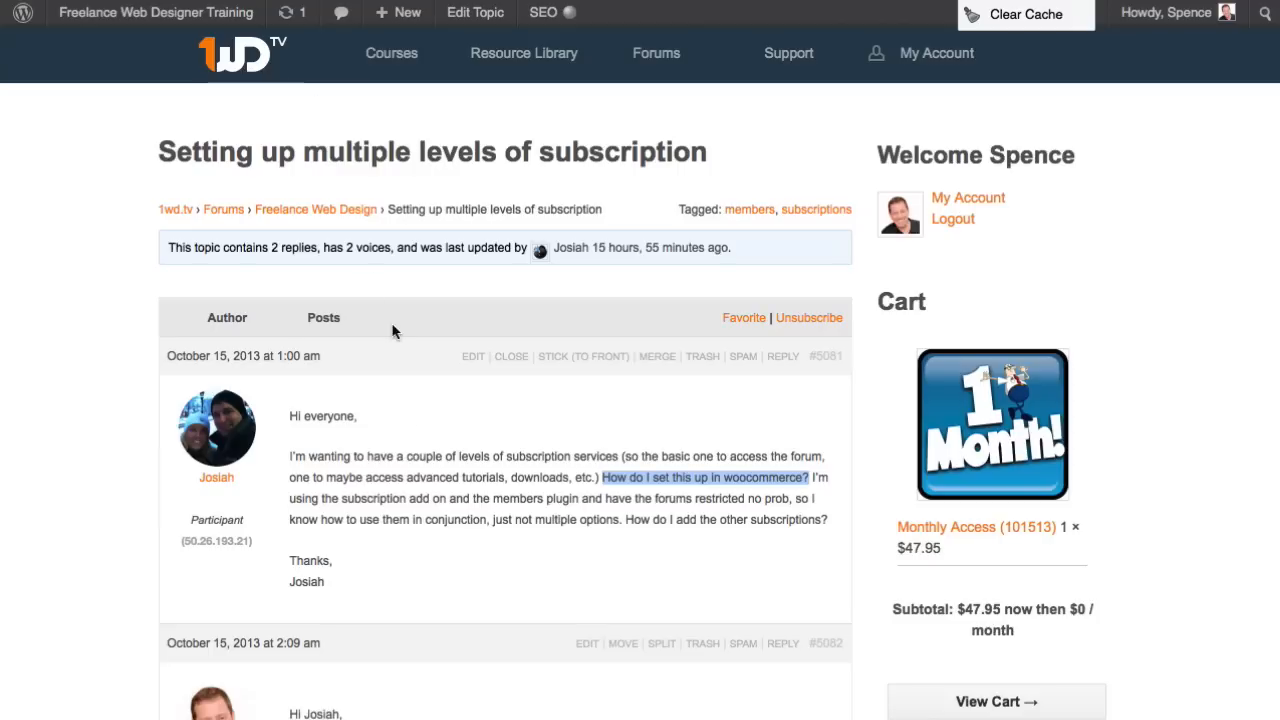
Highlight the forum post's question about setting up several subscription levels in WooCommerce
click(408, 455)
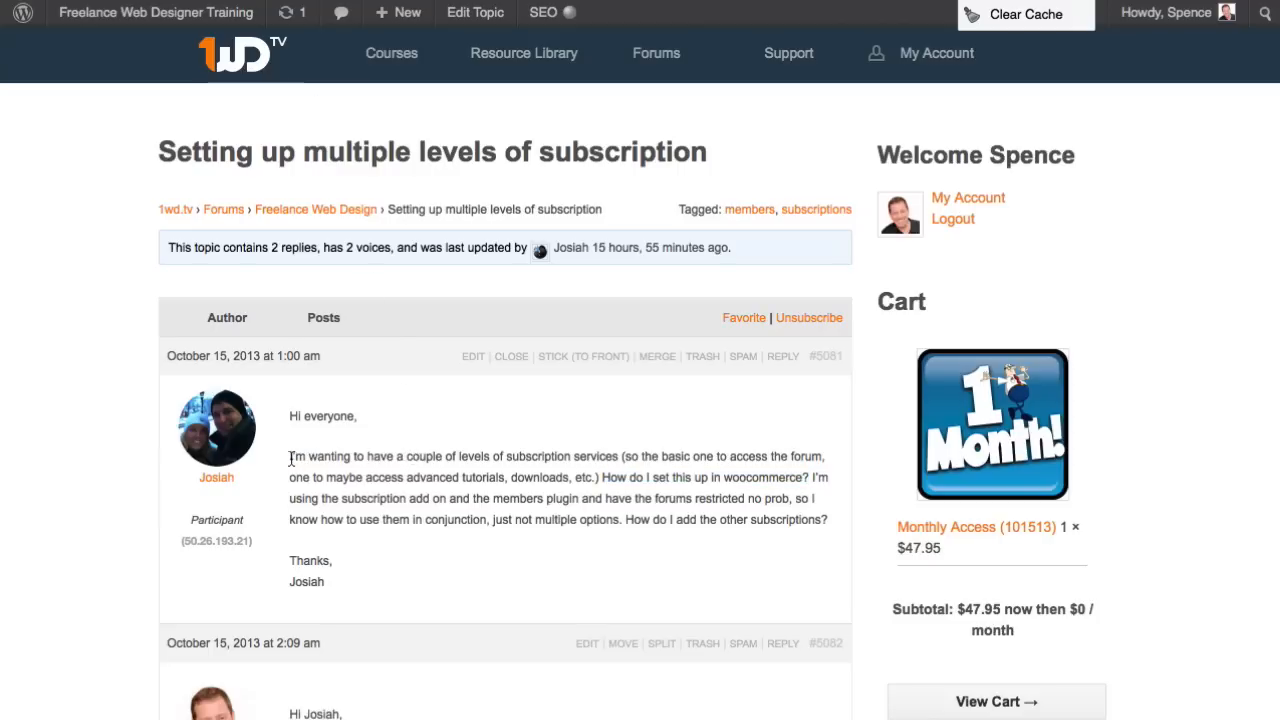
drag(291, 458, 810, 481)
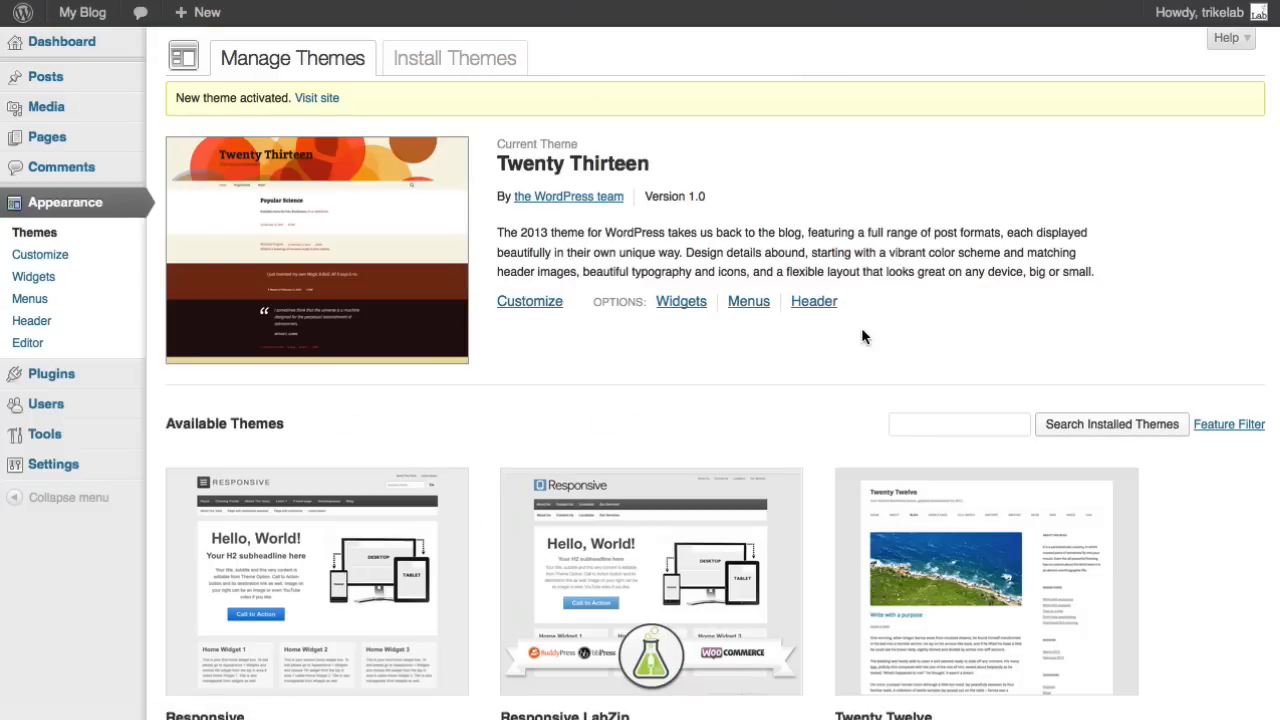
Activate the Responsive LabZip theme on the WordPress site and dismiss its recommended plugin notice
scroll(861, 327, down, 3)
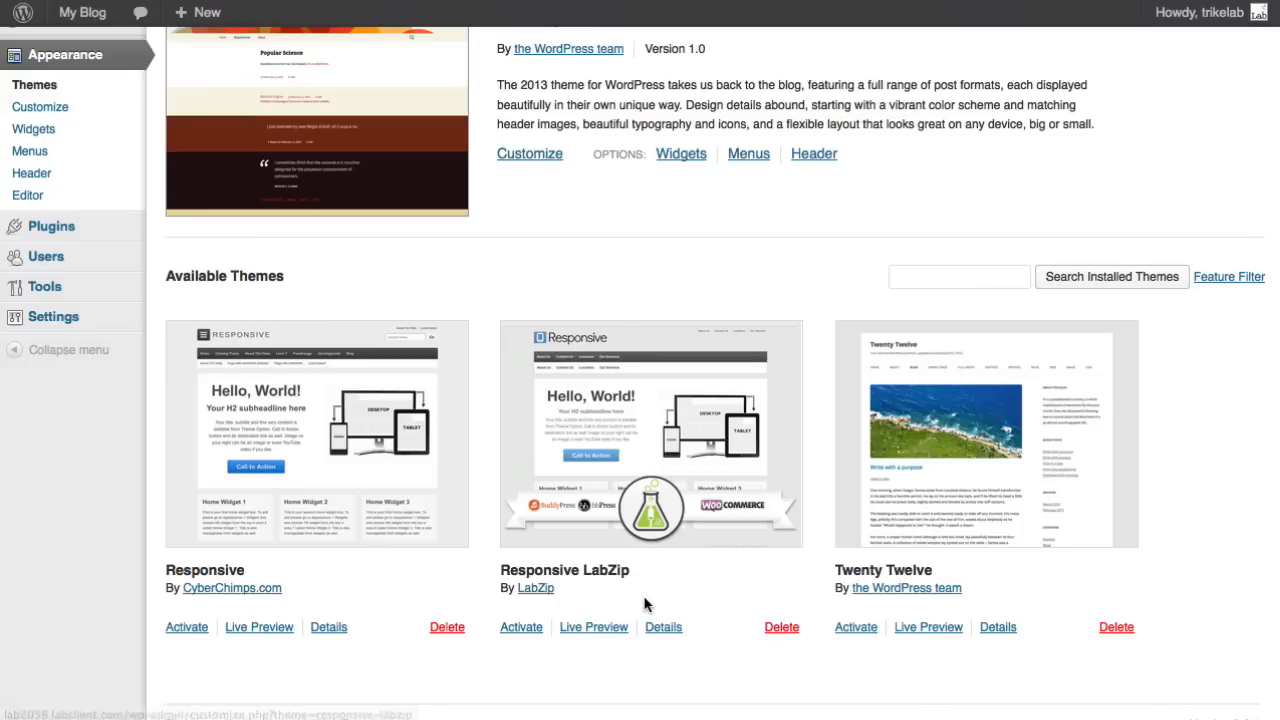
click(521, 627)
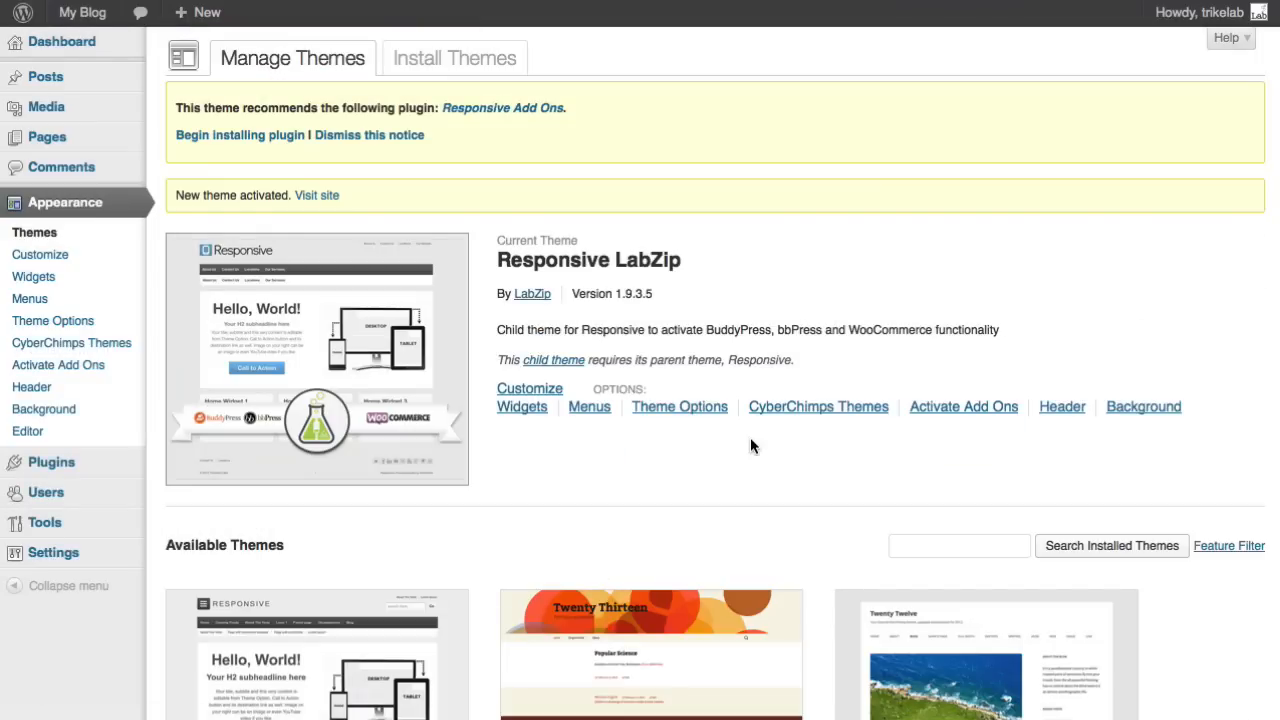
scroll(752, 446, down, 5)
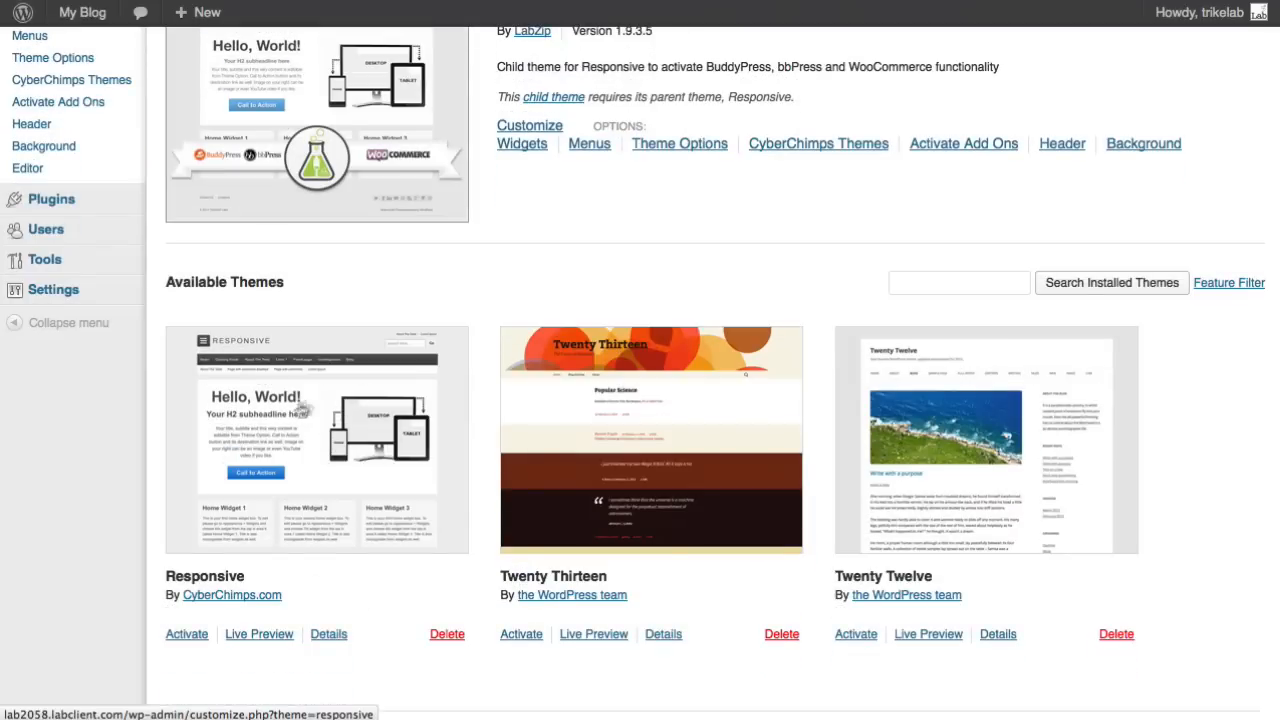
scroll(438, 368, up, 5)
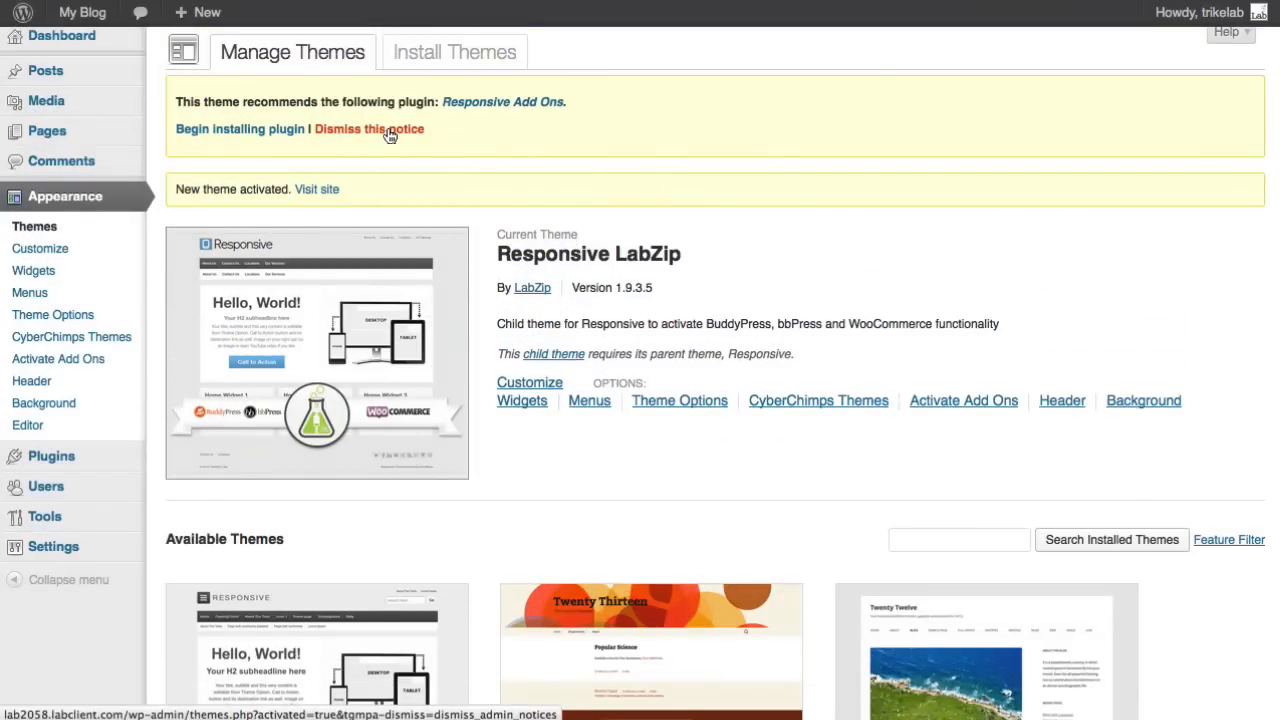
click(390, 136)
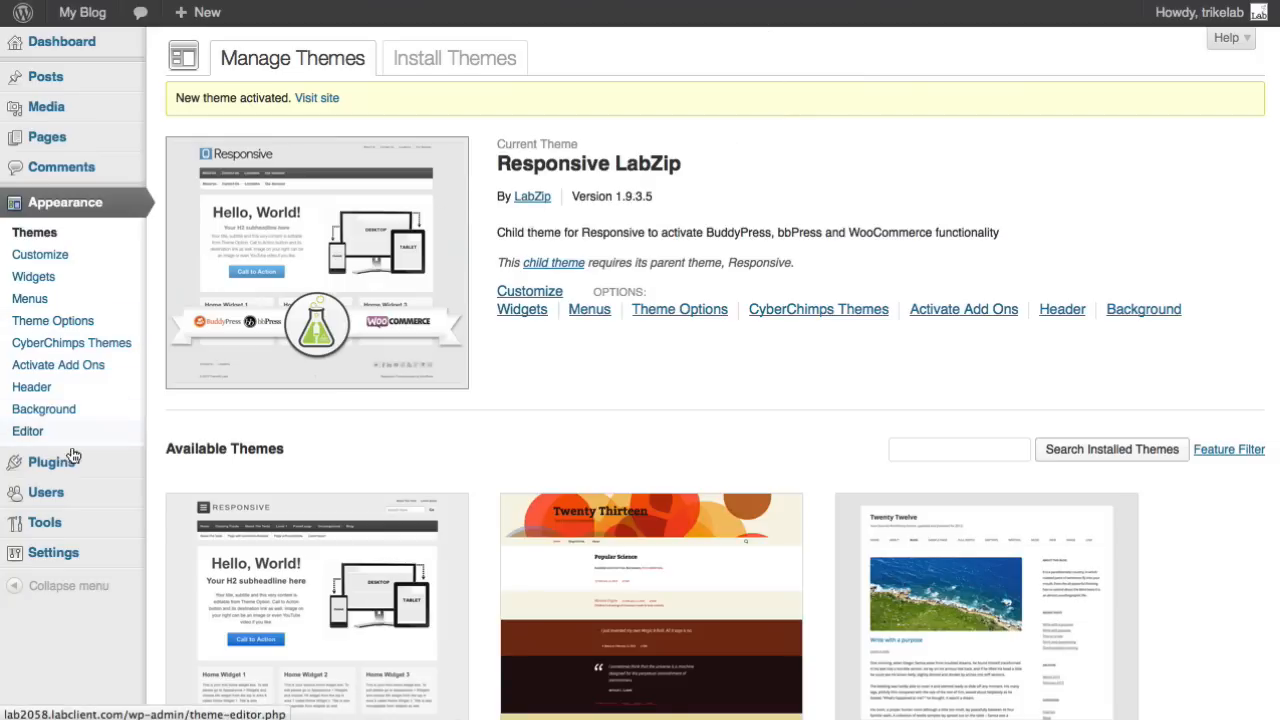
Search the plugin directory for "woocommerce", examine the WooCommerce - excelling eCommerce entry among similar listings, and return to the installed plugins
mouse_move(74, 456)
click(181, 468)
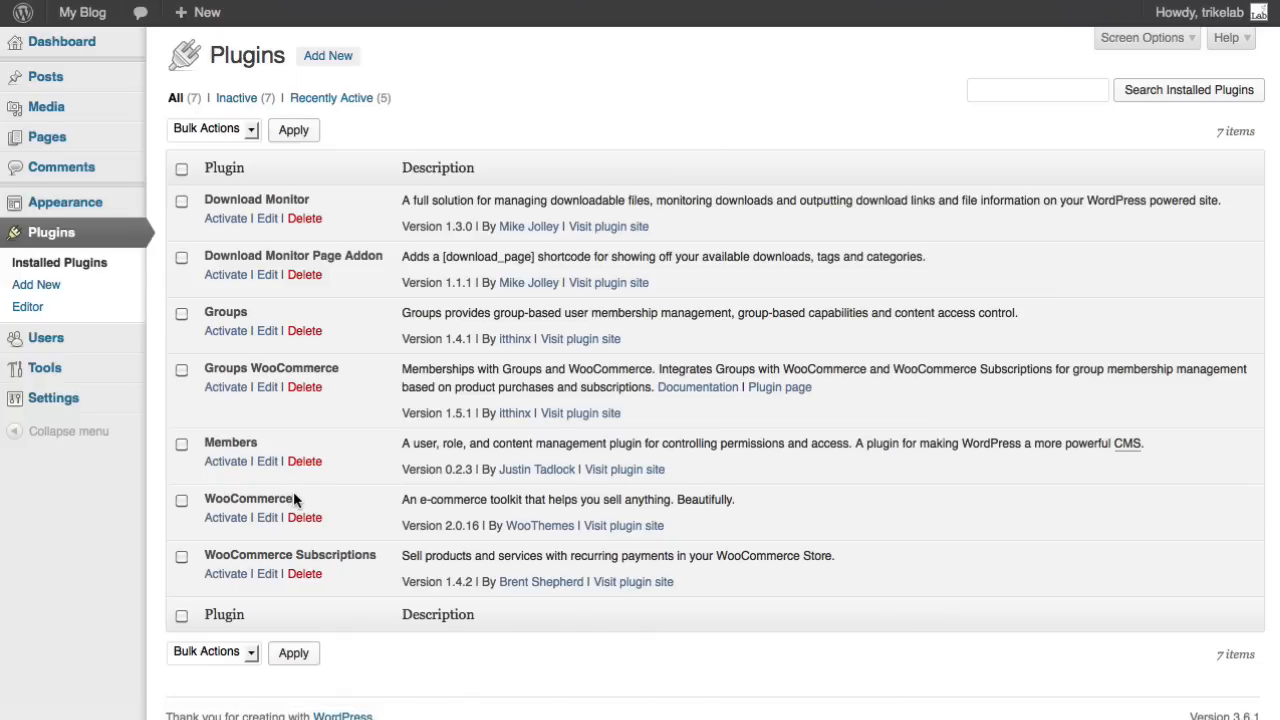
click(332, 62)
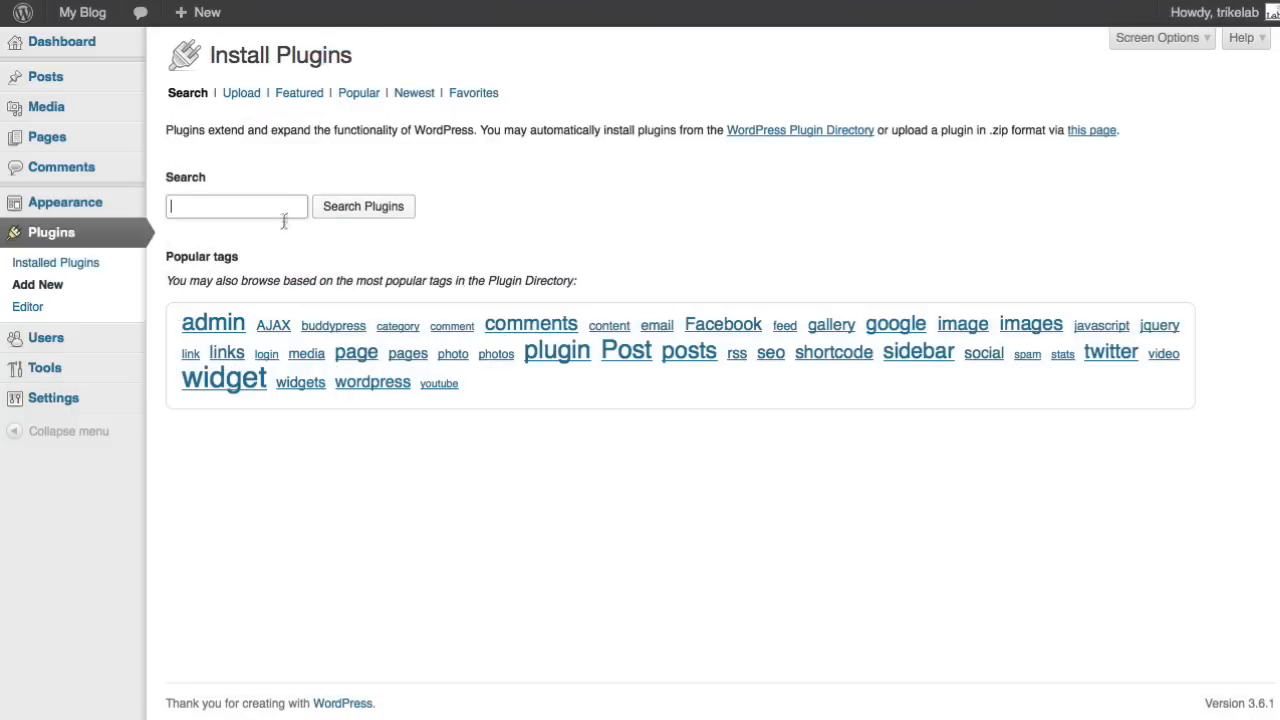
text(woocommerce)
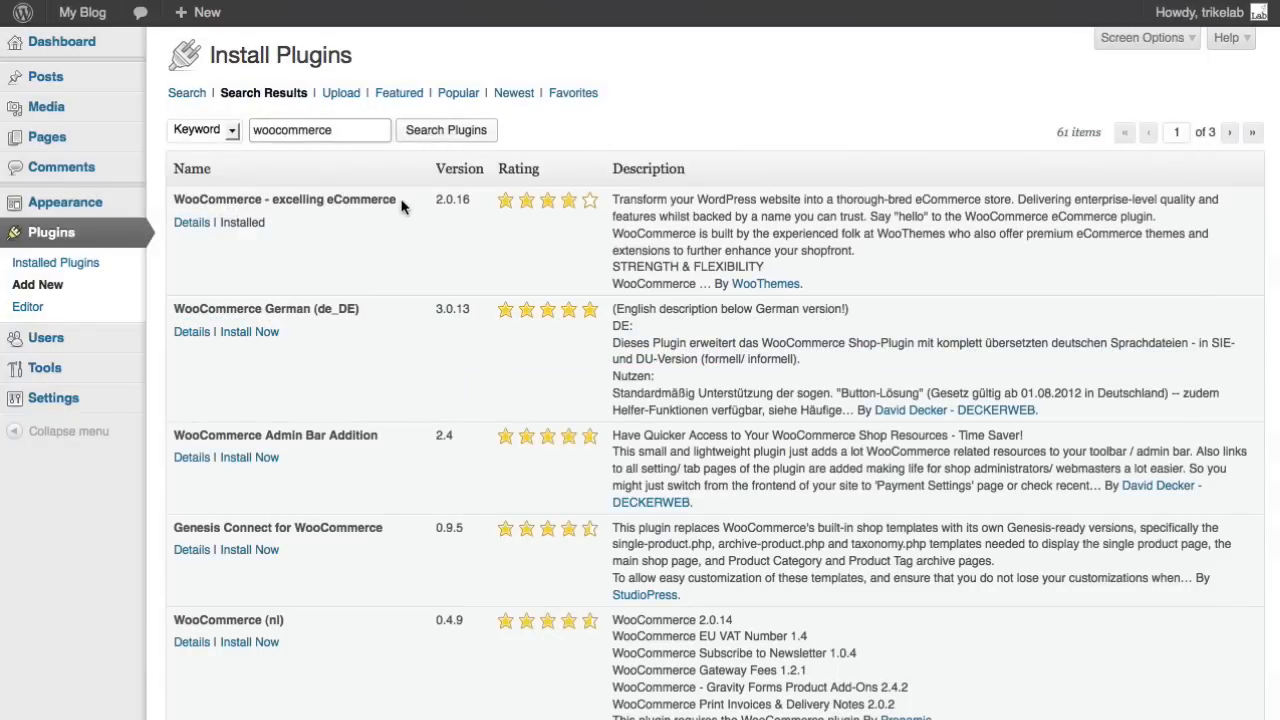
drag(399, 203, 277, 203)
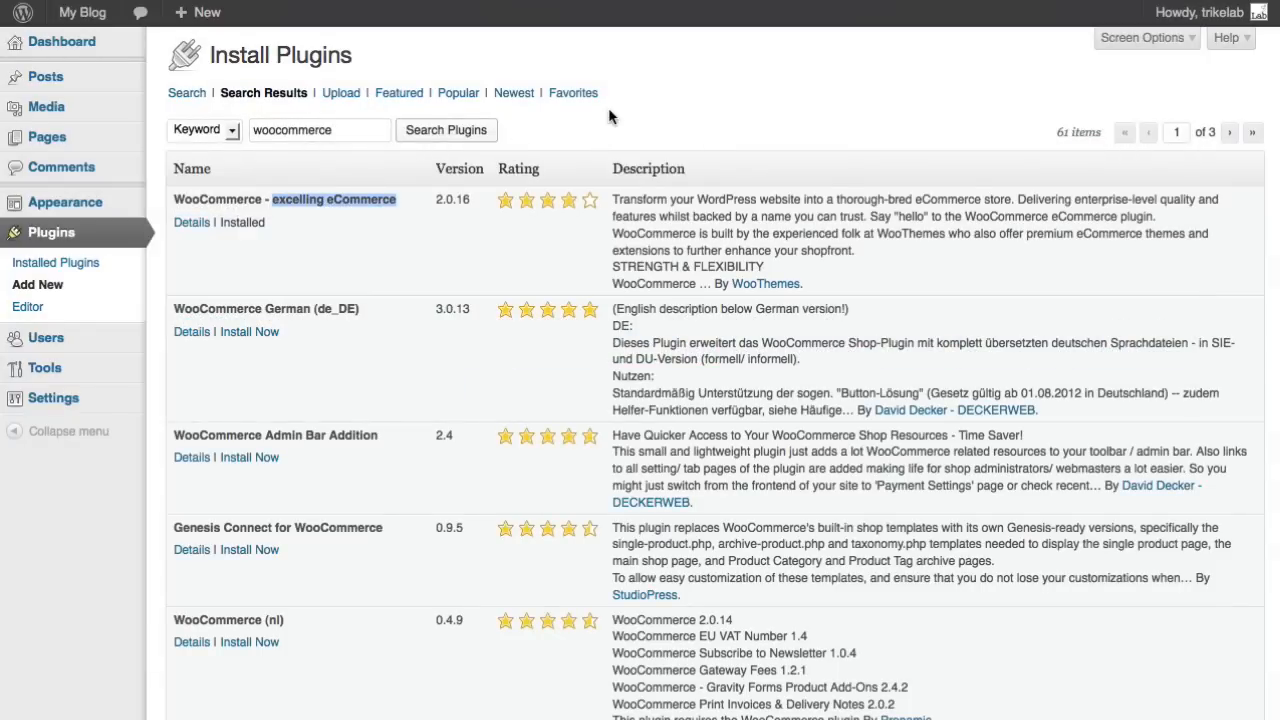
click(703, 107)
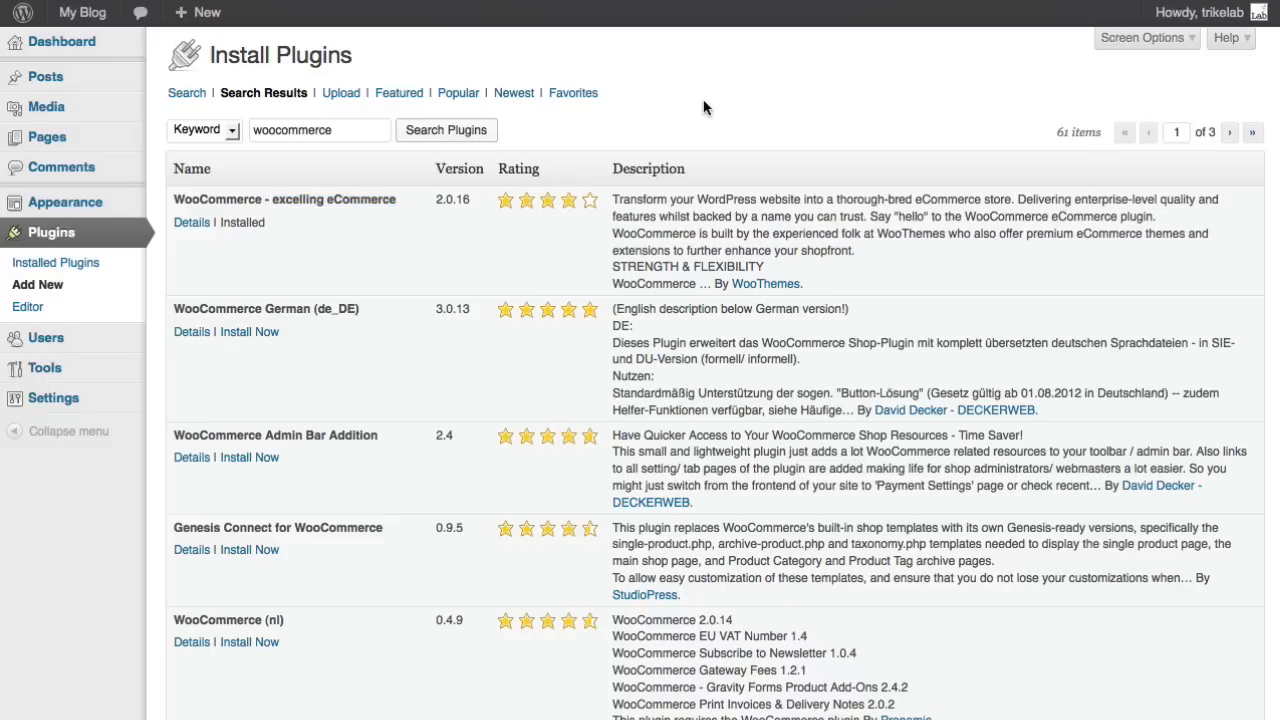
drag(368, 311, 178, 310)
drag(290, 621, 182, 618)
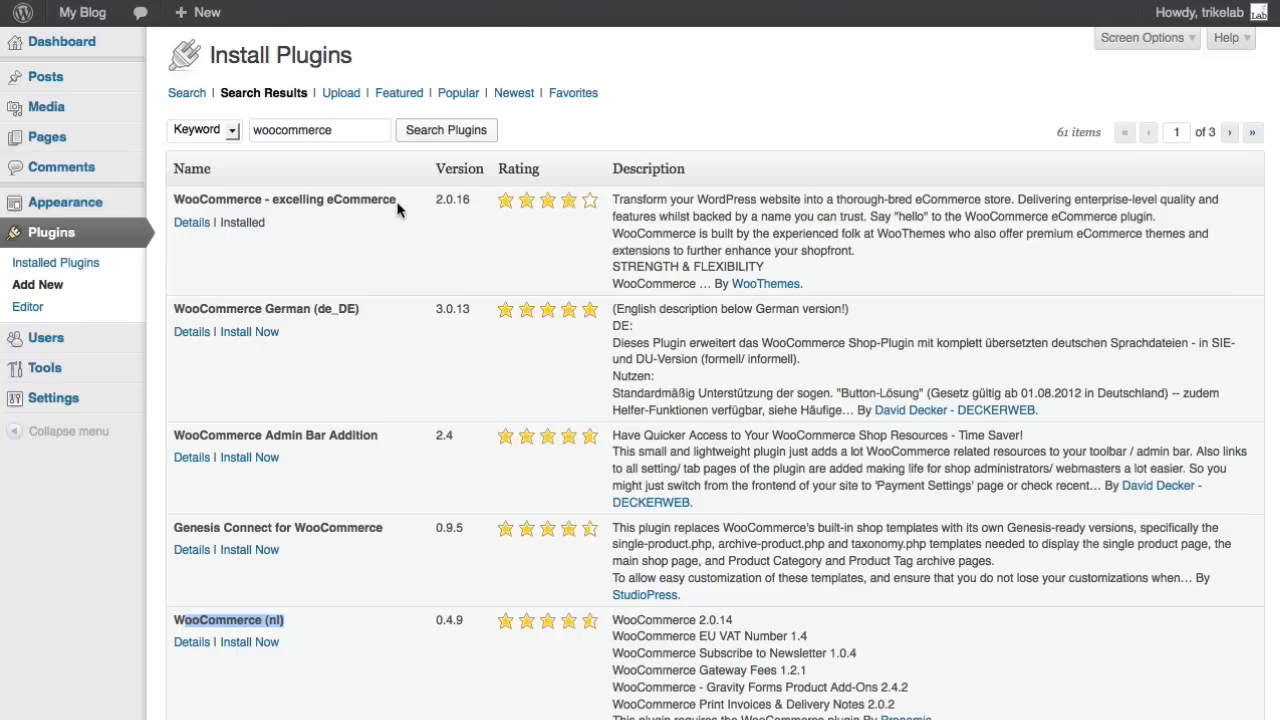
drag(400, 199, 189, 200)
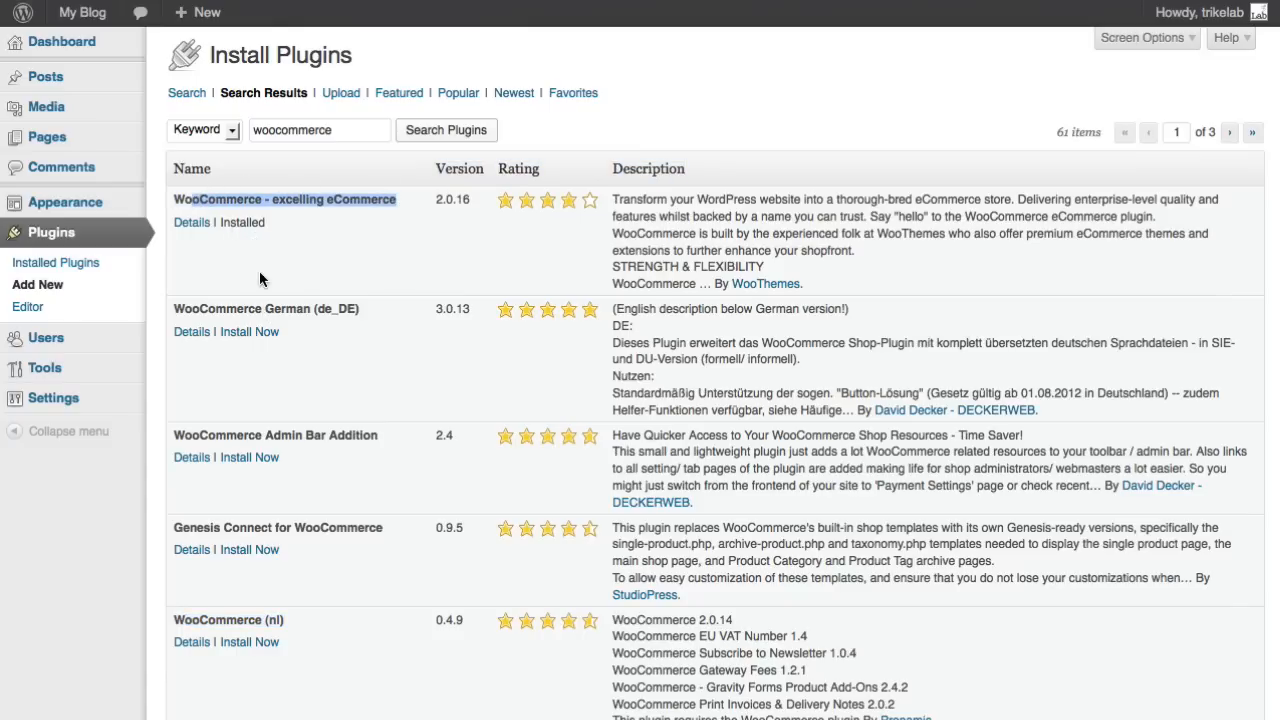
click(87, 266)
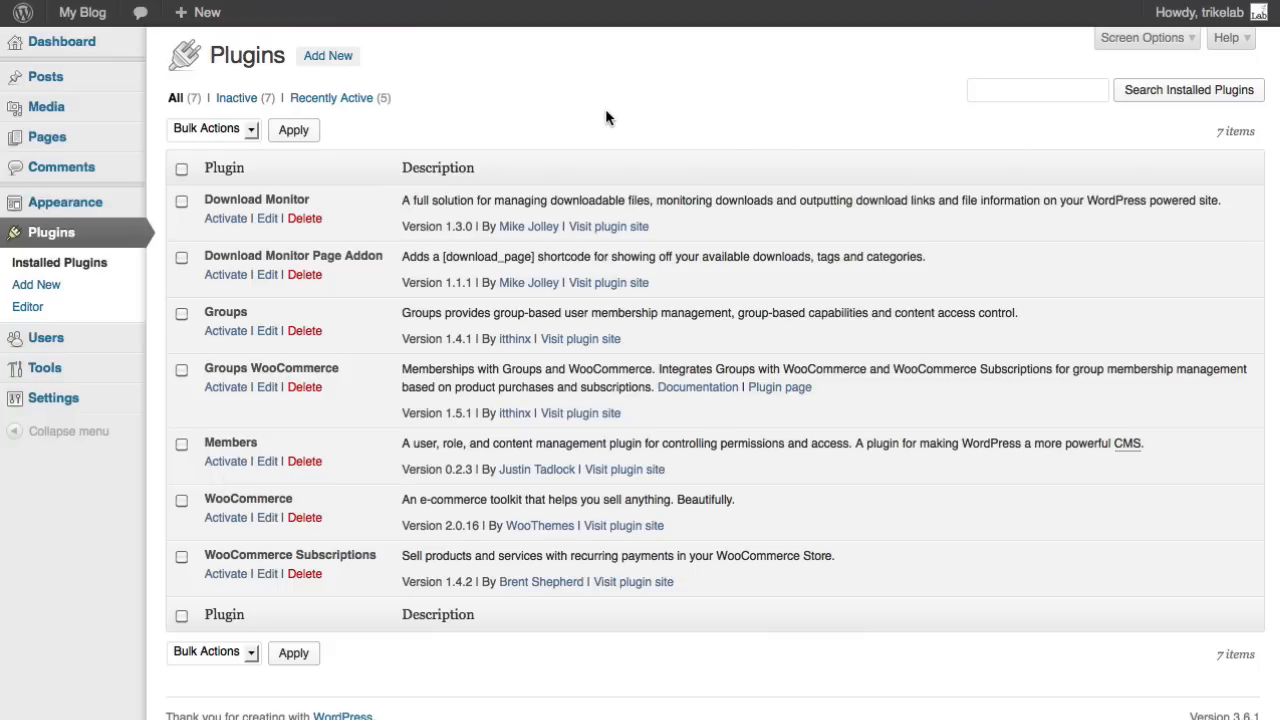
Set the site's permalink structure to Post name and save the permalink settings
mouse_move(88, 396)
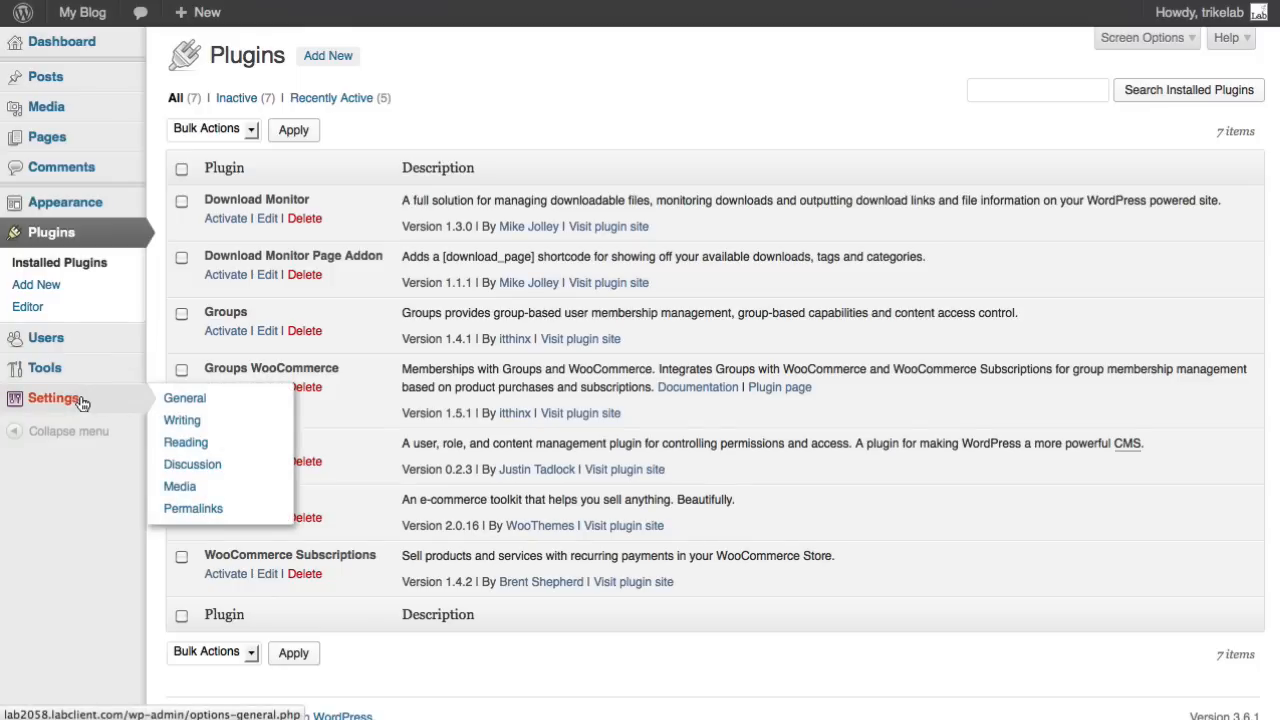
click(200, 508)
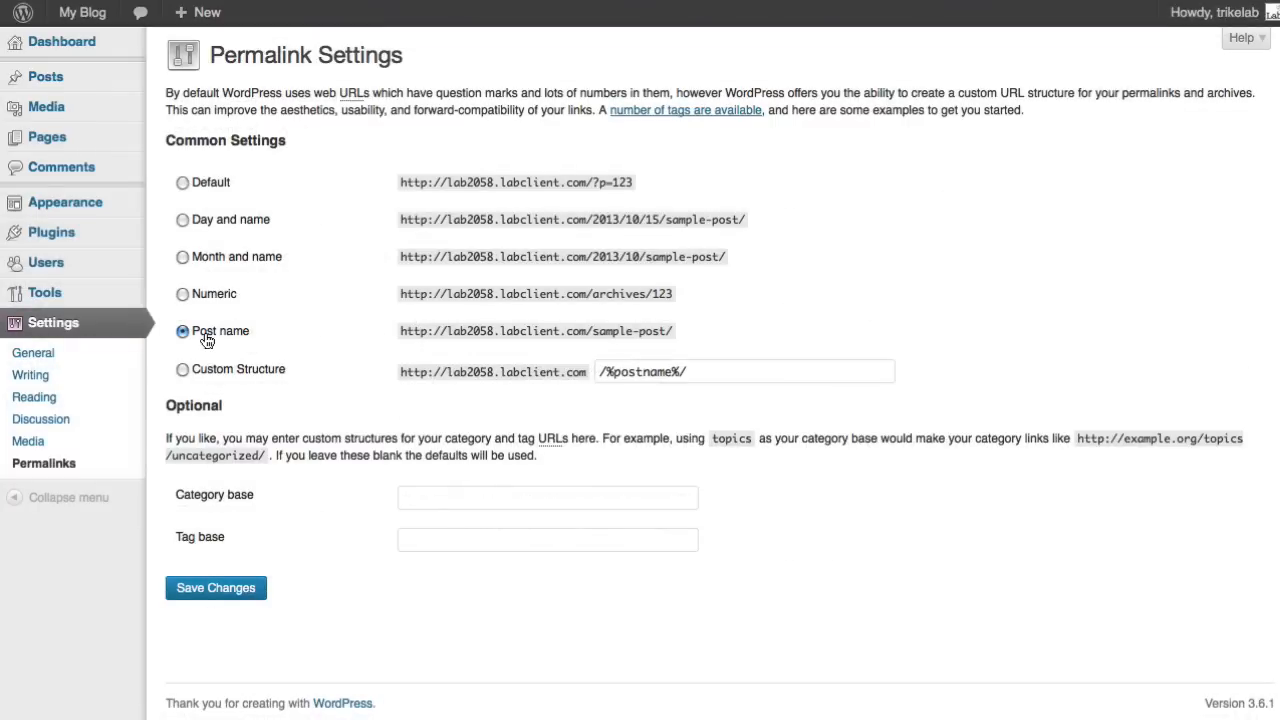
click(183, 186)
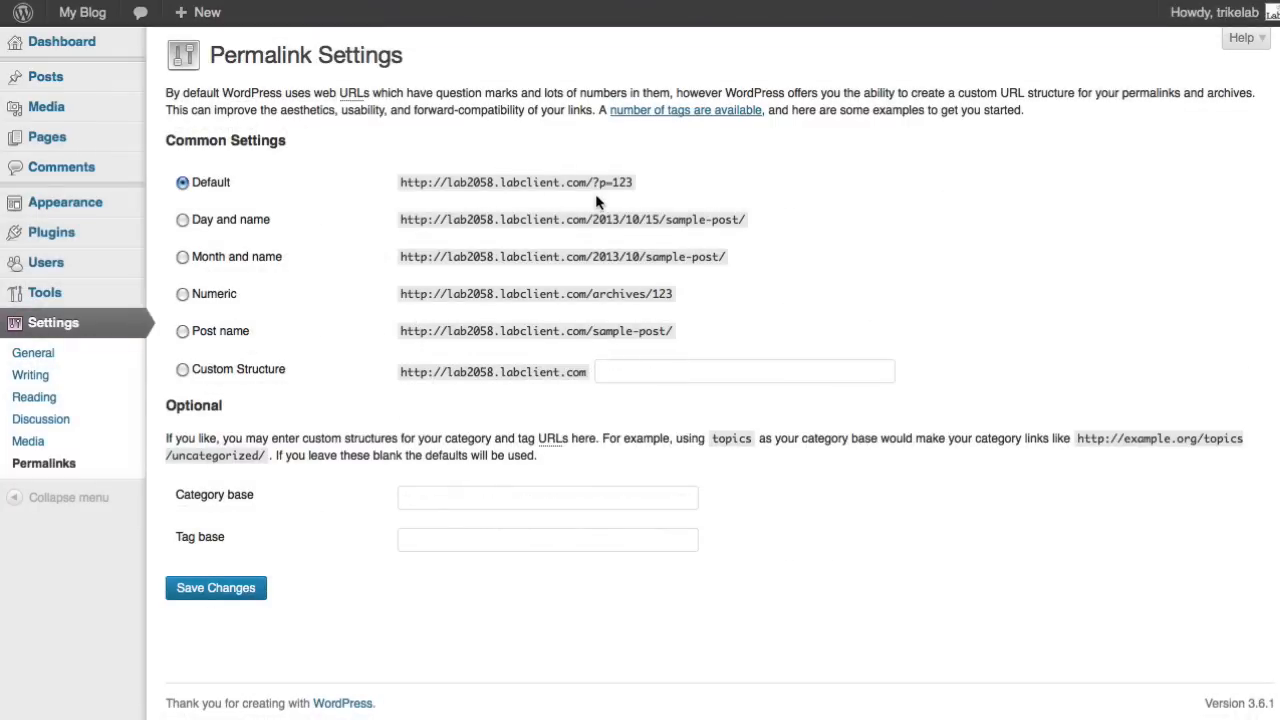
drag(588, 185, 640, 188)
click(182, 331)
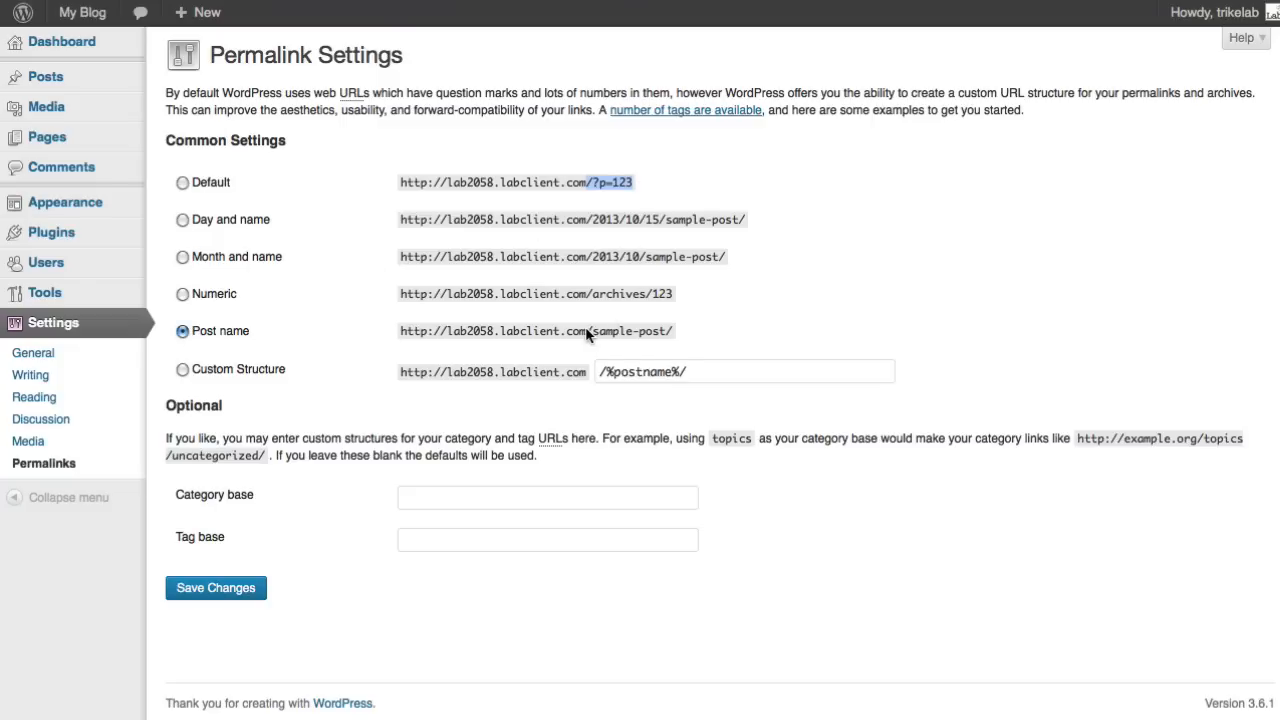
drag(588, 331, 706, 331)
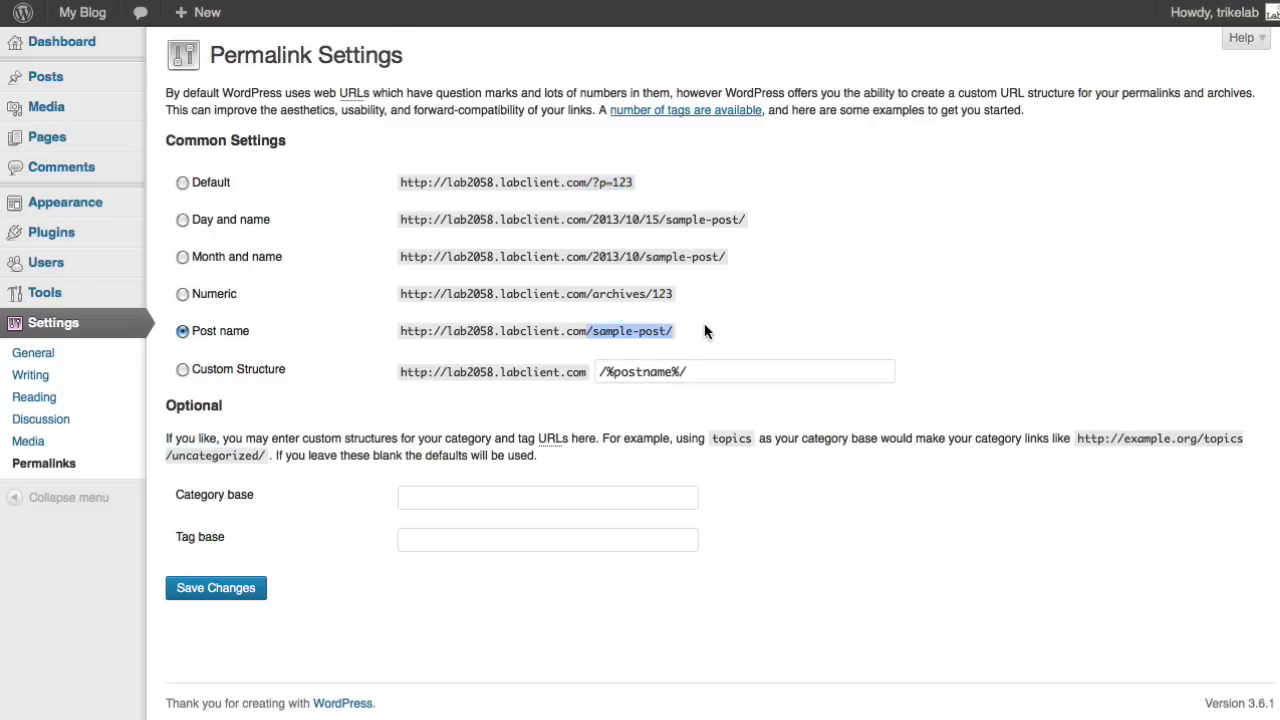
click(222, 592)
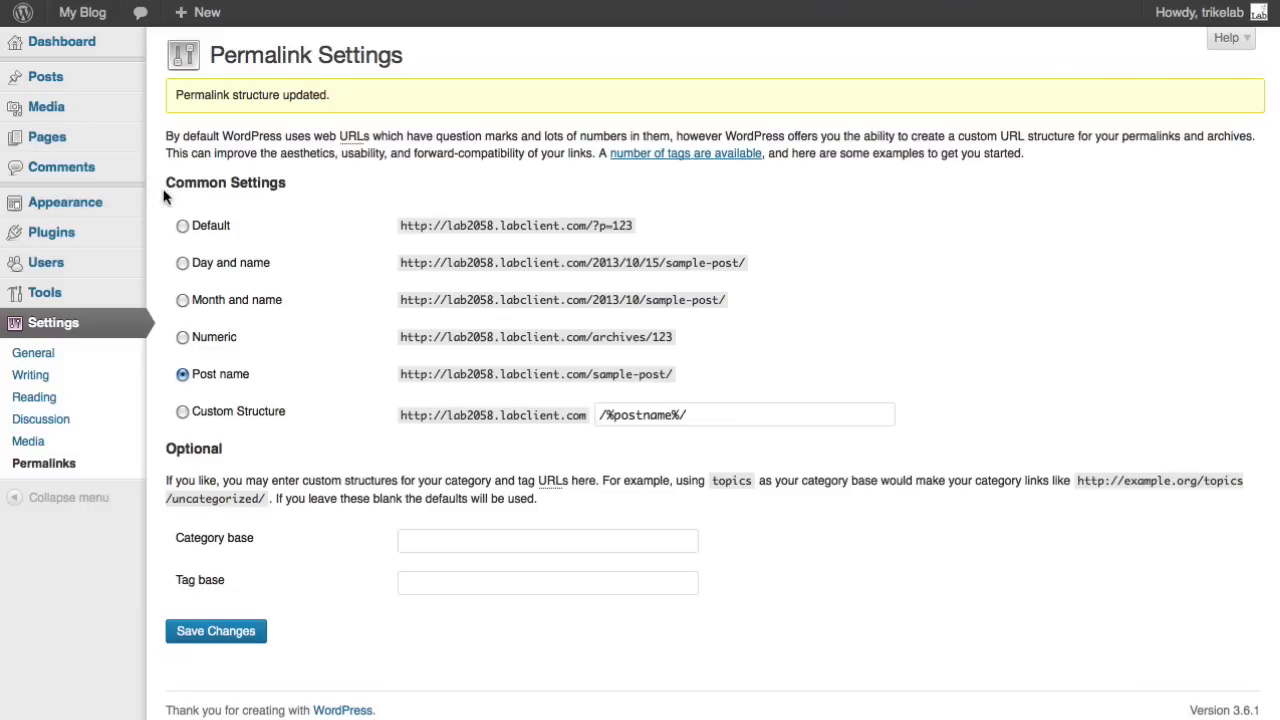
Activate the installed WooCommerce plugin and install its WooCommerce pages
mouse_move(98, 232)
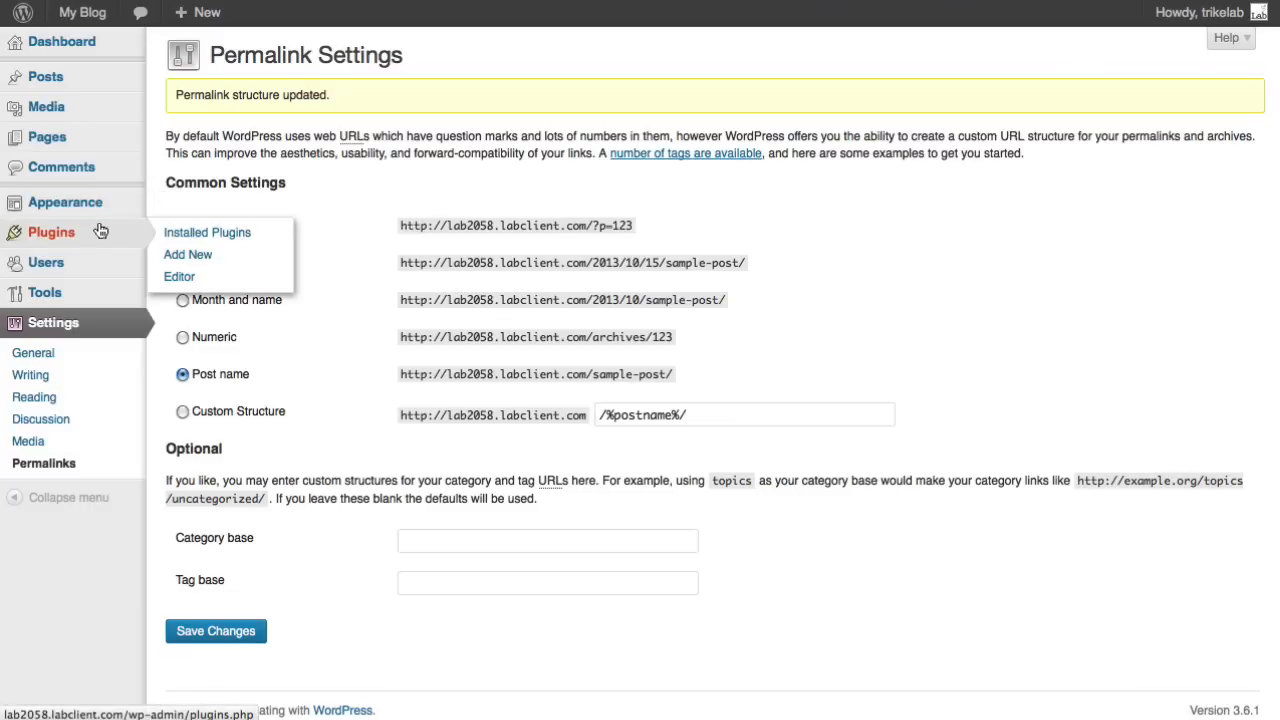
click(170, 232)
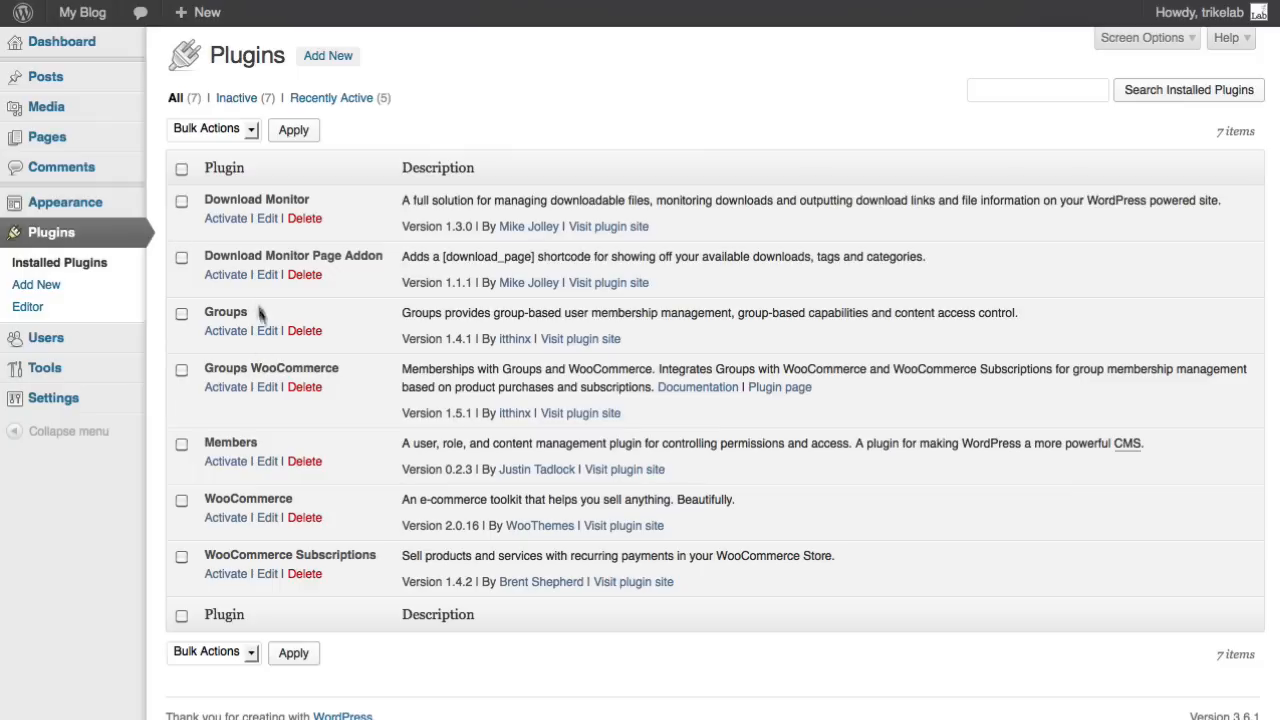
click(239, 520)
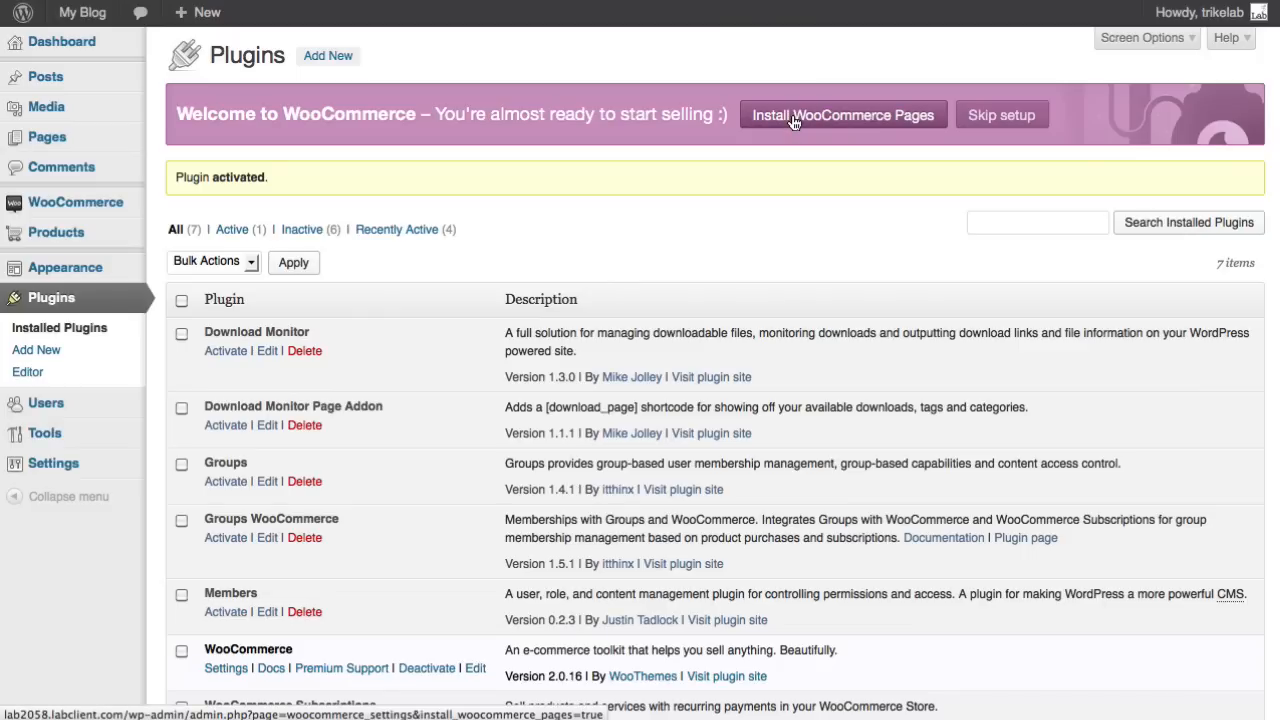
click(794, 122)
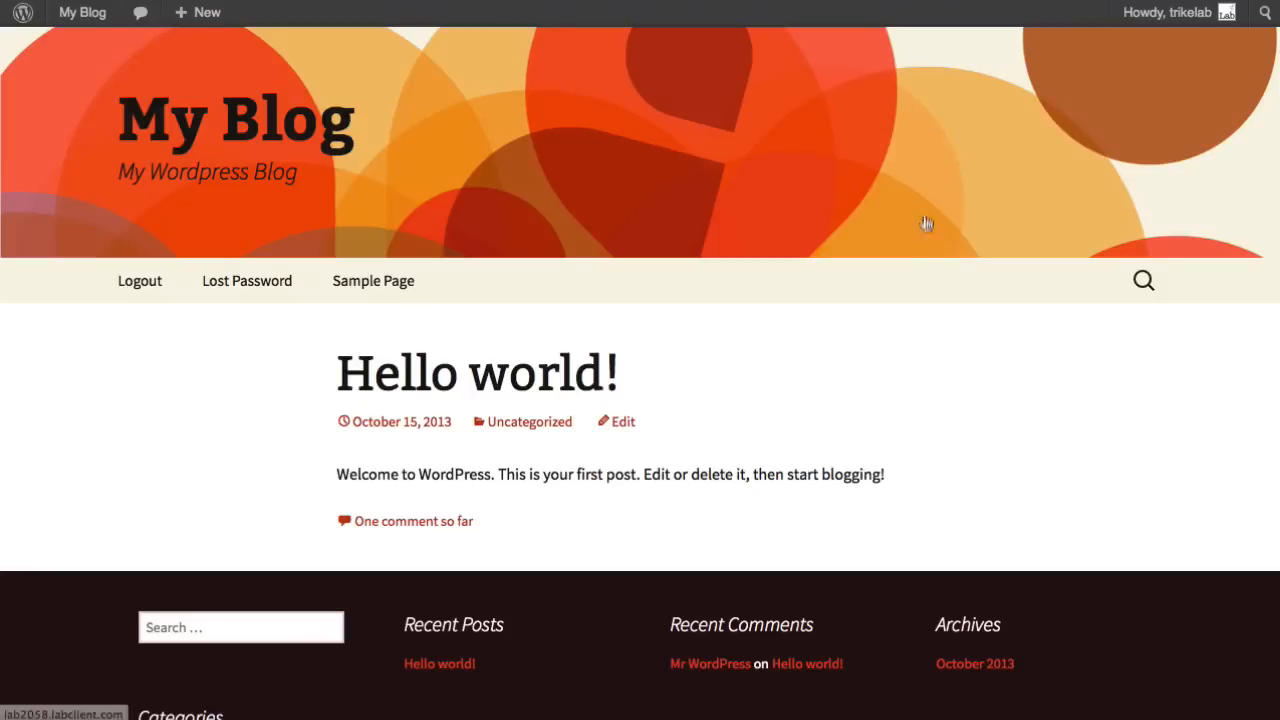
Reload the site's front end and check the shop pages in its navigation, including My Account and its subpages
right_click(922, 374)
click(954, 420)
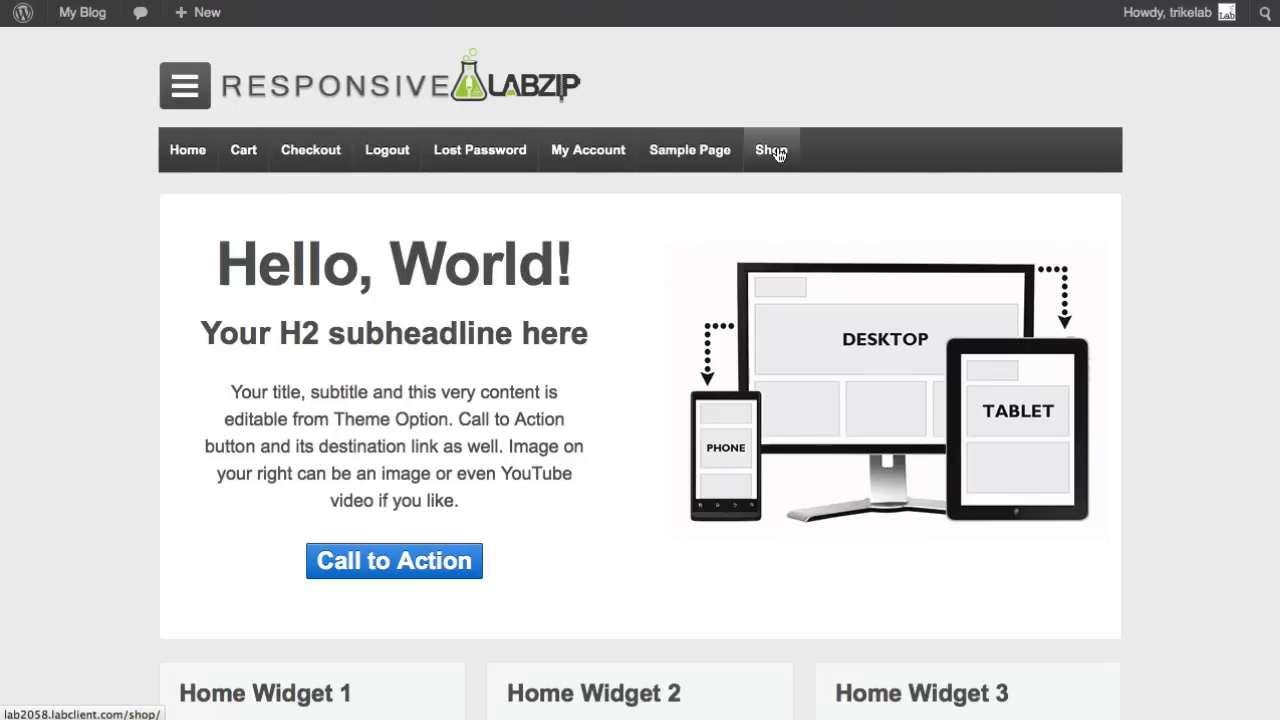
mouse_move(597, 155)
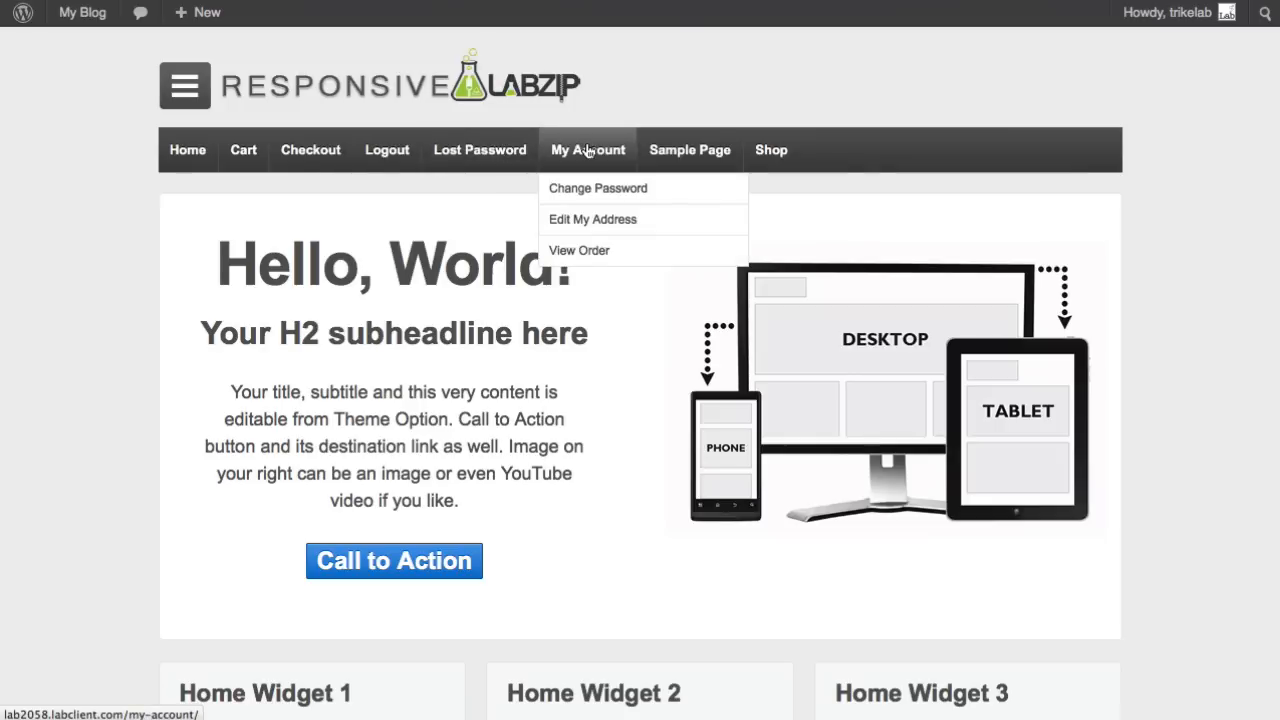
click(588, 150)
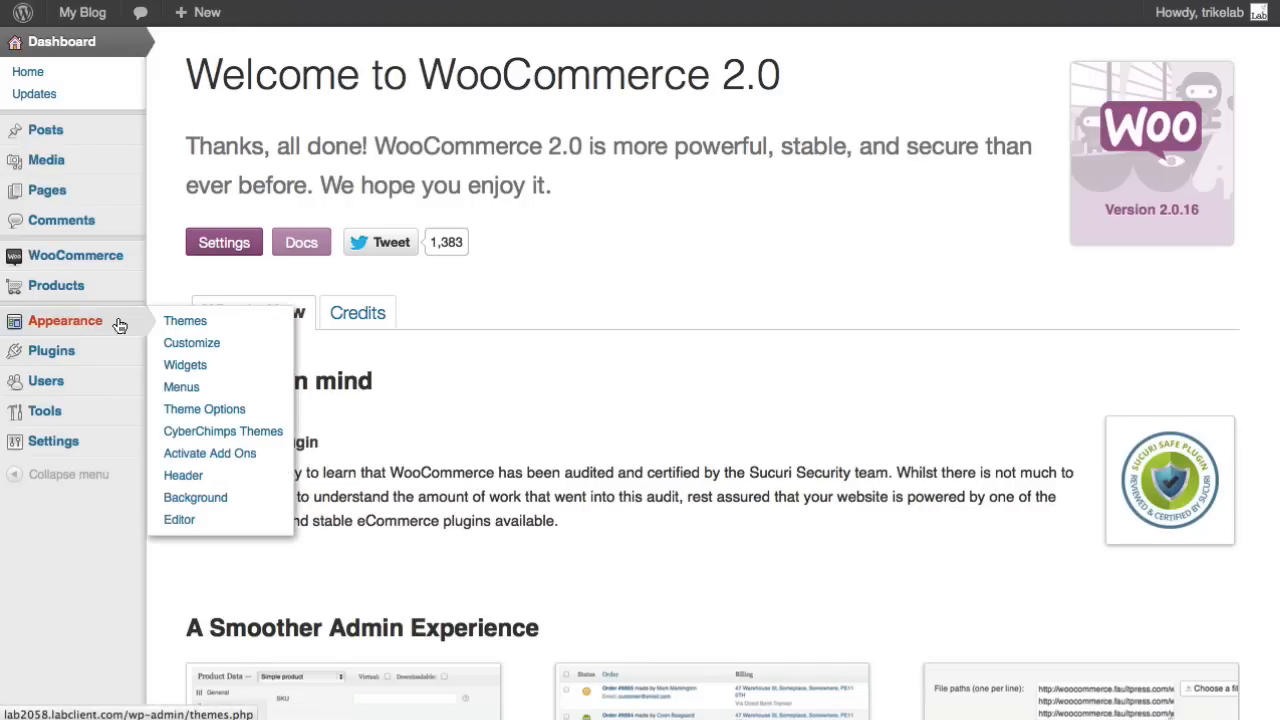
Activate the WooCommerce Subscriptions plugin from the site's installed plugins
mouse_move(100, 352)
click(172, 360)
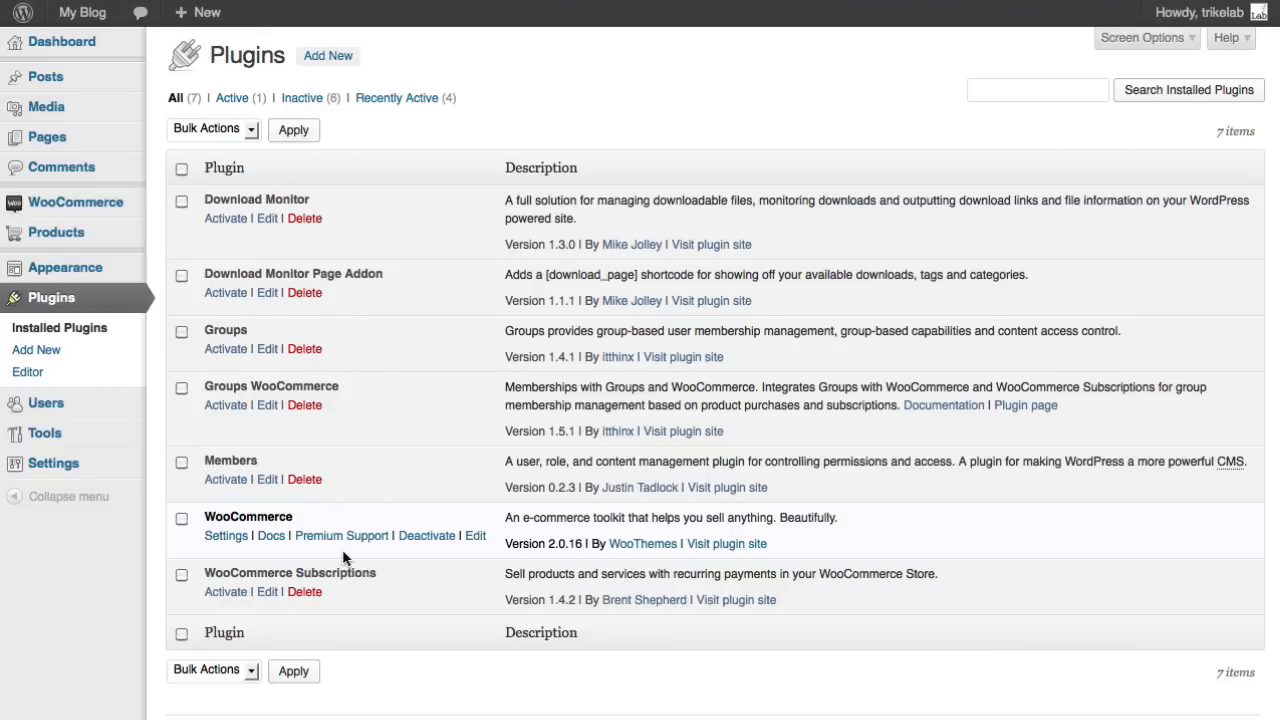
click(240, 600)
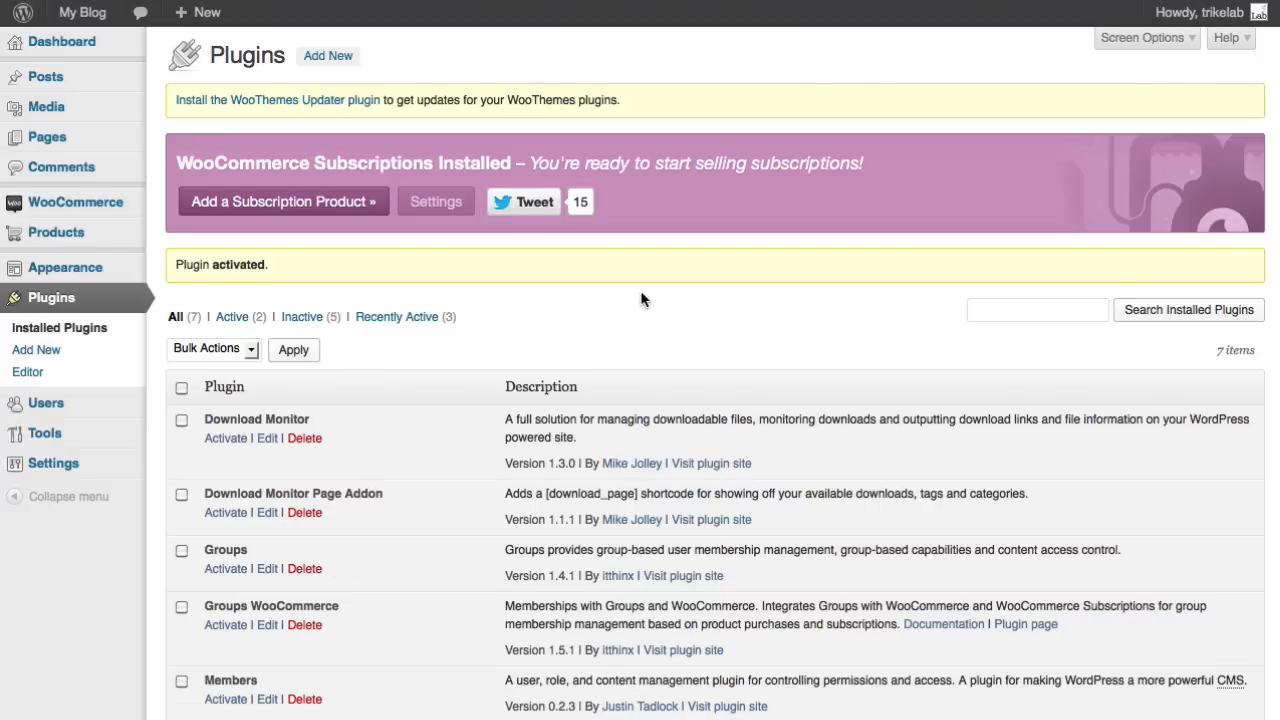
Start a new subscription product named "Basic Level" and dismiss the Choose Subscription and Set a Price tips
click(292, 203)
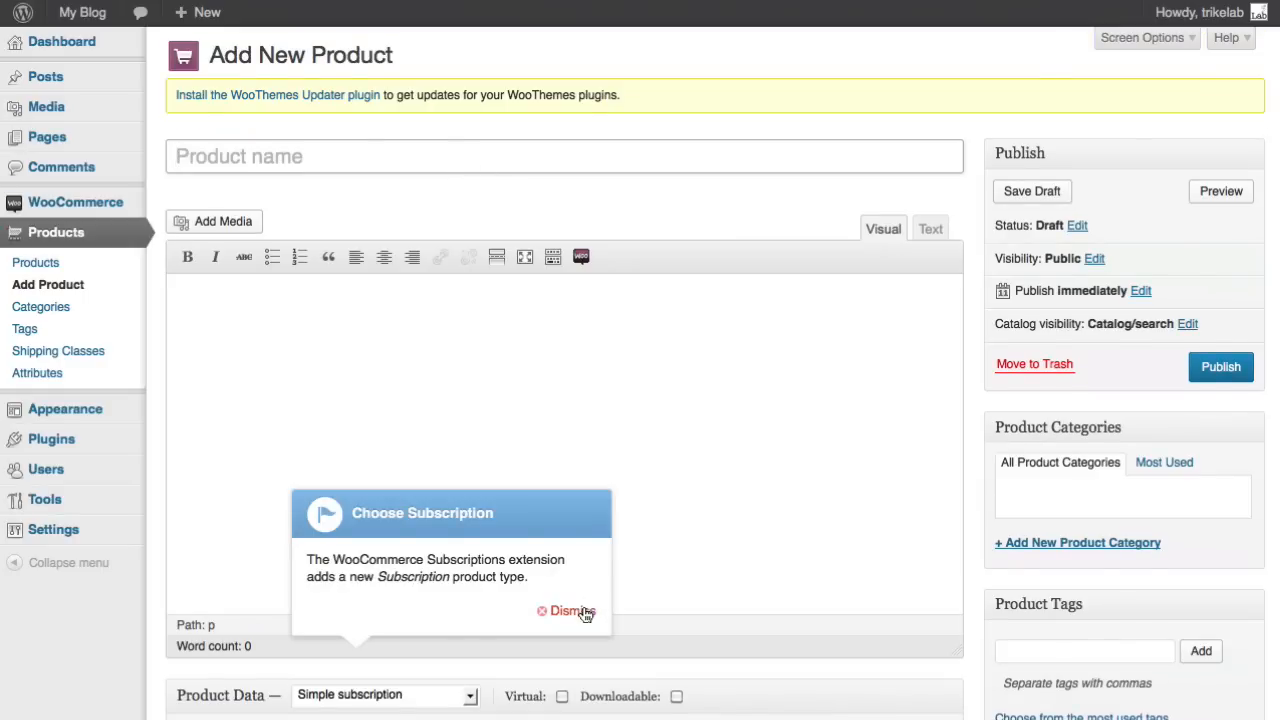
click(585, 611)
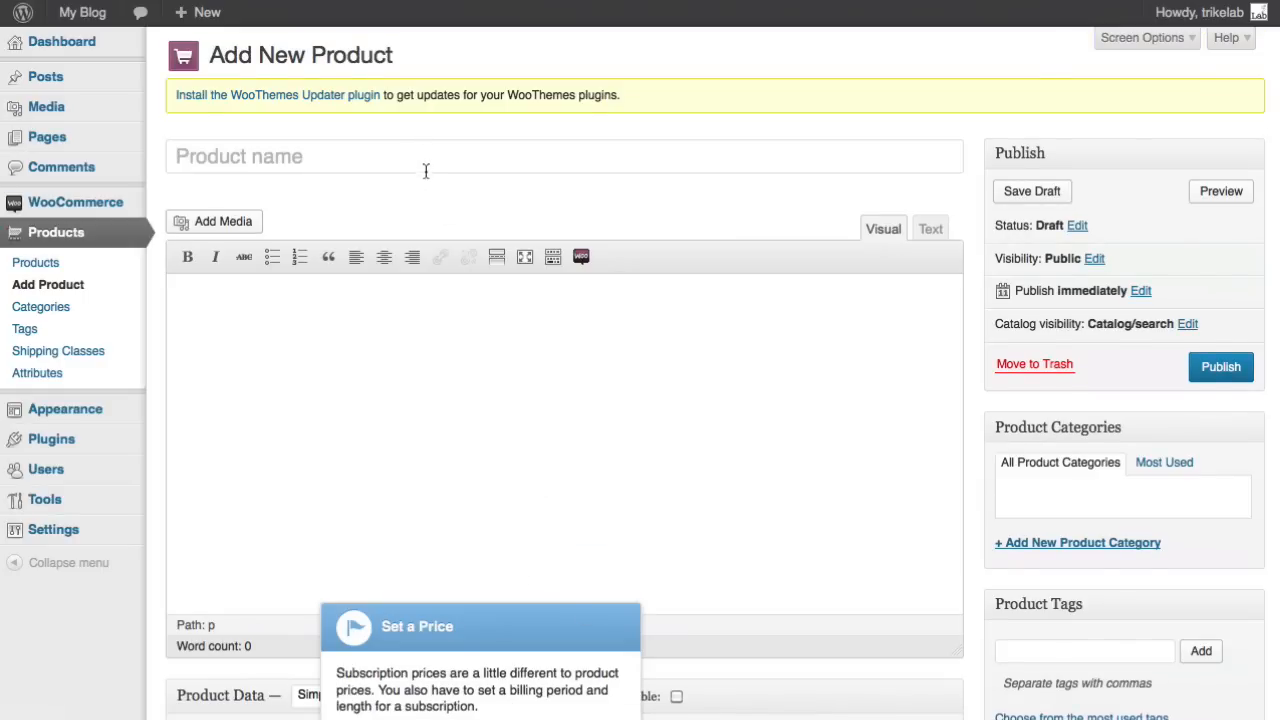
click(424, 165)
text(Basic )
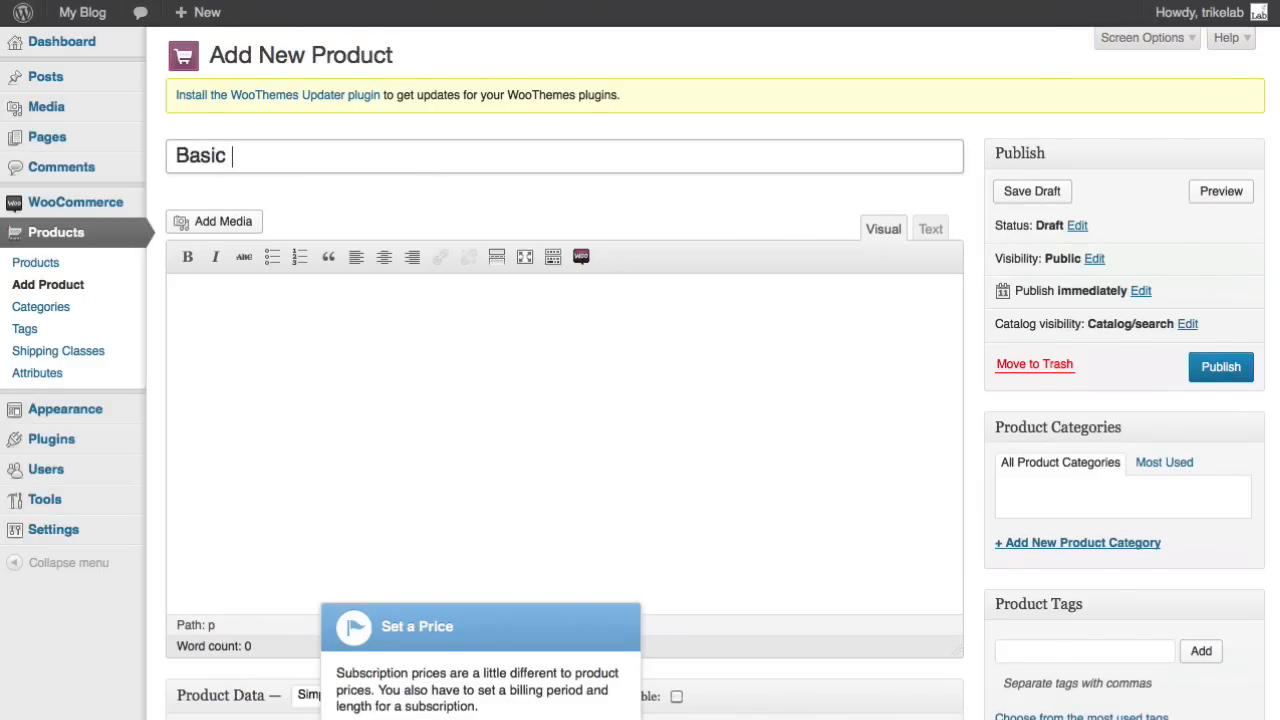
text(Level)
scroll(690, 610, down, 2)
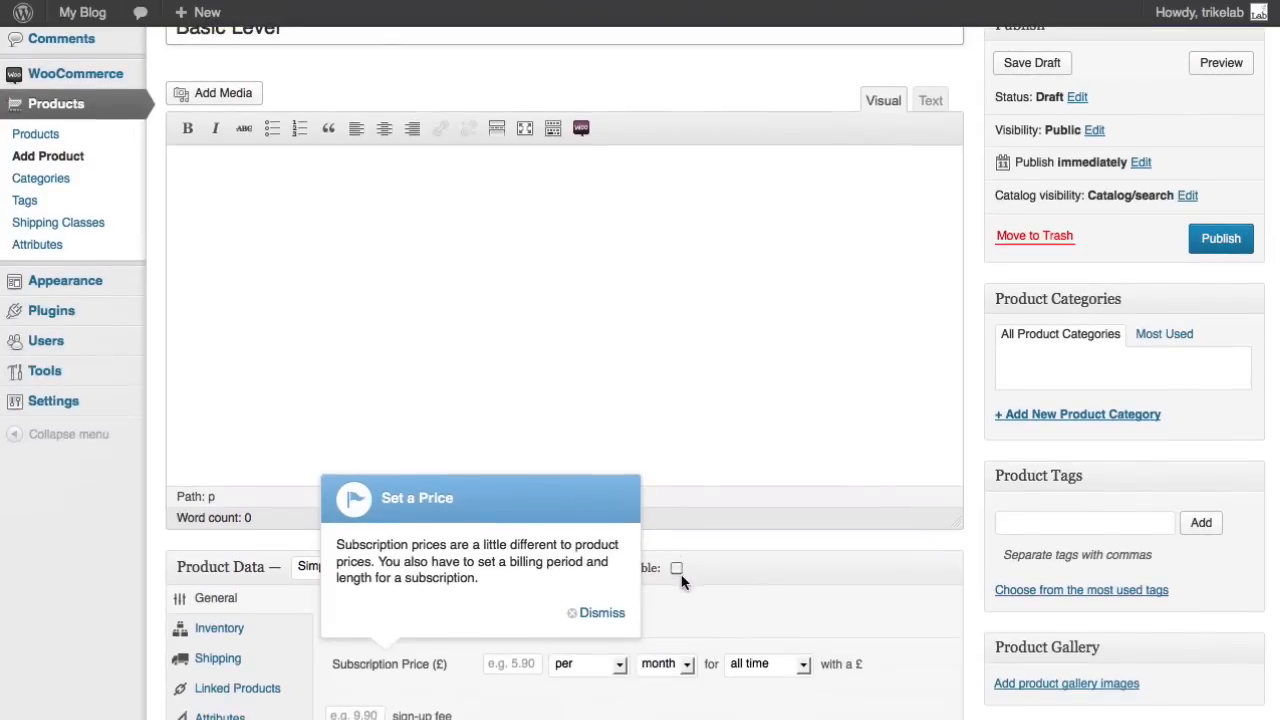
click(601, 613)
scroll(843, 593, up, 2)
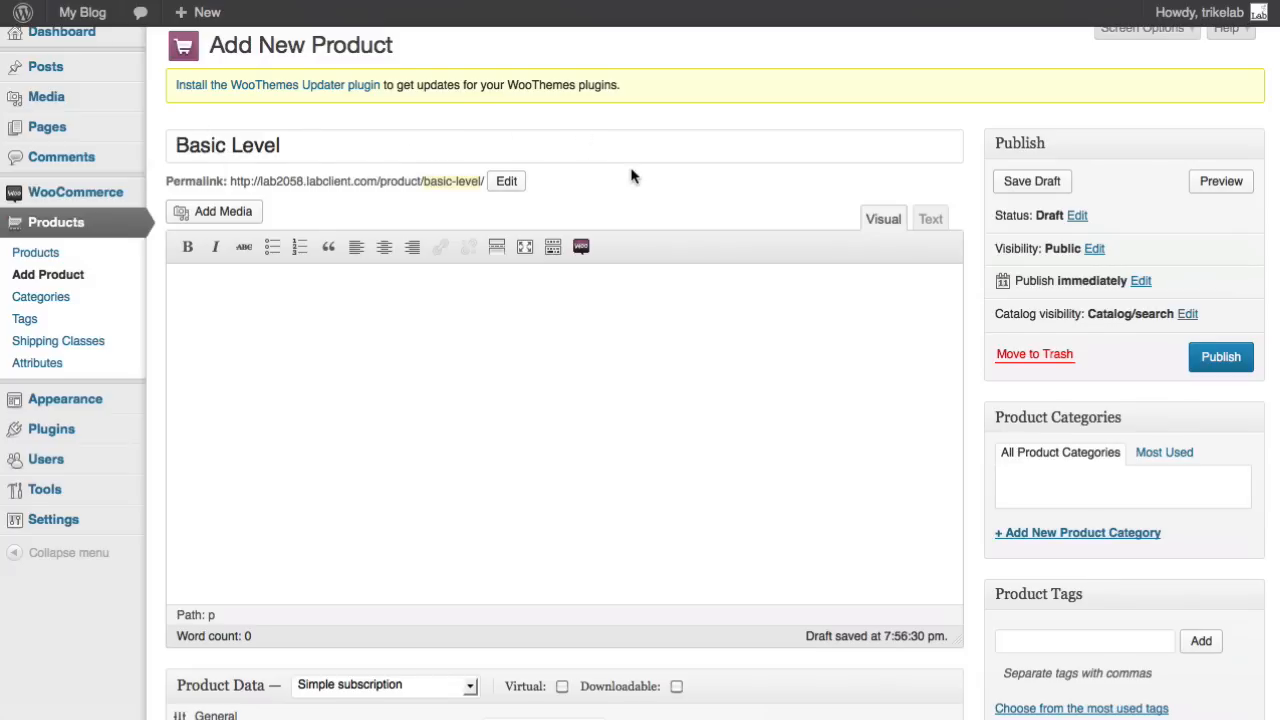
Check the product type options, mark the Basic Level simple subscription as virtual, and publish the product
scroll(631, 174, down, 1)
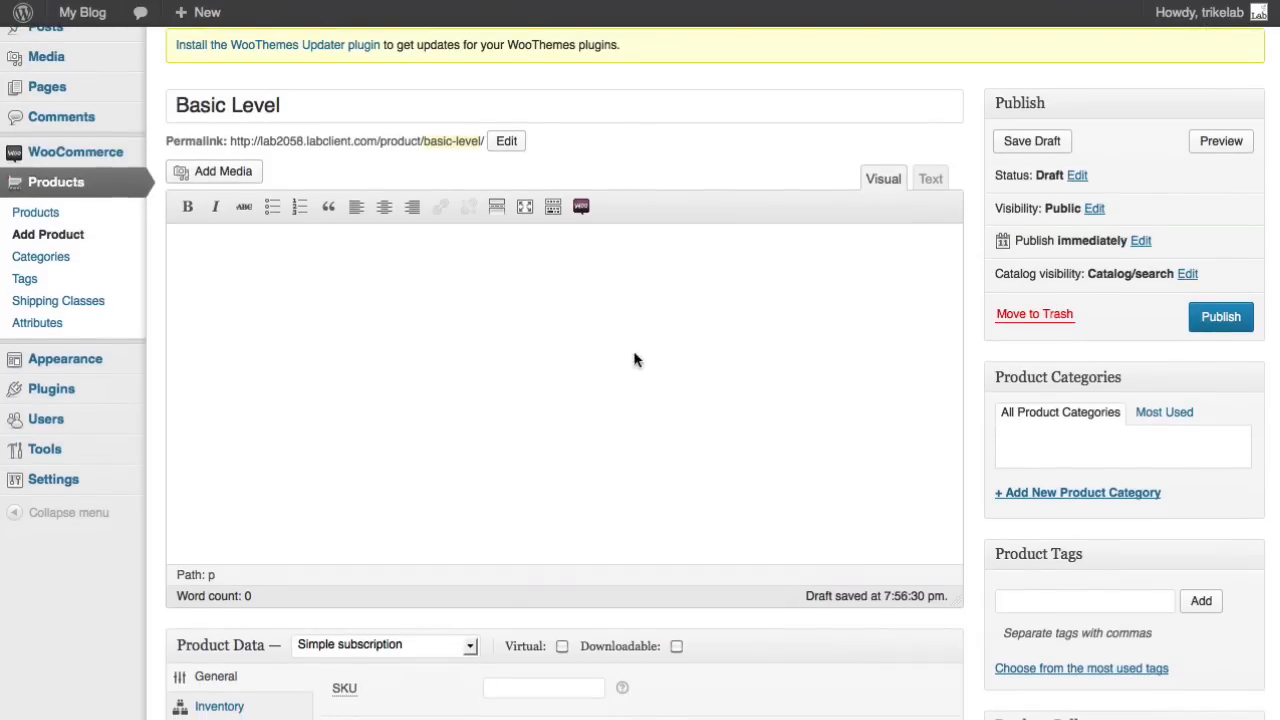
scroll(541, 565, down, 2)
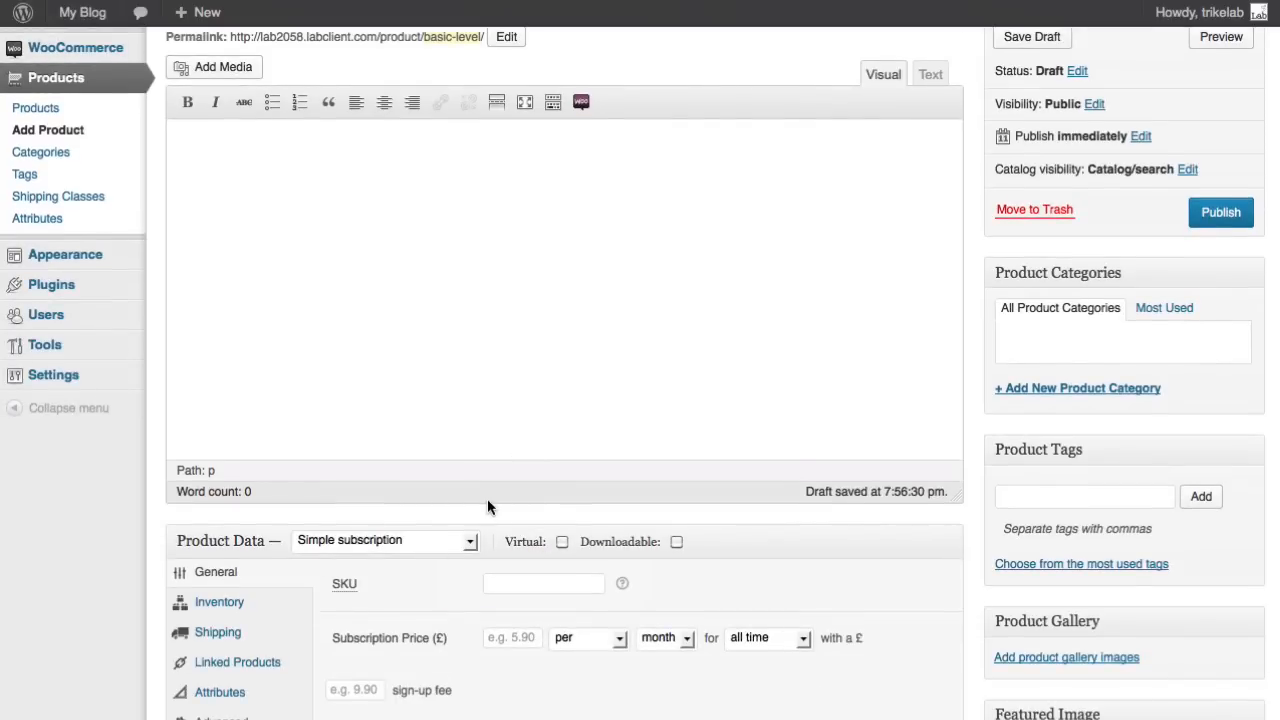
click(384, 542)
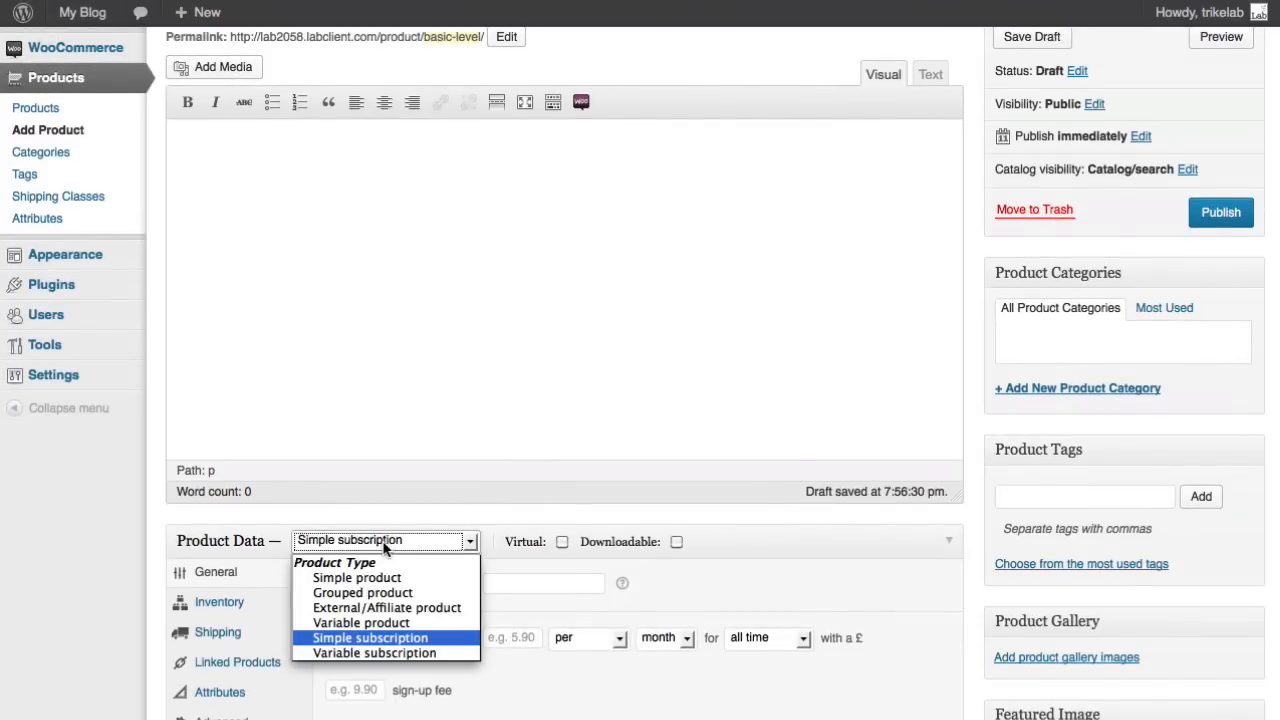
click(572, 508)
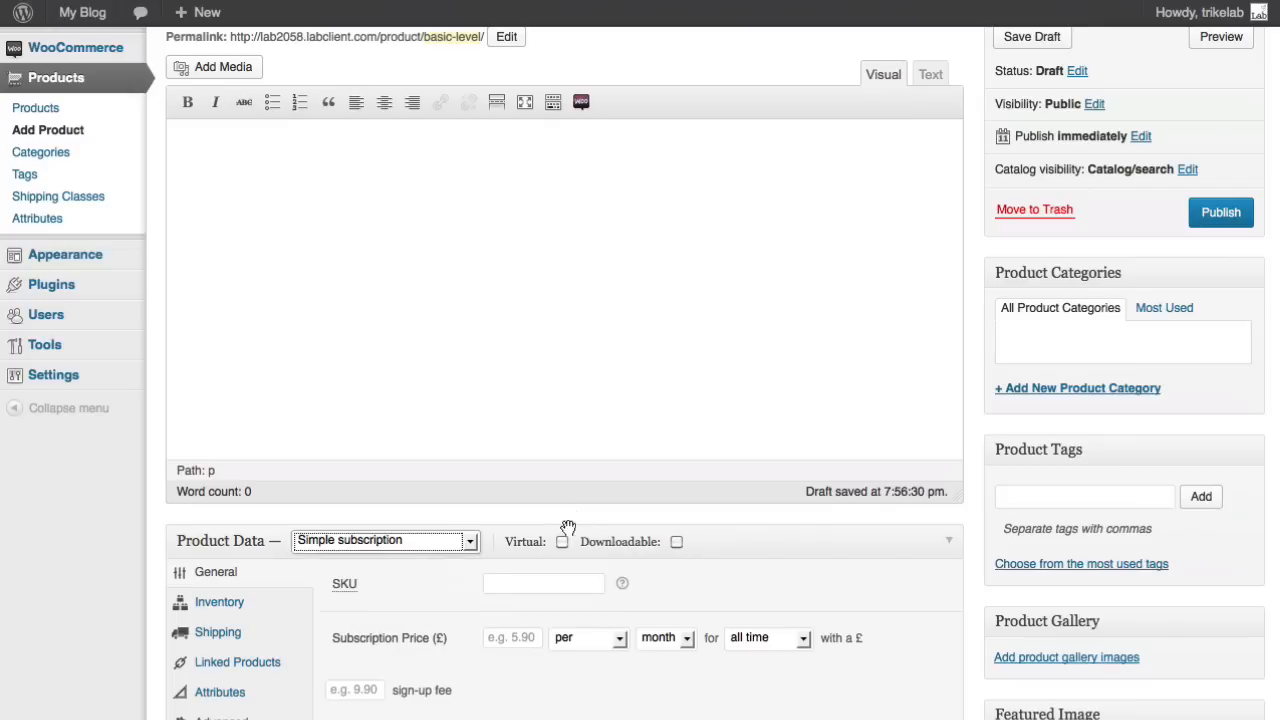
click(563, 541)
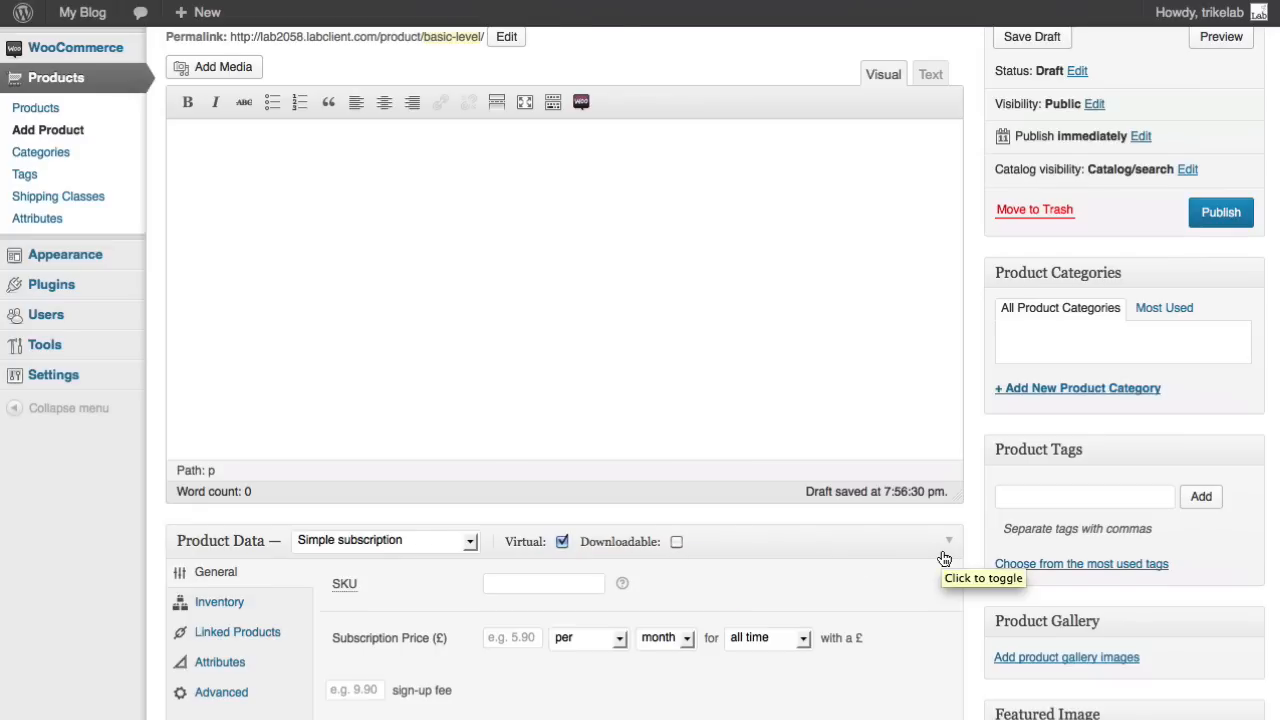
scroll(940, 557, down, 2)
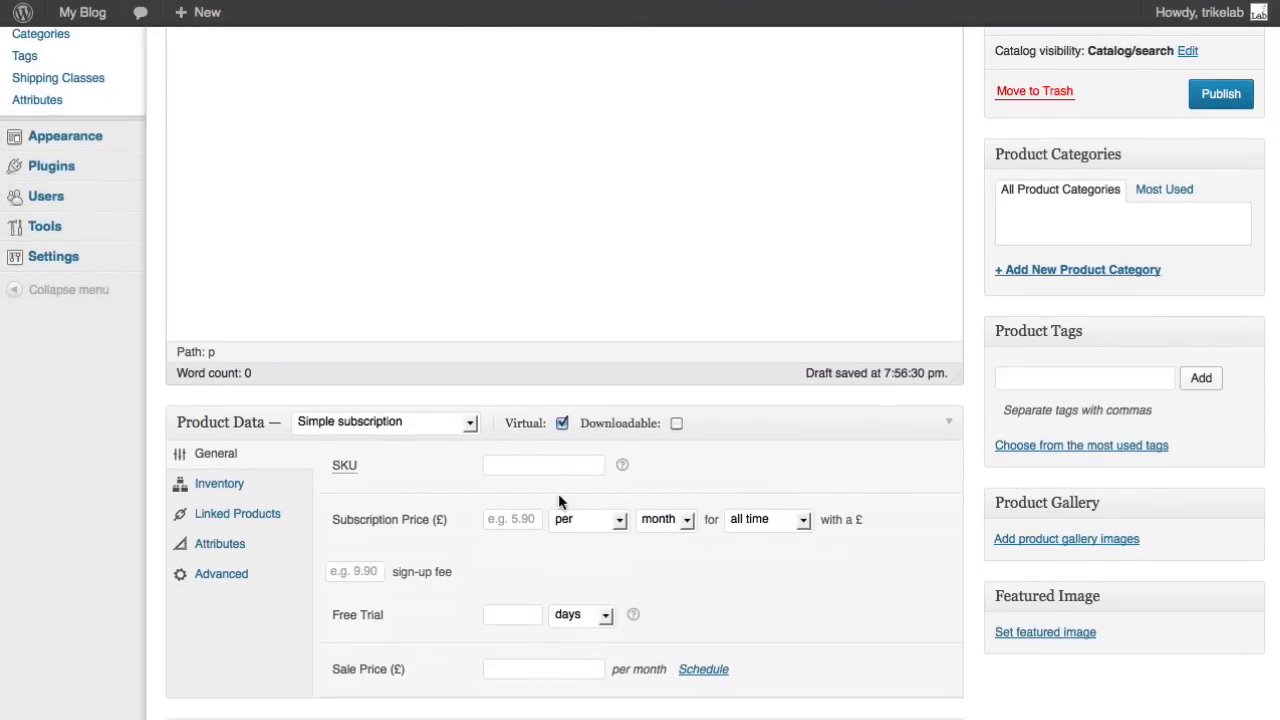
scroll(1072, 408, up, 4)
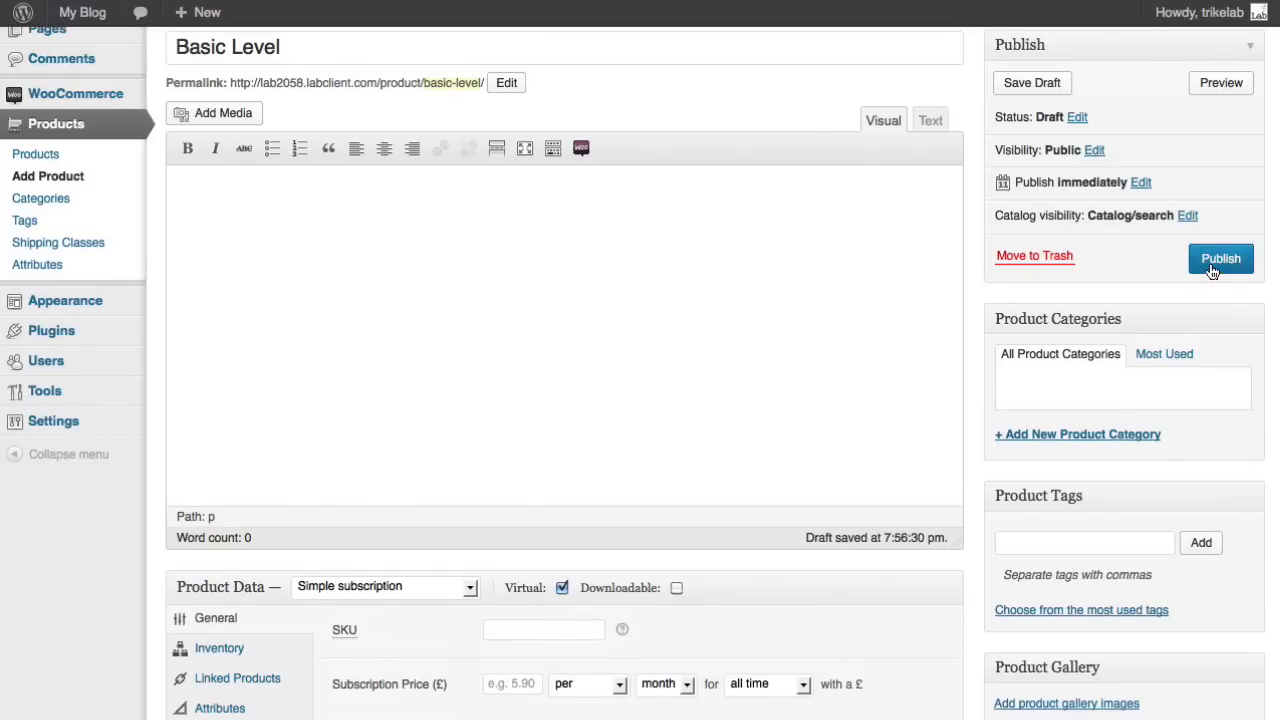
click(1212, 267)
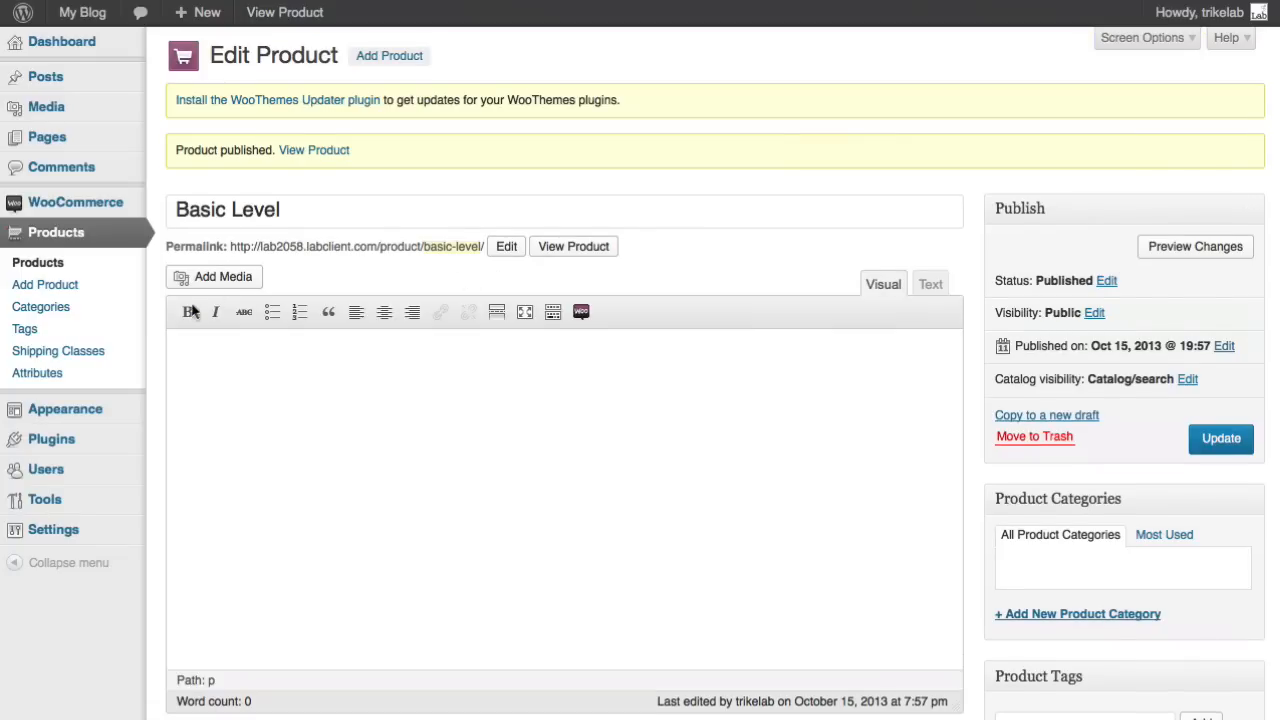
Open the general WooCommerce settings and set the store's base location to United States — Illinois
mouse_move(122, 211)
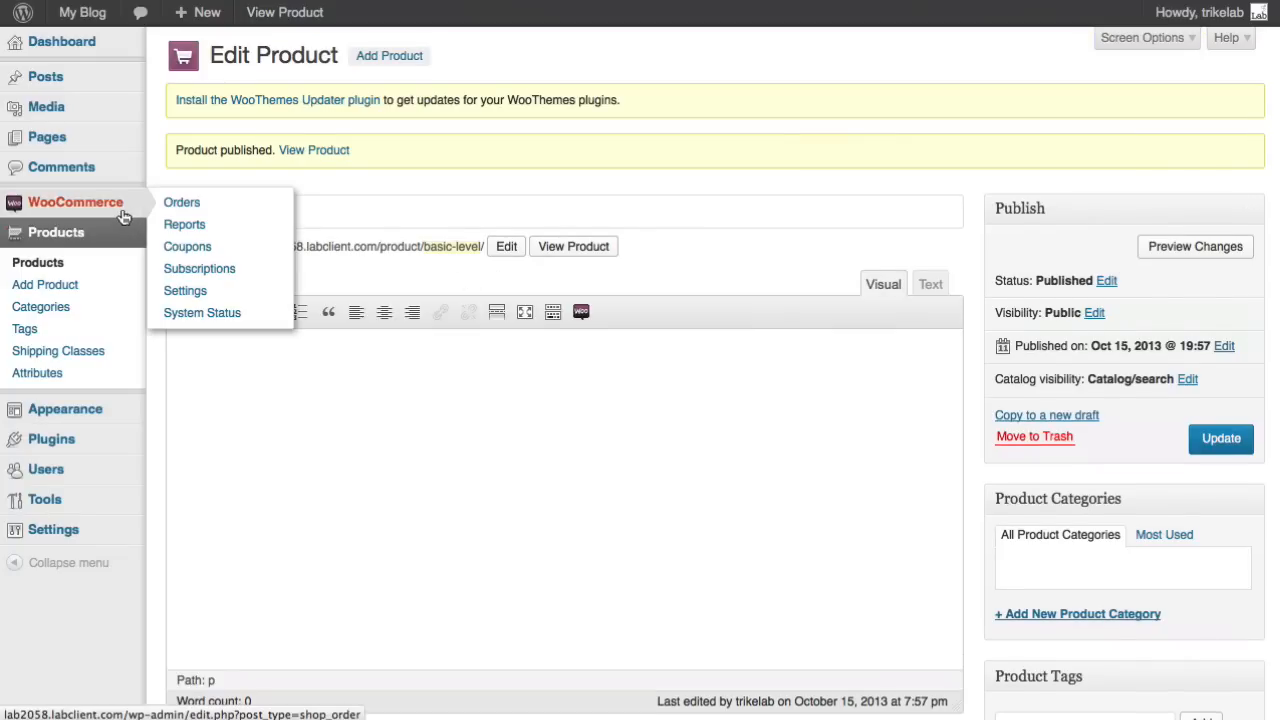
click(186, 291)
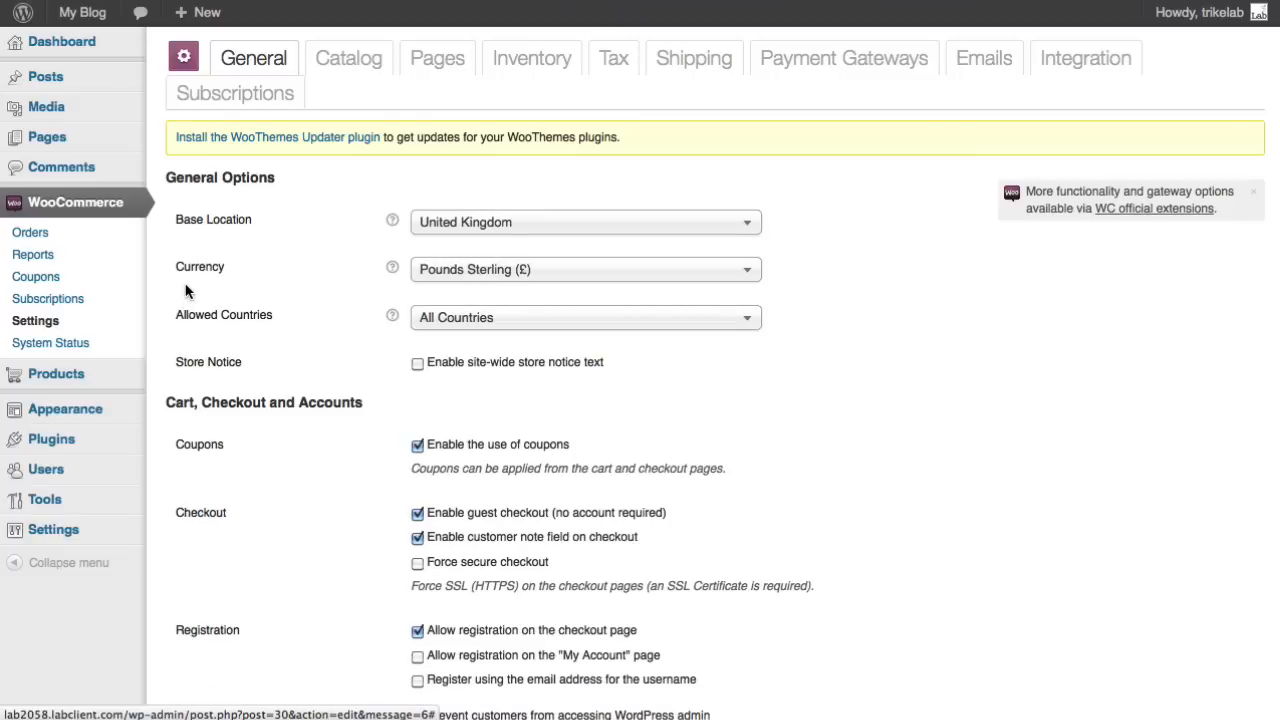
click(520, 225)
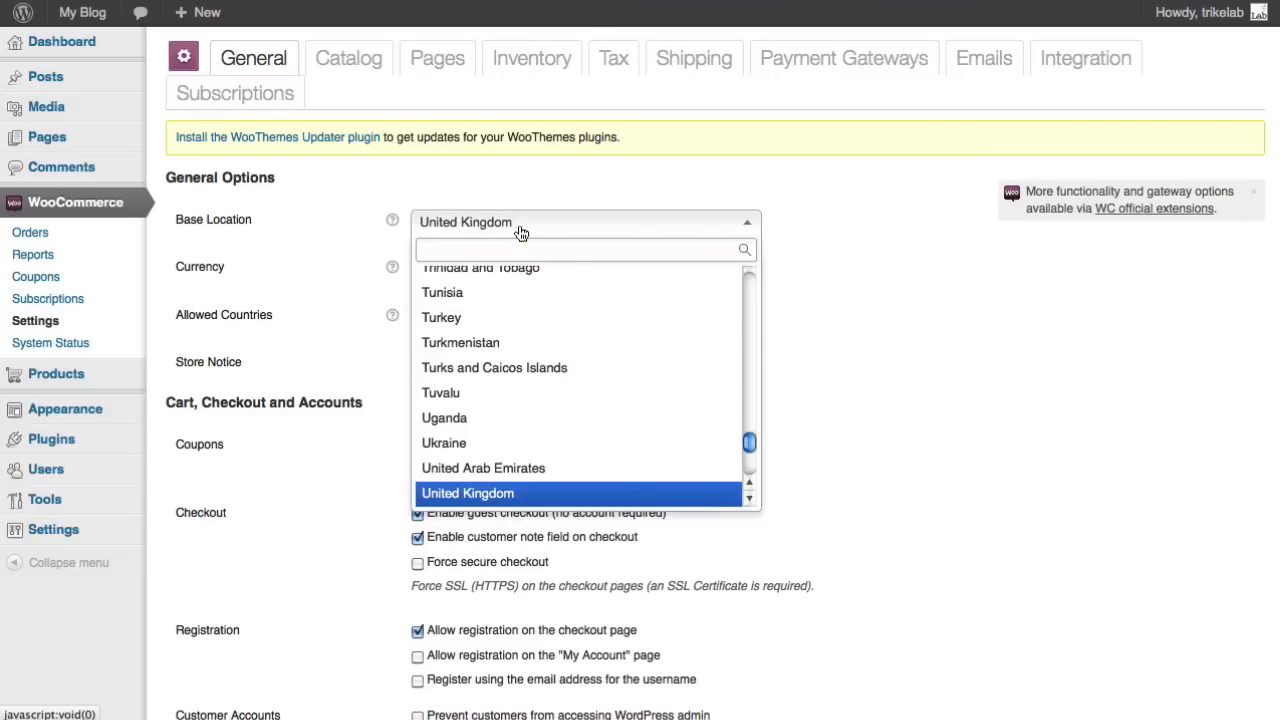
scroll(571, 345, down, 5)
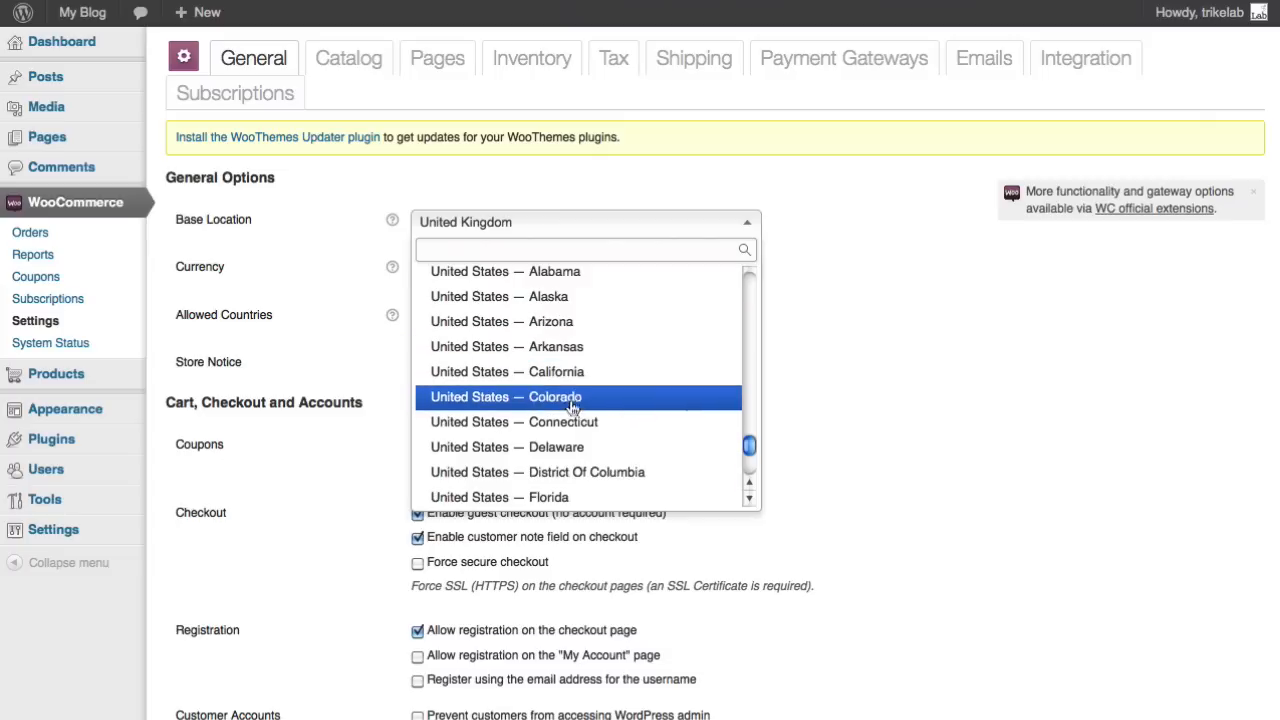
scroll(571, 415, down, 2)
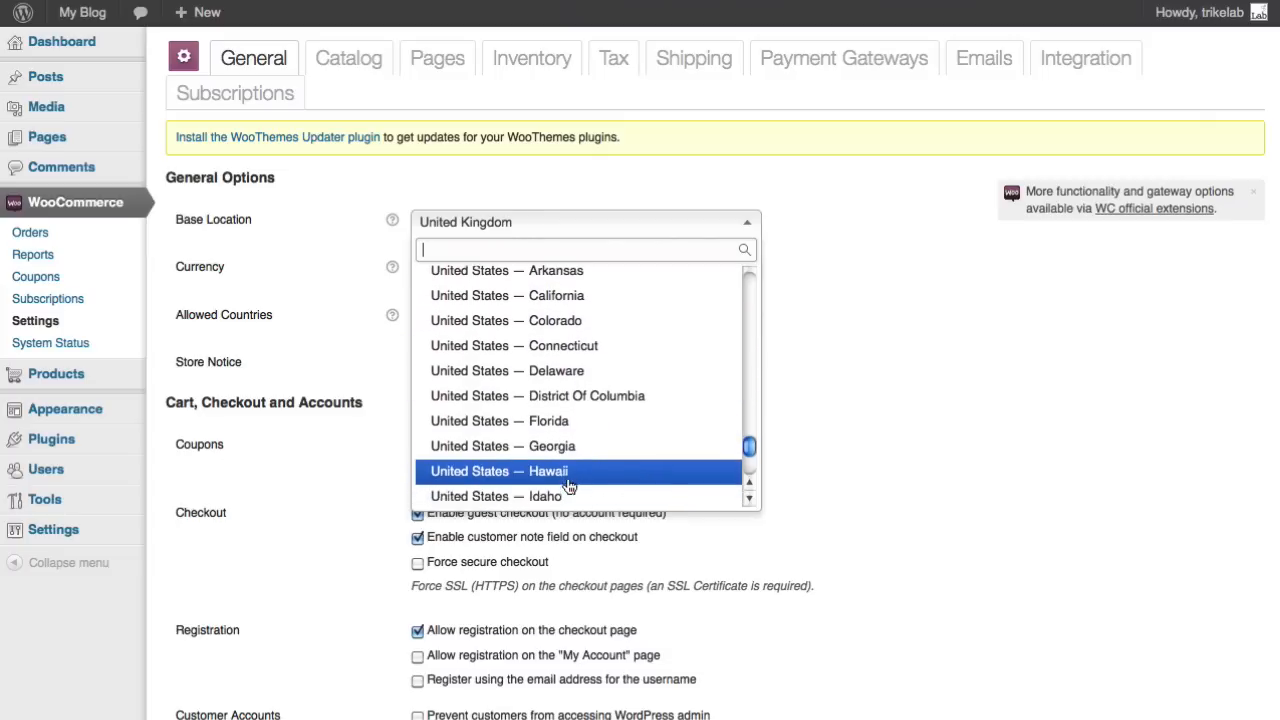
scroll(568, 486, down, 3)
click(563, 471)
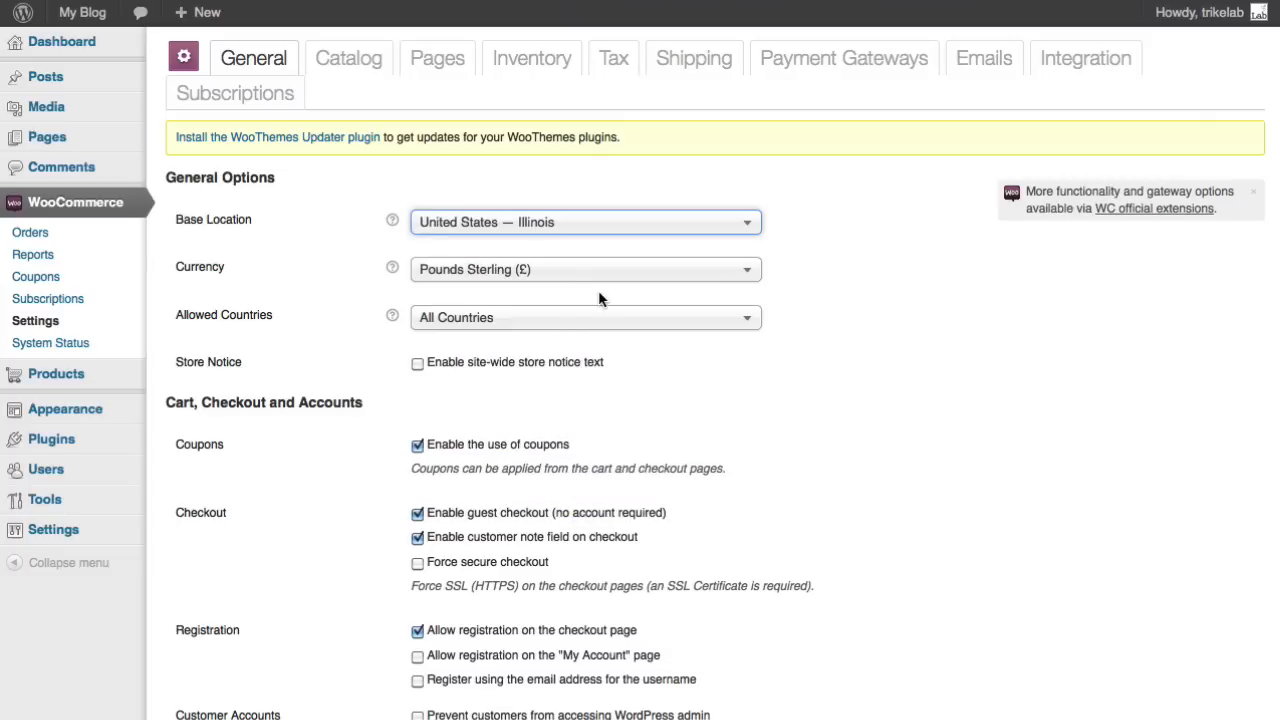
Set the store currency to US Dollars ($) and check the choices for allowed countries
click(566, 271)
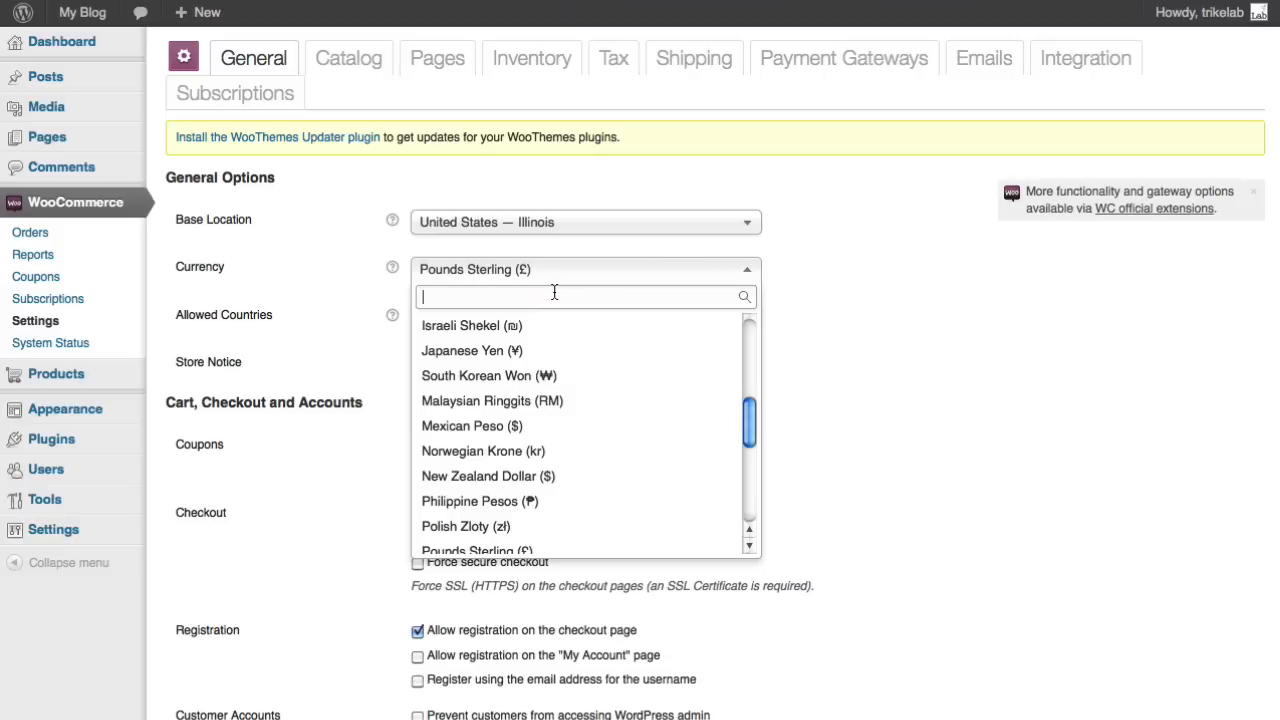
text(us)
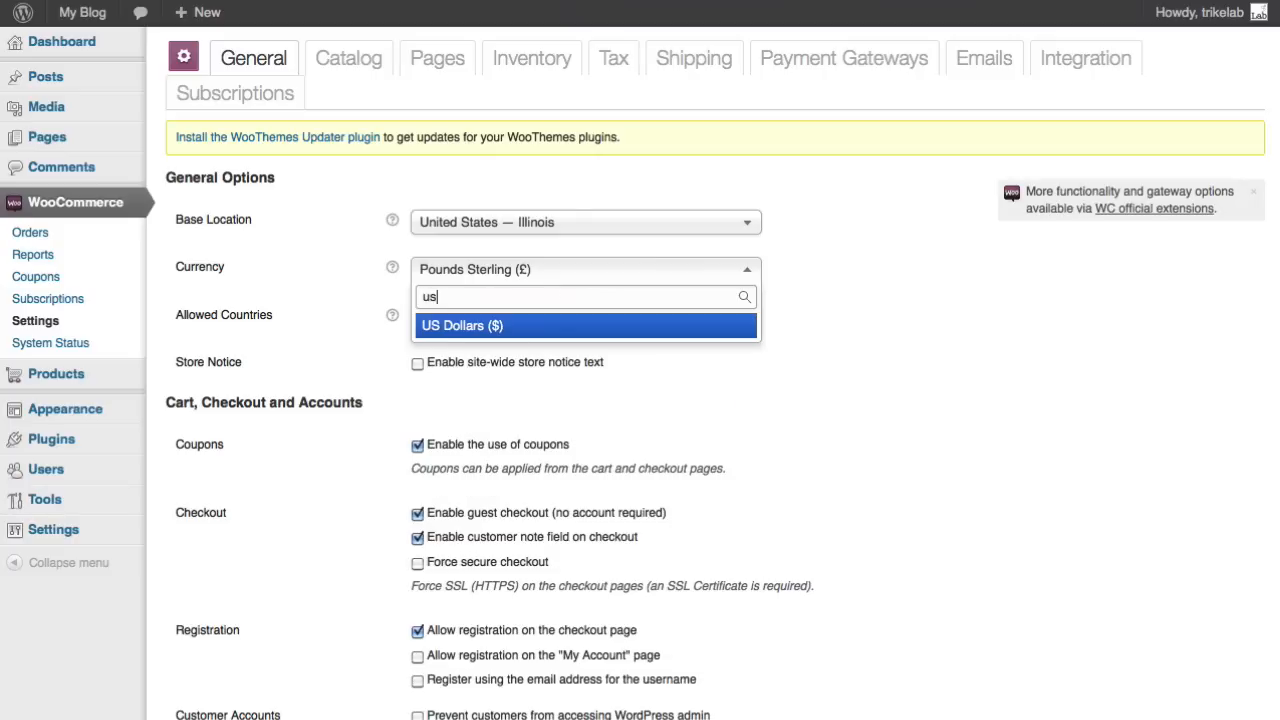
click(550, 327)
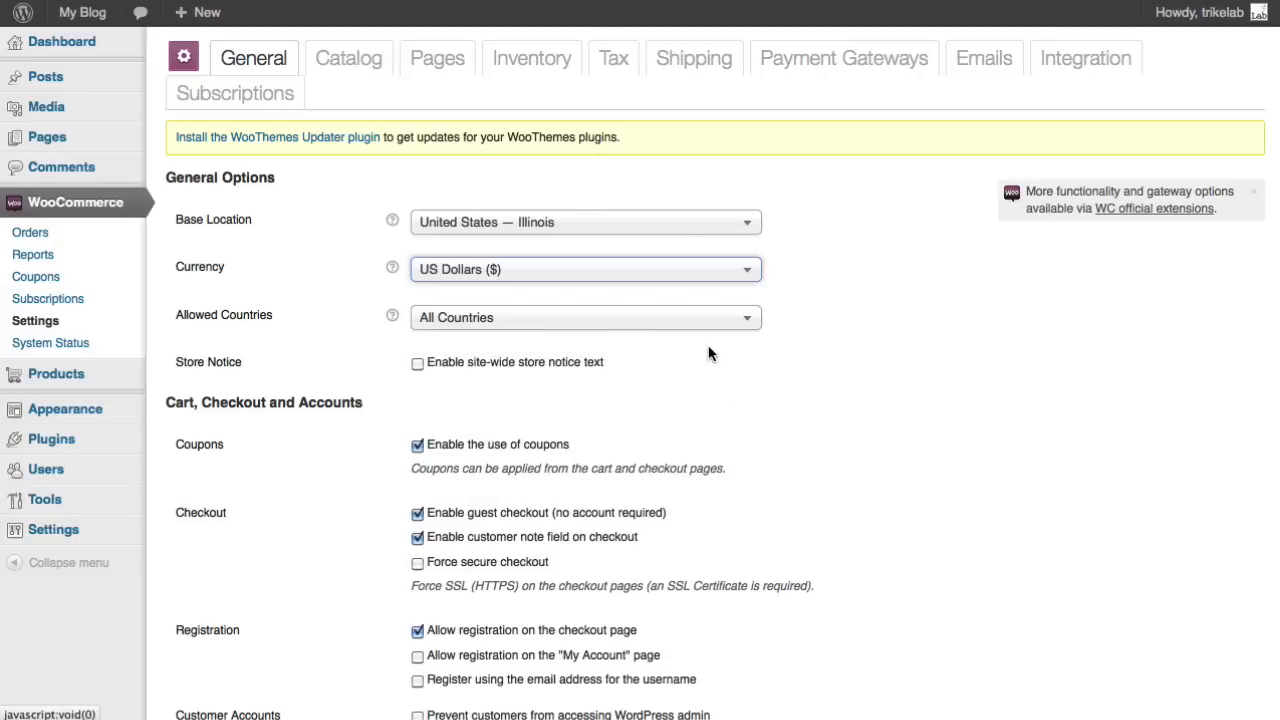
click(604, 319)
click(604, 321)
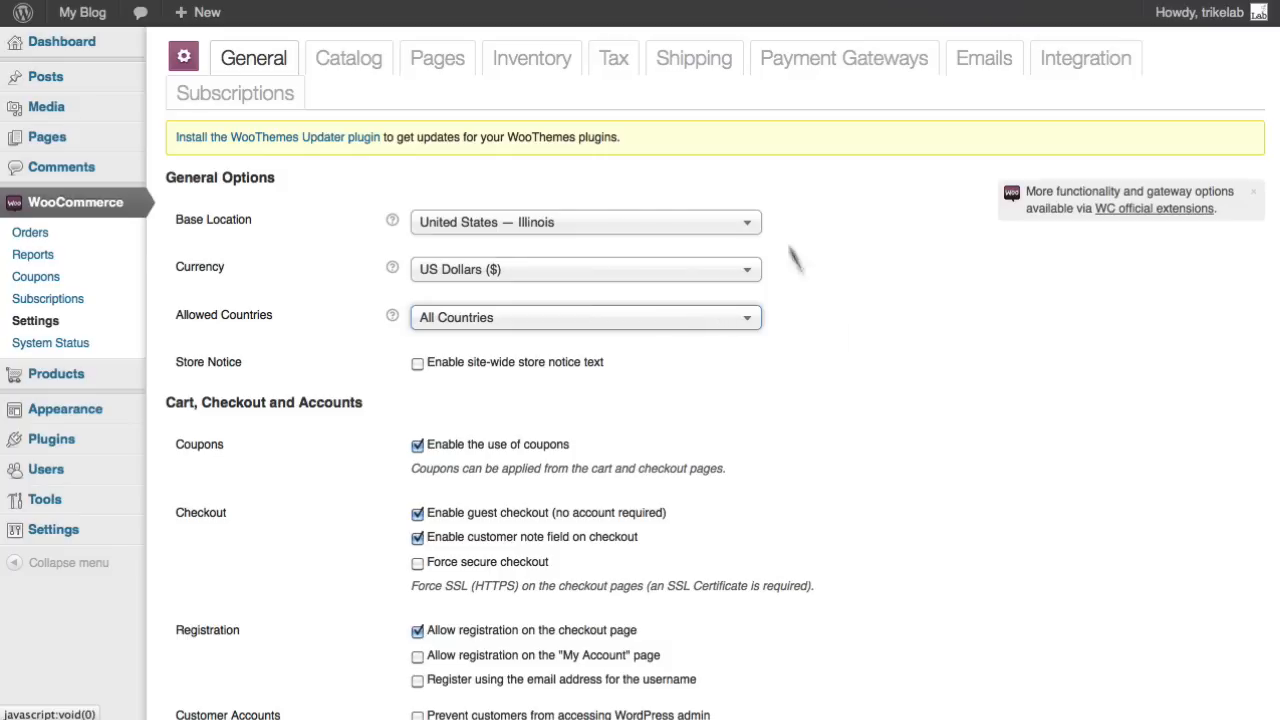
Disable guest checkout and the customer note field on checkout
scroll(764, 346, down, 3)
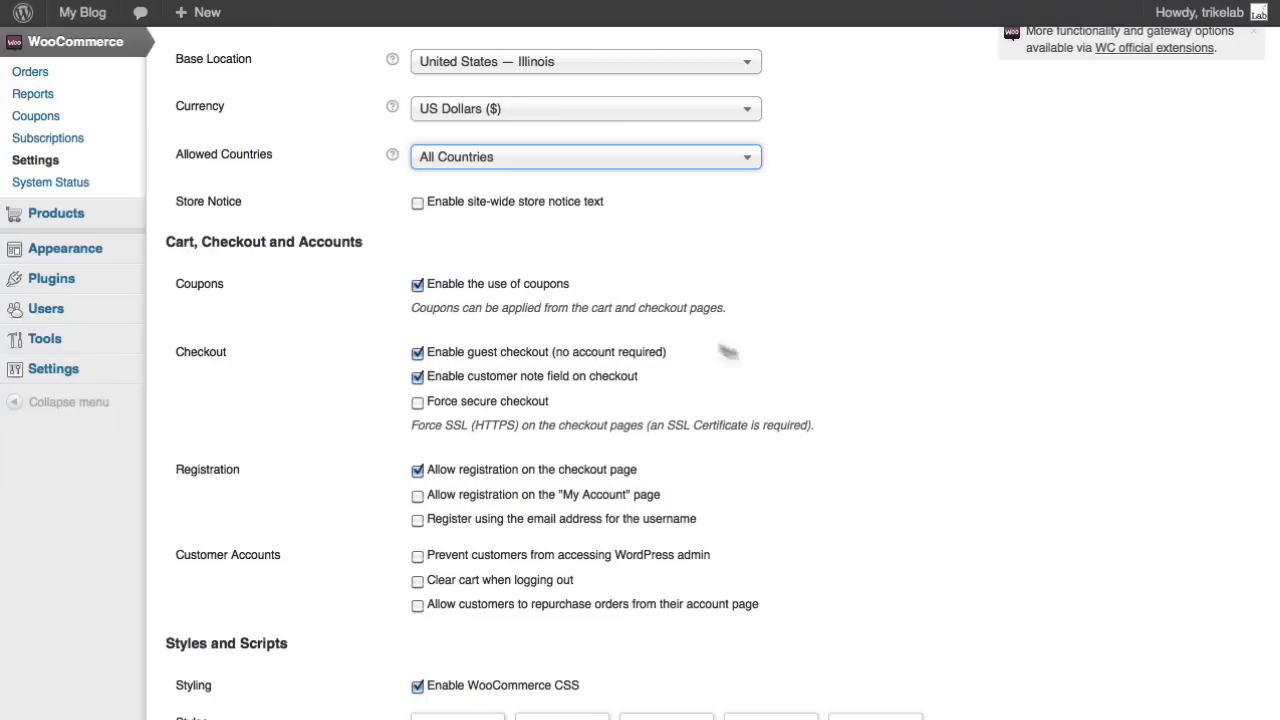
click(417, 354)
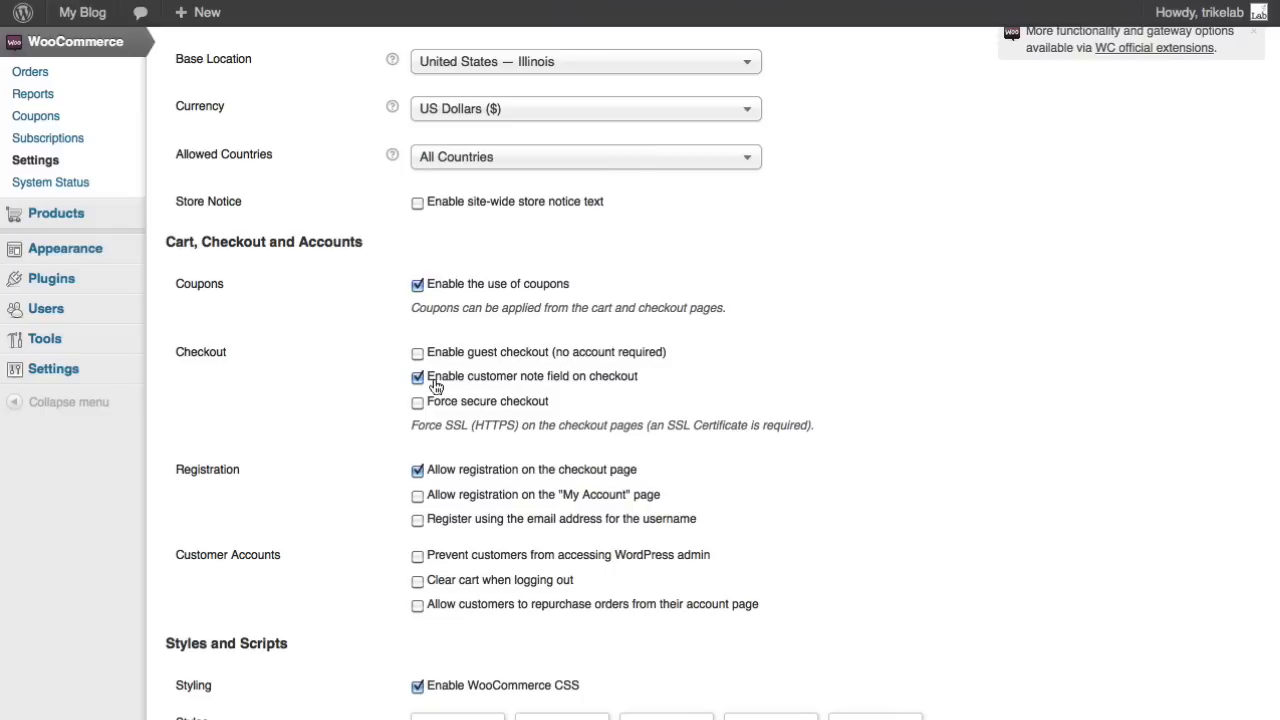
click(418, 377)
Allow registration on the "My Account" page, prevent customers from accessing WordPress admin, and enable clearing the cart when logging out
scroll(585, 420, down, 2)
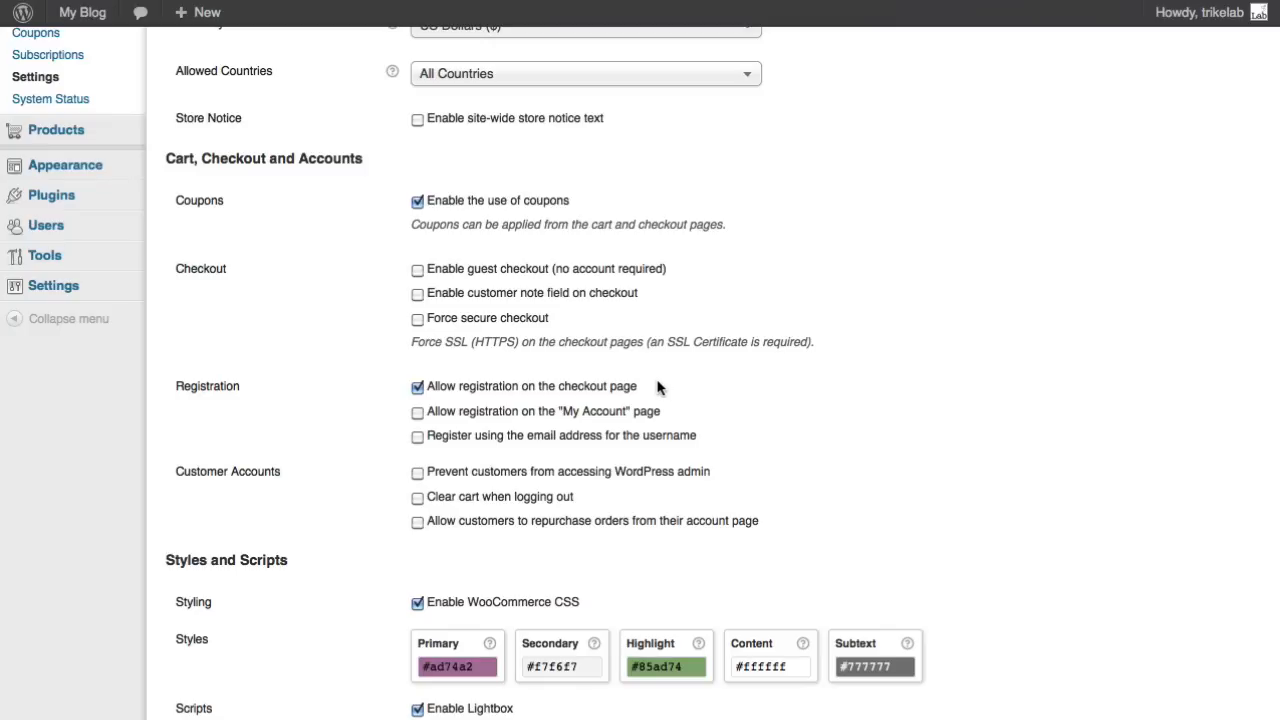
click(417, 412)
click(418, 472)
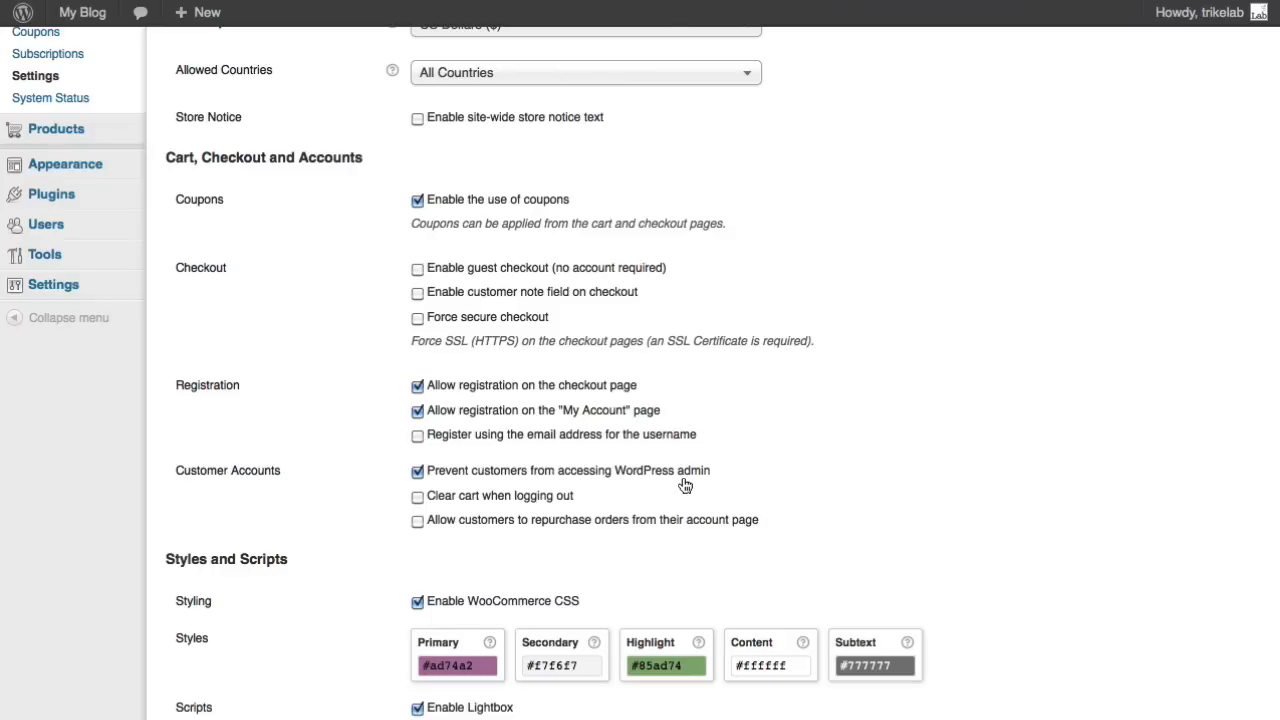
scroll(206, 200, up, 5)
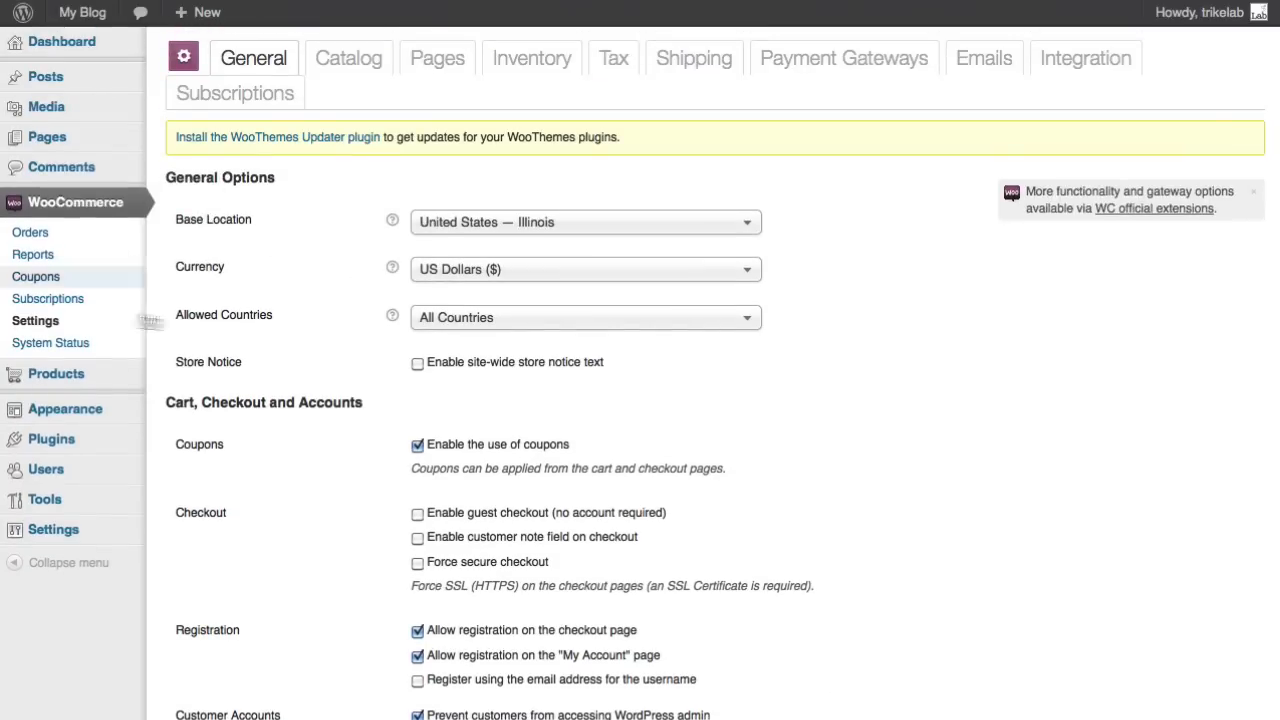
scroll(229, 291, down, 5)
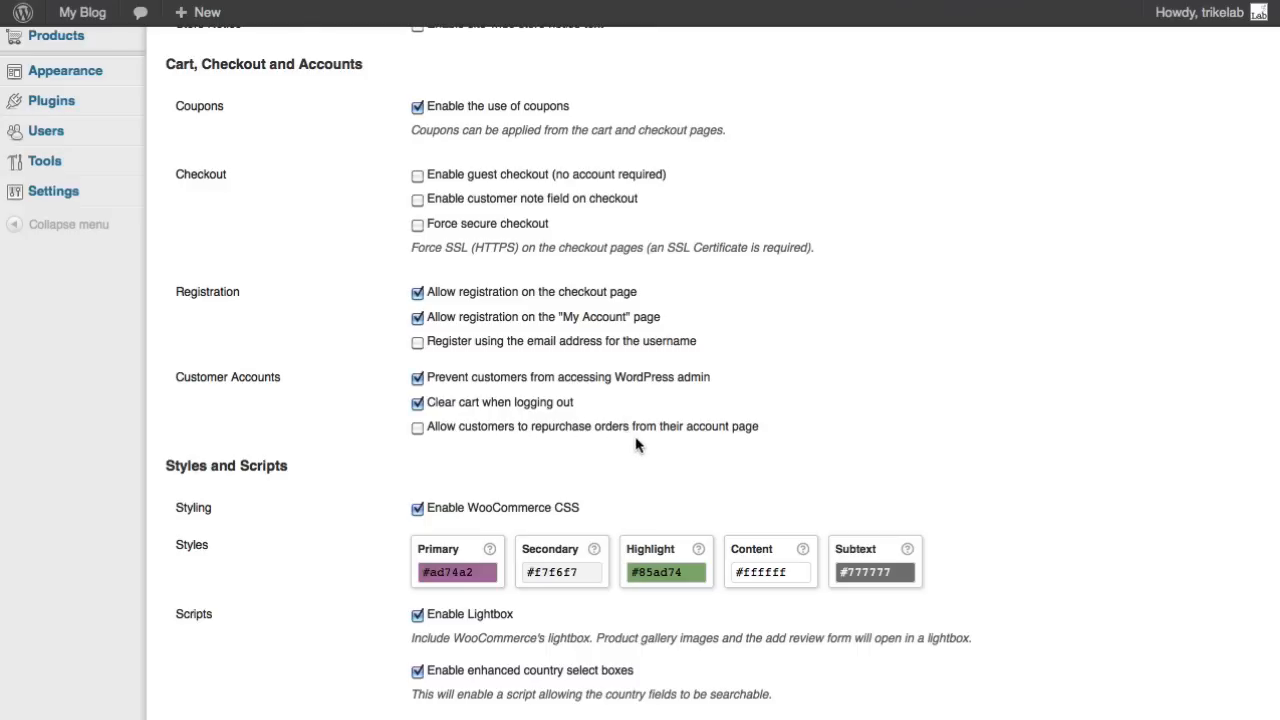
Review the file download methods, require login for downloads, and save the general WooCommerce settings
scroll(655, 441, down, 7)
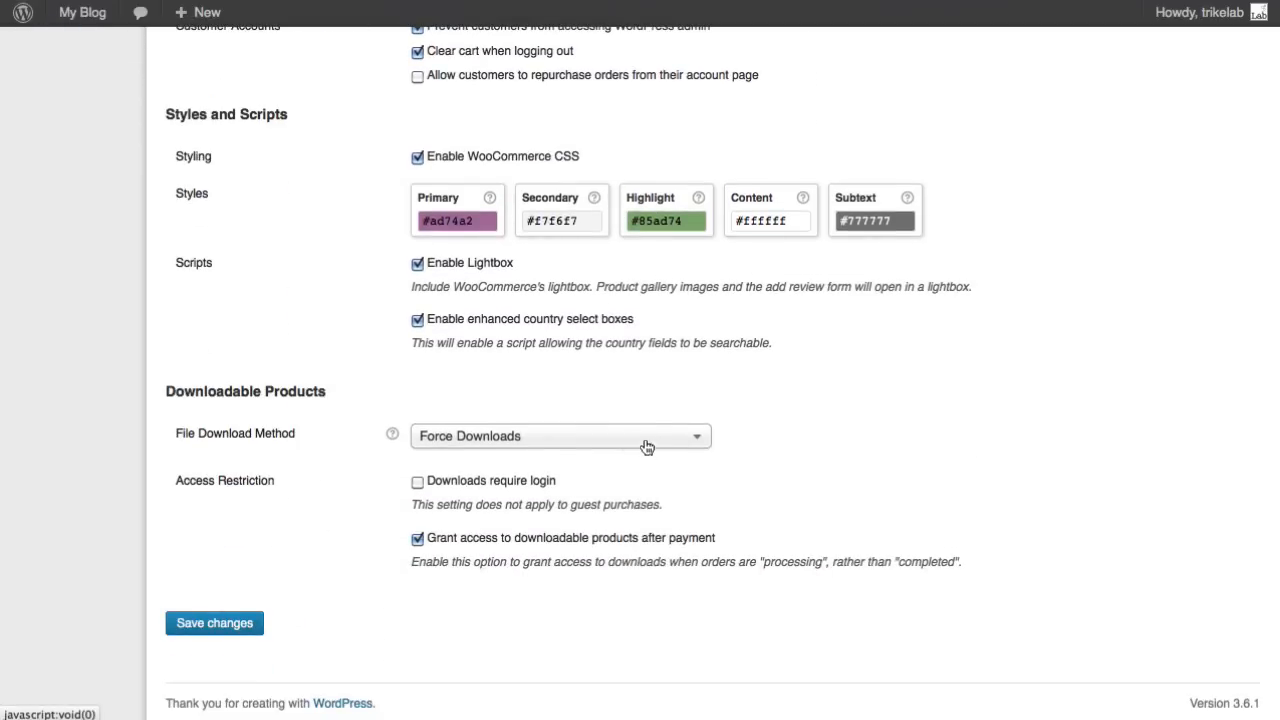
click(452, 450)
click(452, 450)
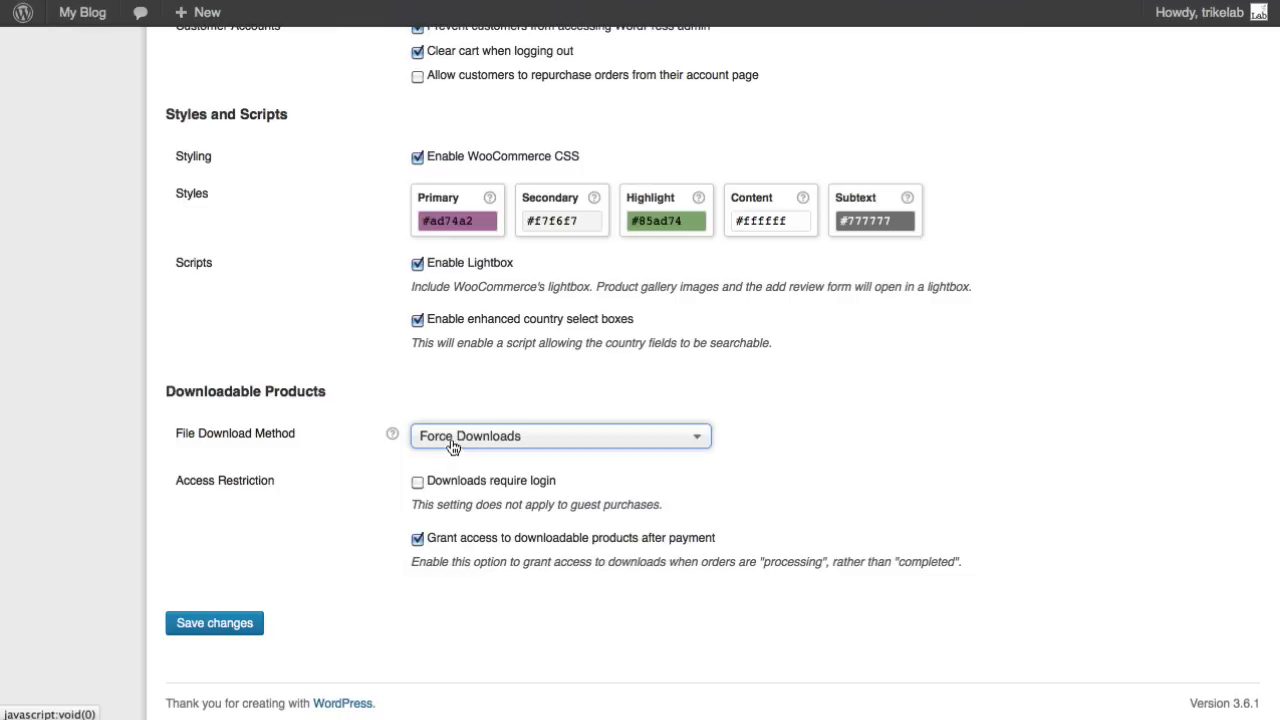
click(419, 482)
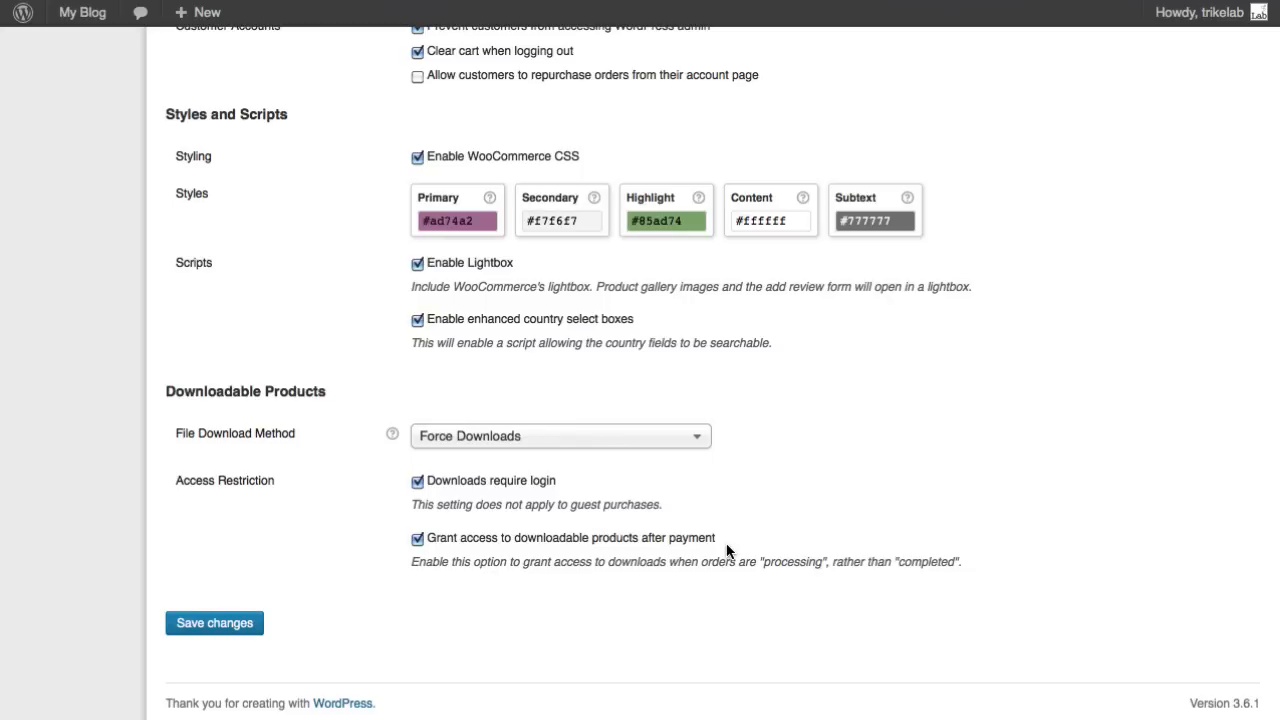
drag(717, 543, 432, 546)
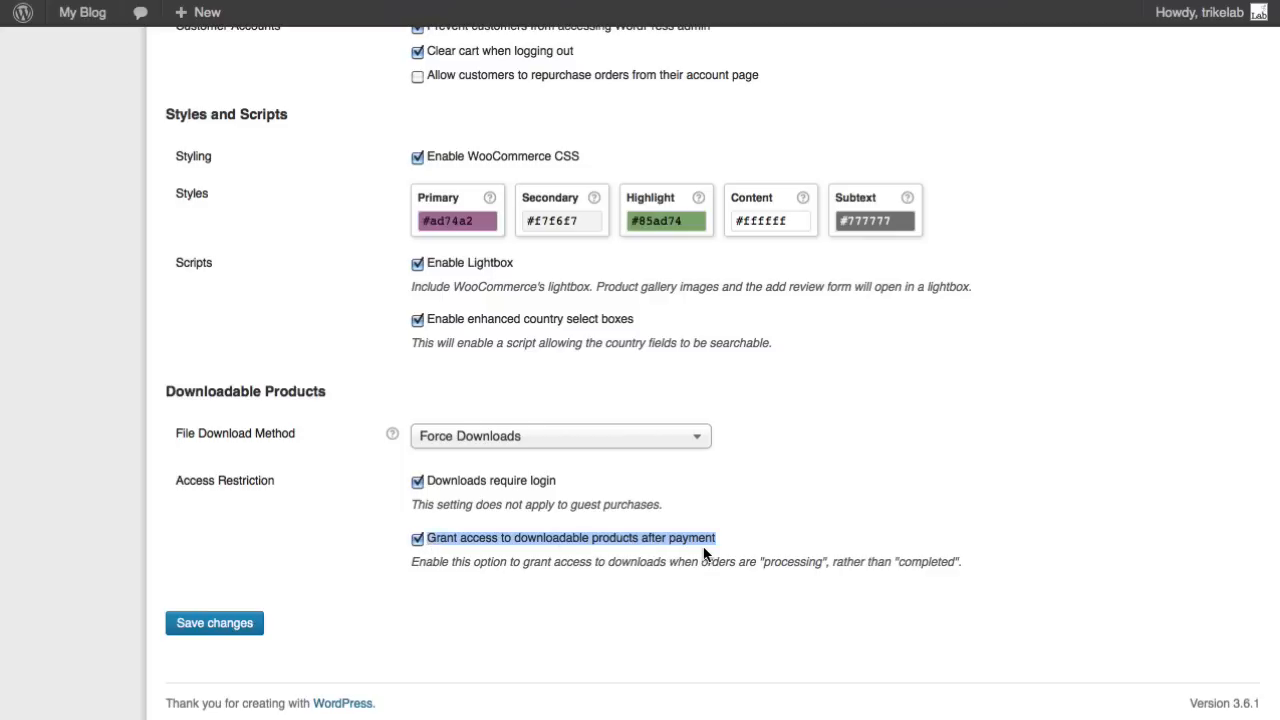
click(802, 533)
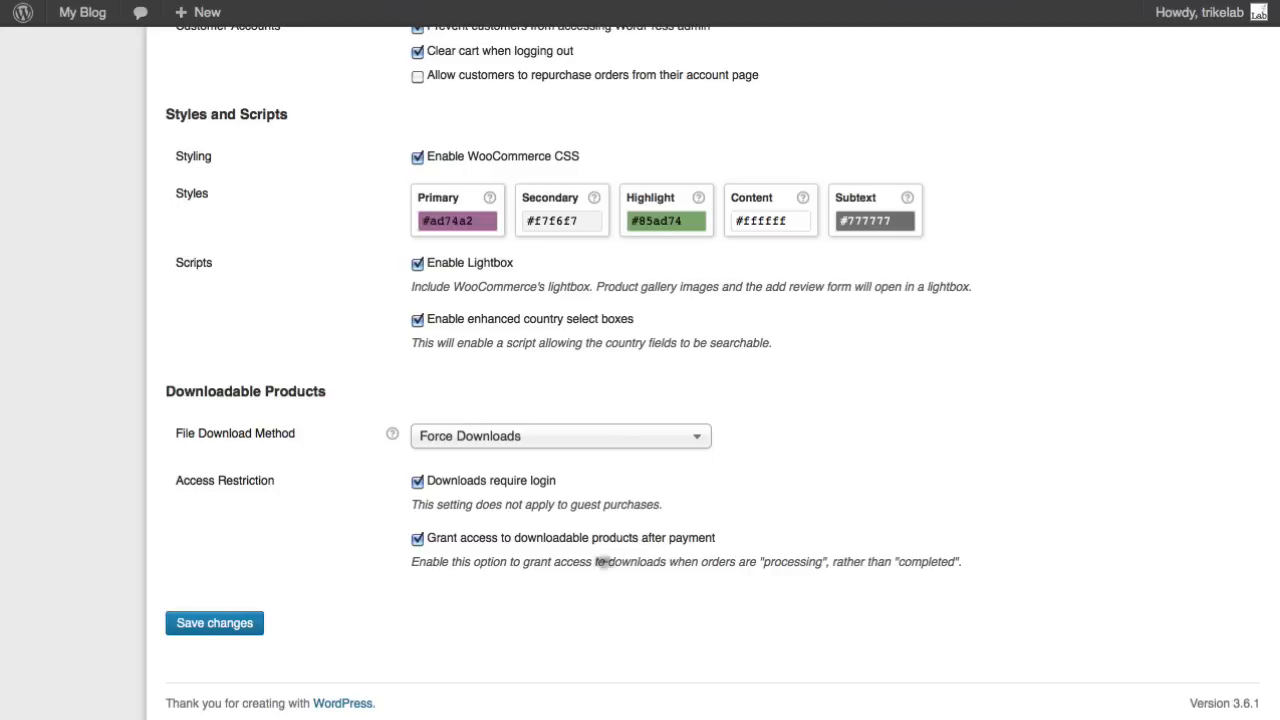
click(211, 627)
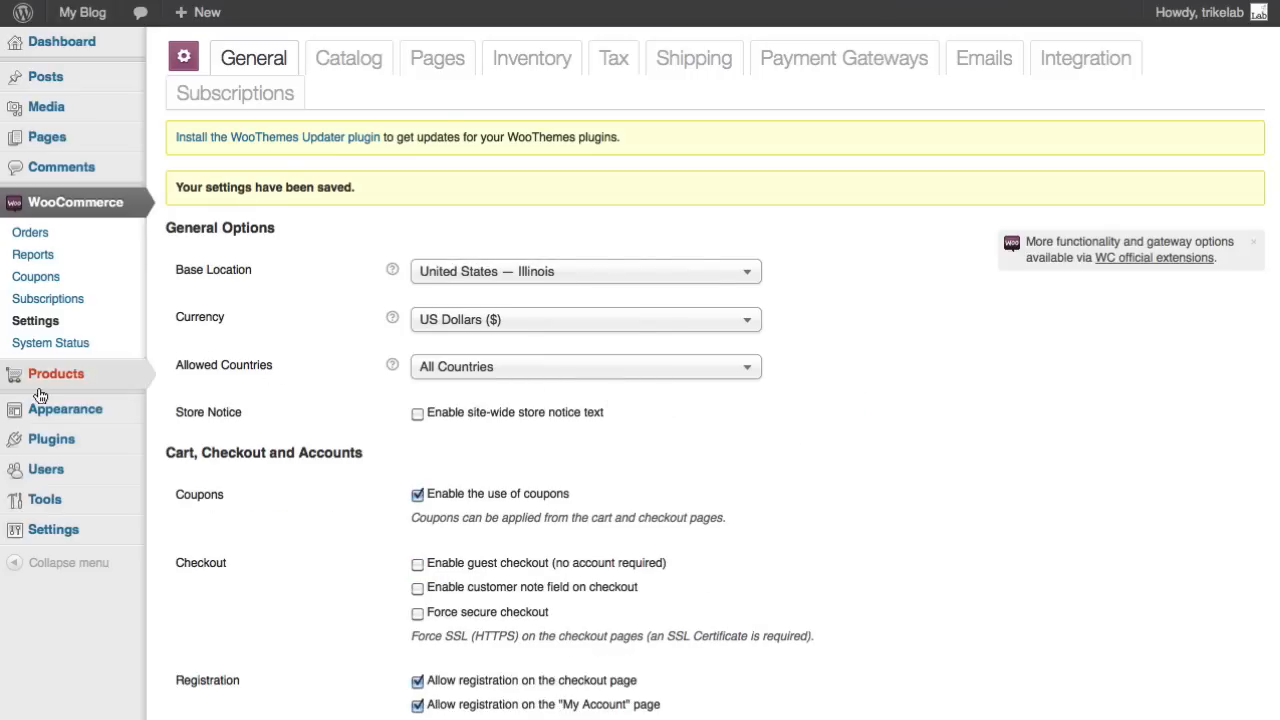
Open the Basic Level product for editing and enter the description "This is a basic membership level"
mouse_move(40, 386)
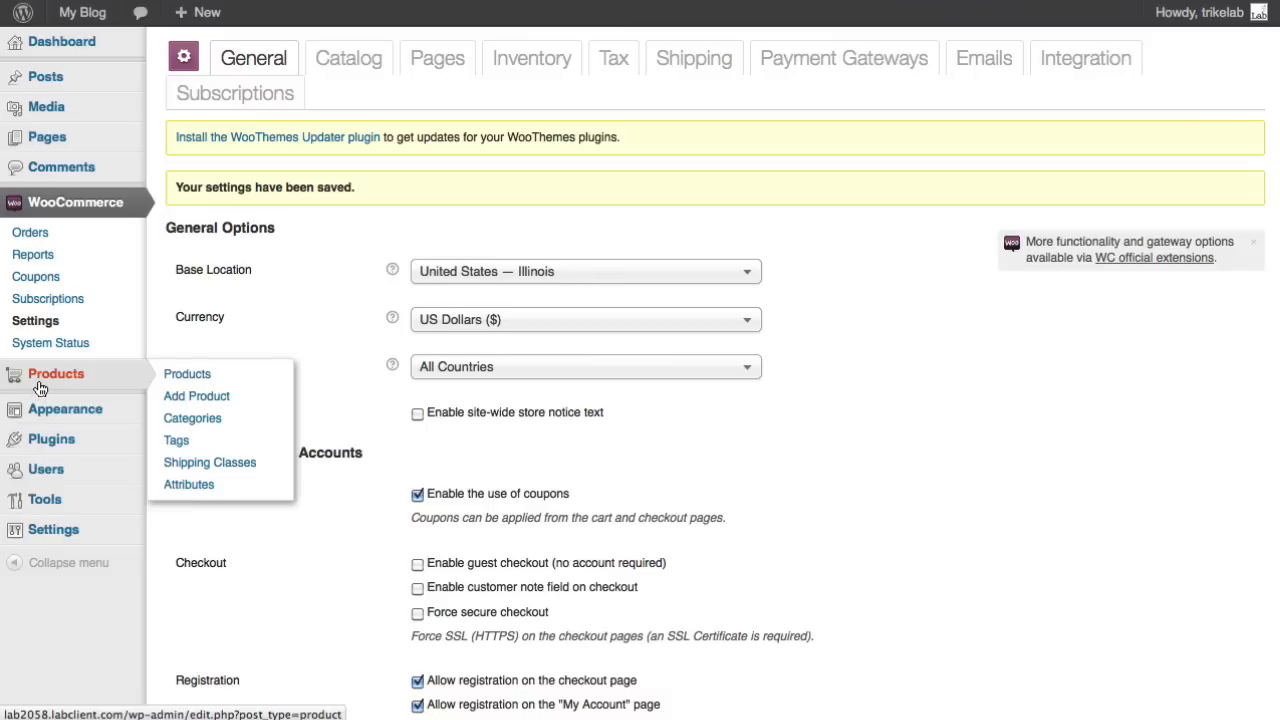
click(197, 382)
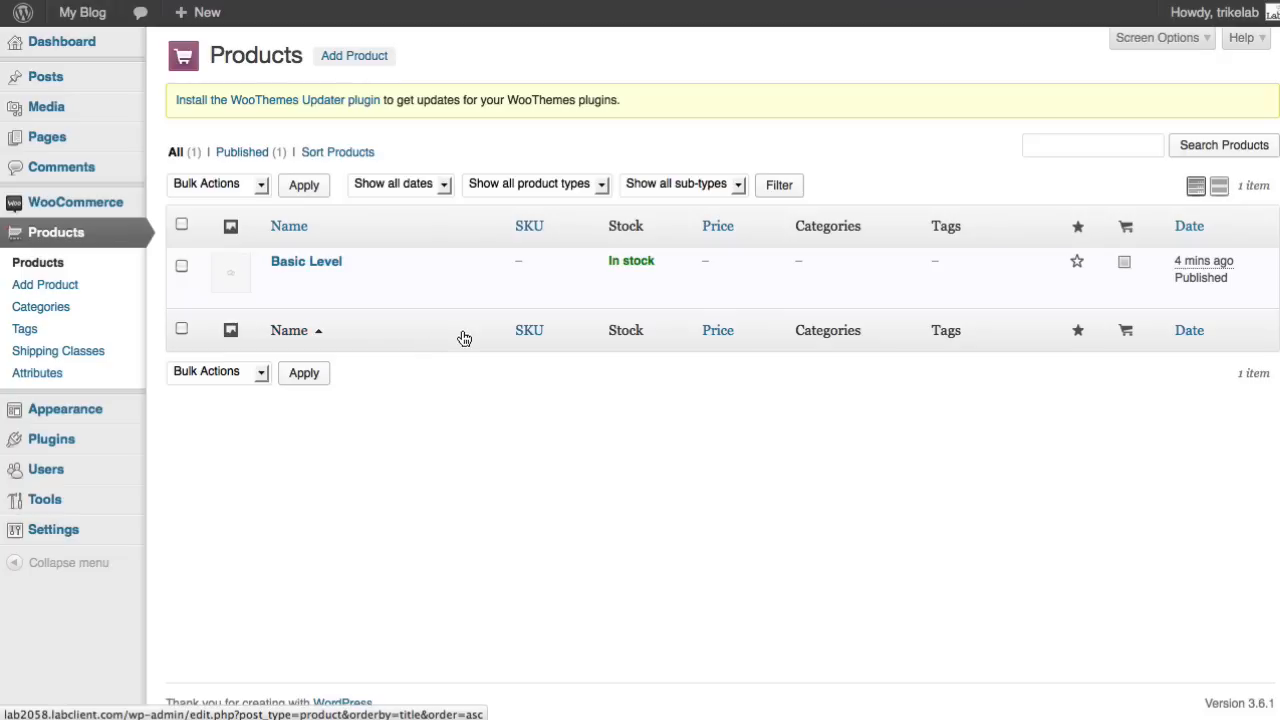
click(316, 265)
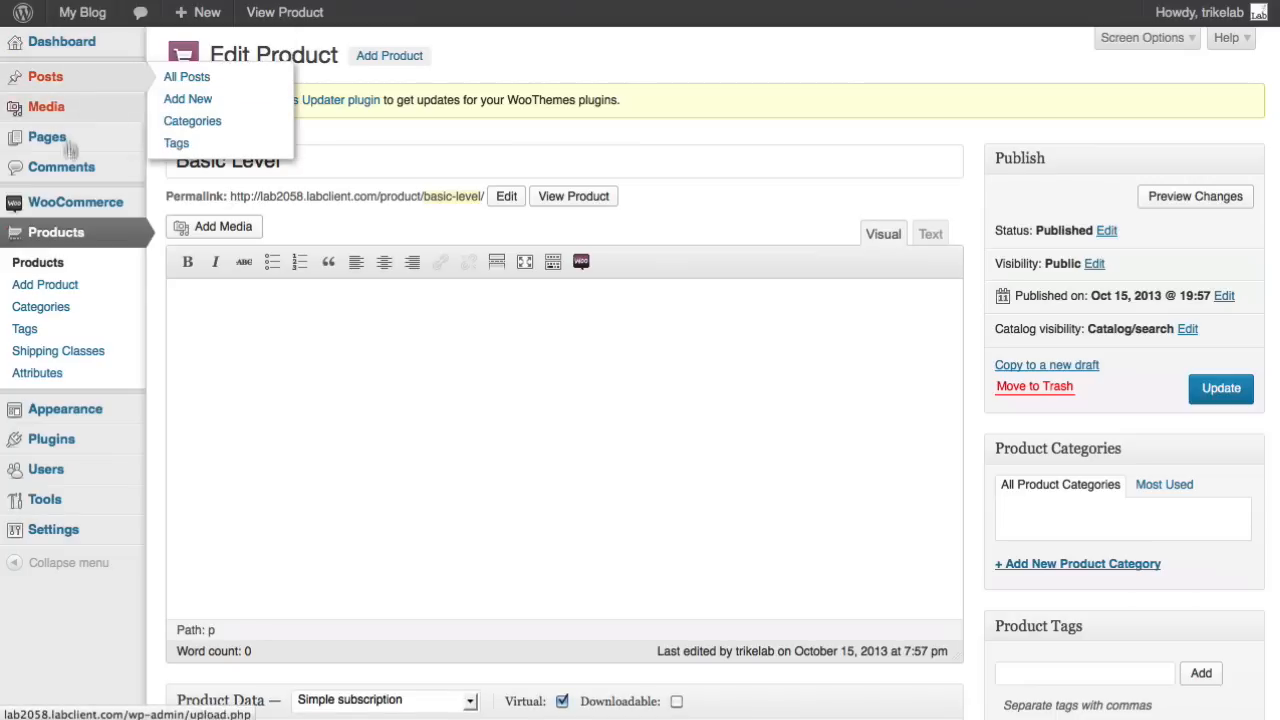
scroll(438, 332, down, 1)
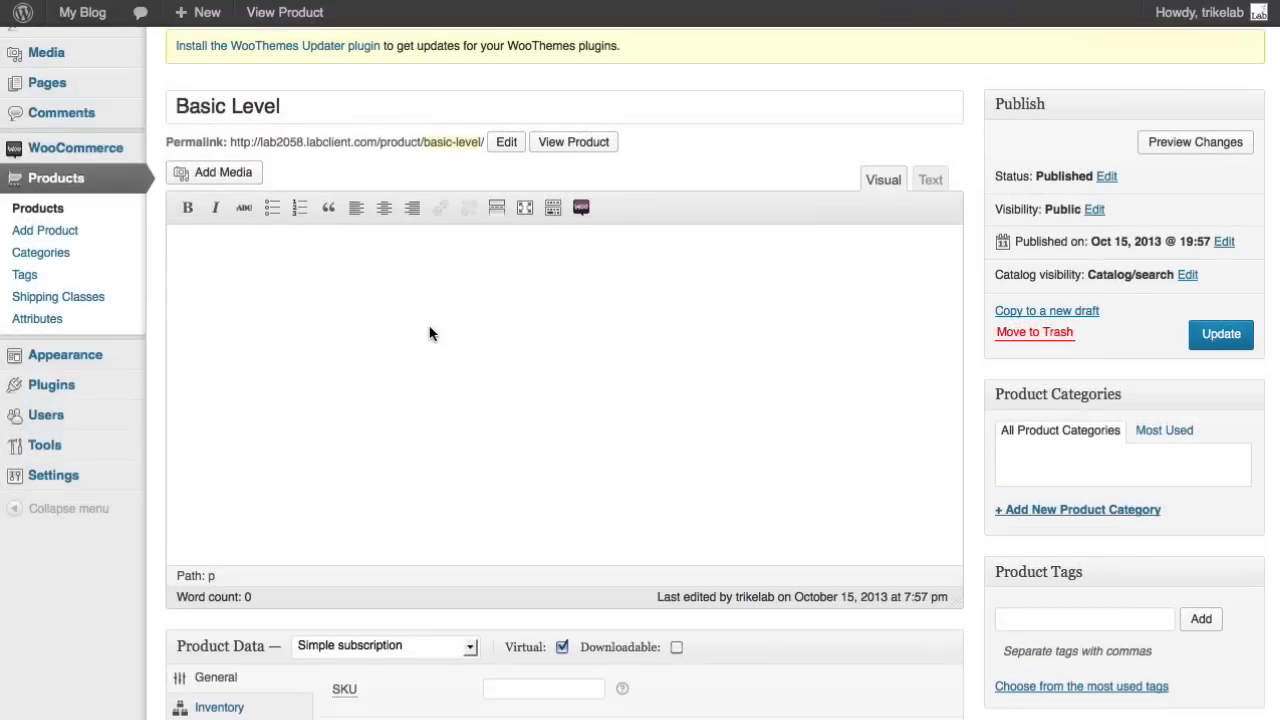
text(This is a basic membership level)
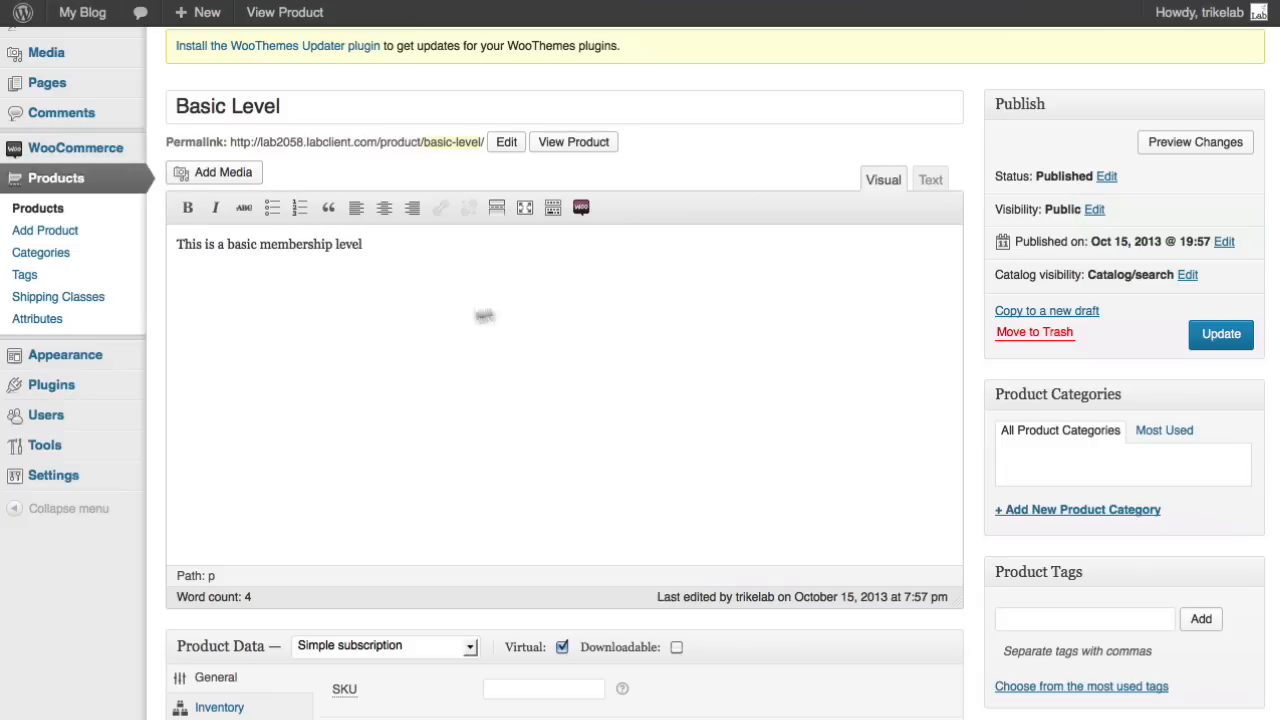
Set the Basic Level subscription price to 25.00 per month for all time
scroll(532, 362, down, 2)
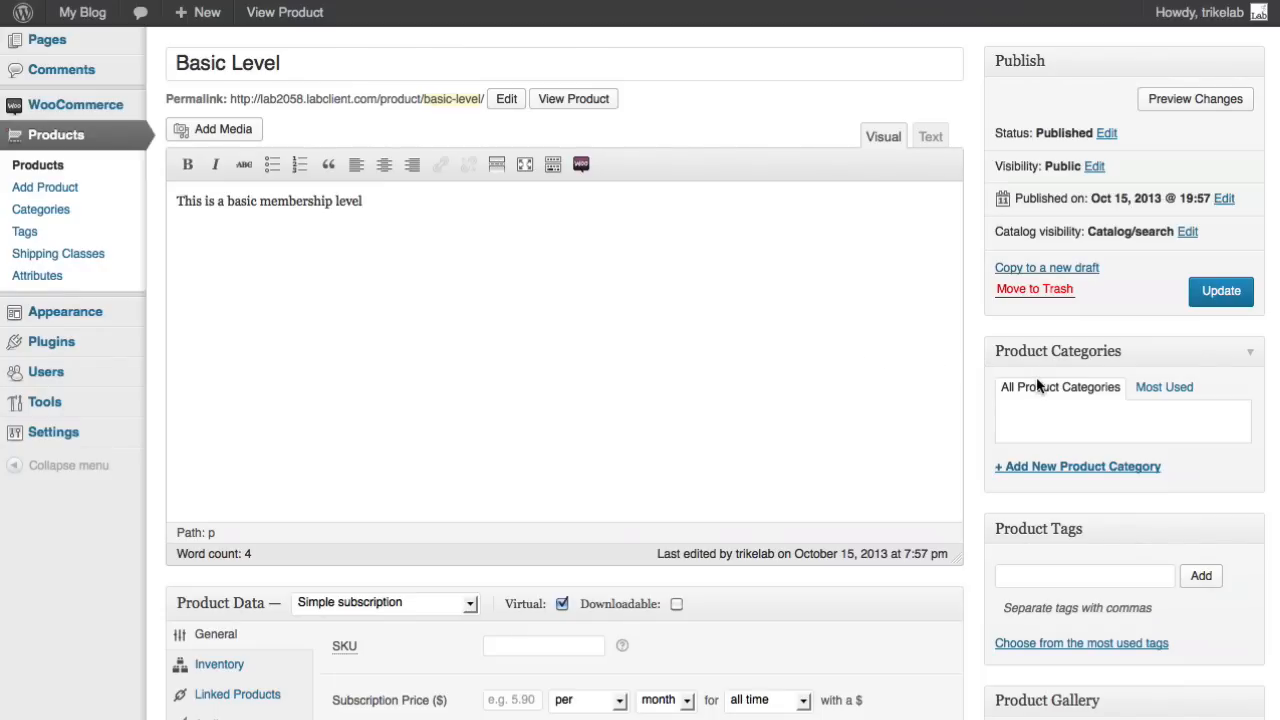
scroll(1036, 377, down, 10)
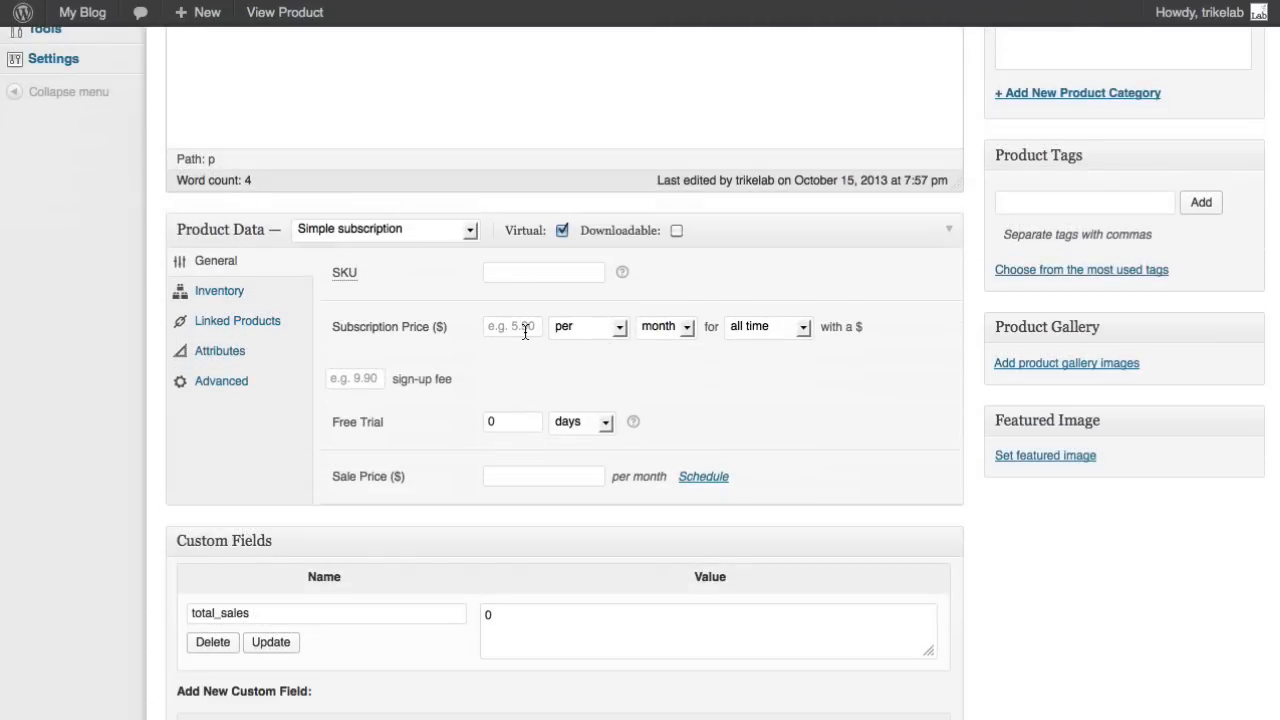
click(525, 331)
text(25.00)
click(644, 328)
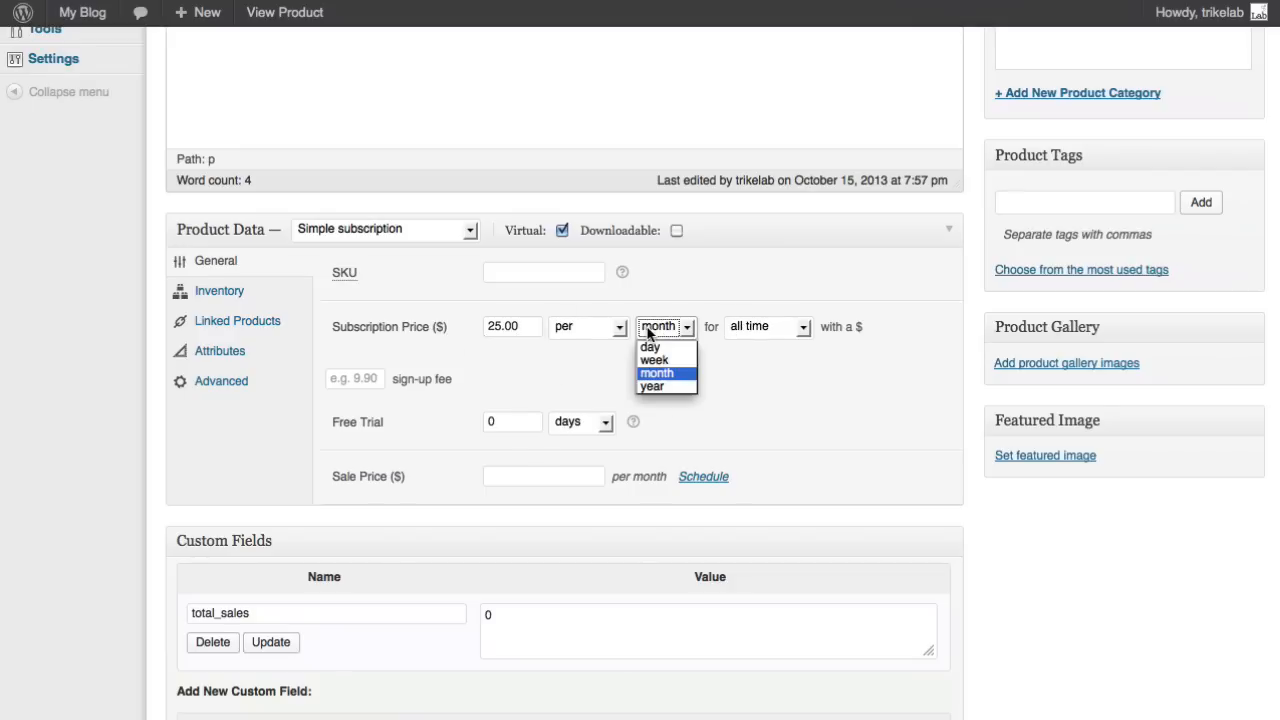
click(718, 278)
click(762, 327)
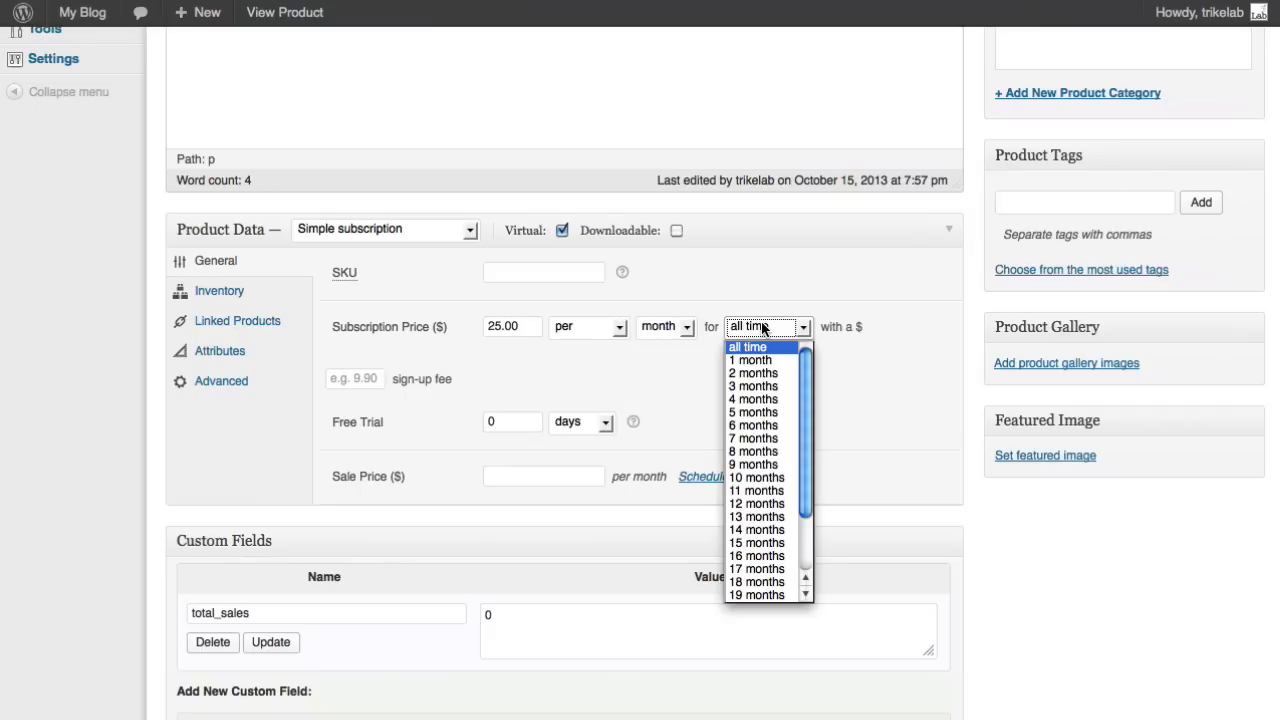
click(751, 281)
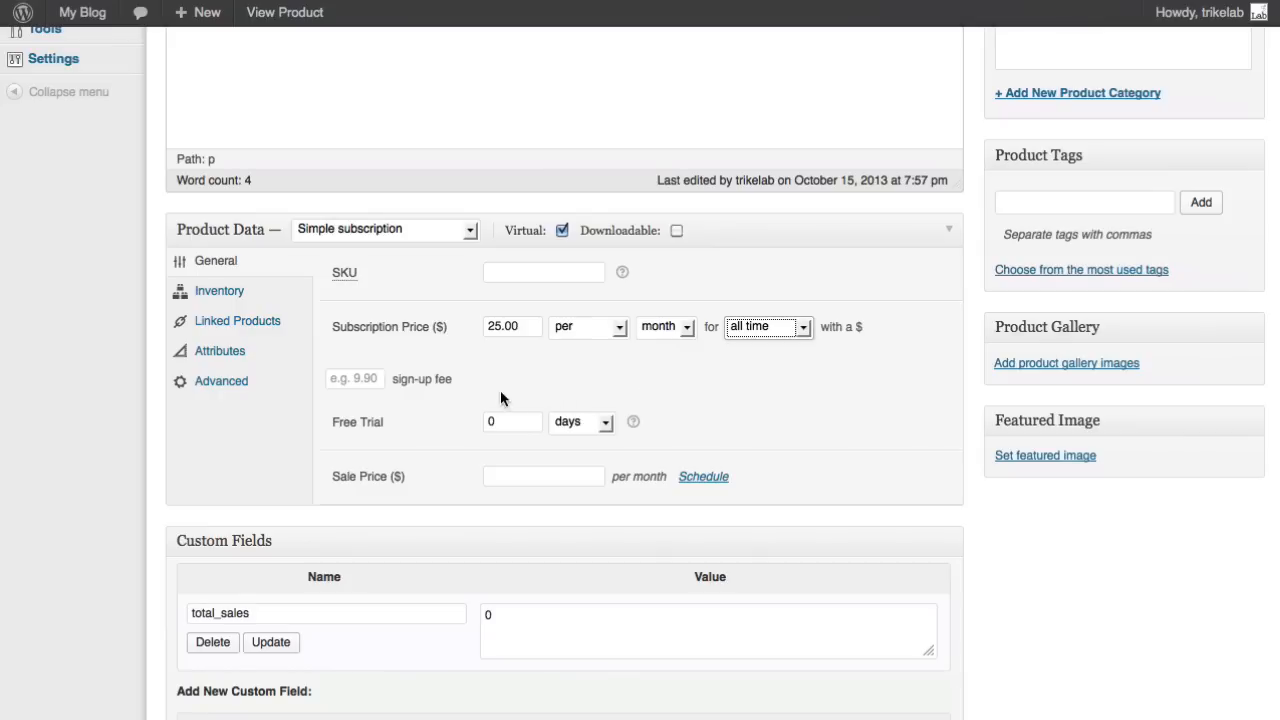
Try sign-up fees of 1000 and 10, and leave the sign-up fee empty
click(353, 383)
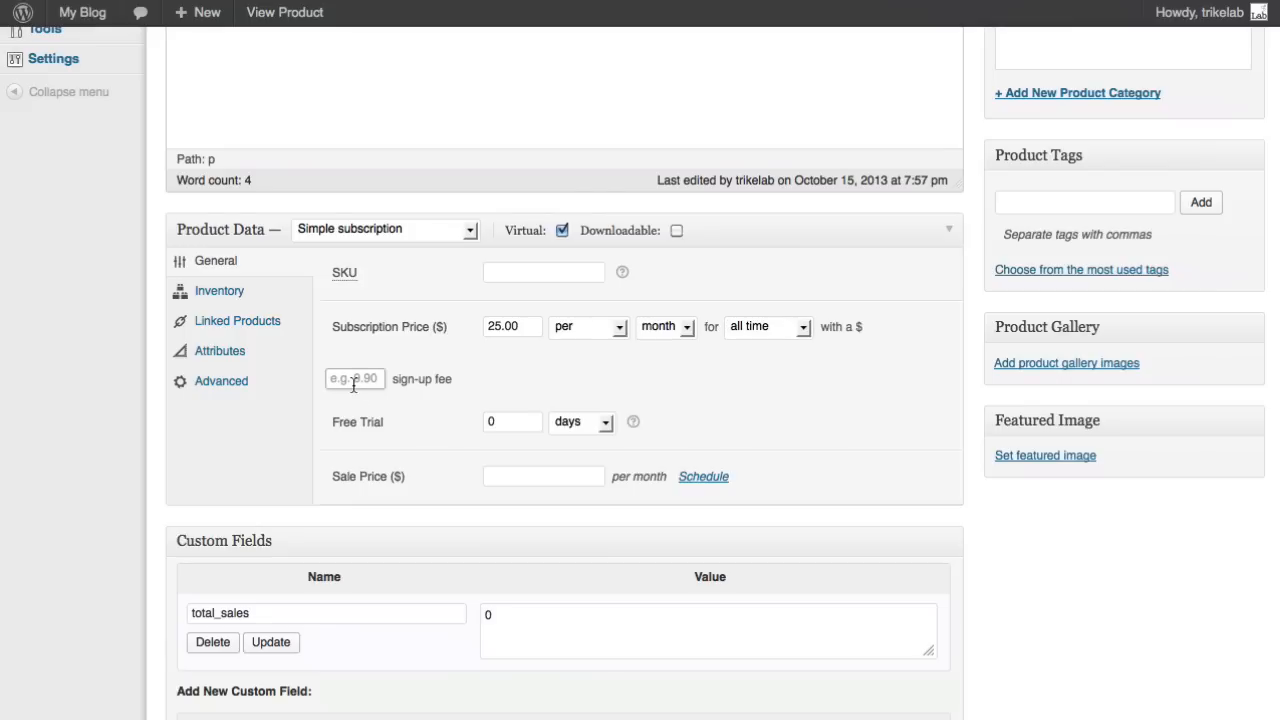
text(1000)
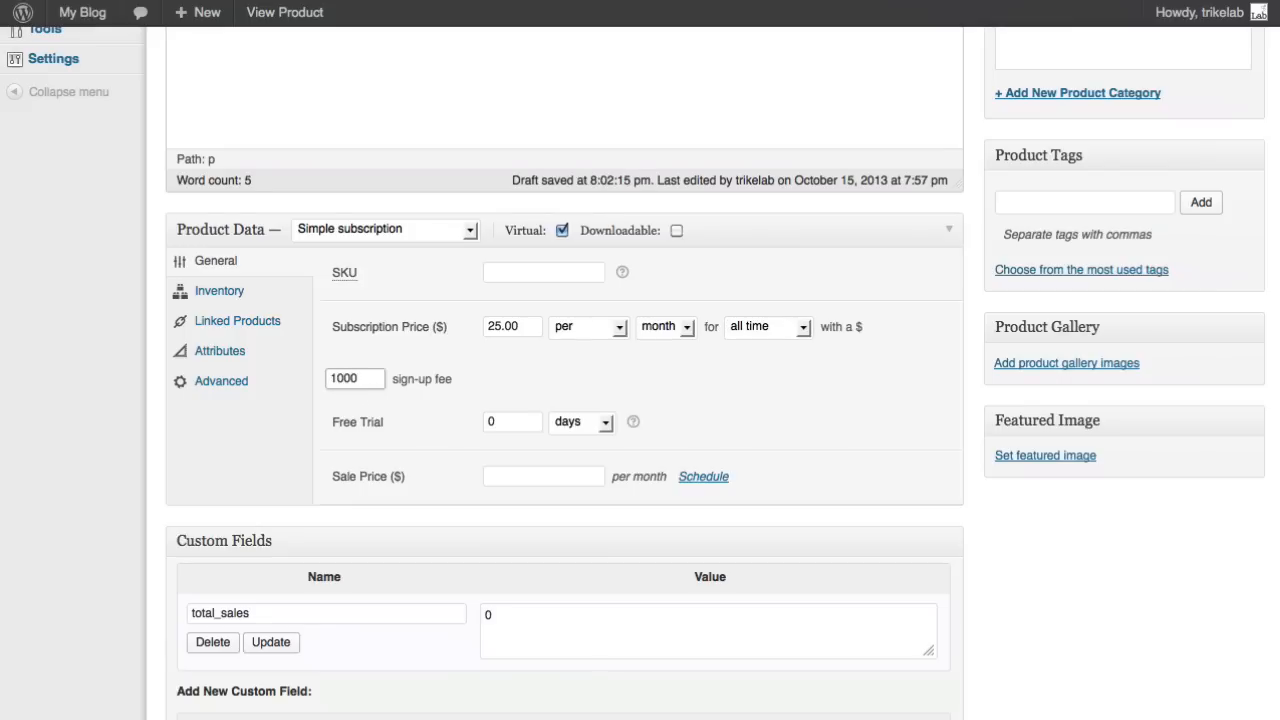
key(ctrl+a)
key(BackSpace)
text(10)
key(ctrl+a)
key(BackSpace)
Try a free trial of 5 days, and clear the free trial length
double_click(497, 424)
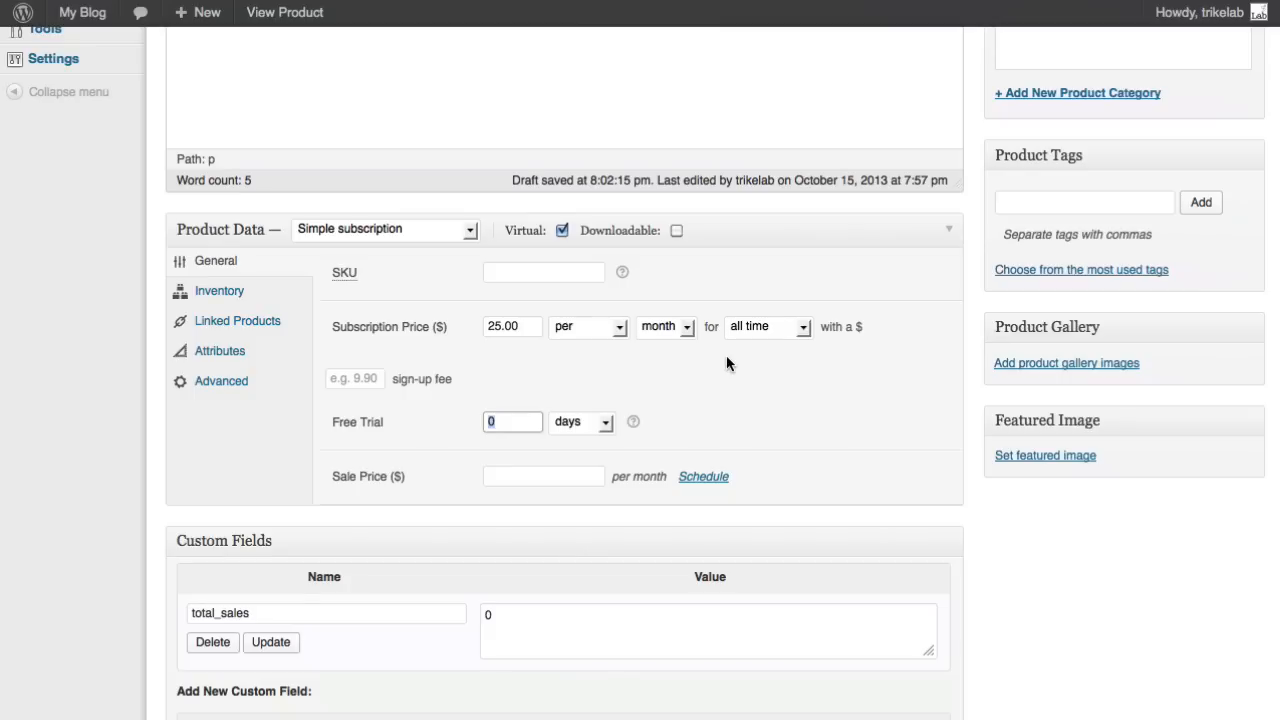
text(5)
double_click(515, 420)
key(BackSpace)
Try a sale price of 20.00 per month with the sale date schedule opened, and clear the sale price
click(499, 481)
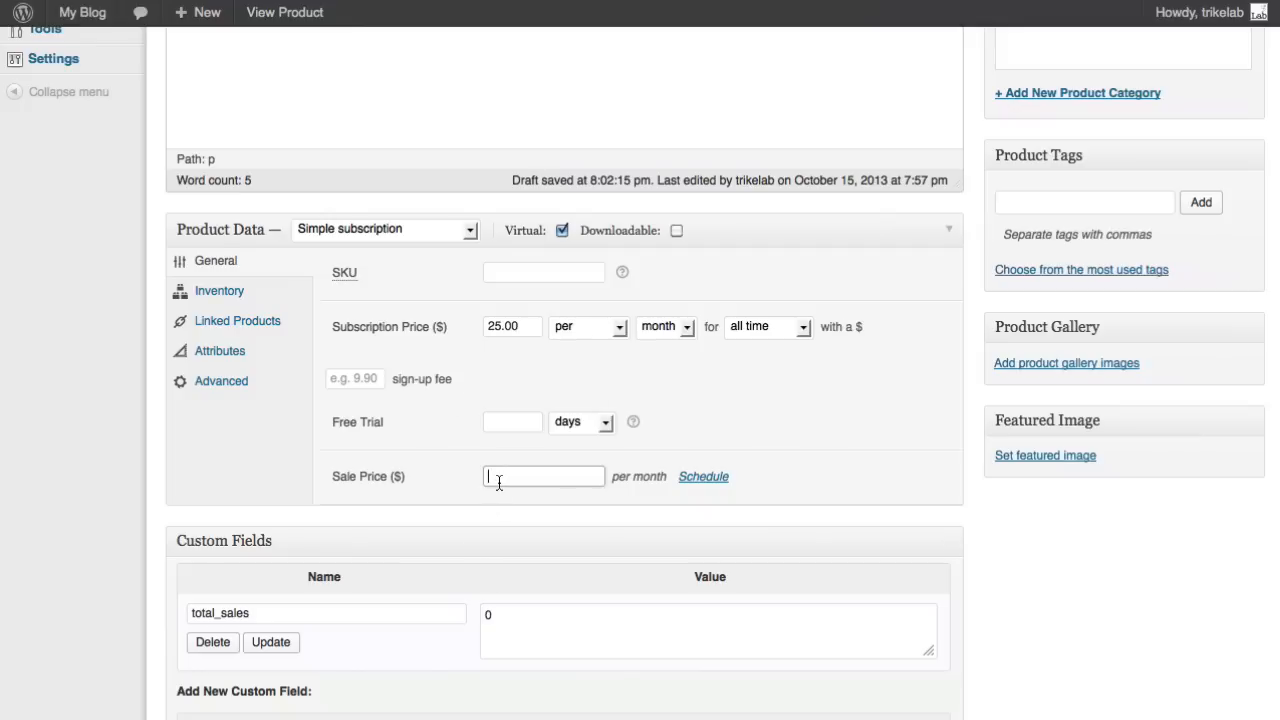
text(20.00)
click(695, 480)
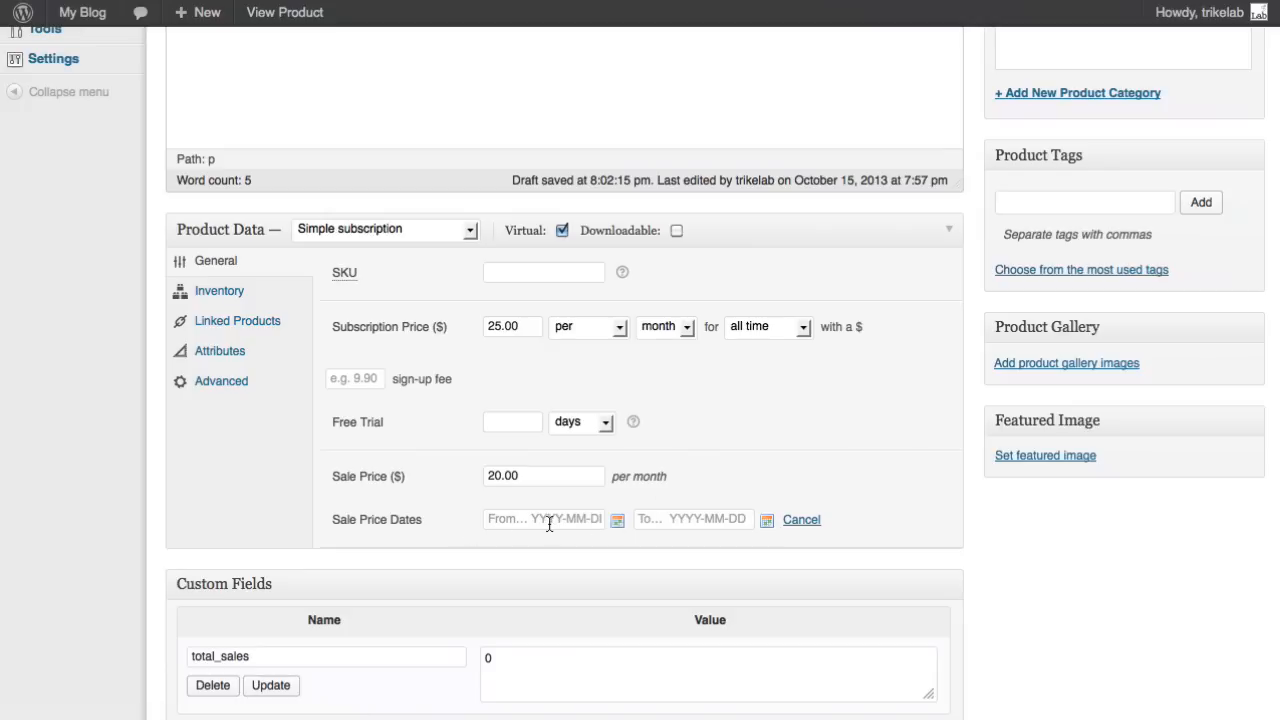
drag(548, 478, 383, 445)
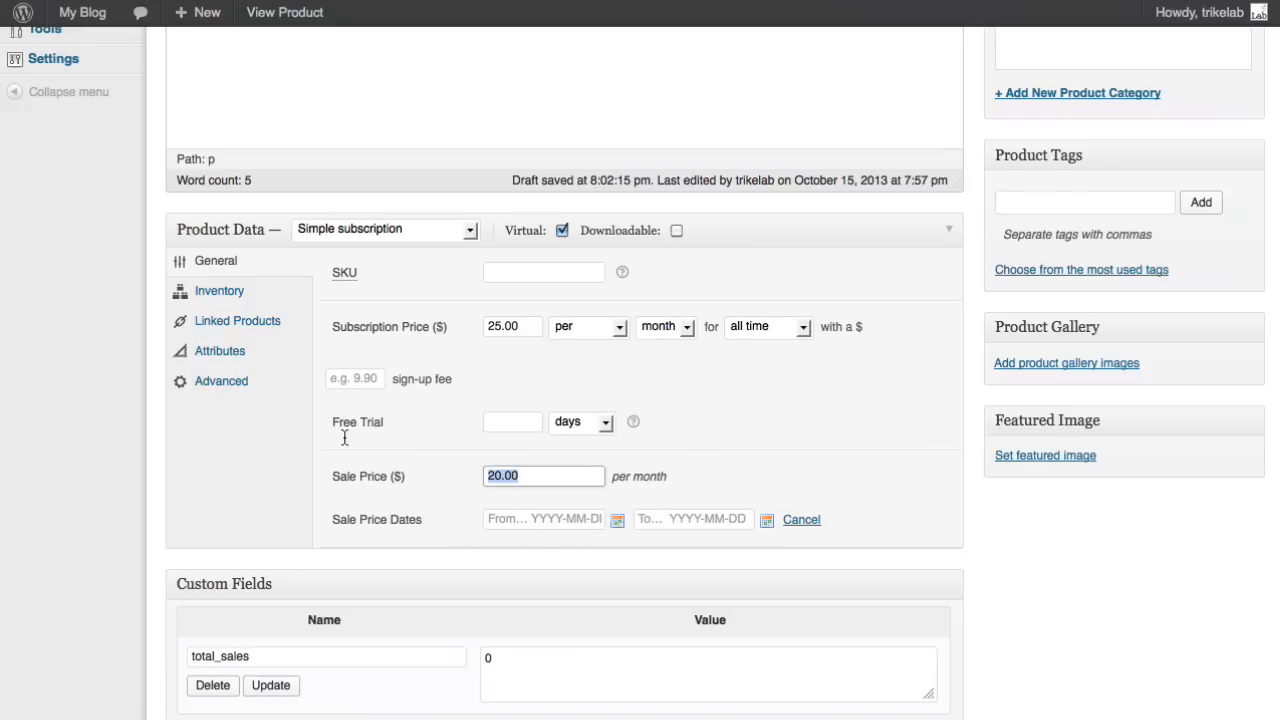
key(BackSpace)
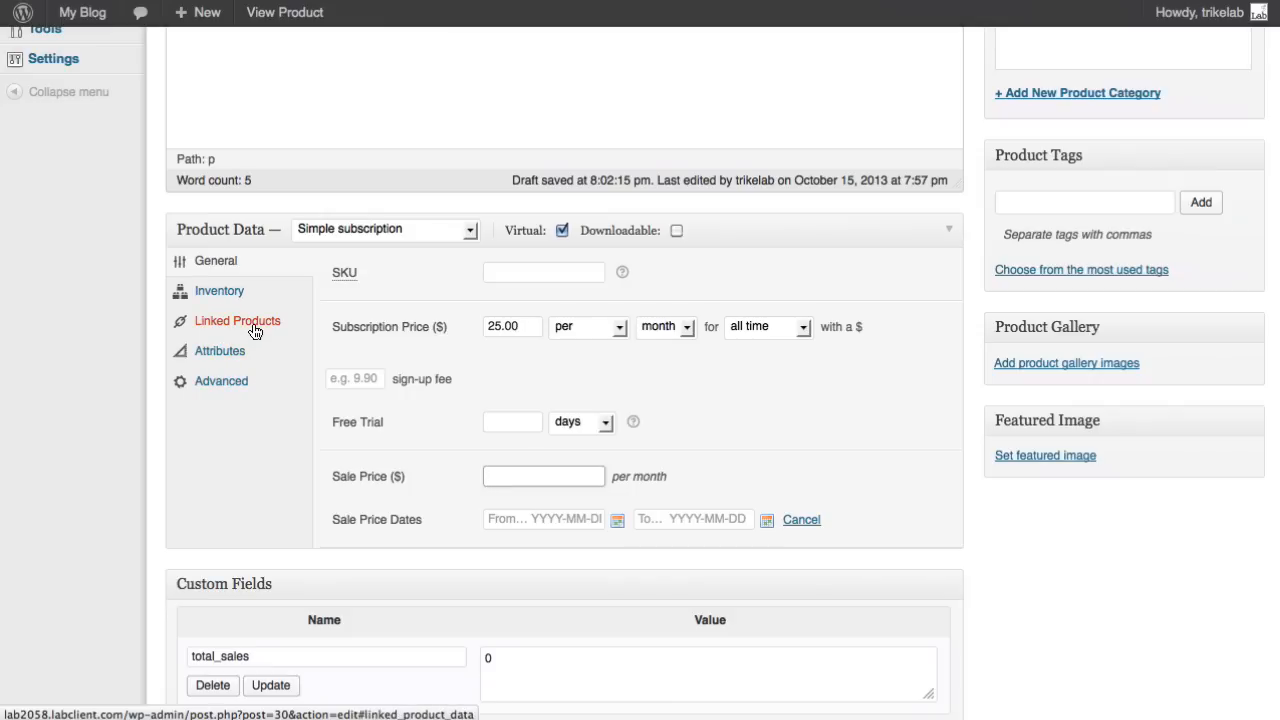
Mark the Basic Level product as downloadable
scroll(512, 405, down, 10)
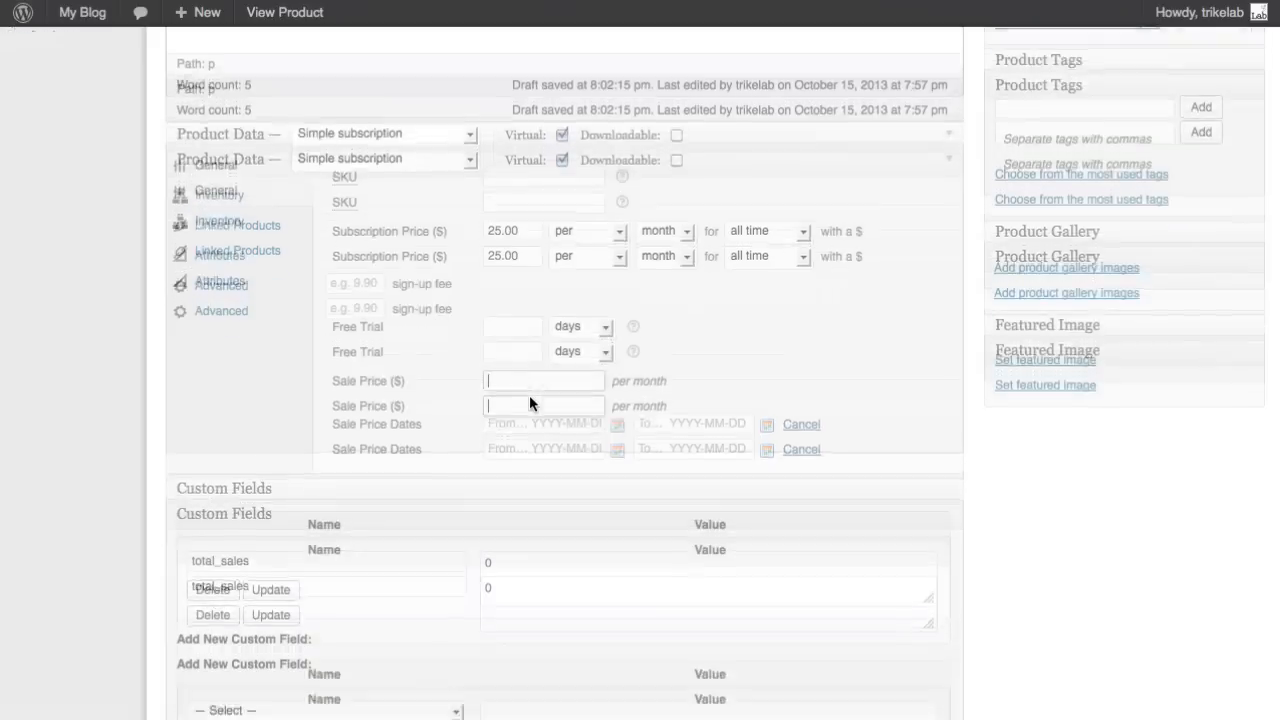
scroll(808, 474, down, 2)
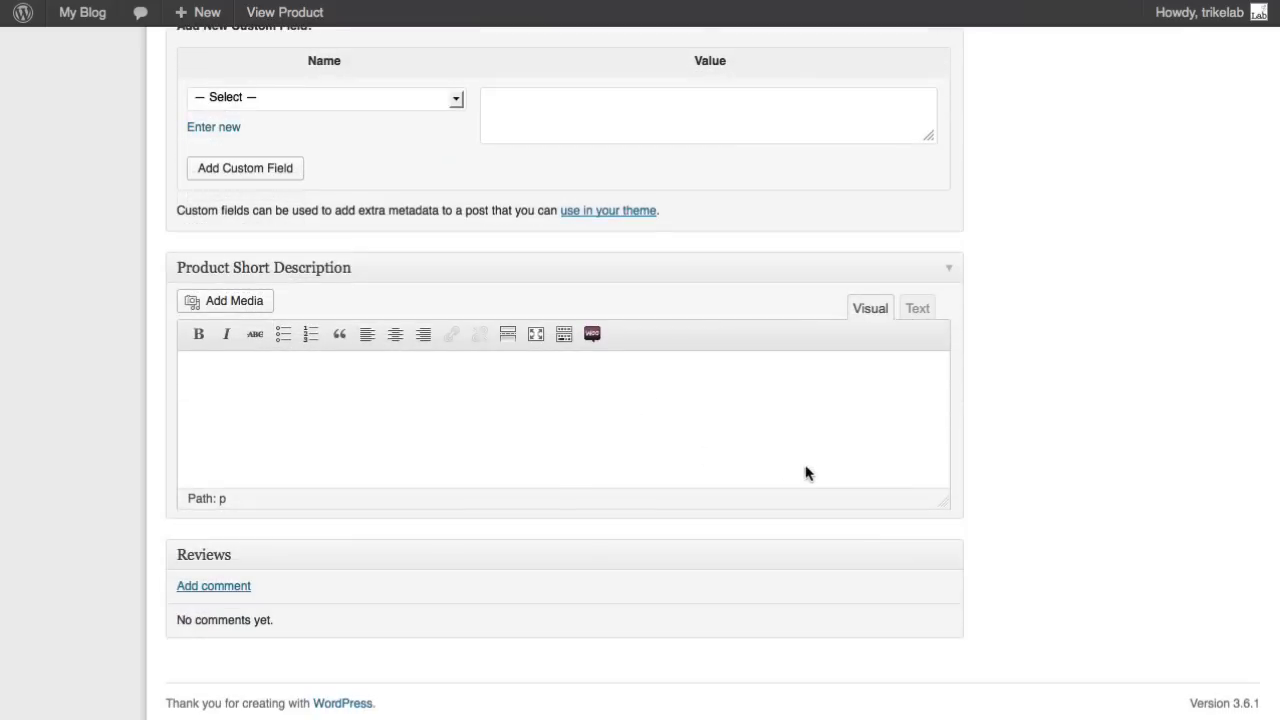
scroll(808, 474, up, 20)
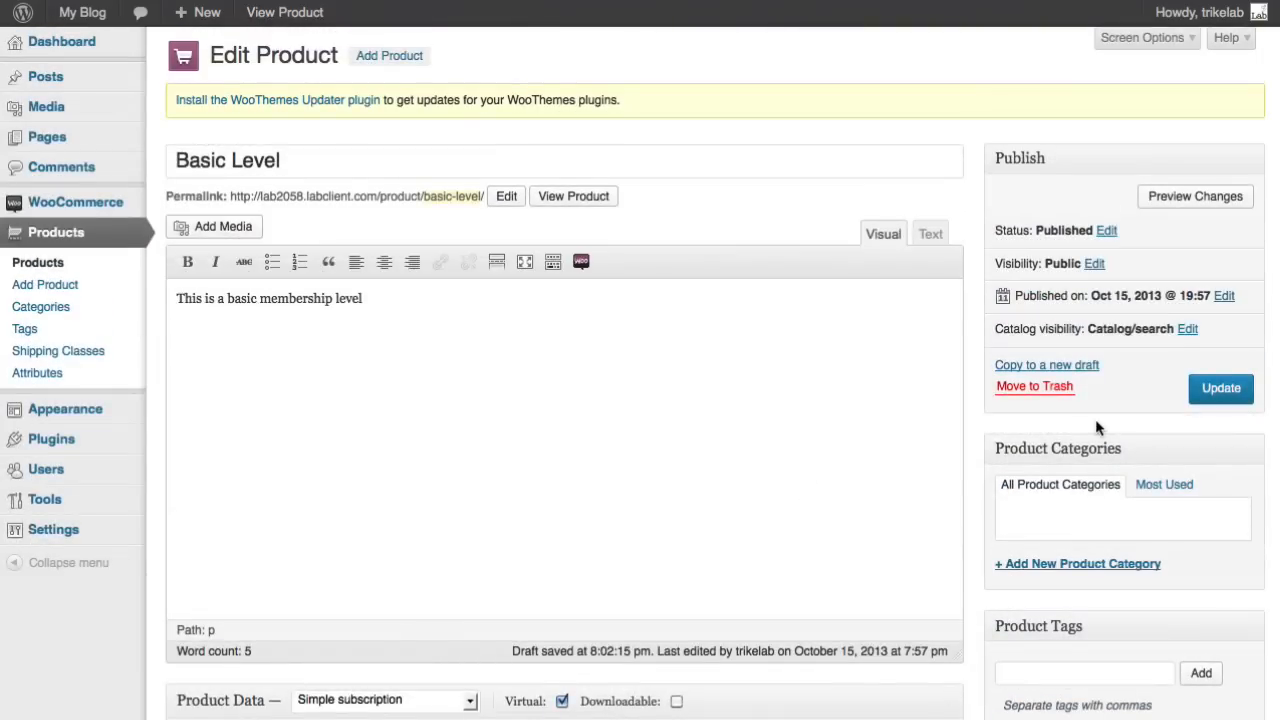
scroll(1096, 428, down, 4)
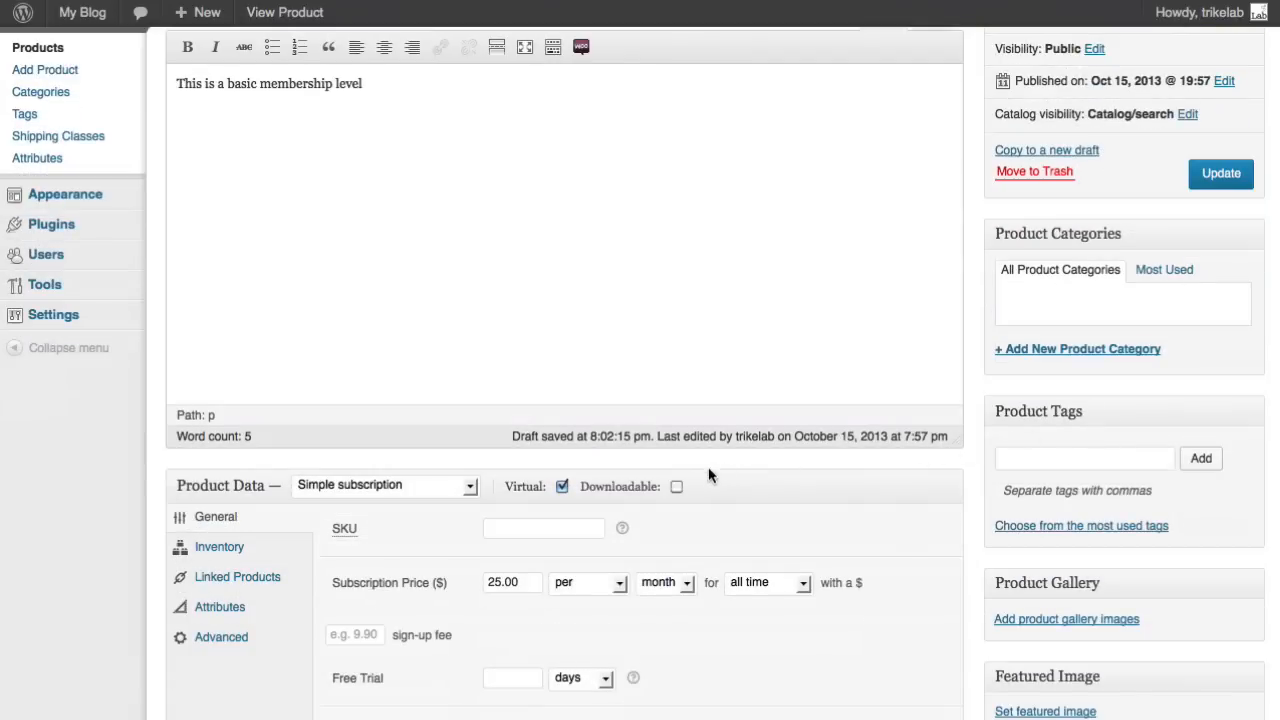
click(676, 487)
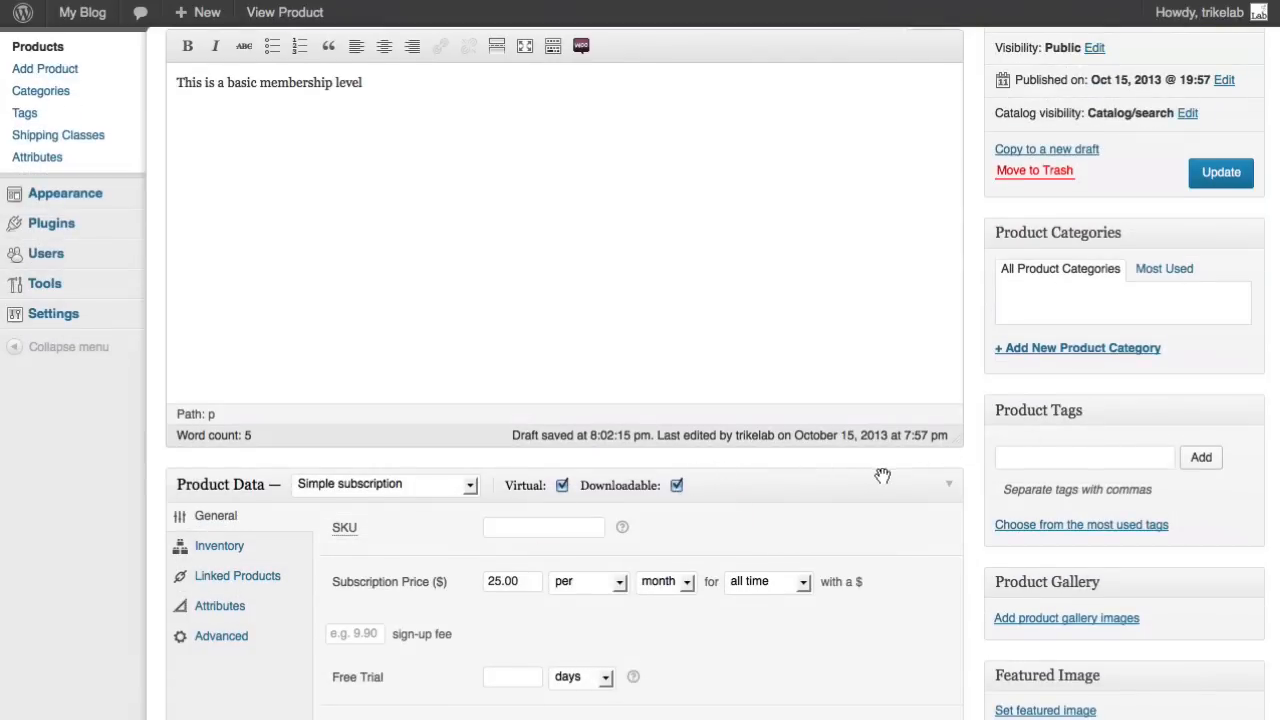
Add a custom product attribute named "Version" to the Basic Level product
scroll(635, 475, down, 2)
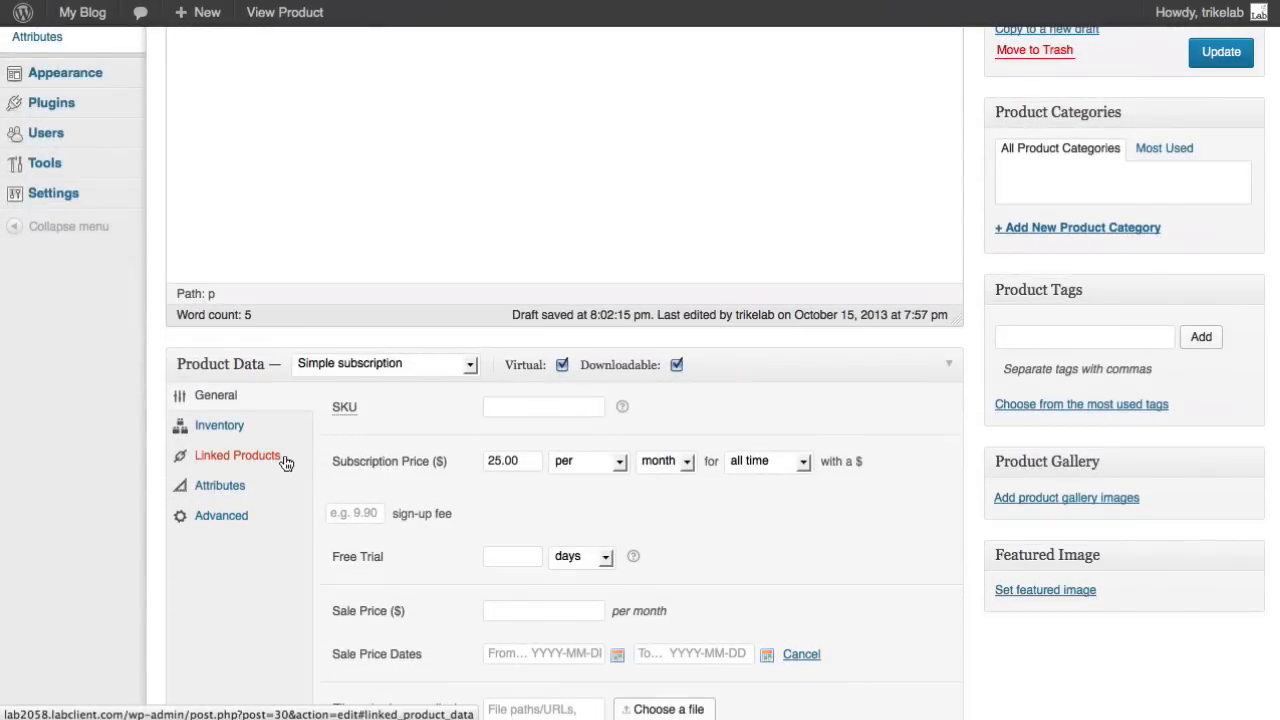
scroll(288, 460, down, 3)
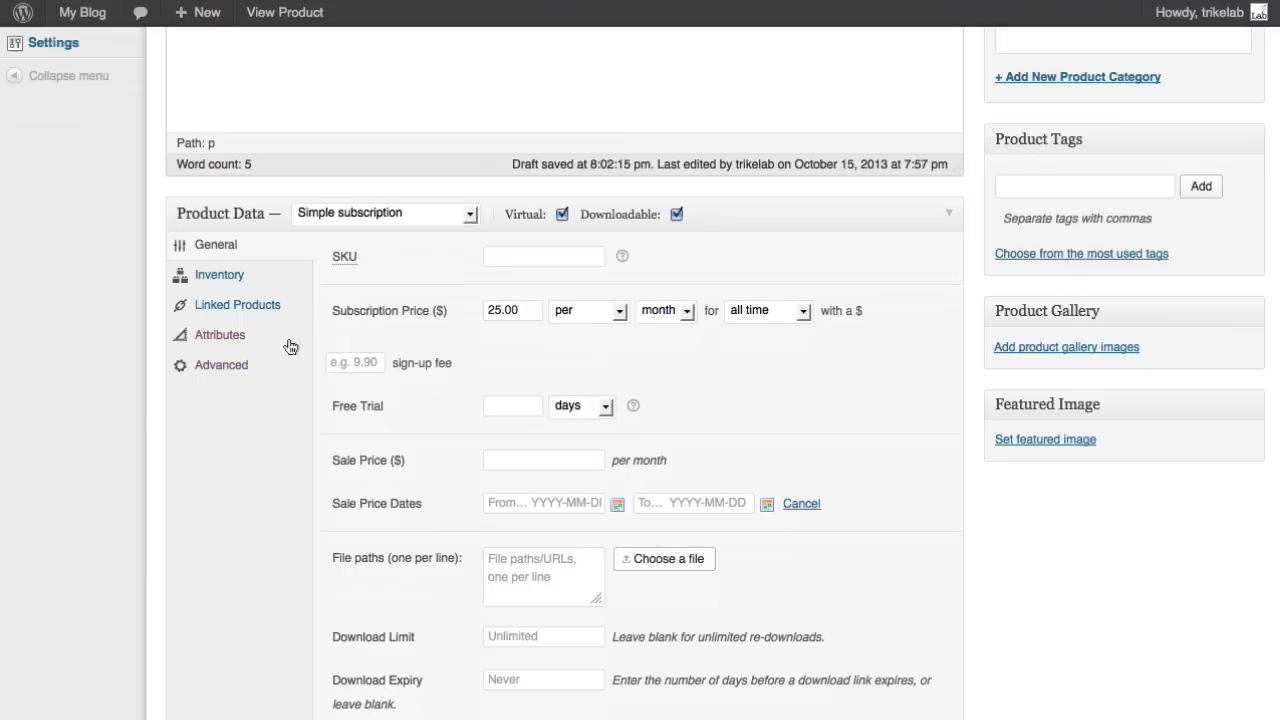
click(232, 337)
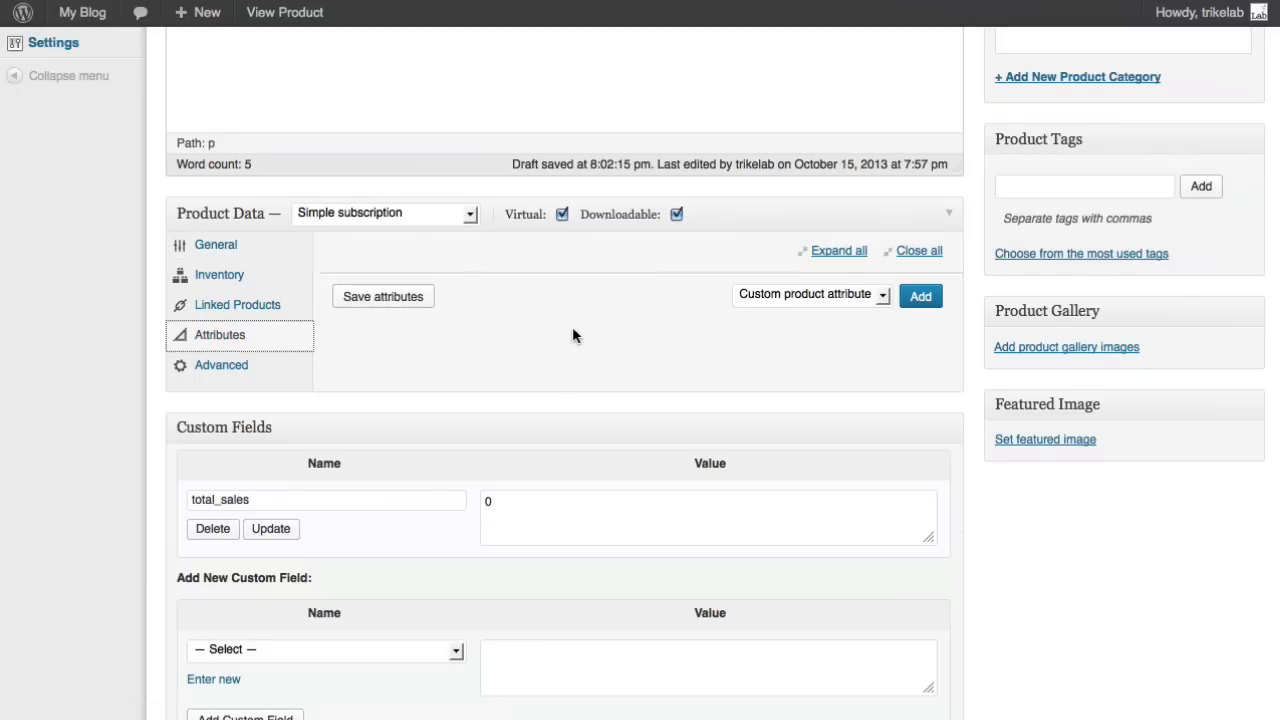
click(427, 301)
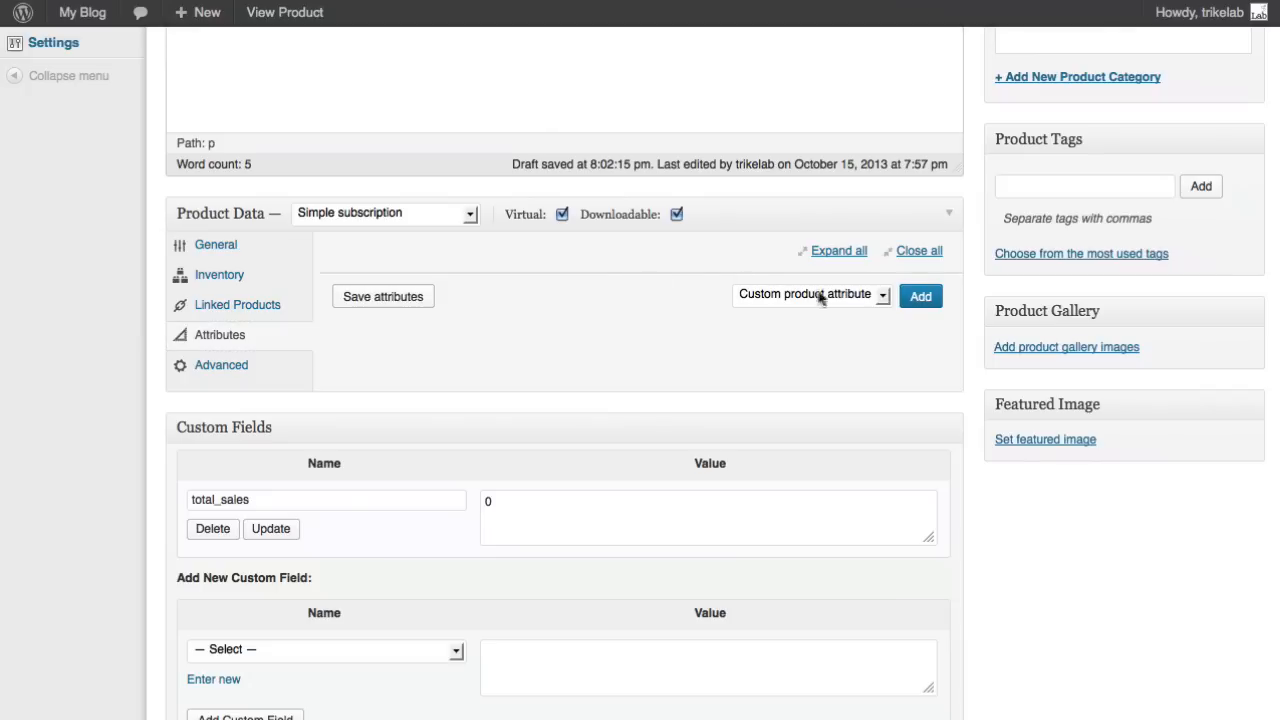
click(916, 299)
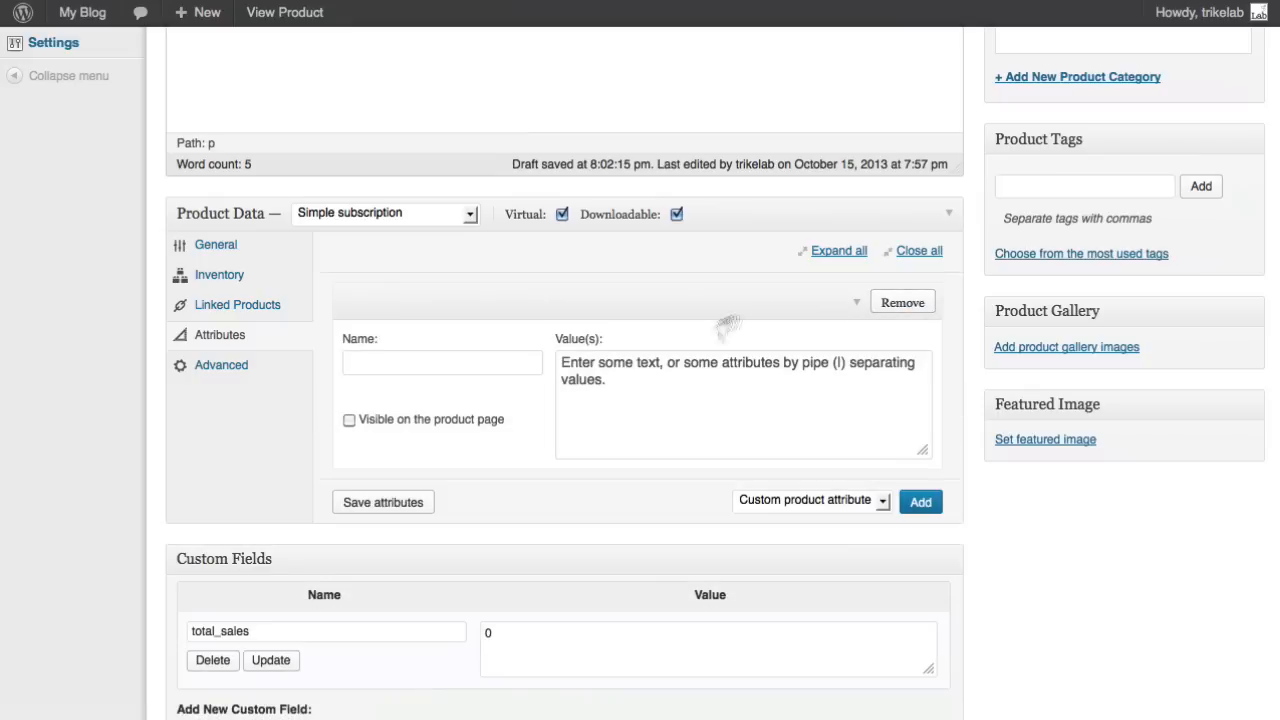
click(503, 360)
text(This)
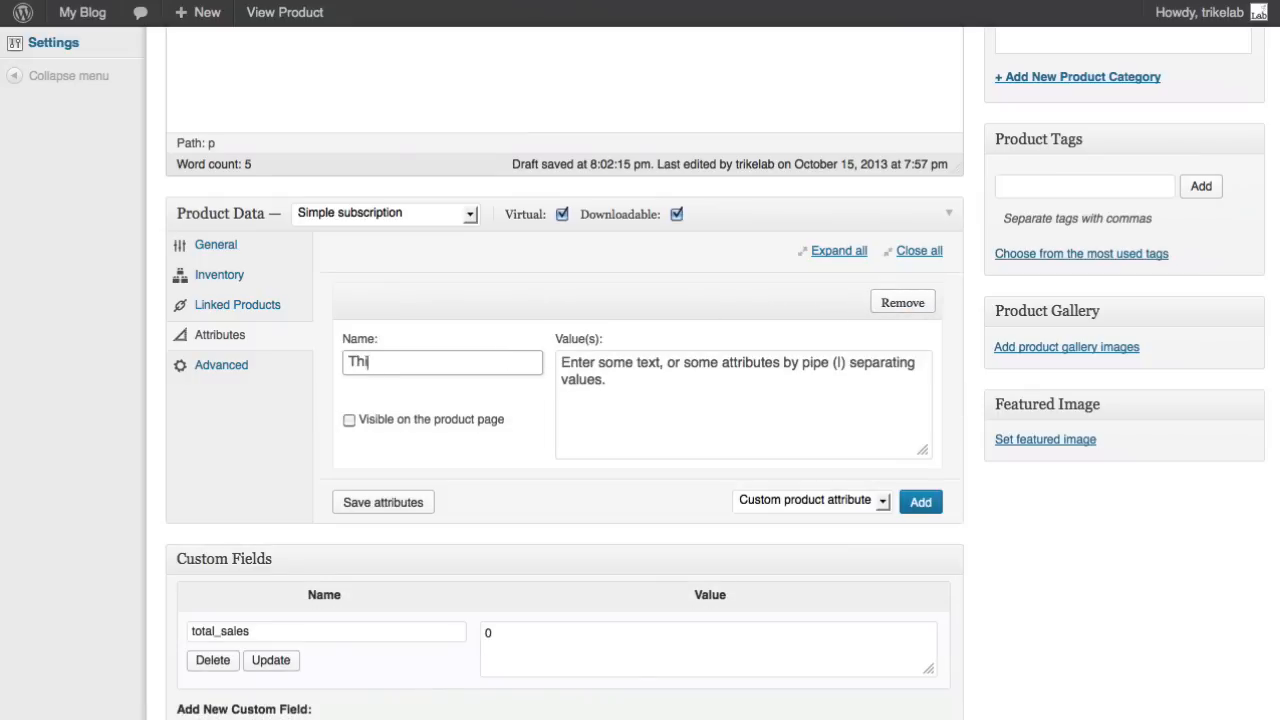
key(BackSpace)
key(BackSpace)
key(BackSpace)
key(BackSpace)
text(Version)
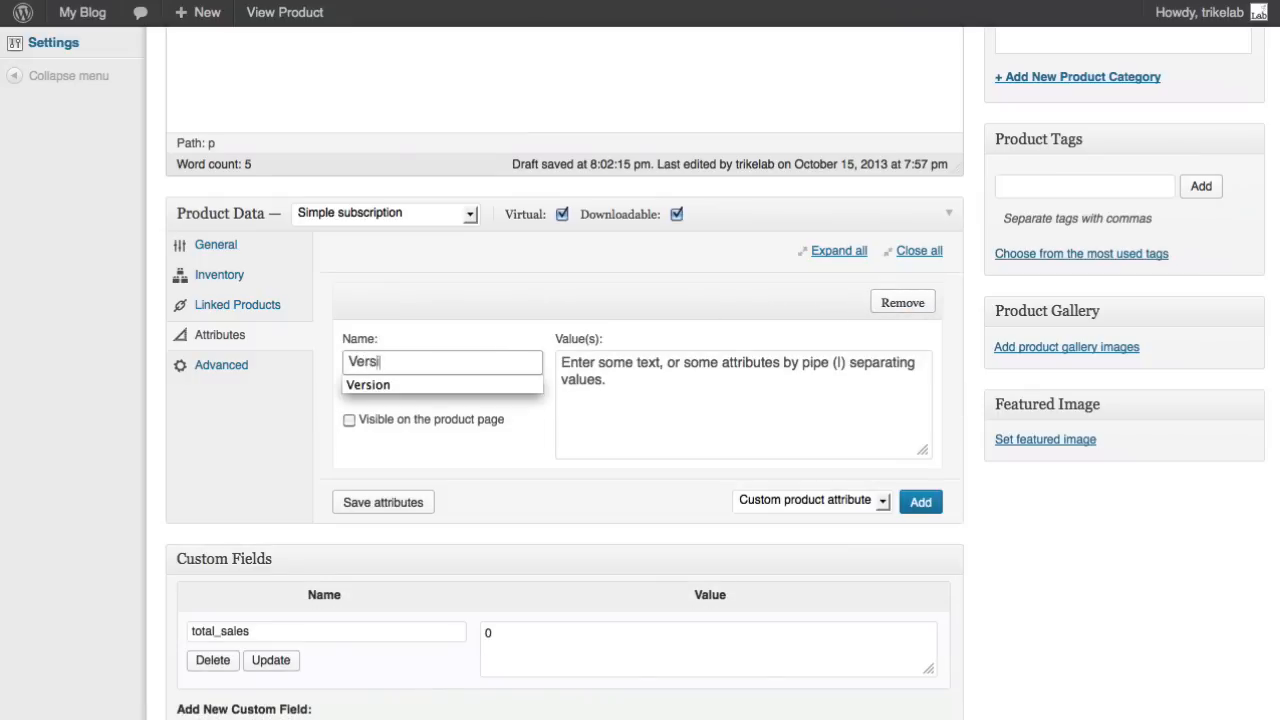
Give the Version attribute the value 1.0 and make it visible on the product page
key(Tab)
text(1.0)
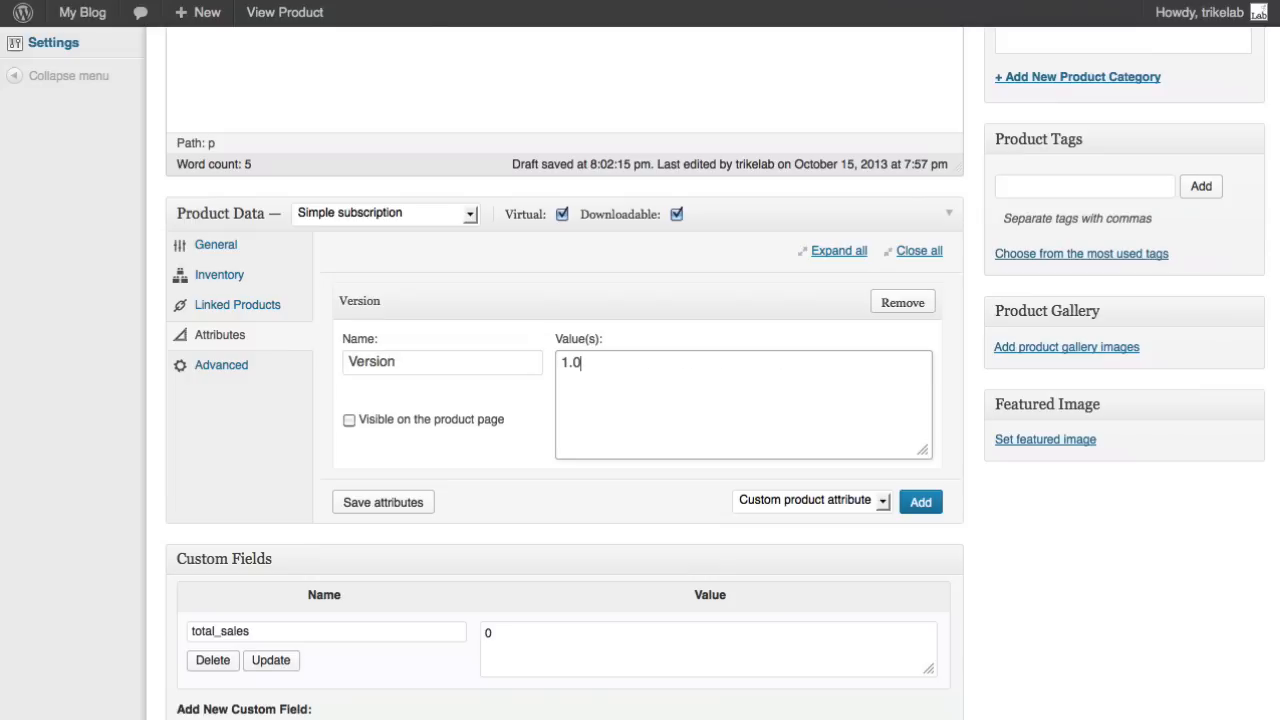
click(378, 422)
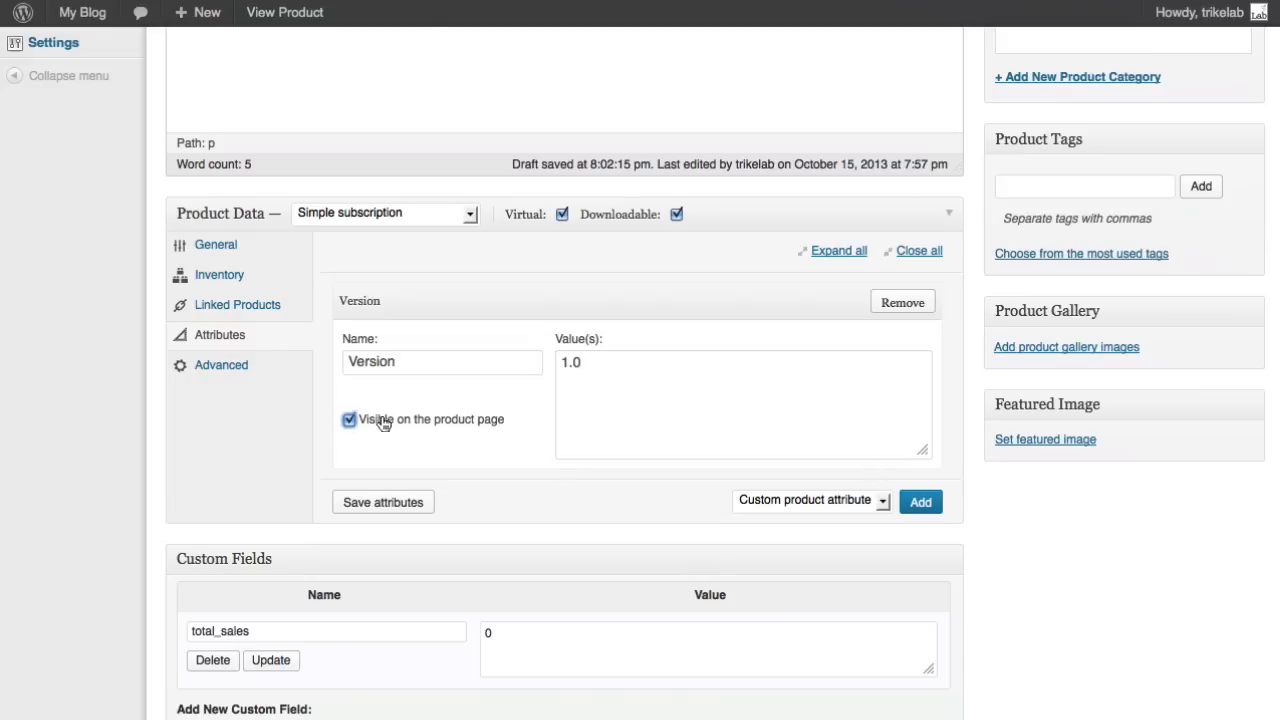
click(916, 504)
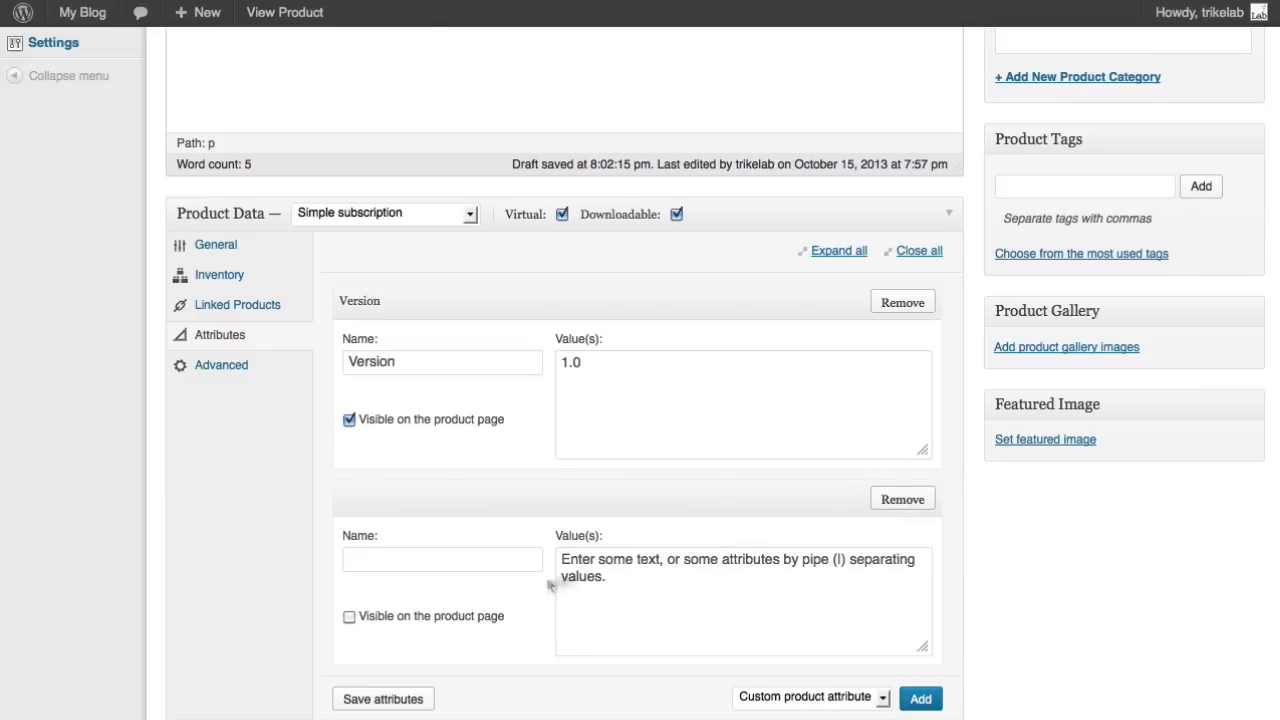
scroll(926, 452, down, 1)
click(910, 416)
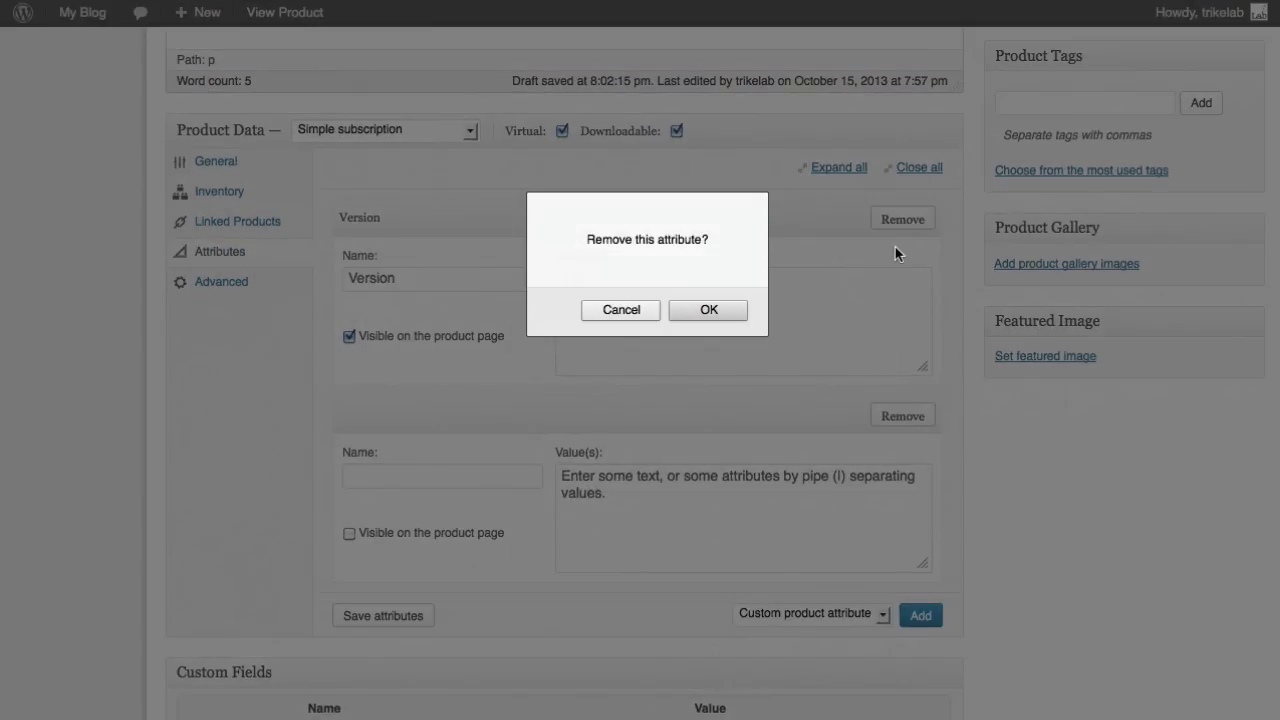
click(701, 309)
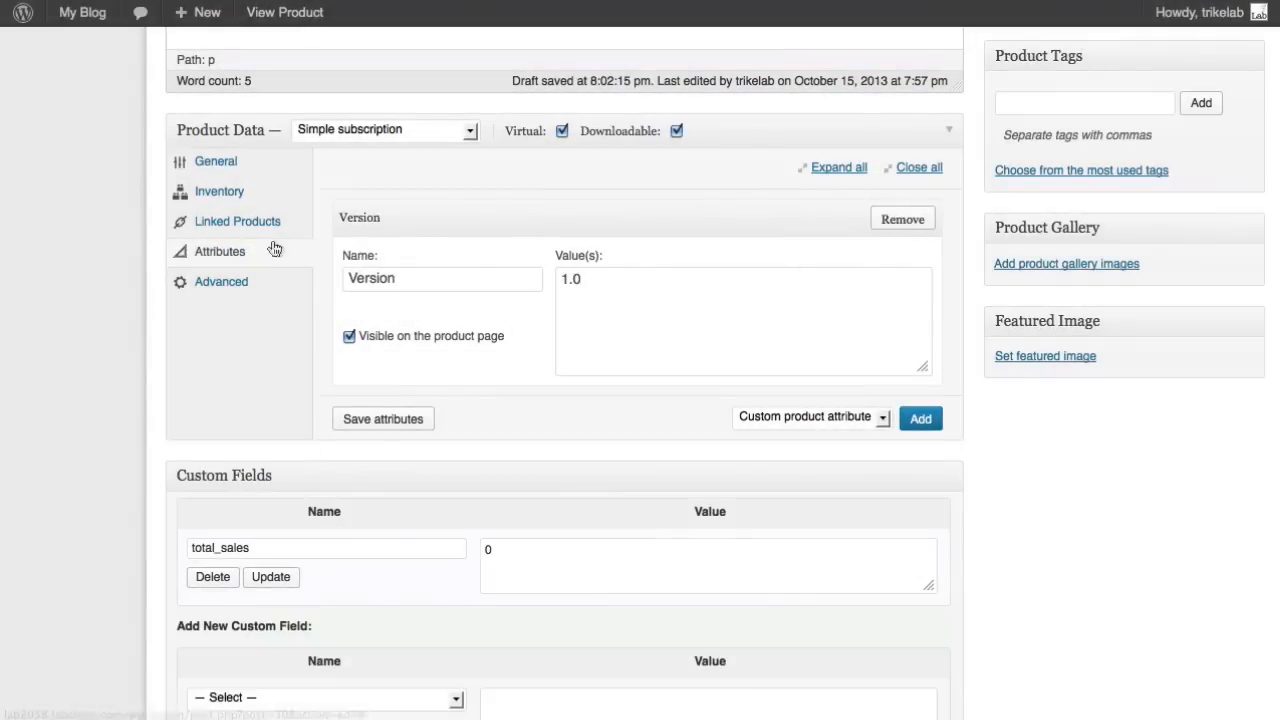
Review the product's linked products, inventory and advanced options
click(262, 232)
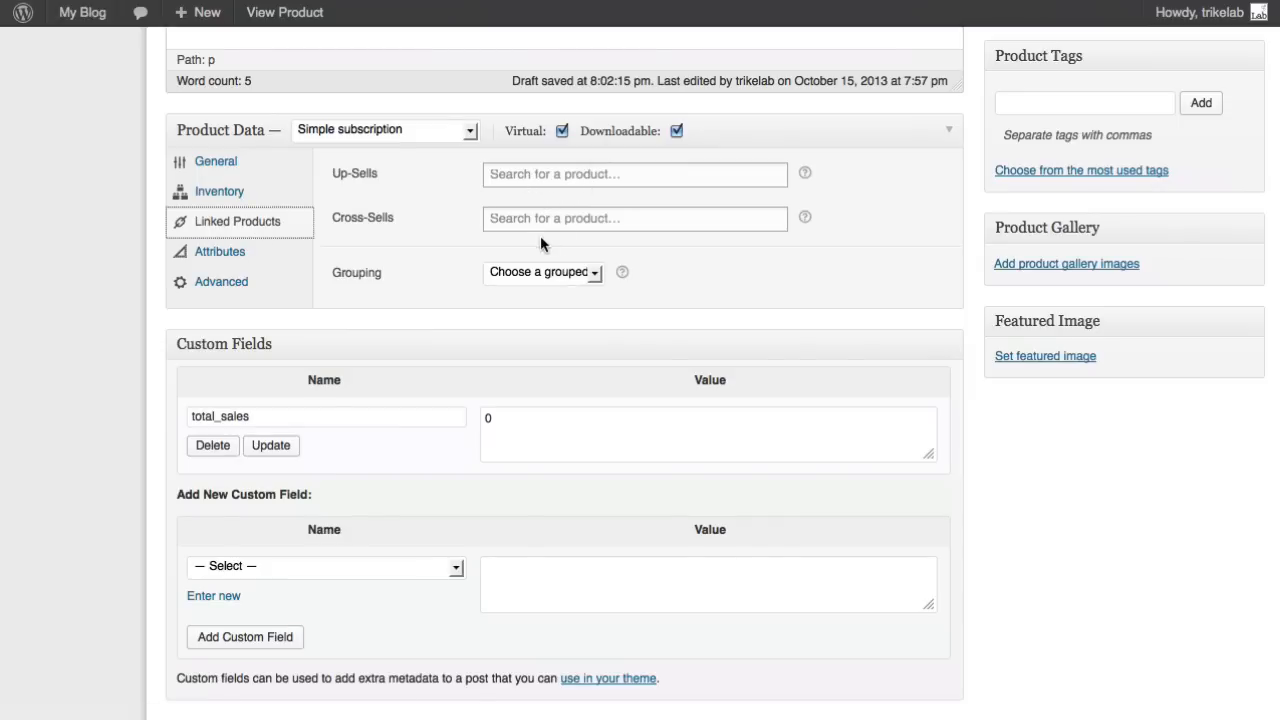
click(257, 200)
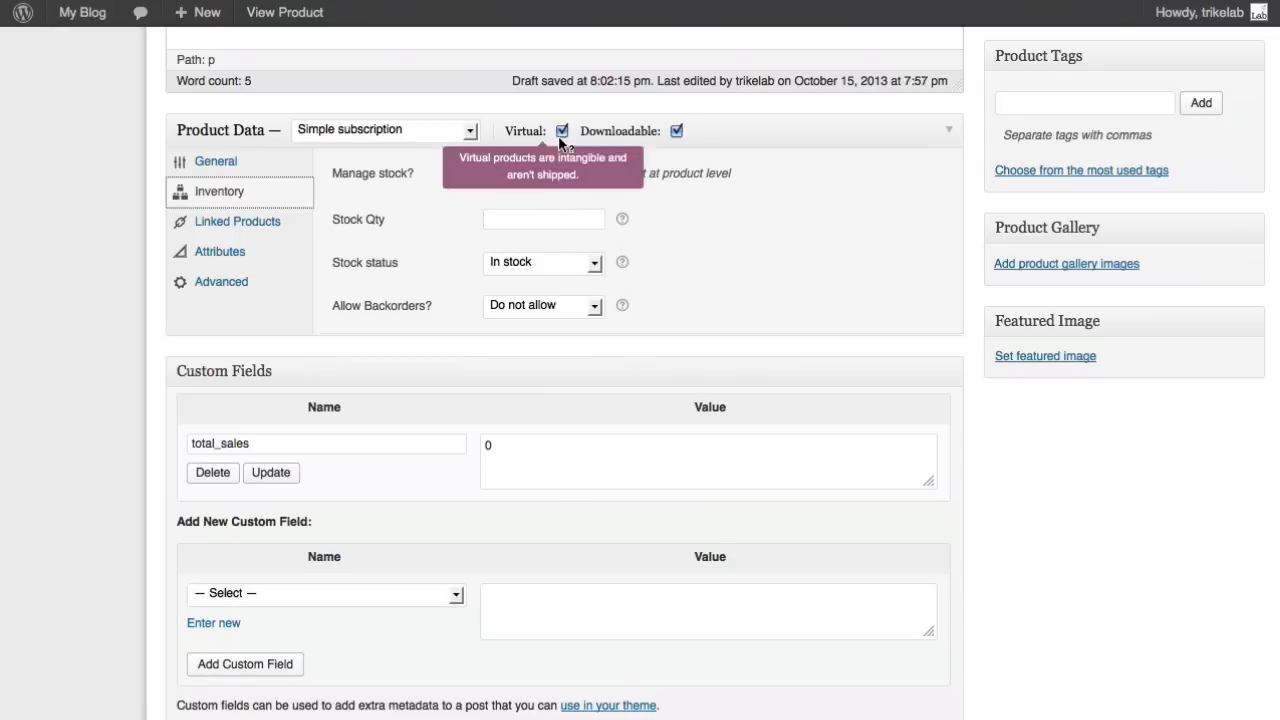
click(246, 284)
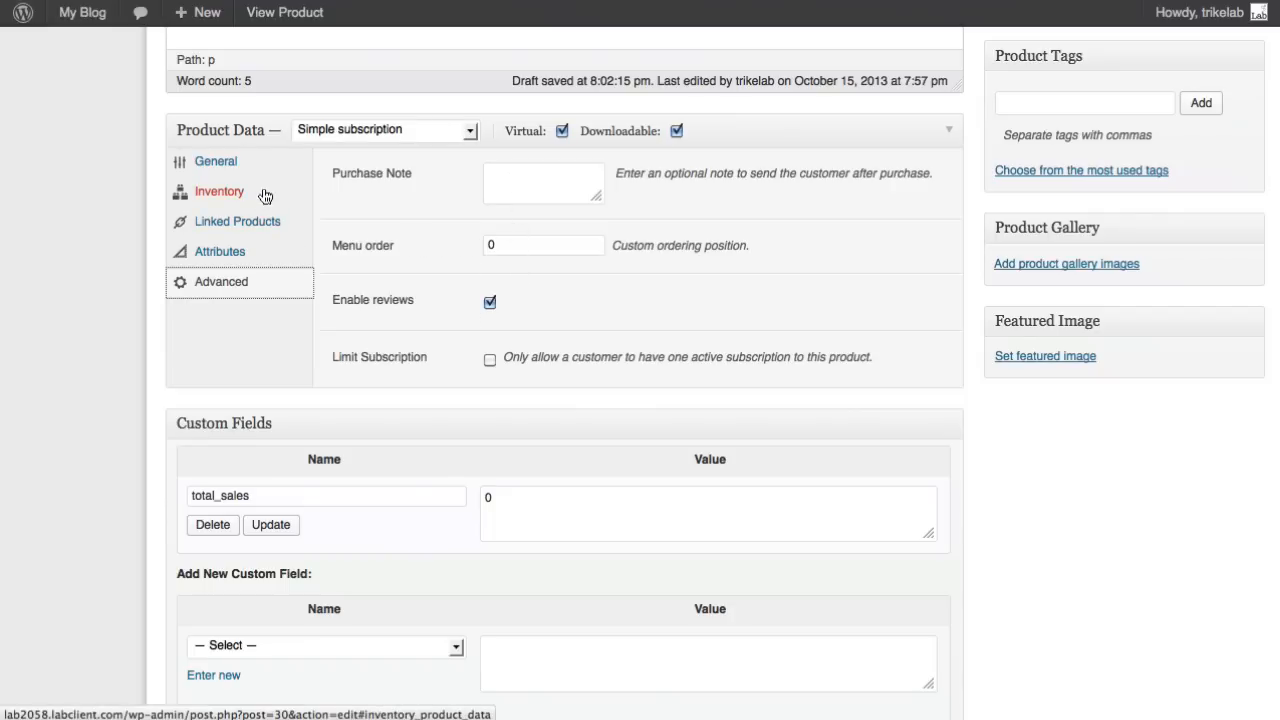
Attach pirate_treasure.png from the media library as the Basic Level product's downloadable file
click(236, 166)
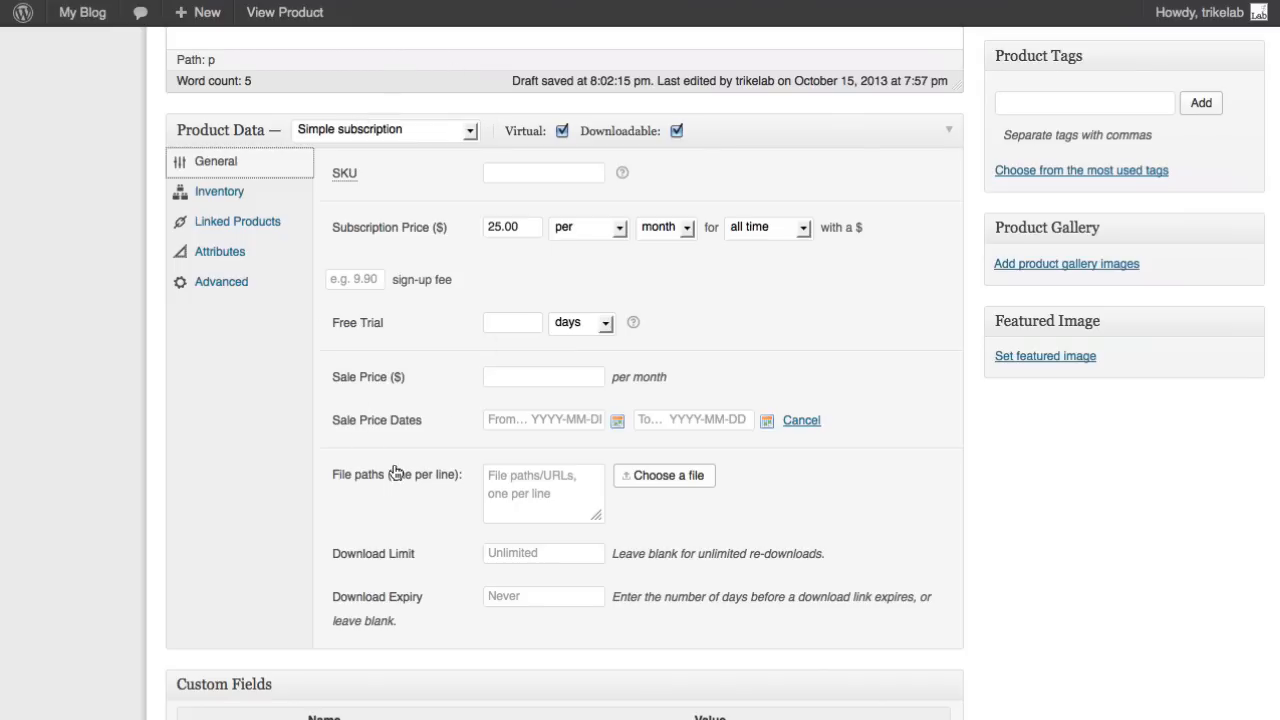
click(567, 494)
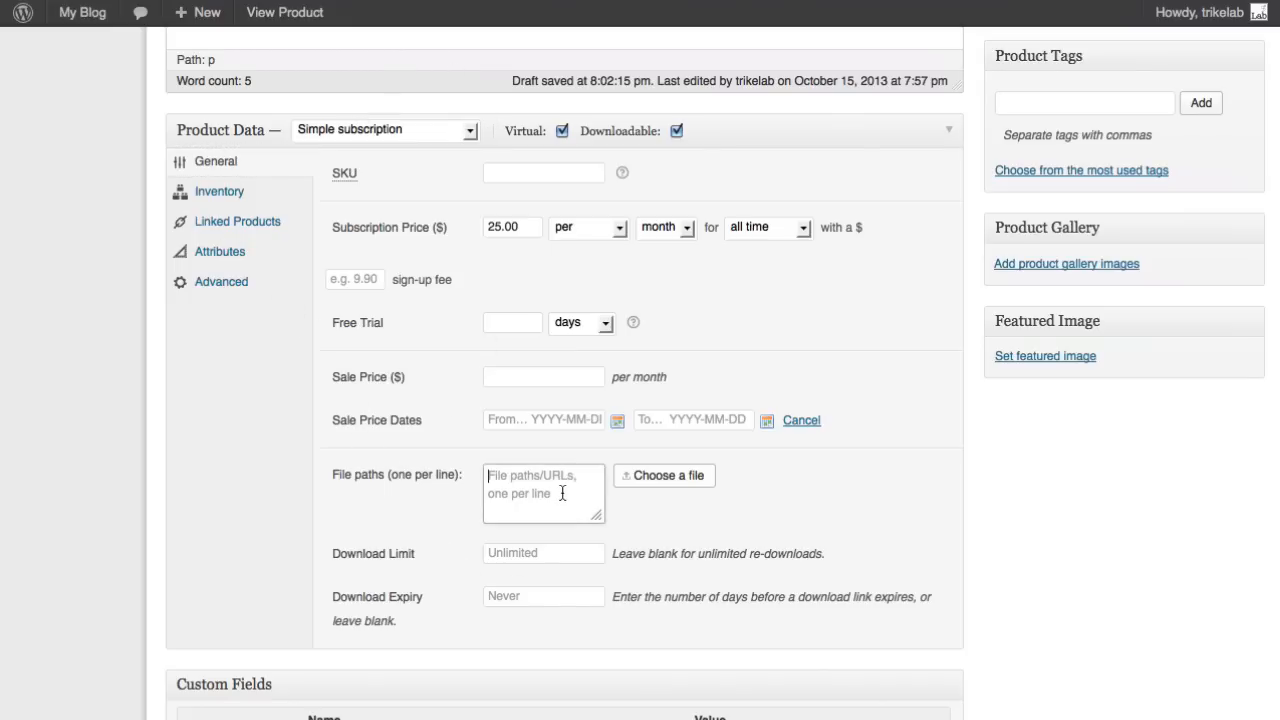
click(656, 480)
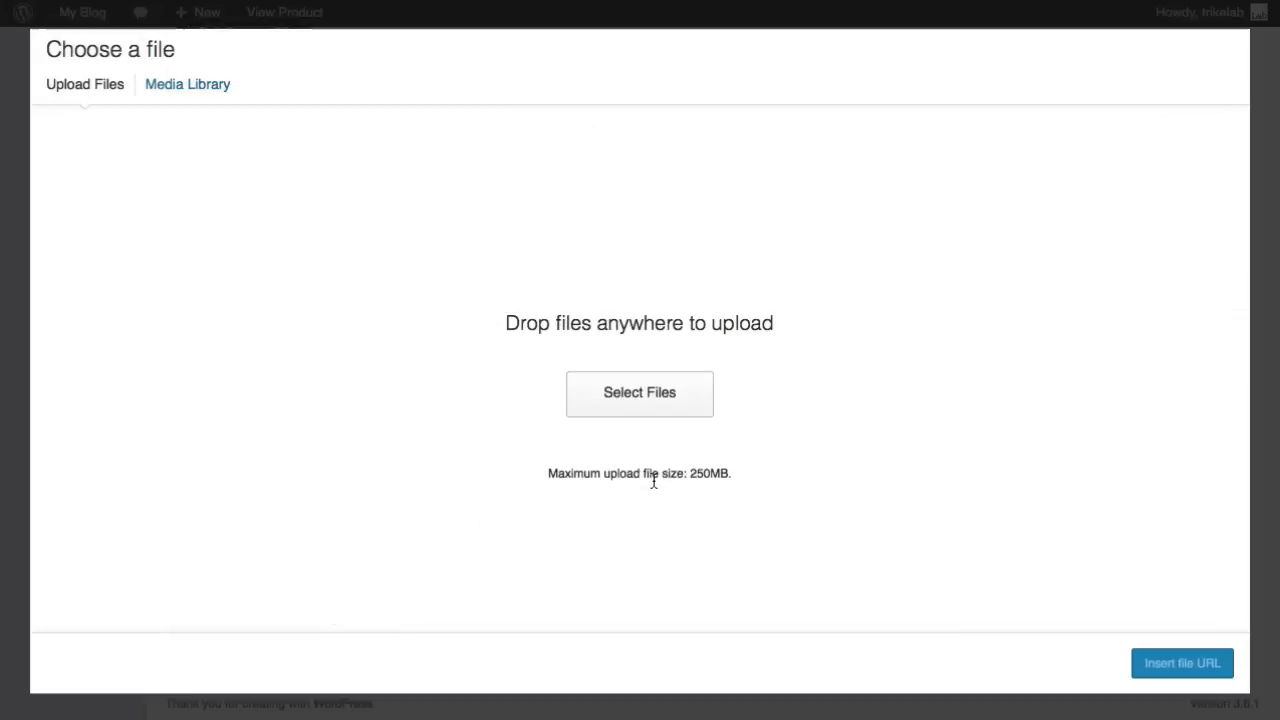
click(177, 90)
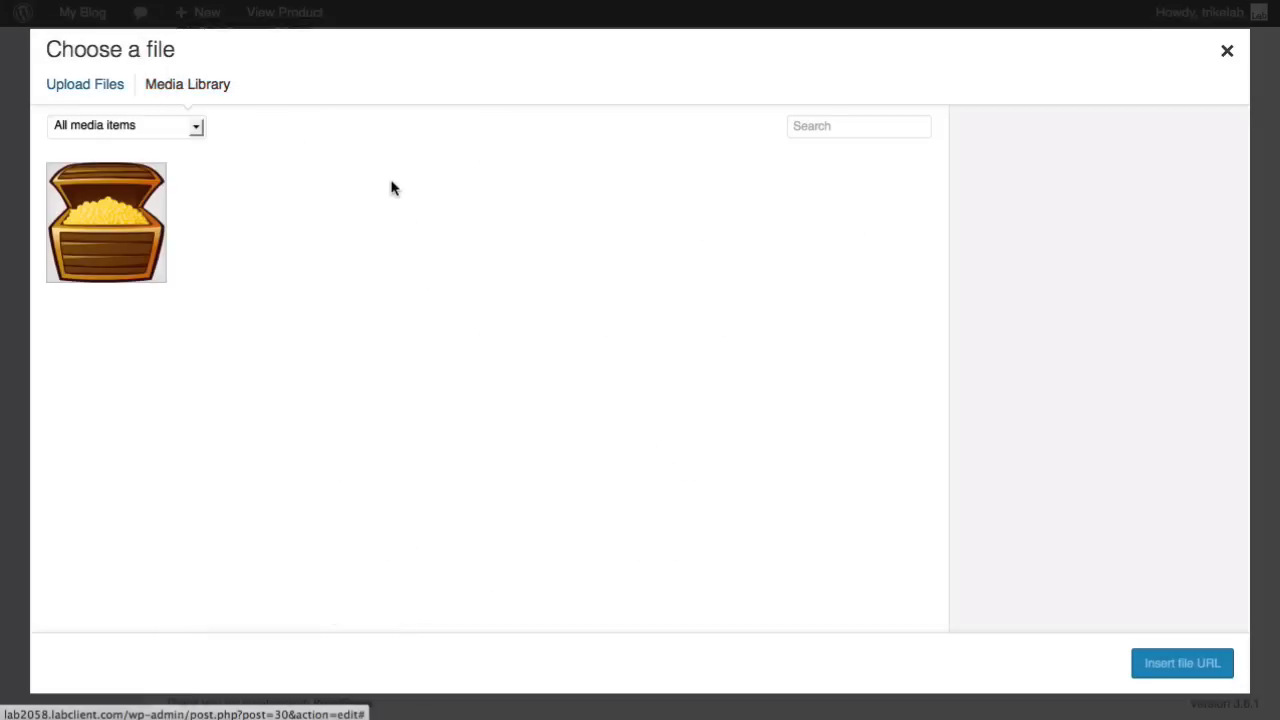
click(110, 248)
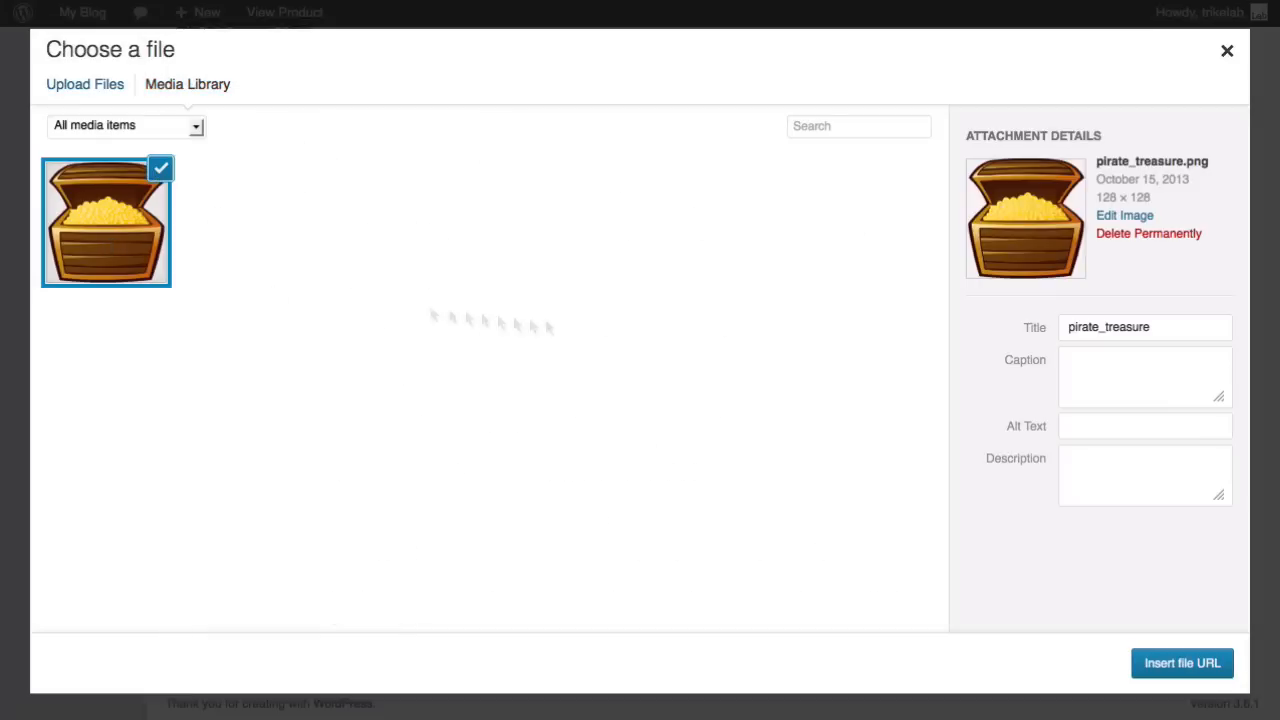
click(1184, 663)
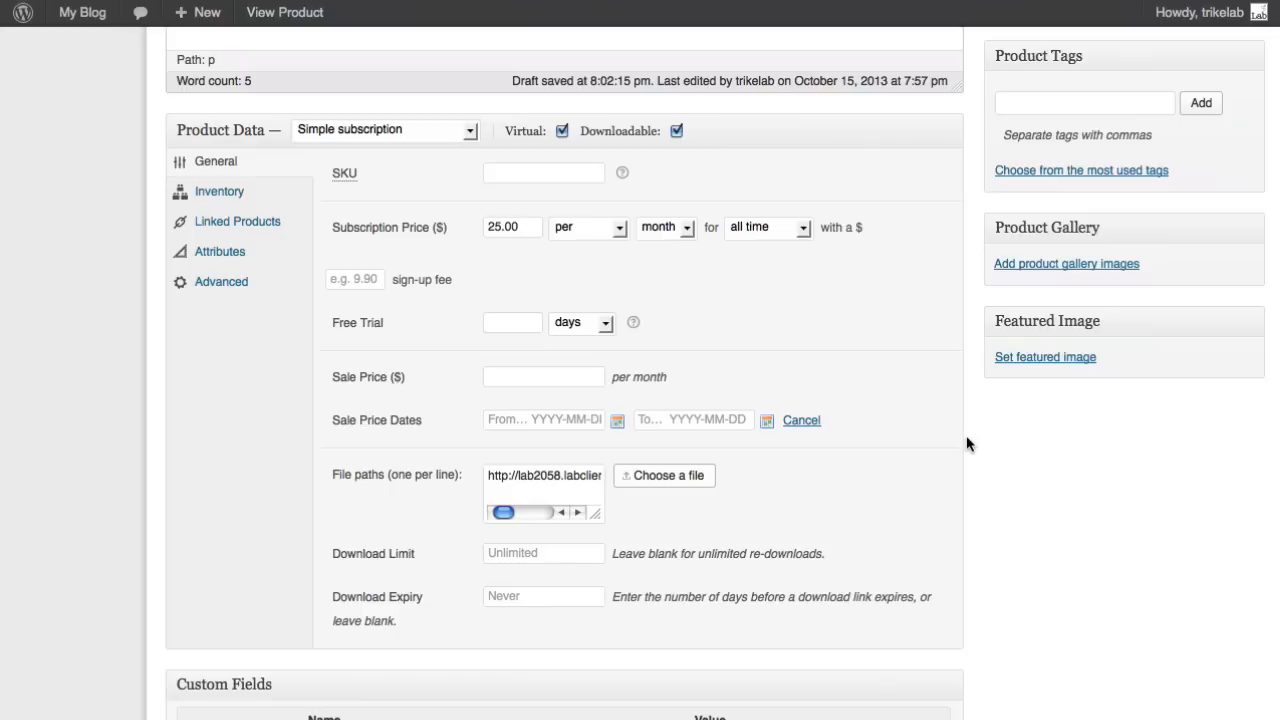
Leave the download limit and download expiry blank and update the Basic Level product
click(538, 555)
click(551, 595)
scroll(806, 517, up, 5)
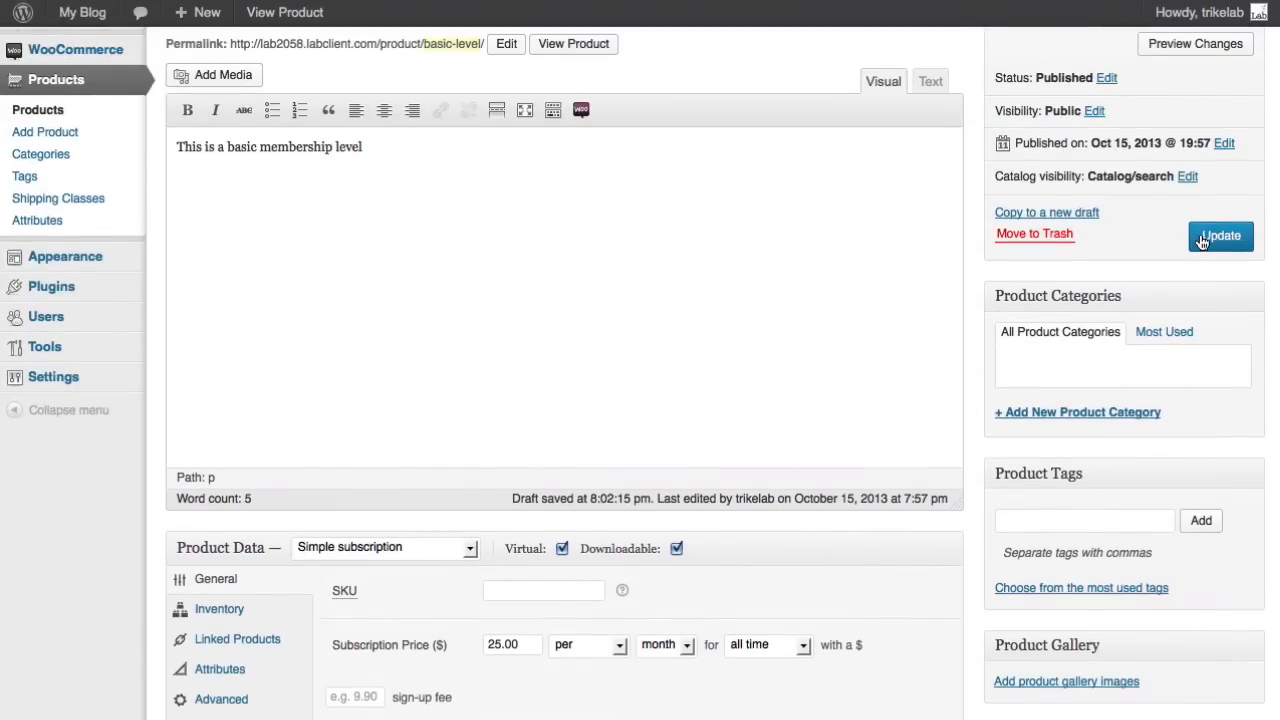
click(1202, 242)
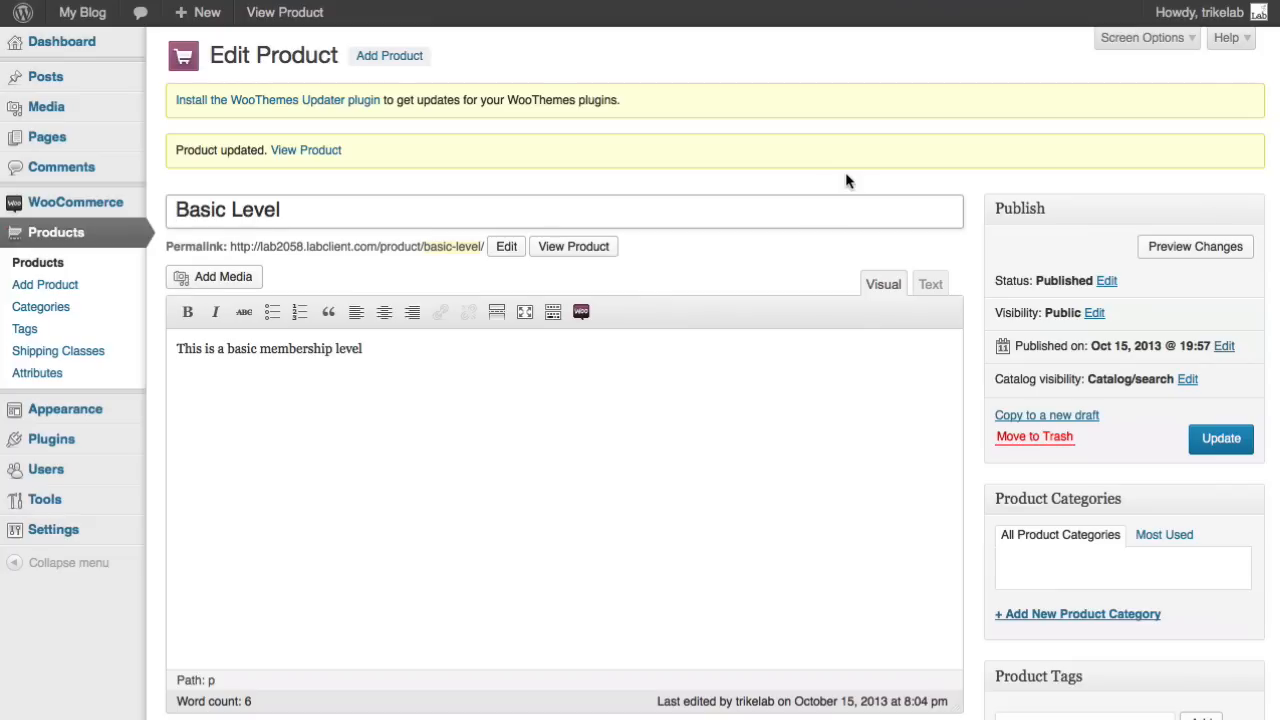
Open the site's general settings and check the membership option that lets anyone register
mouse_move(67, 528)
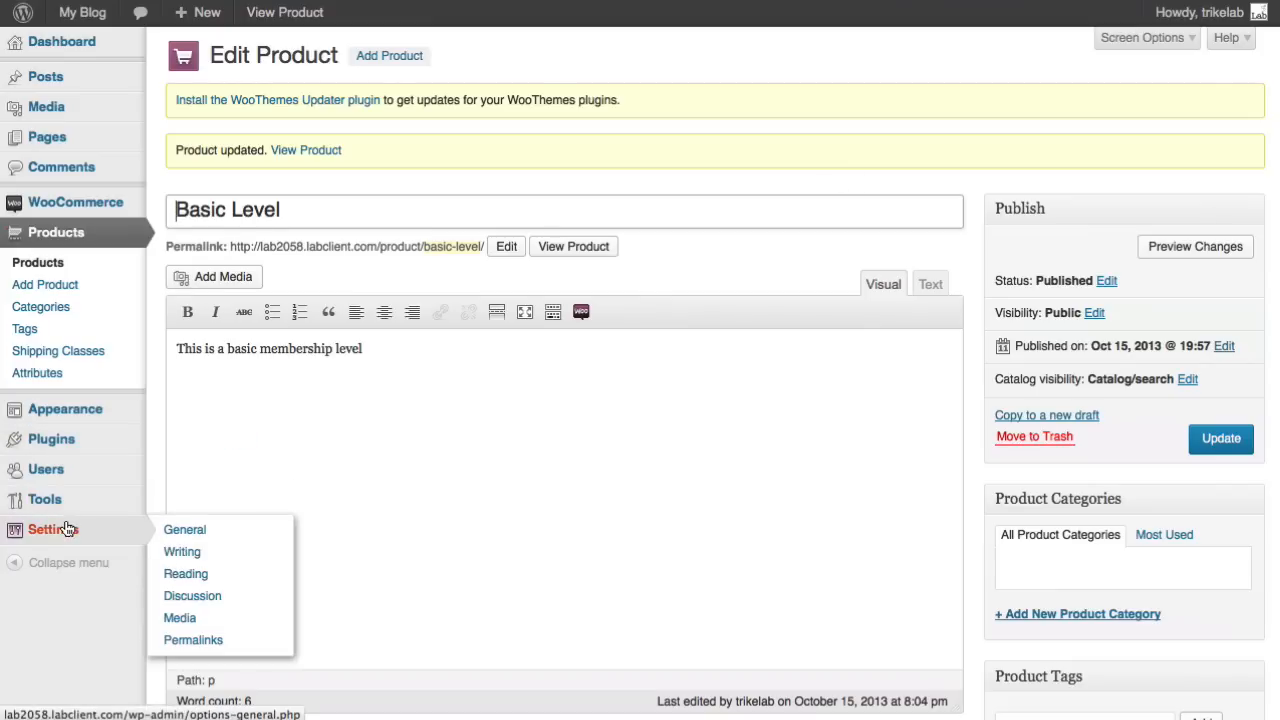
click(178, 531)
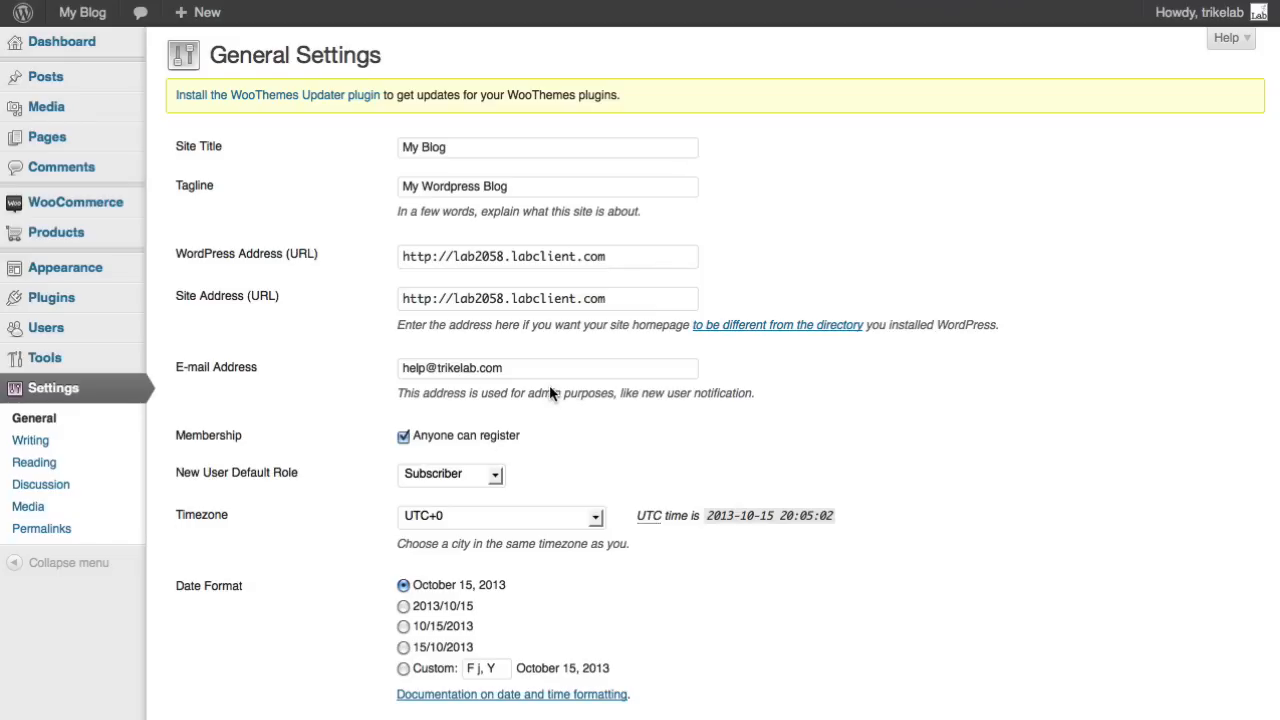
click(404, 437)
click(404, 437)
drag(185, 437, 246, 438)
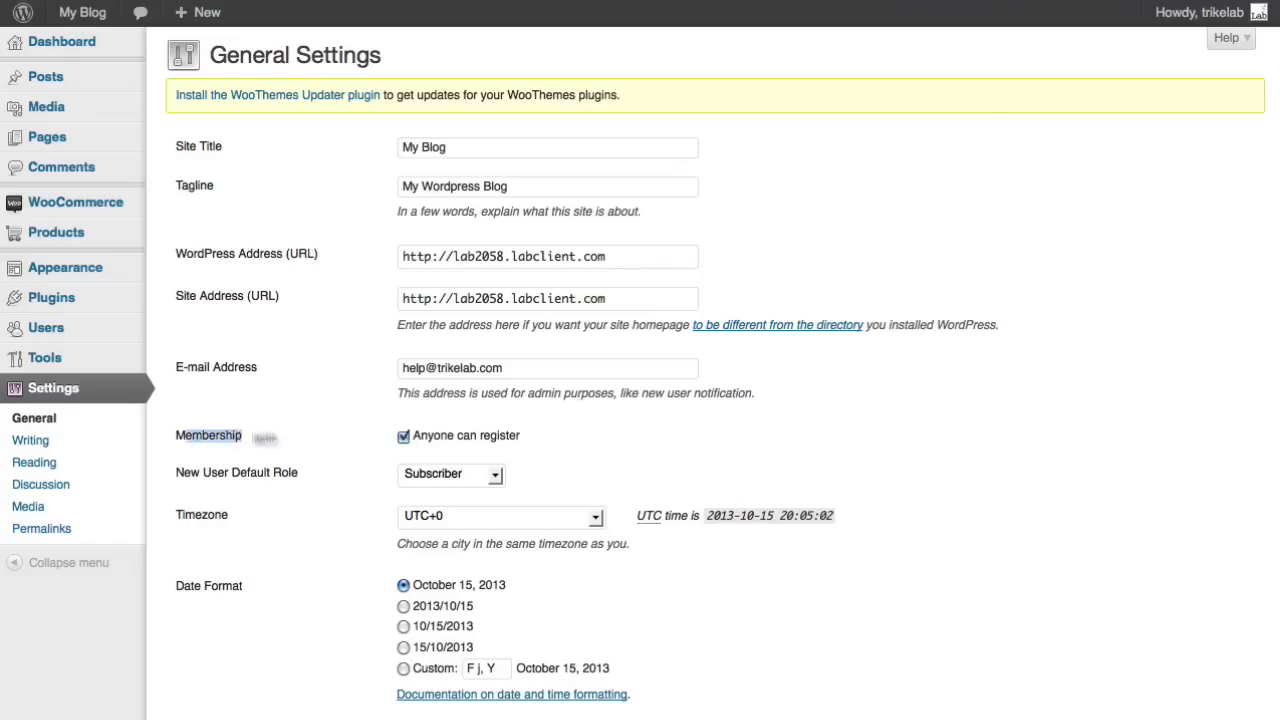
click(577, 432)
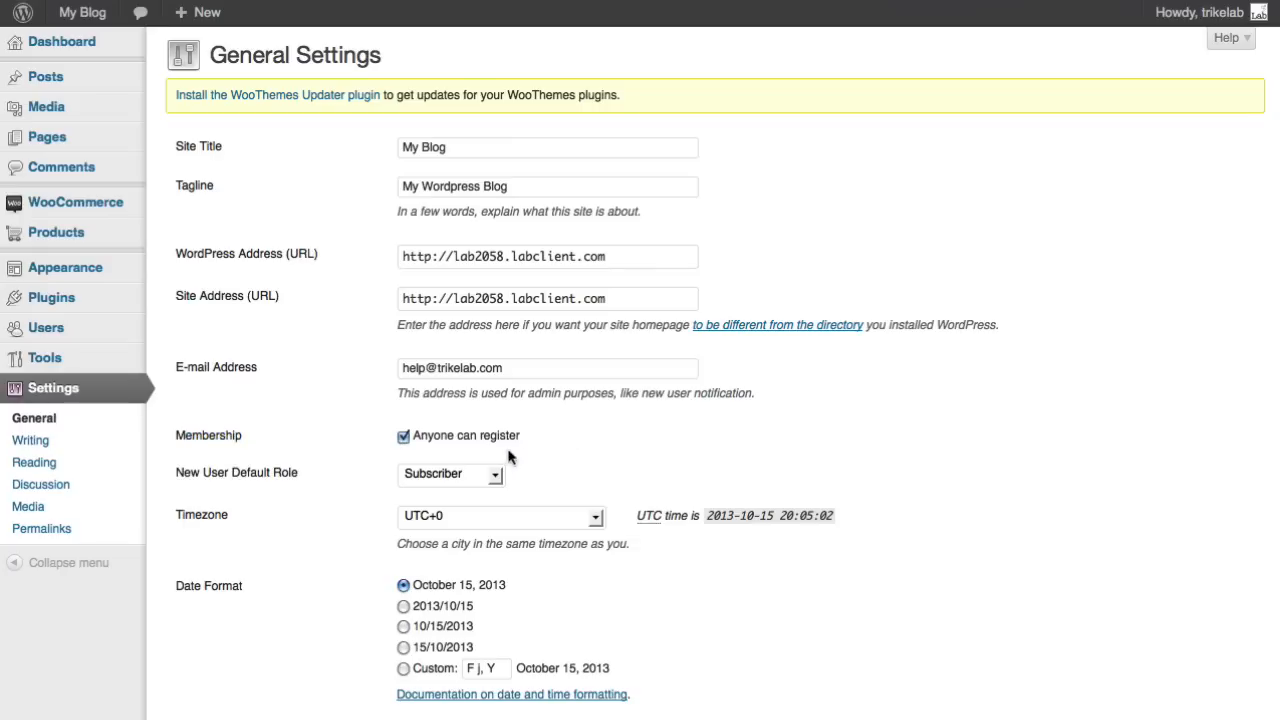
Set the New User Default Role to Customer and save the general settings
scroll(565, 460, down, 1)
scroll(565, 458, down, 2)
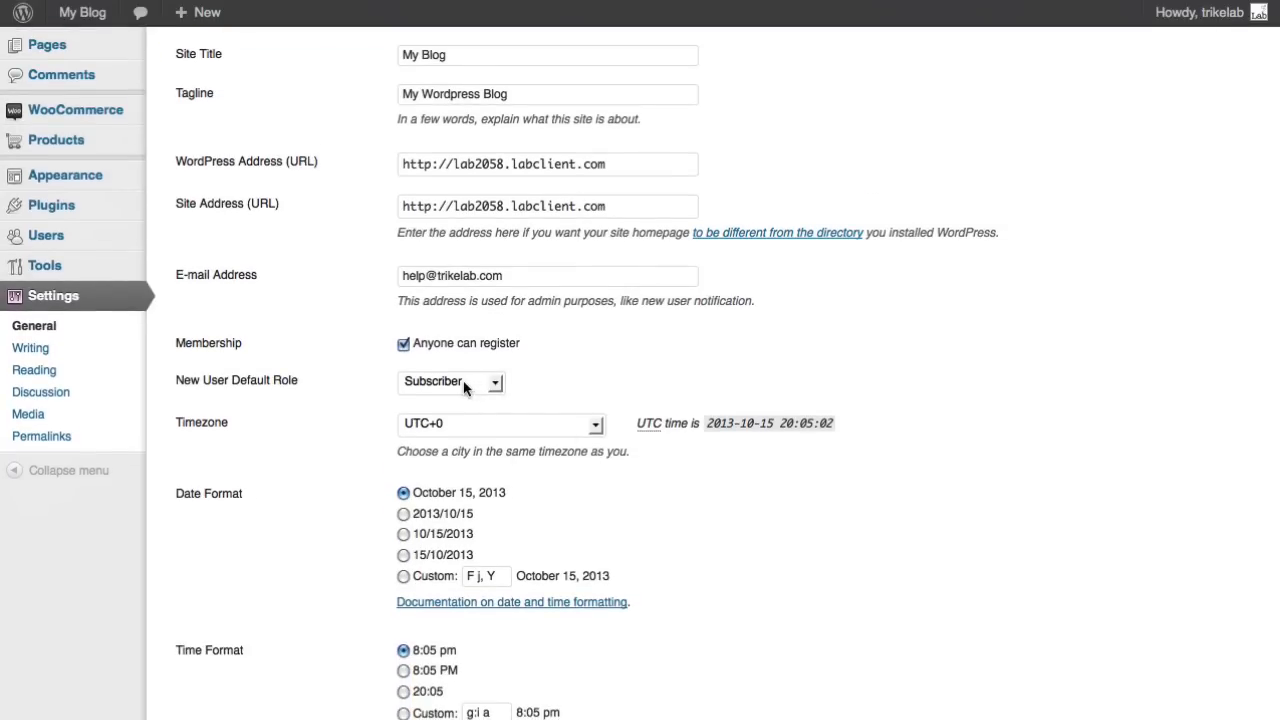
click(464, 387)
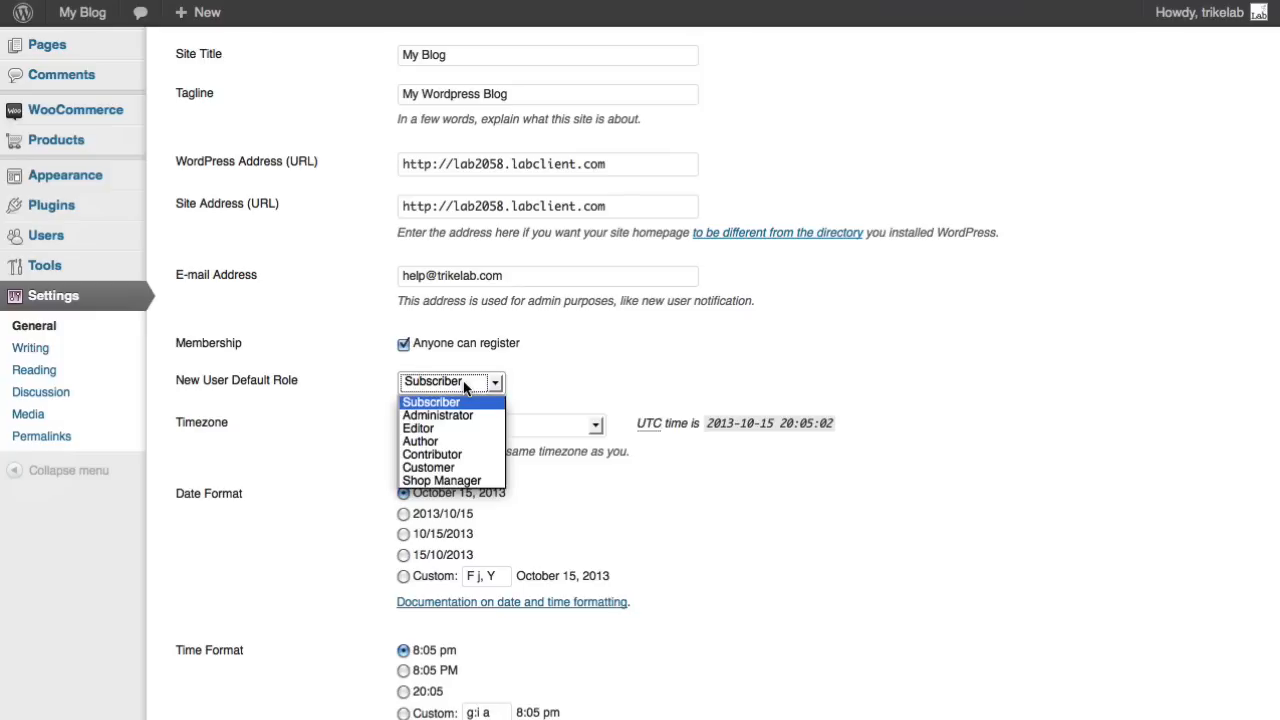
click(560, 350)
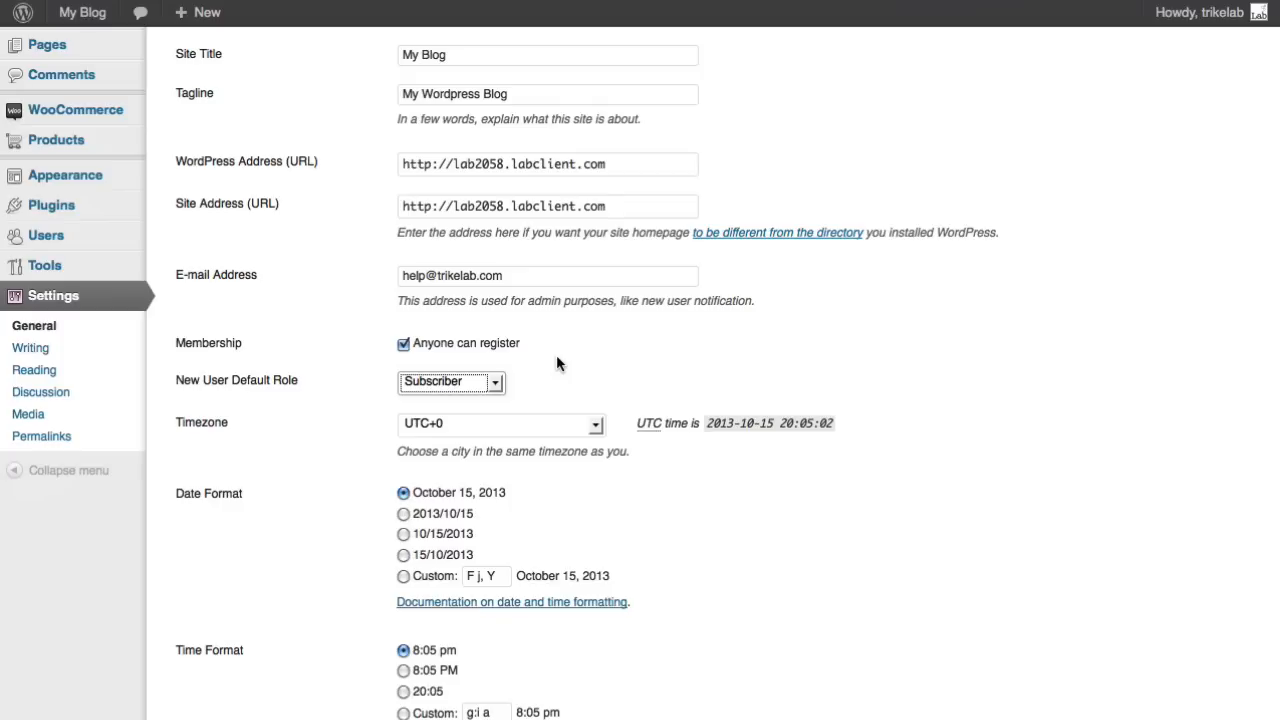
click(470, 382)
click(470, 468)
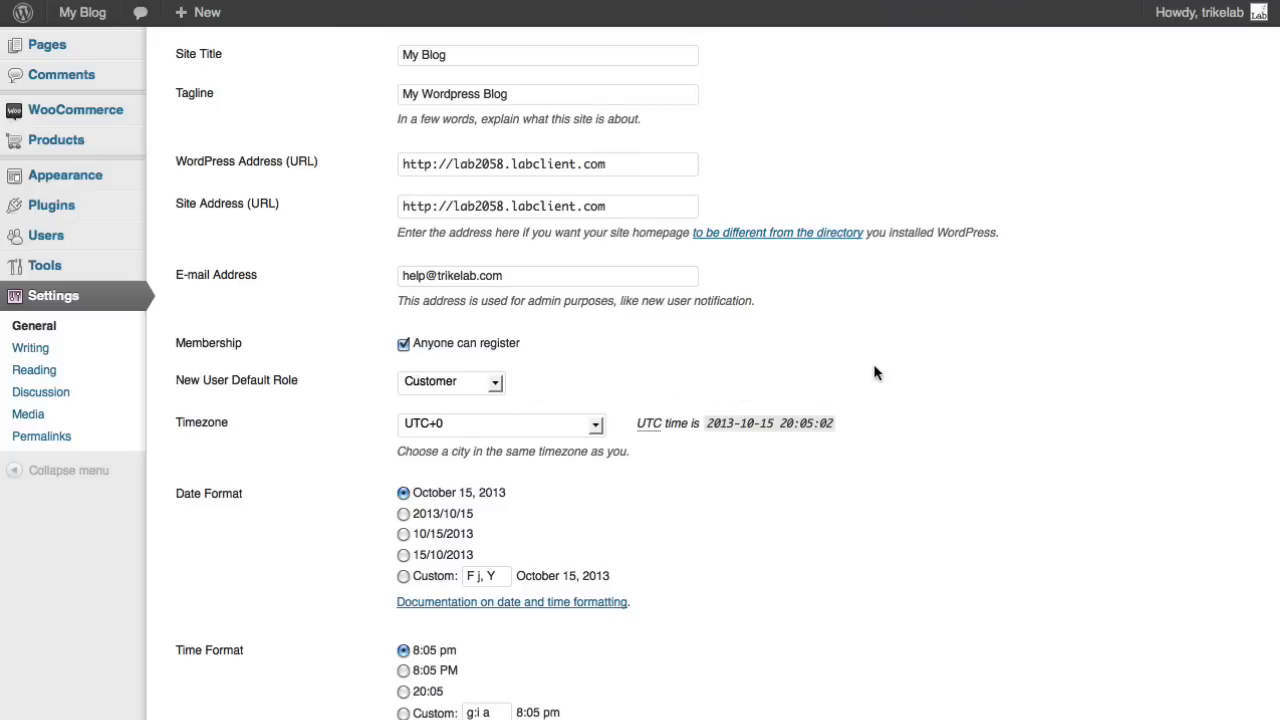
scroll(995, 350, down, 1)
scroll(995, 350, down, 4)
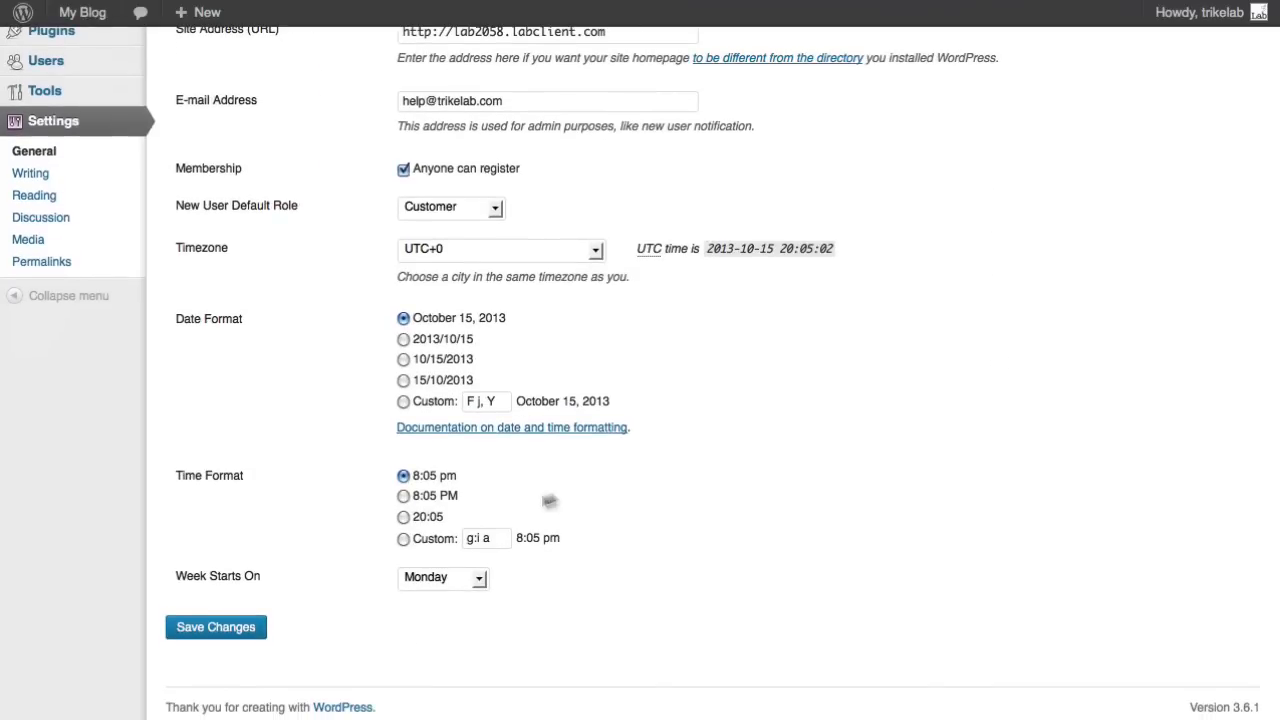
click(253, 627)
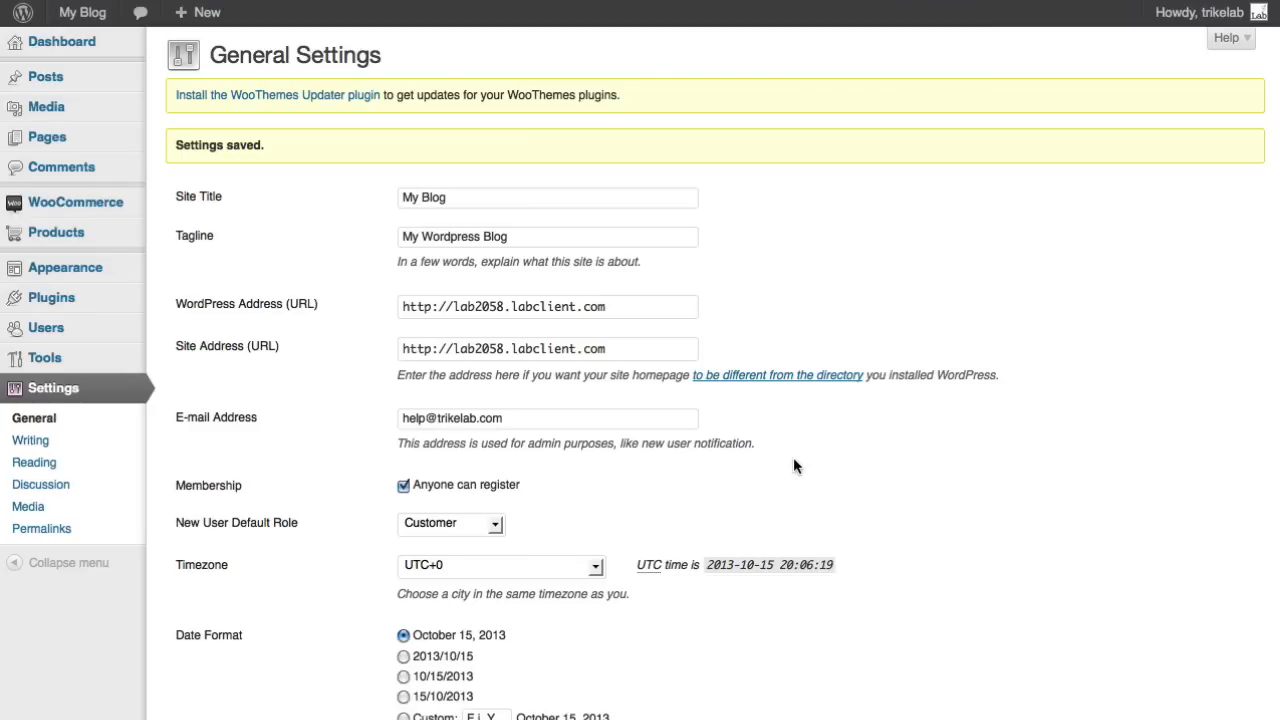
Open the Subscriptions section of the WooCommerce settings
mouse_move(92, 210)
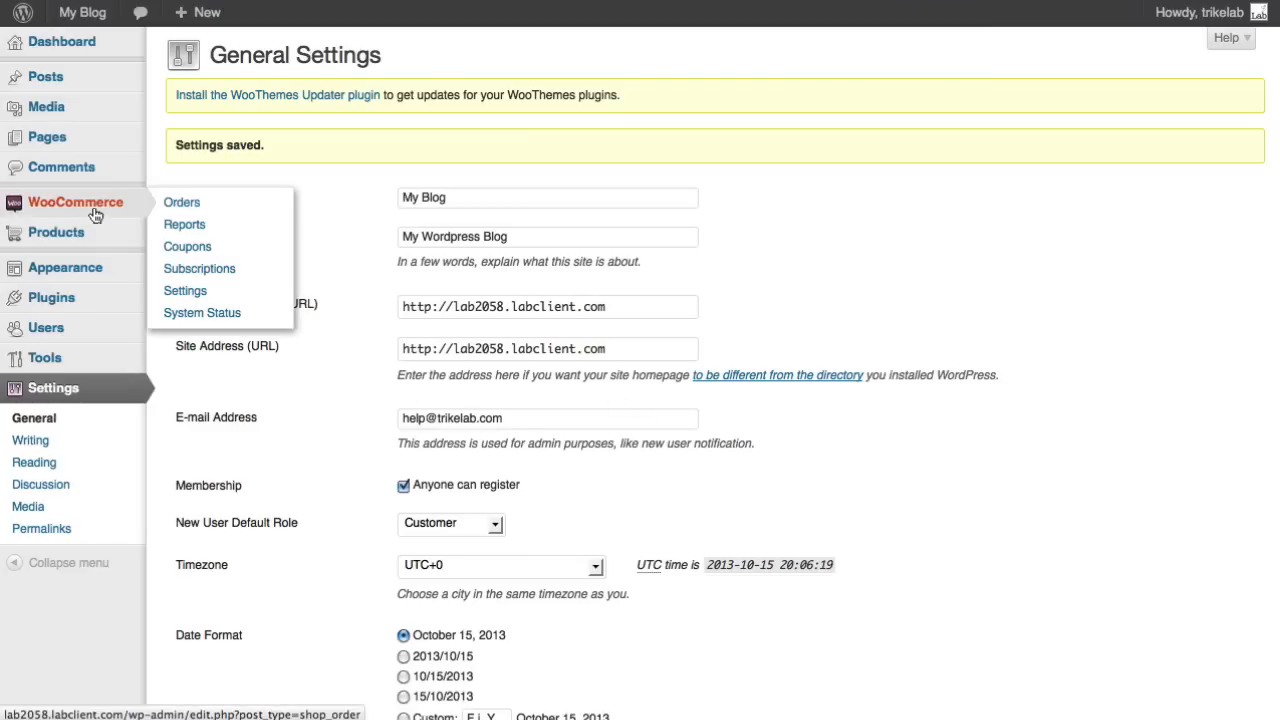
click(180, 272)
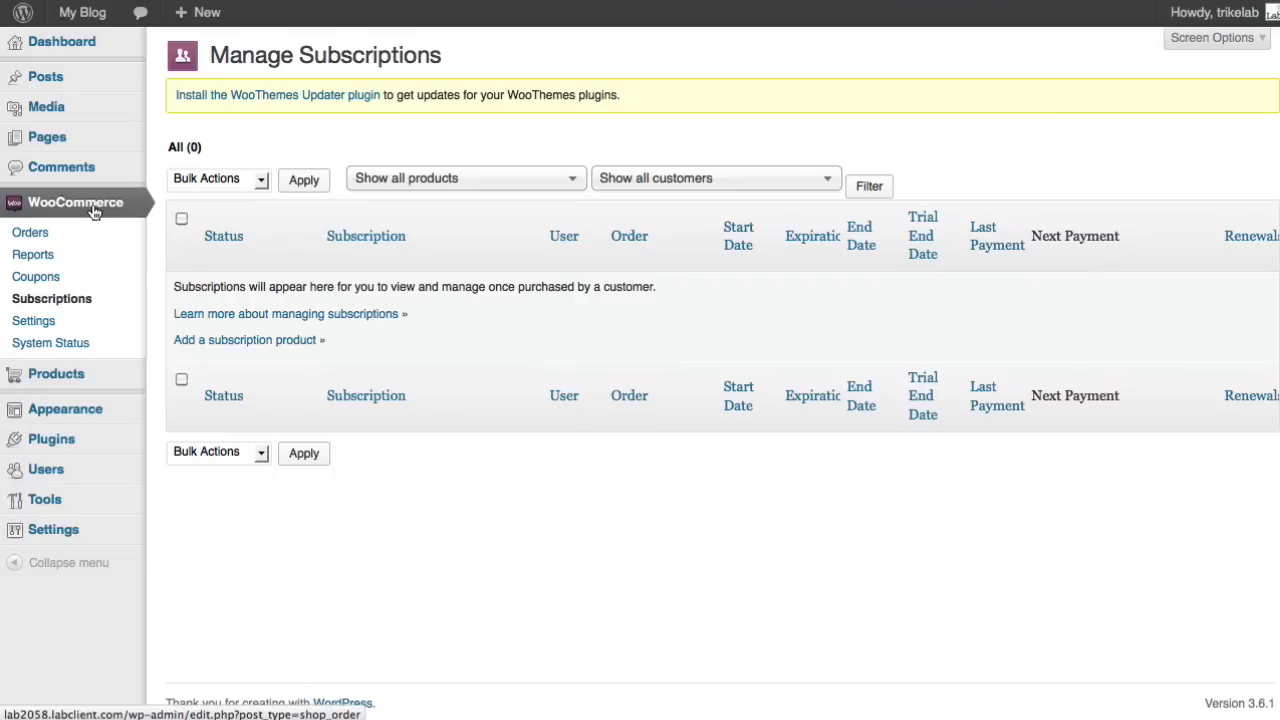
click(54, 321)
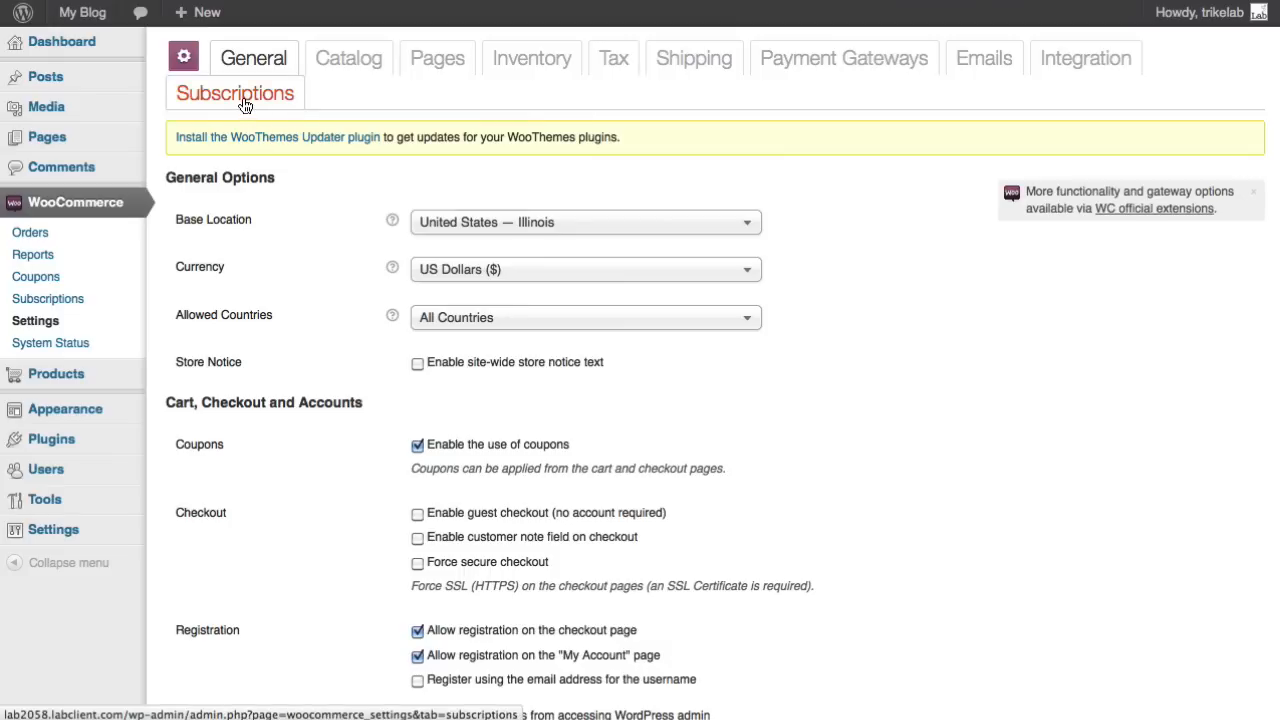
click(183, 99)
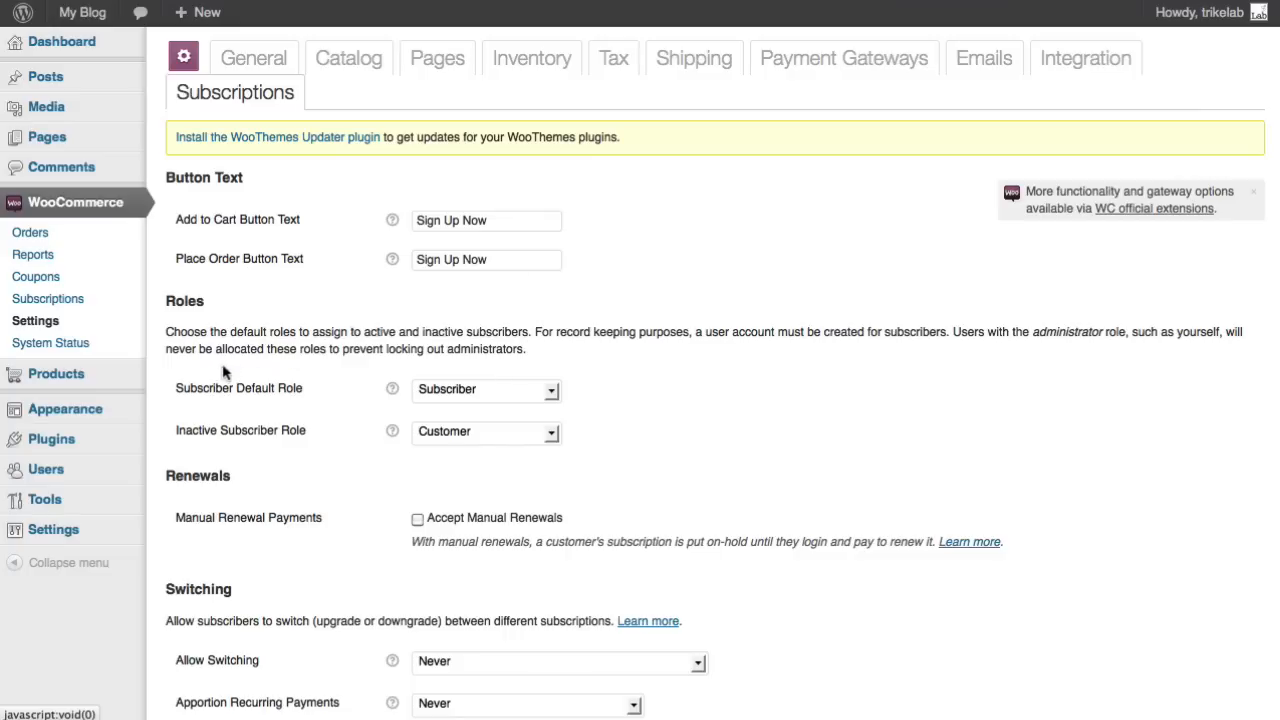
Examine the Subscriber Default Role choices and the Inactive Subscriber Role setting
drag(174, 378, 302, 444)
click(316, 392)
drag(316, 392, 183, 392)
click(336, 408)
click(483, 392)
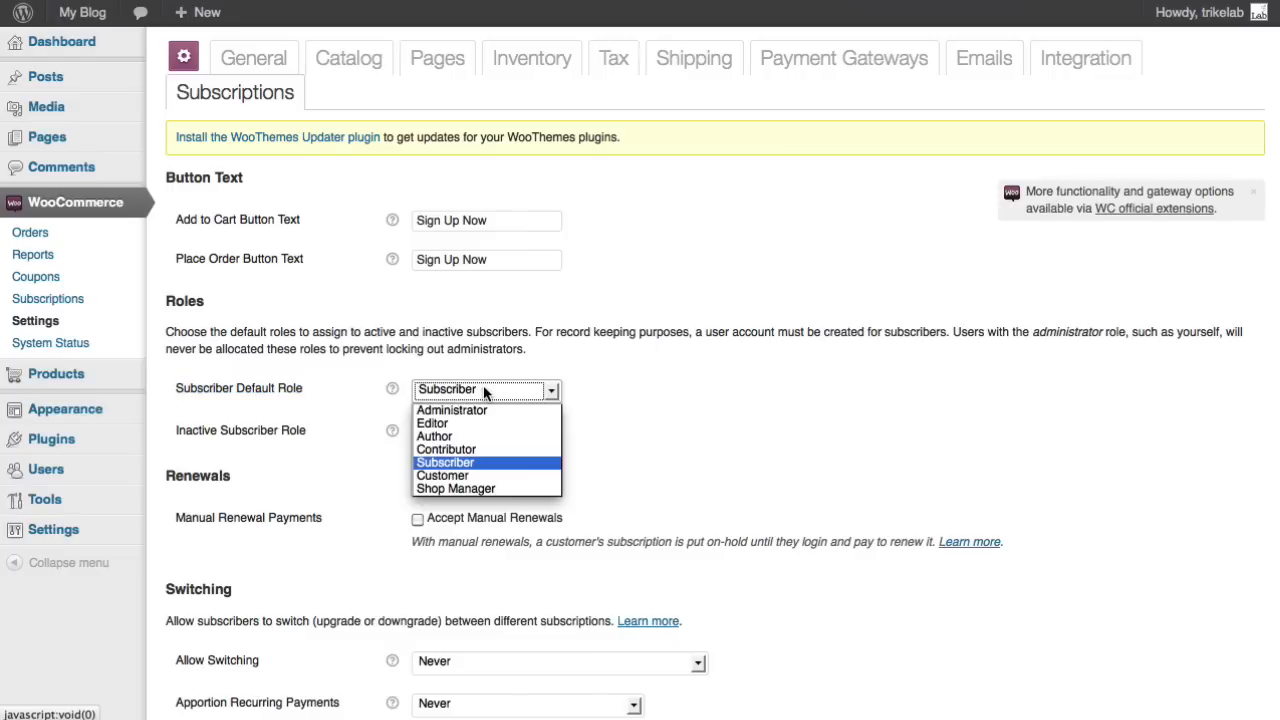
click(483, 389)
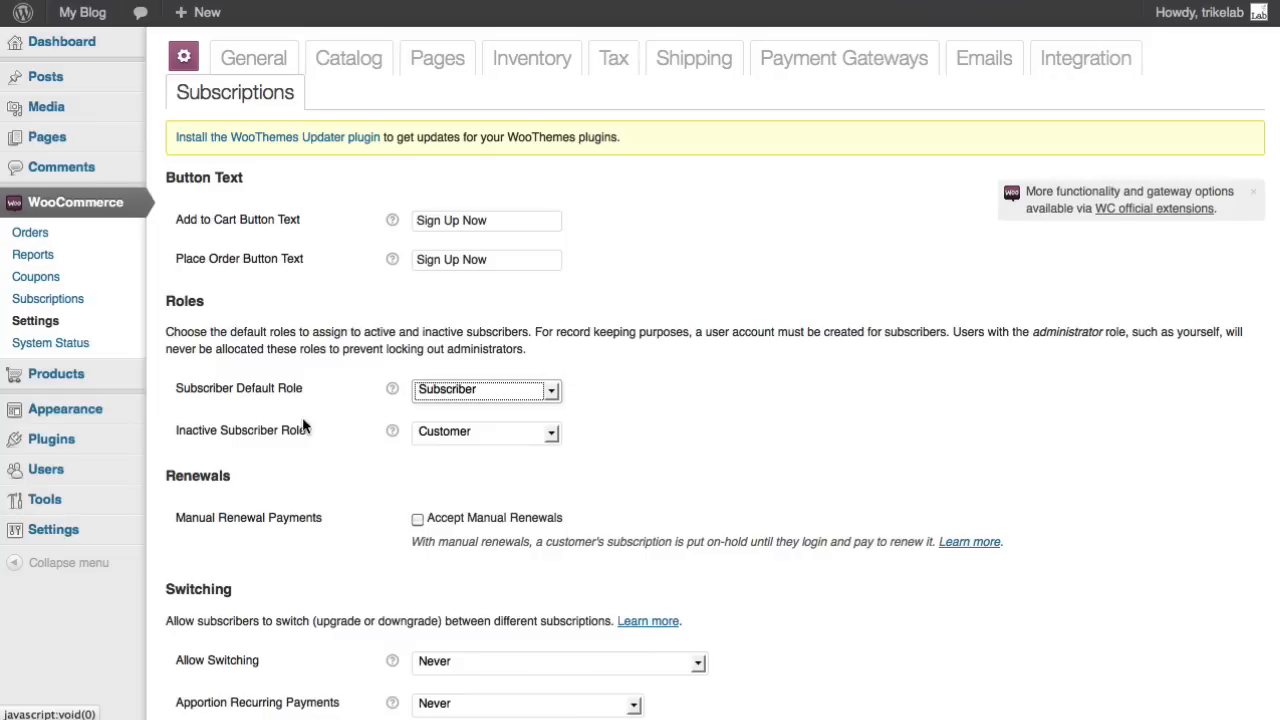
drag(179, 437, 308, 438)
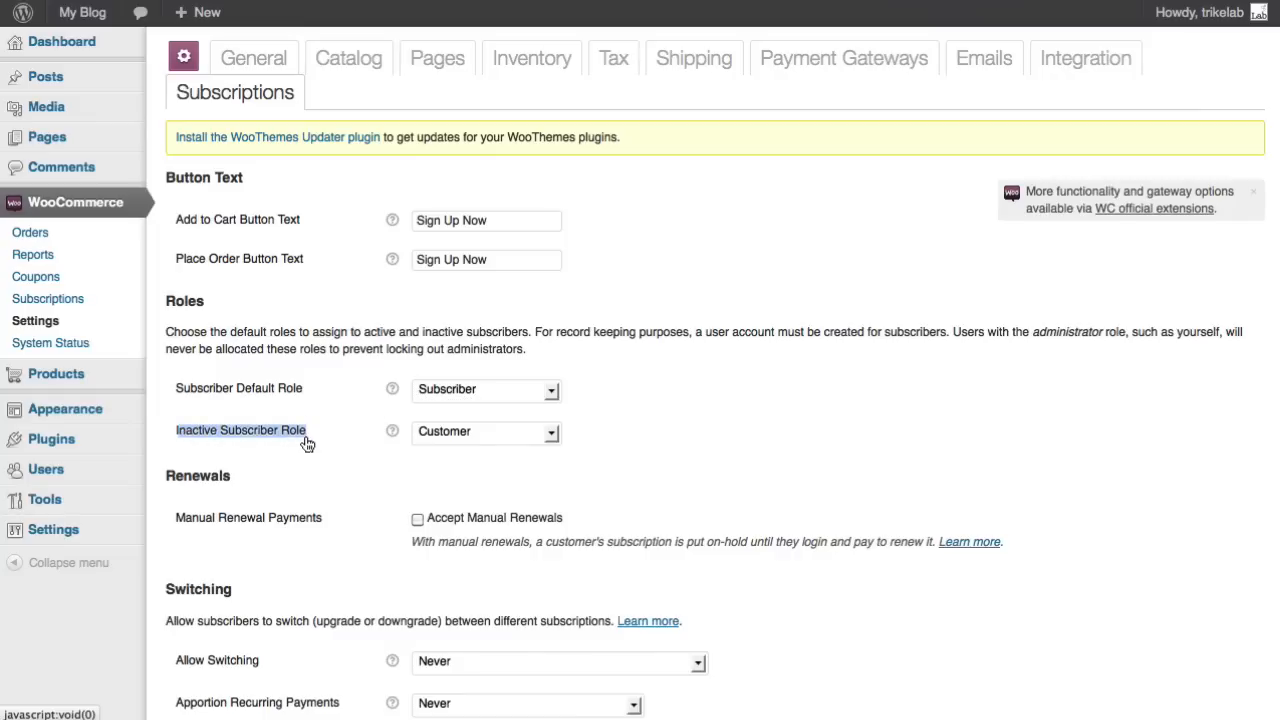
click(337, 437)
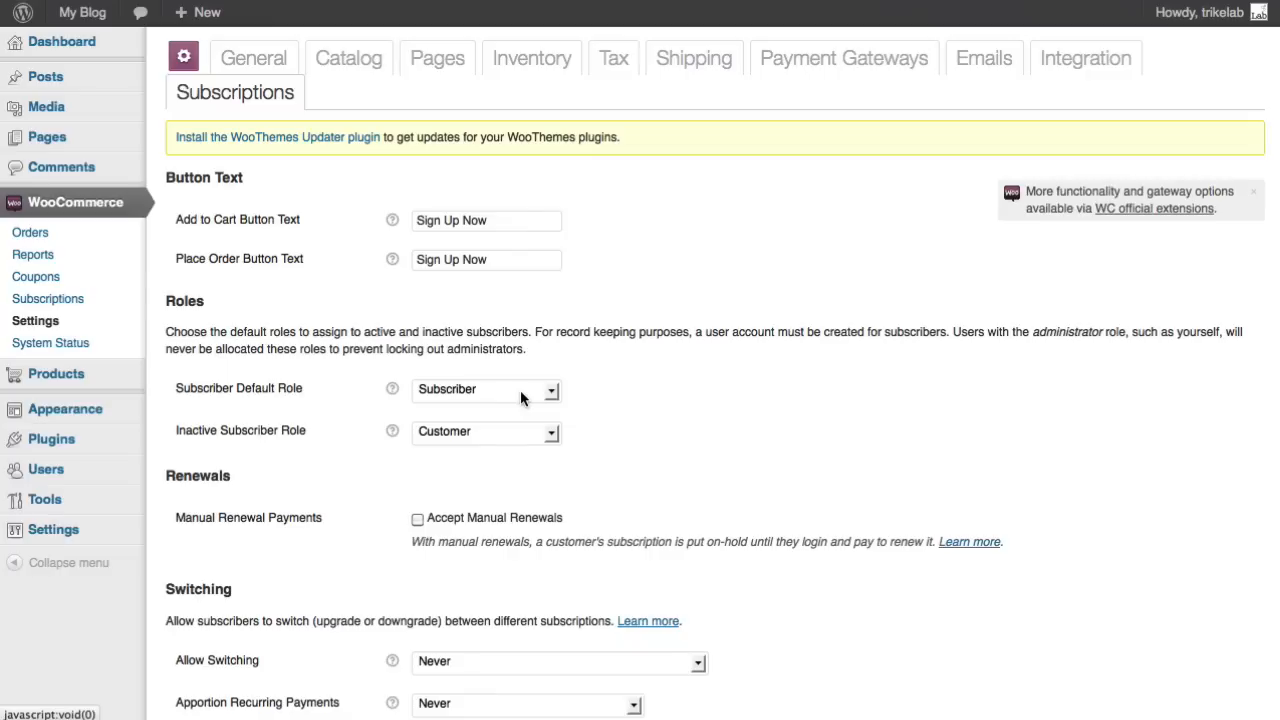
Activate the Members plugin from the installed plugins
mouse_move(118, 444)
click(177, 442)
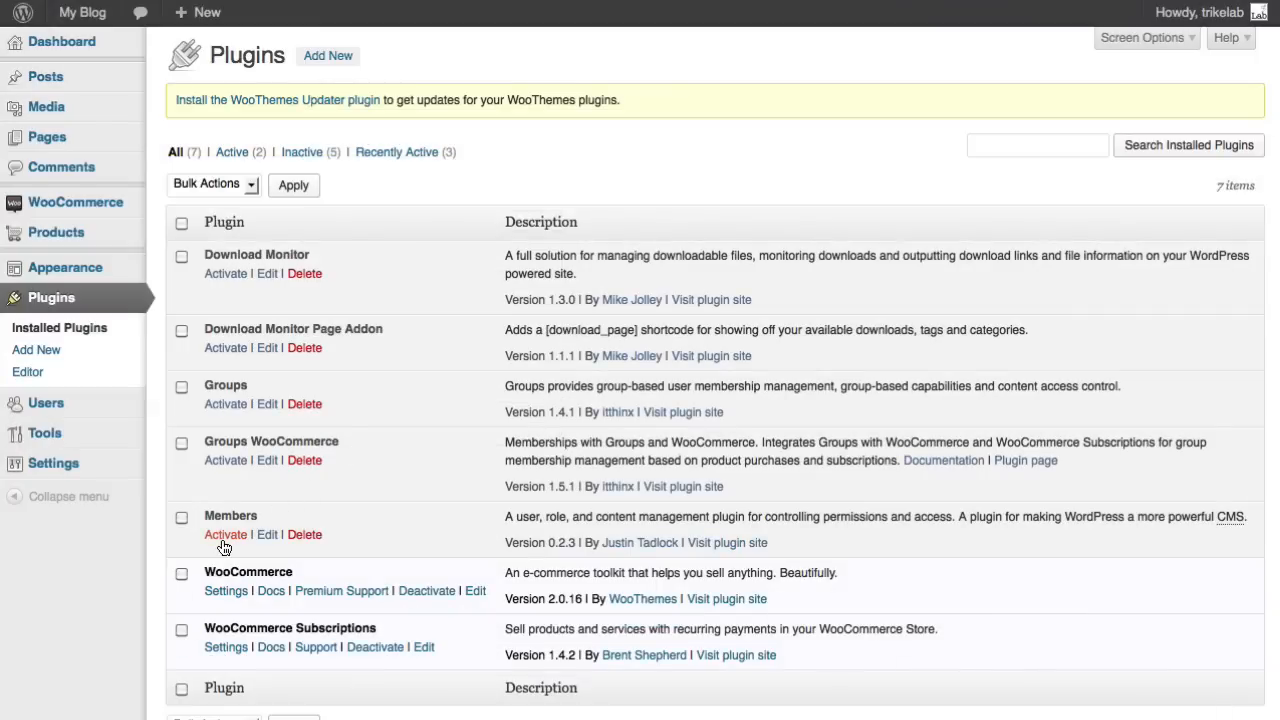
click(224, 535)
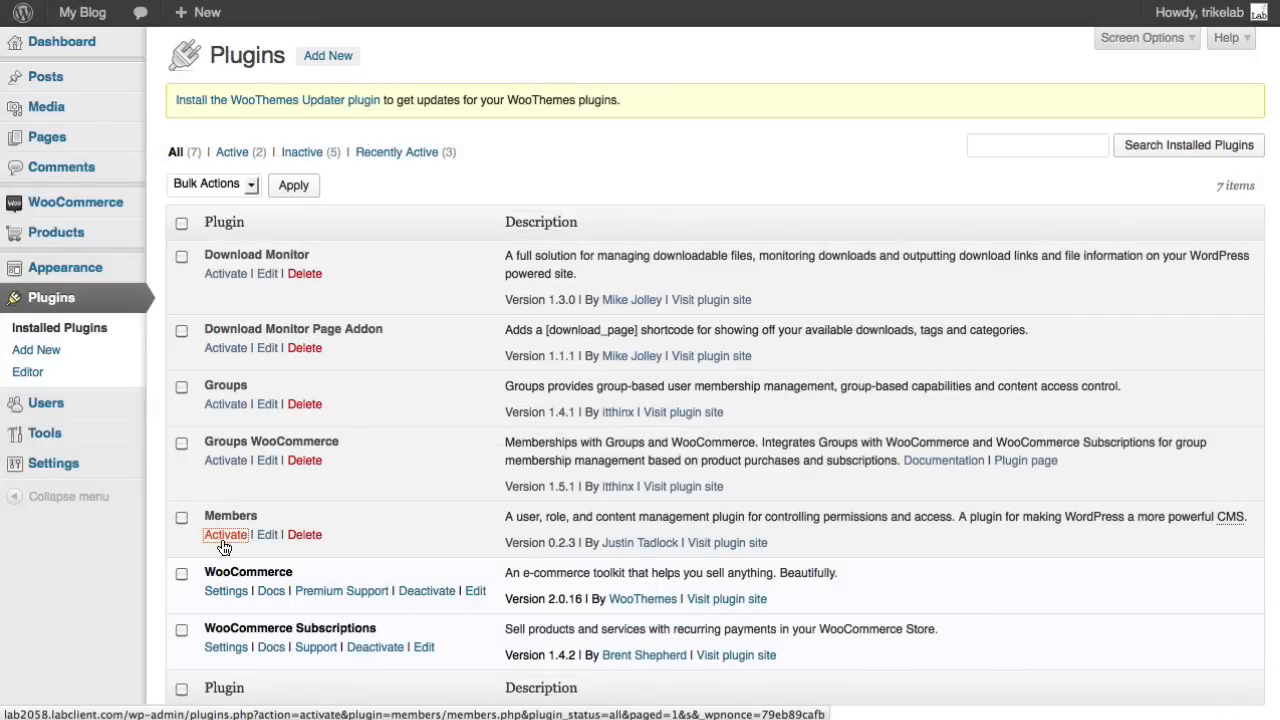
Open the Subscriber user role for editing and examine its assigned capabilities
scroll(300, 415, down, 2)
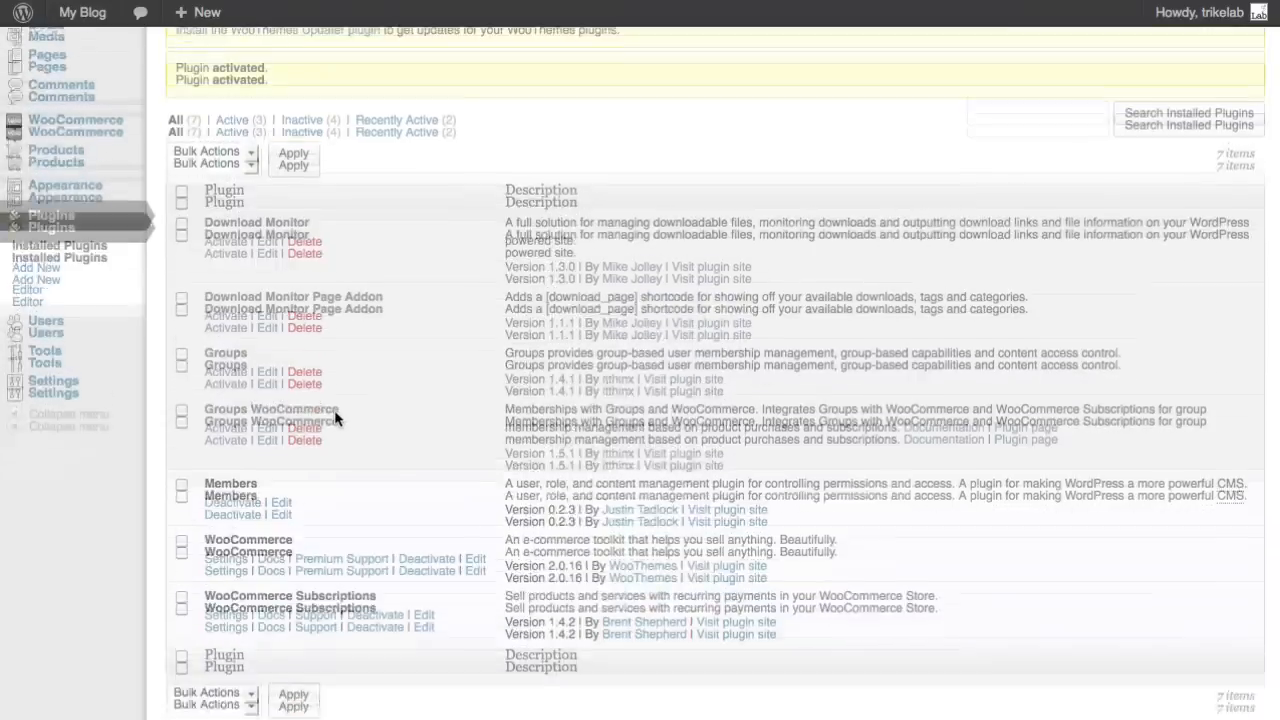
scroll(335, 418, down, 1)
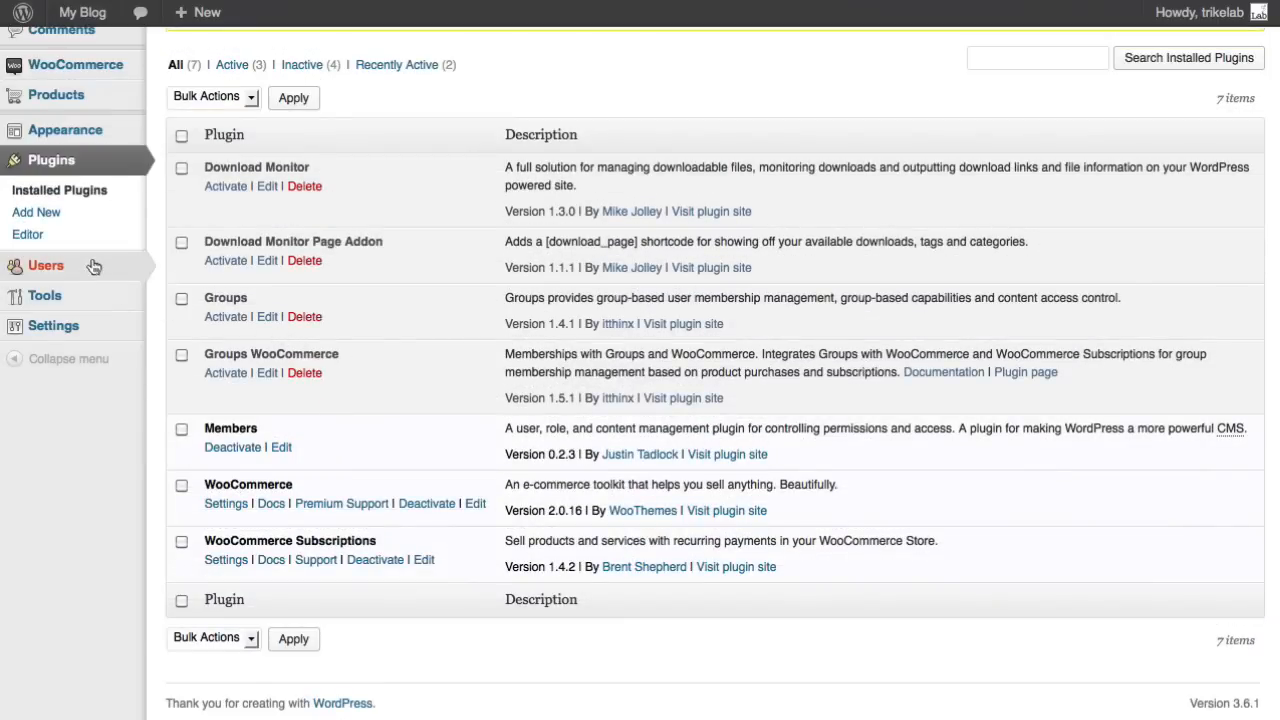
mouse_move(93, 266)
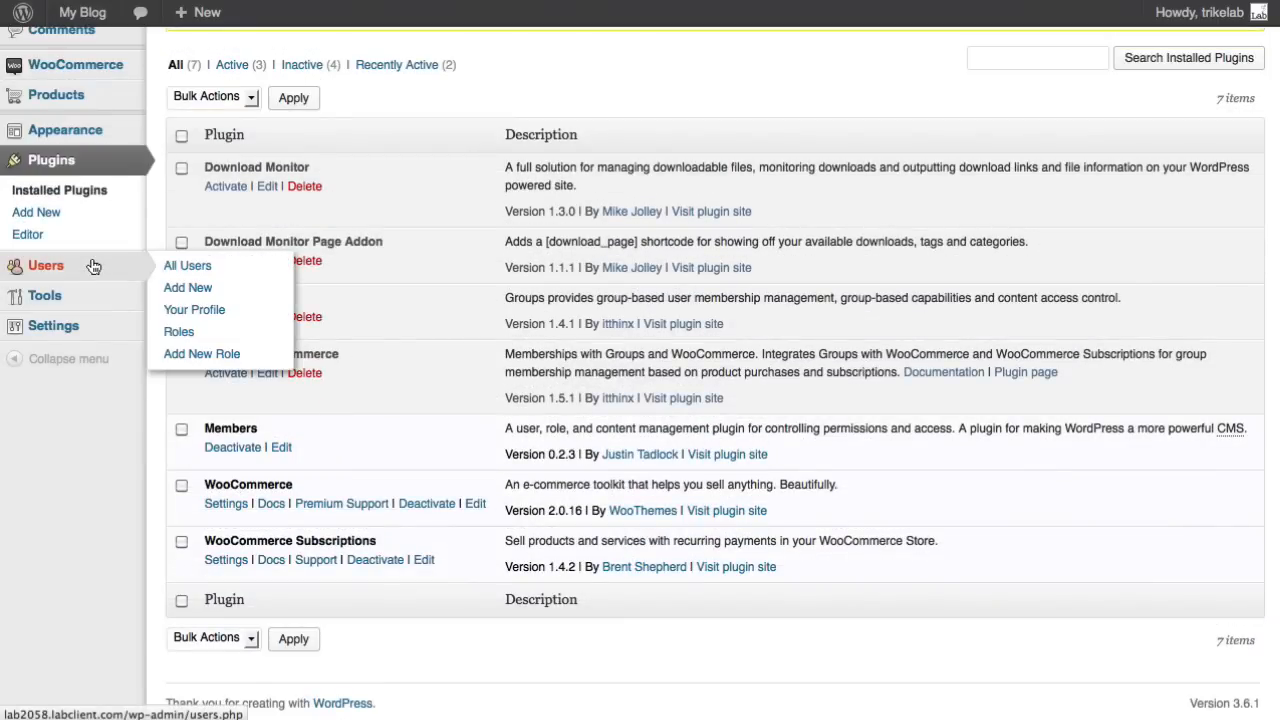
click(180, 332)
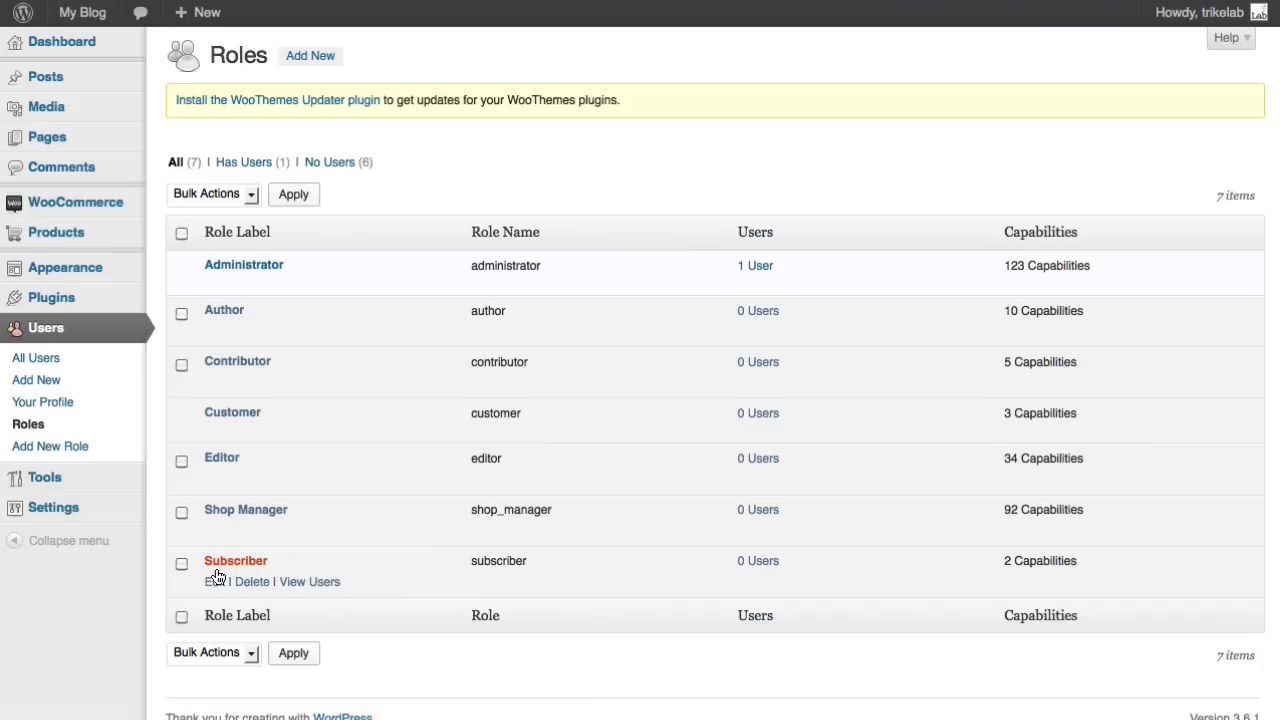
click(217, 585)
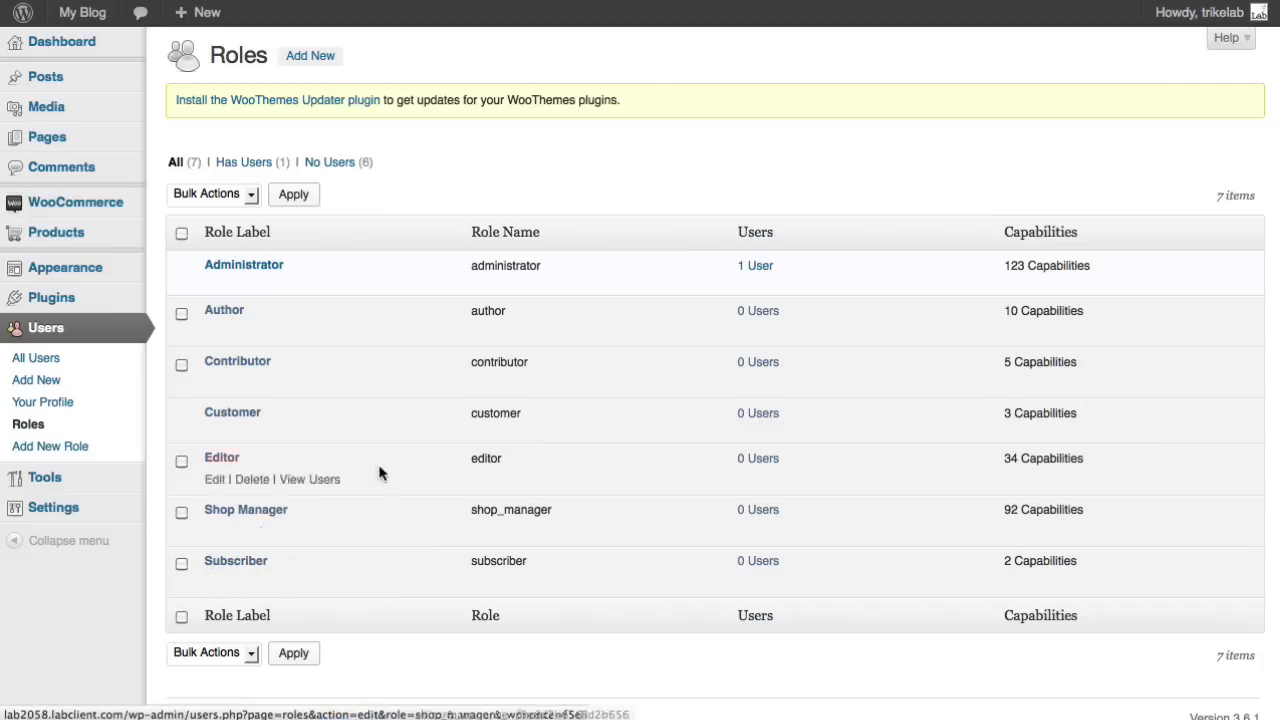
scroll(571, 258, down, 10)
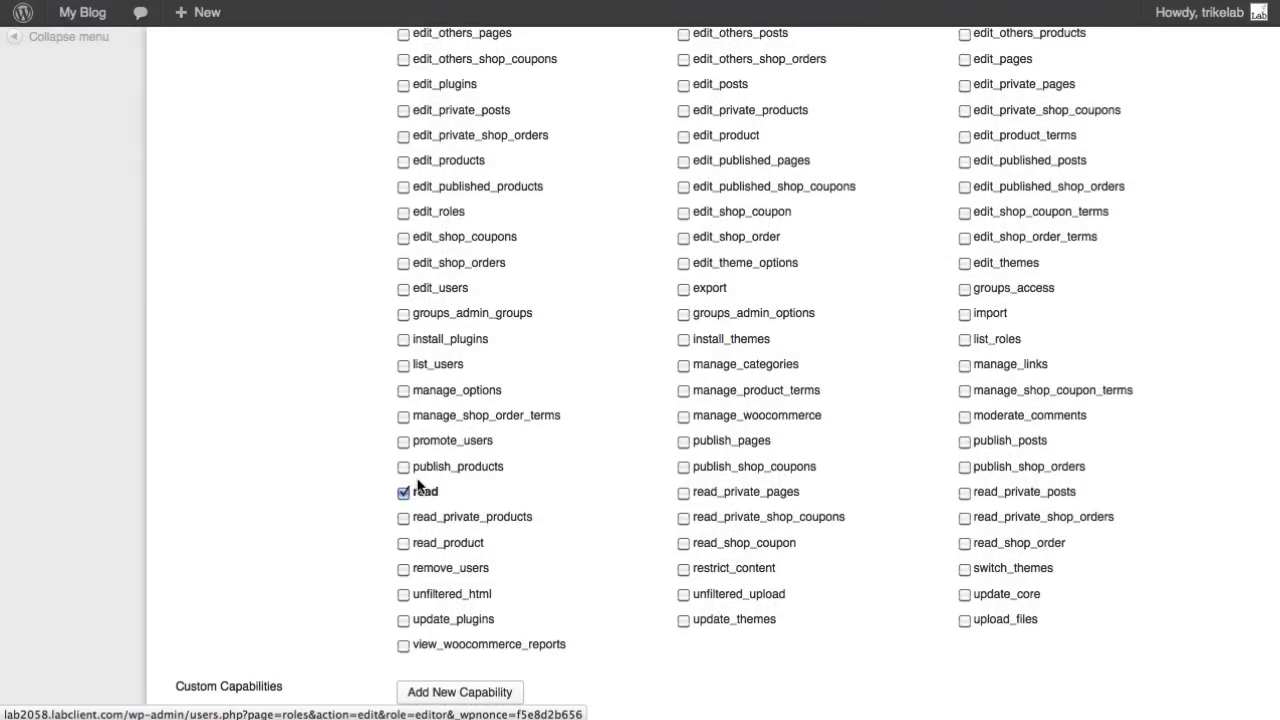
scroll(430, 489, up, 5)
scroll(435, 488, up, 3)
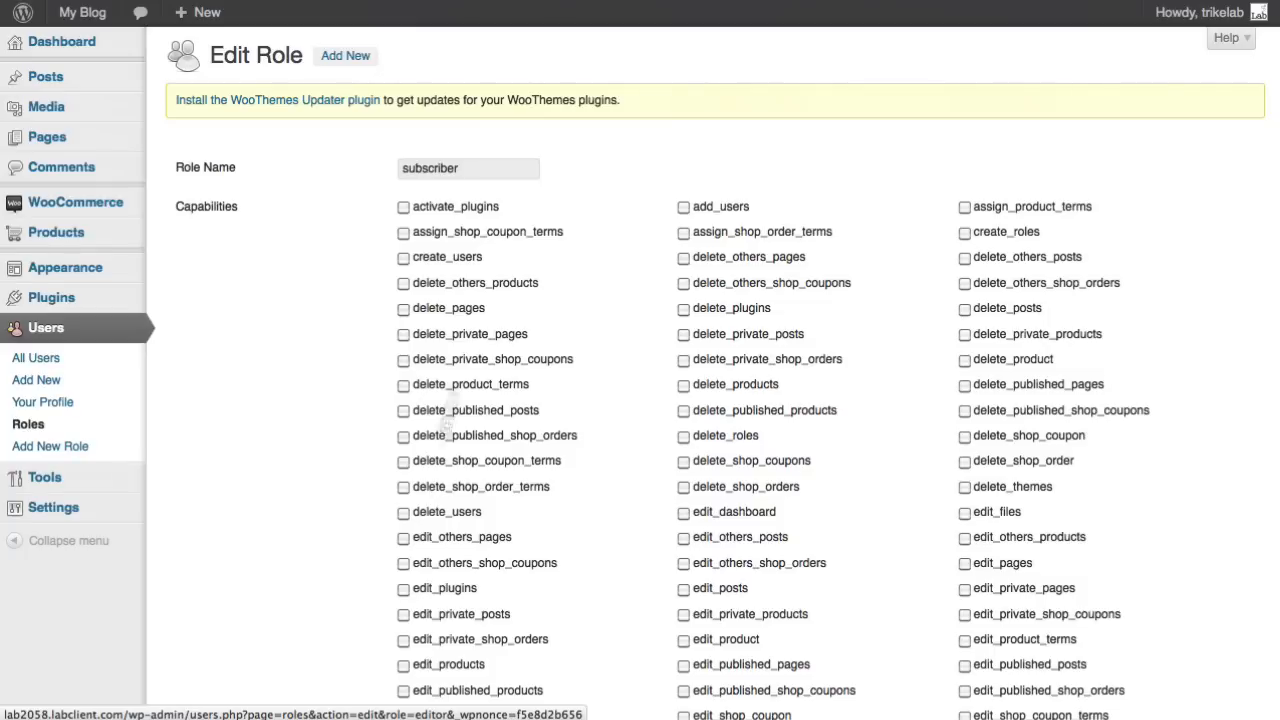
Start a new user role and set its role name to paid_subscriber
mouse_move(72, 8)
key(alt+Left)
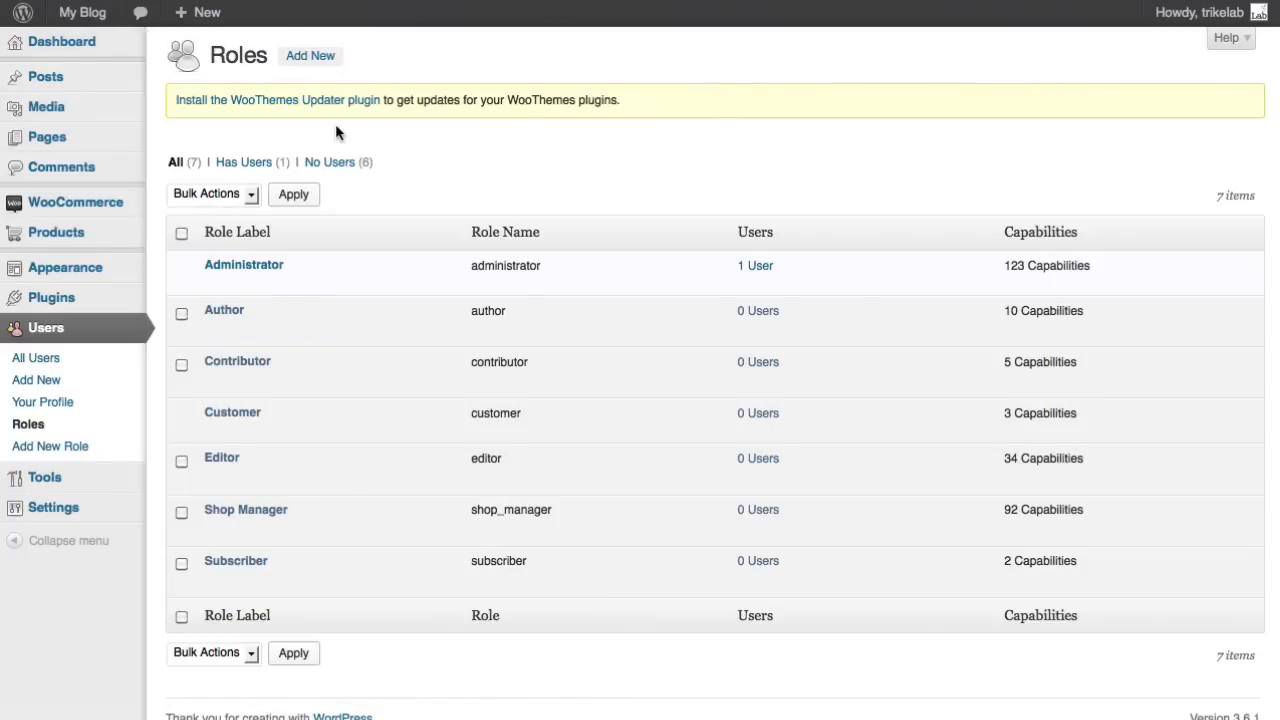
click(310, 57)
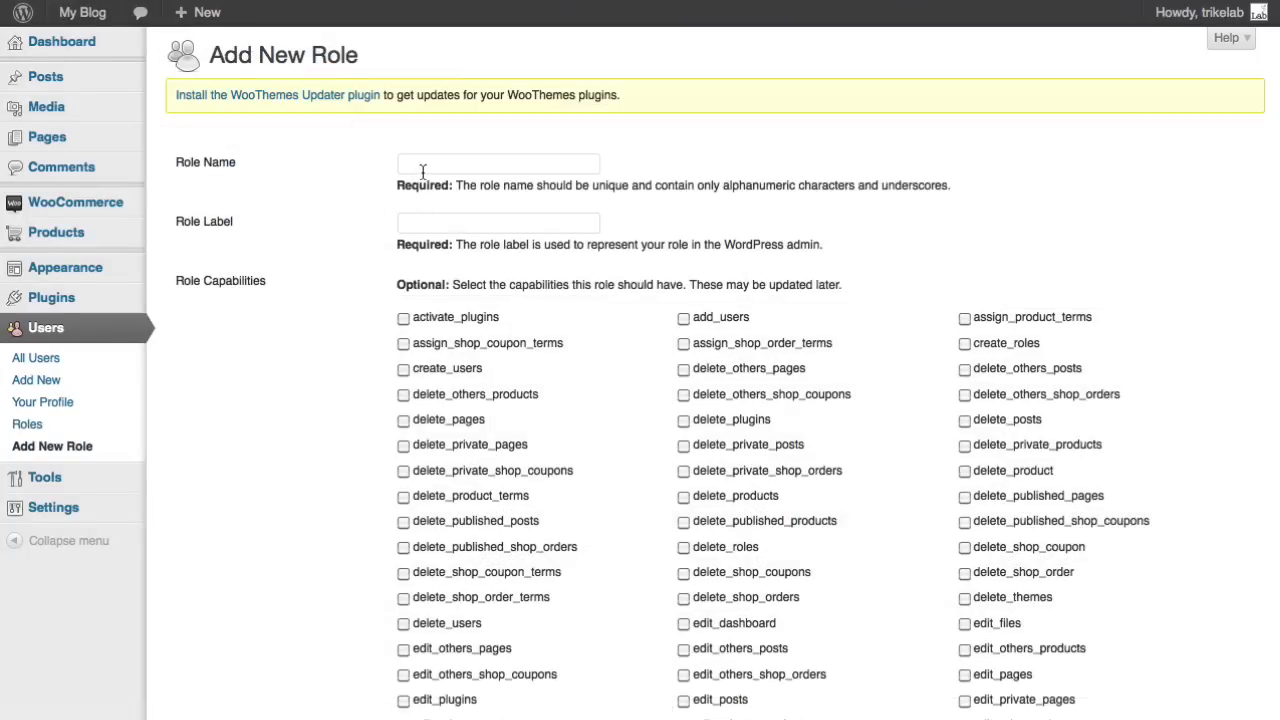
click(422, 168)
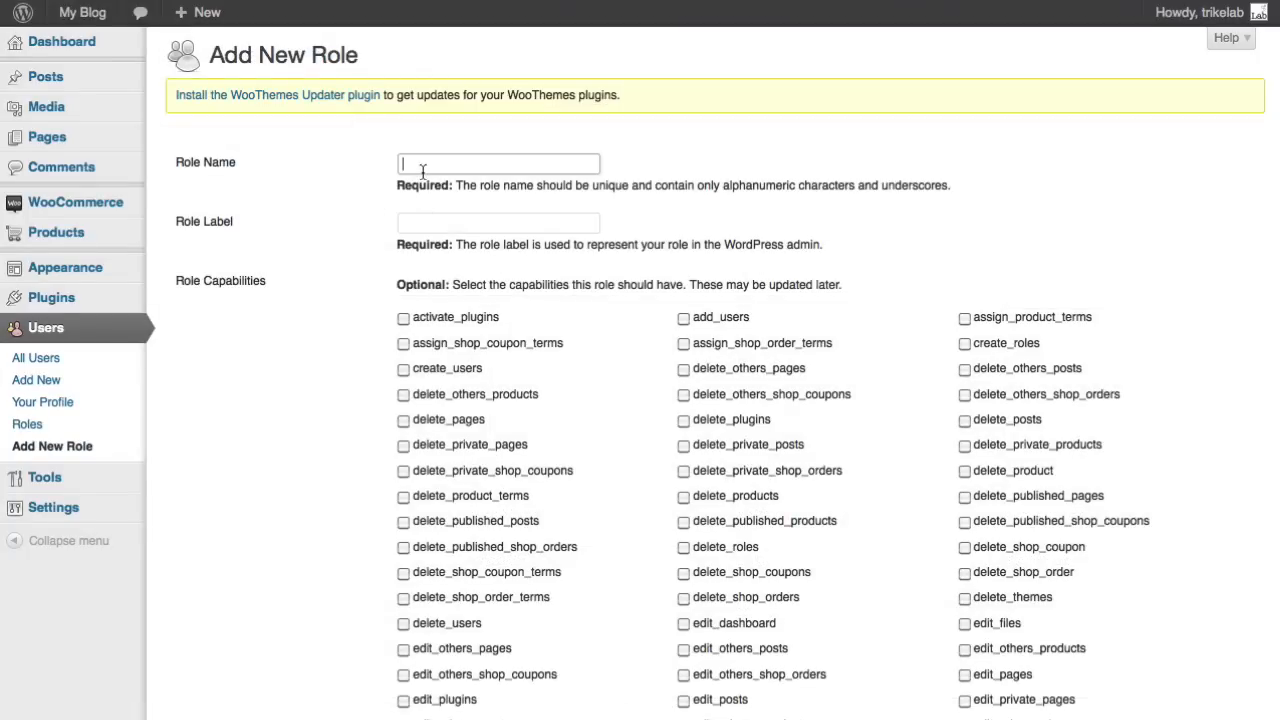
text(paid)
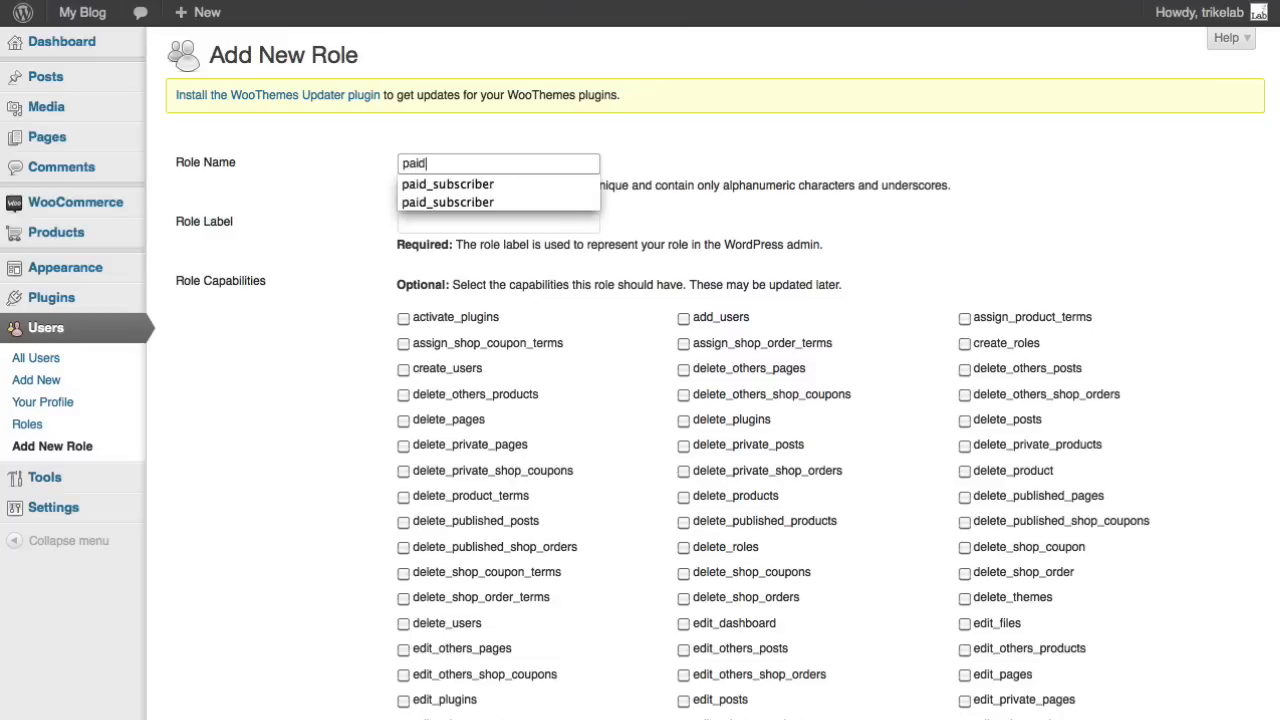
text(_subscriber)
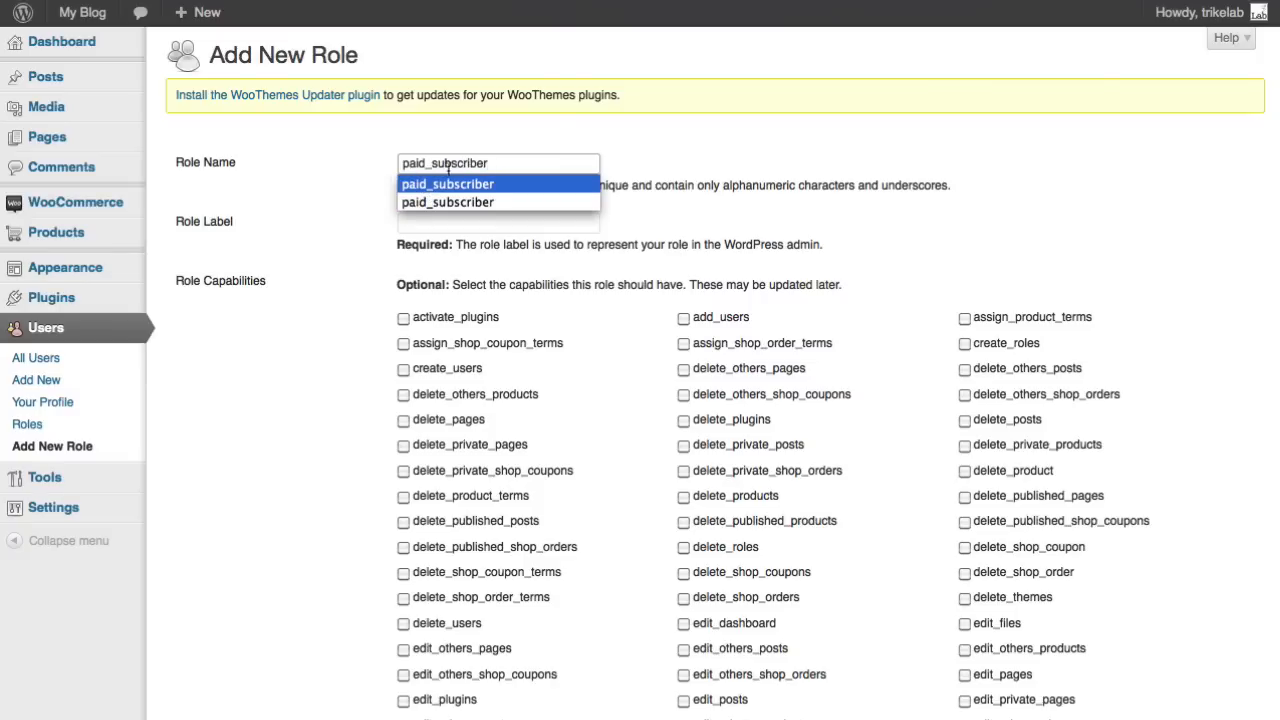
click(556, 123)
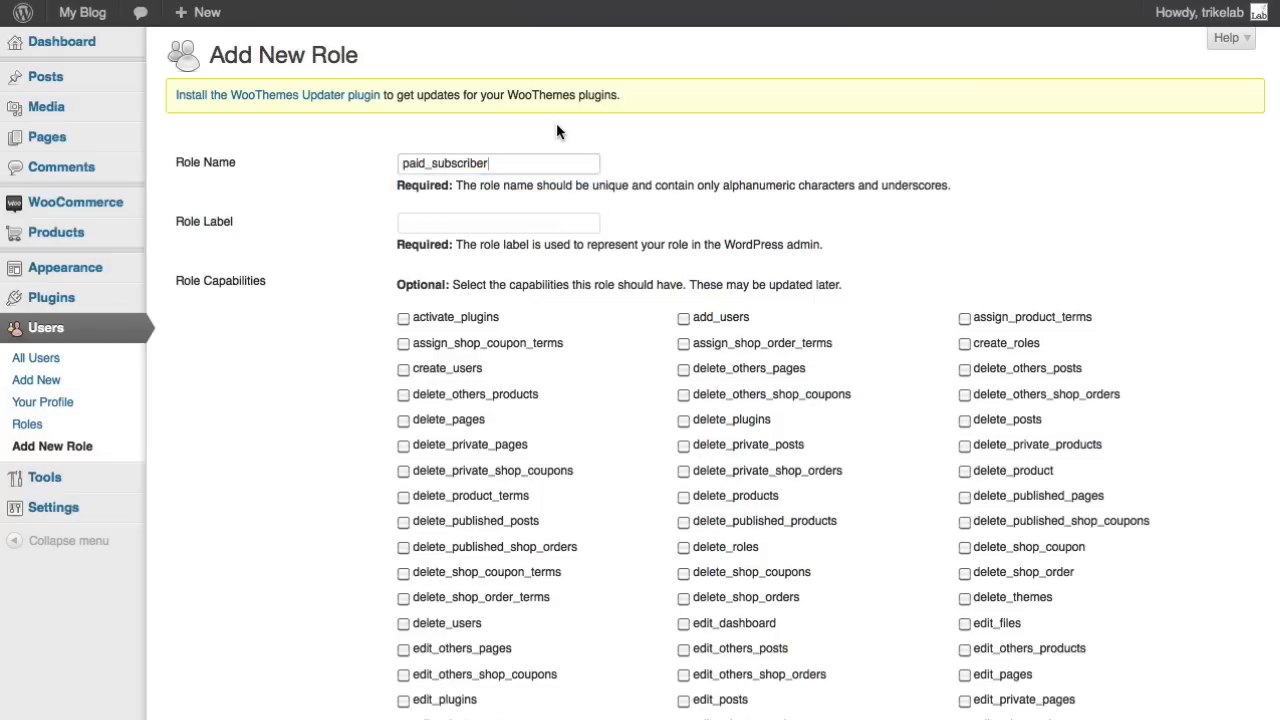
Label the new role Paid Subscriber and add it with only the default read capability
click(513, 223)
text(Pai)
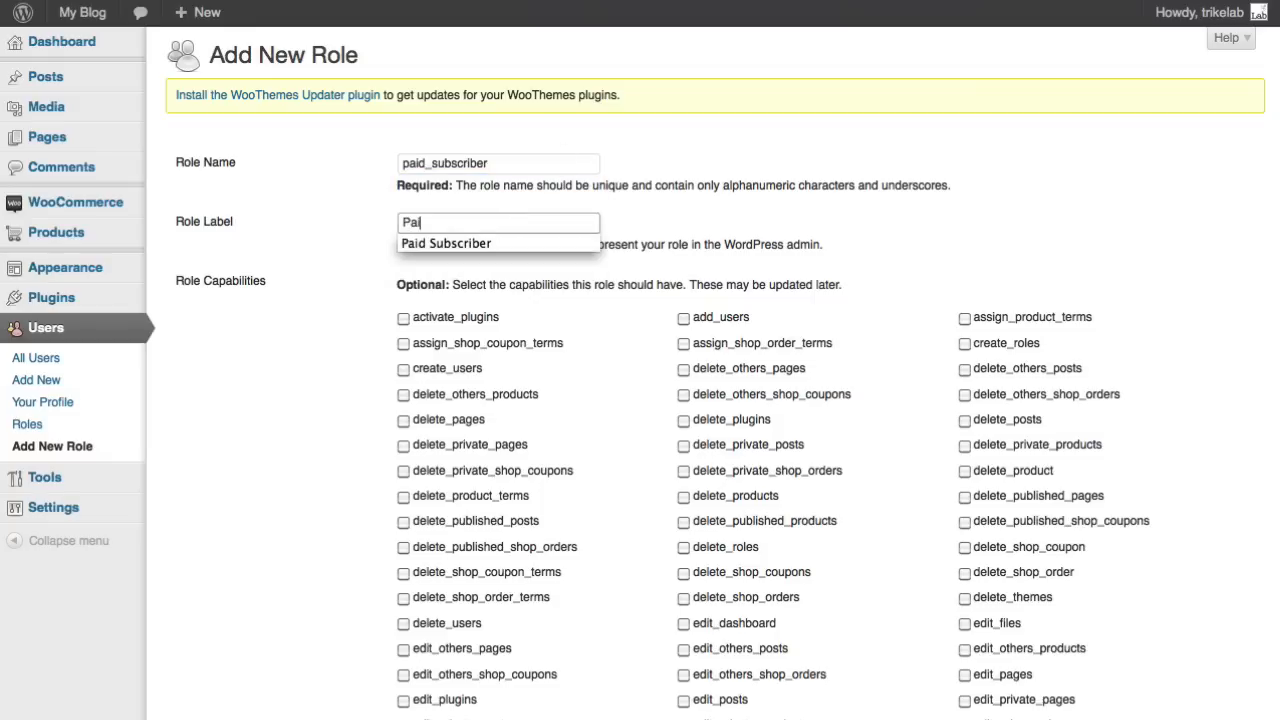
key(Down)
key(Return)
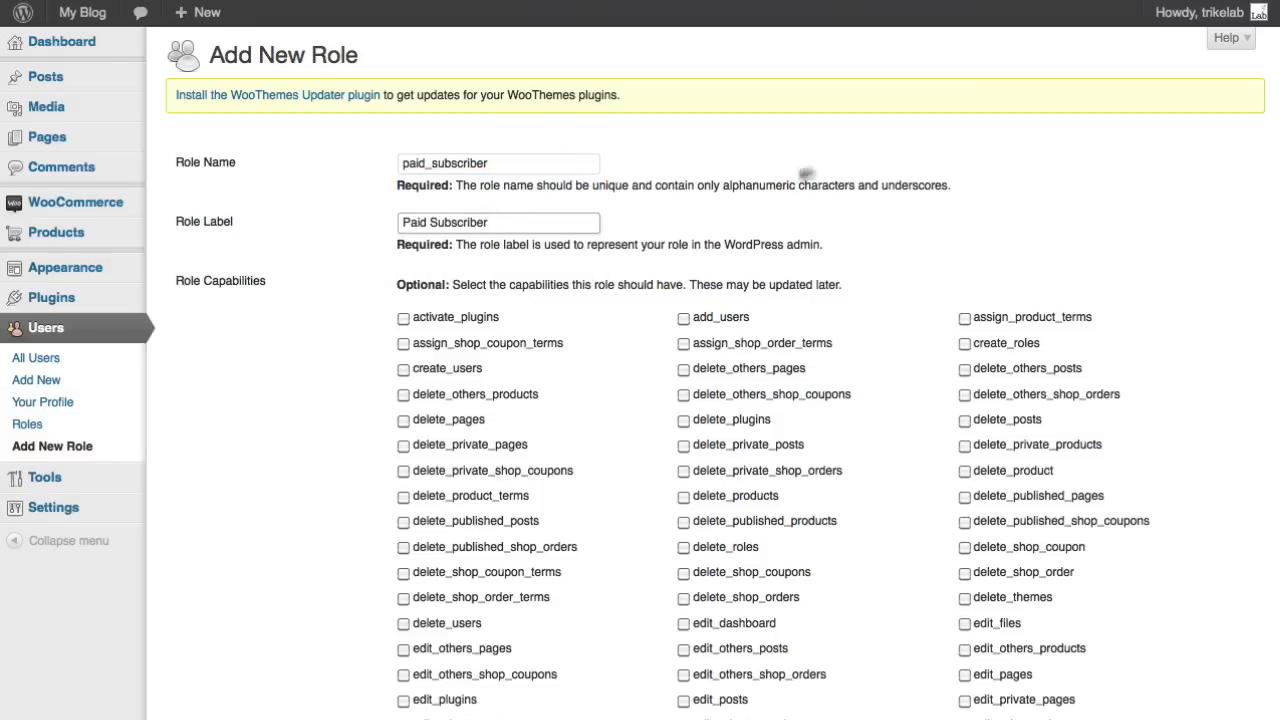
scroll(741, 207, down, 5)
scroll(490, 440, down, 3)
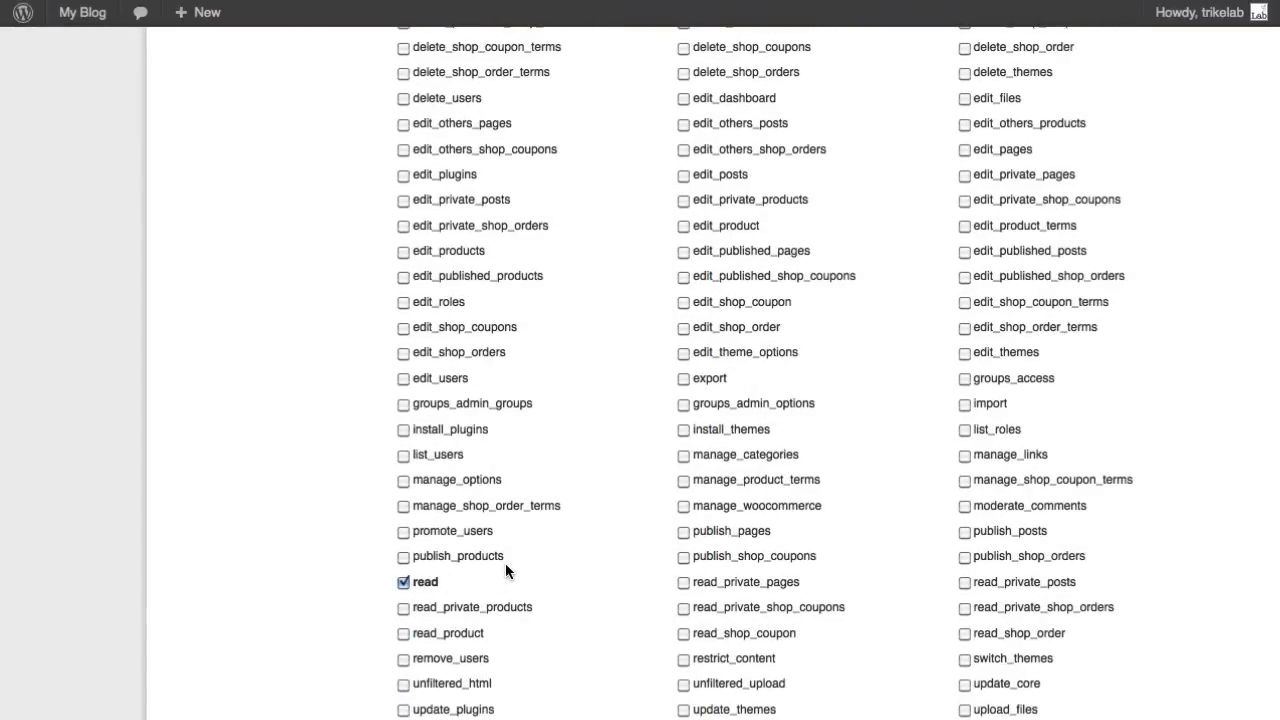
scroll(510, 565, down, 4)
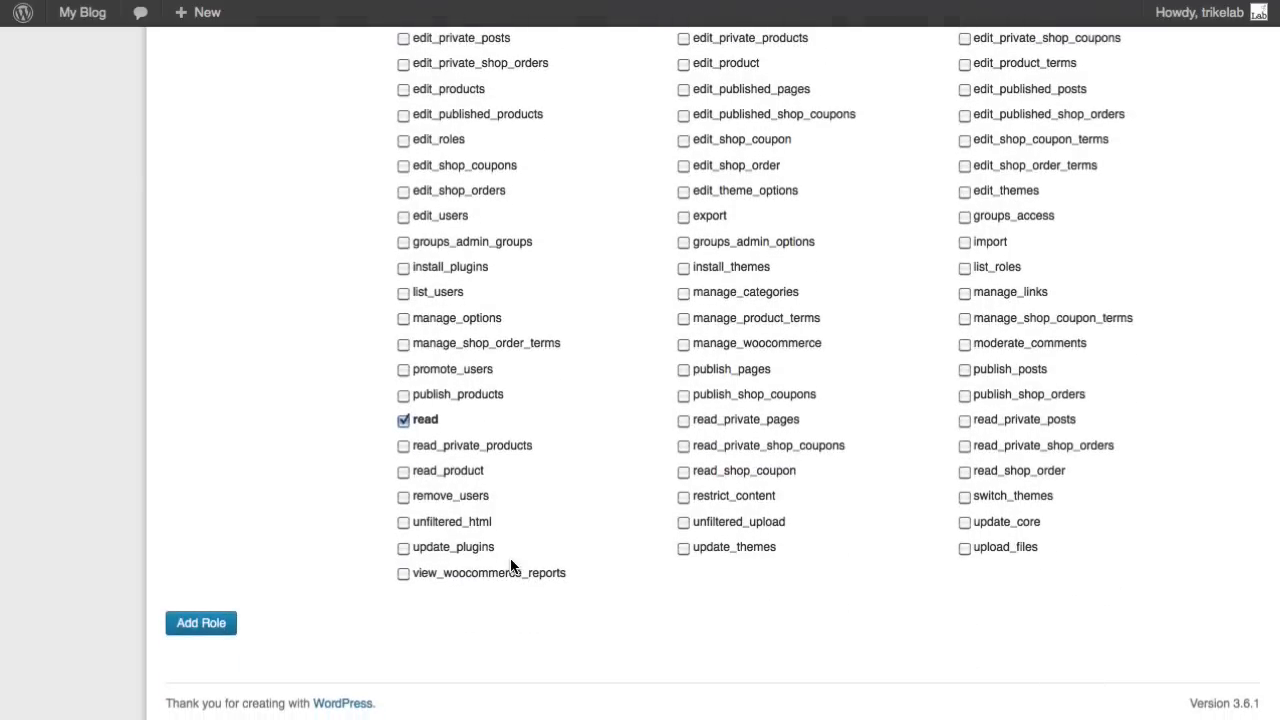
click(200, 623)
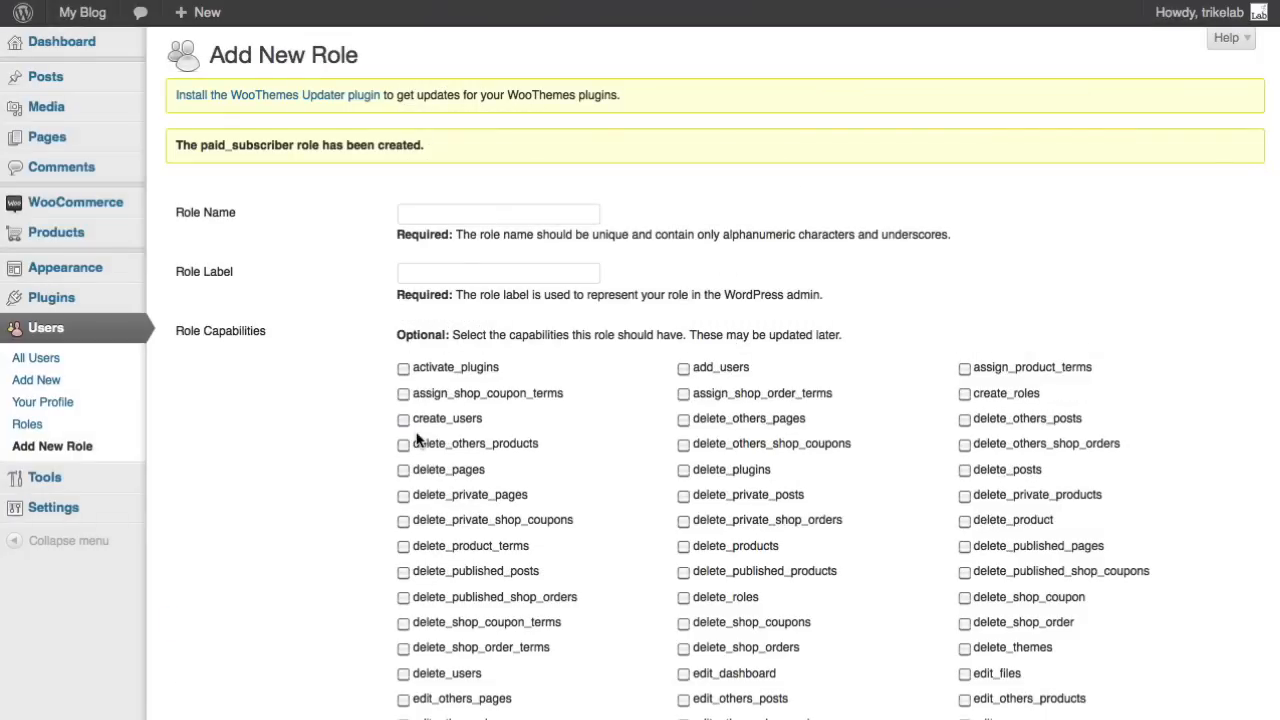
Set the Subscriber Default Role to Paid Subscriber in the WooCommerce subscription settings
mouse_move(100, 212)
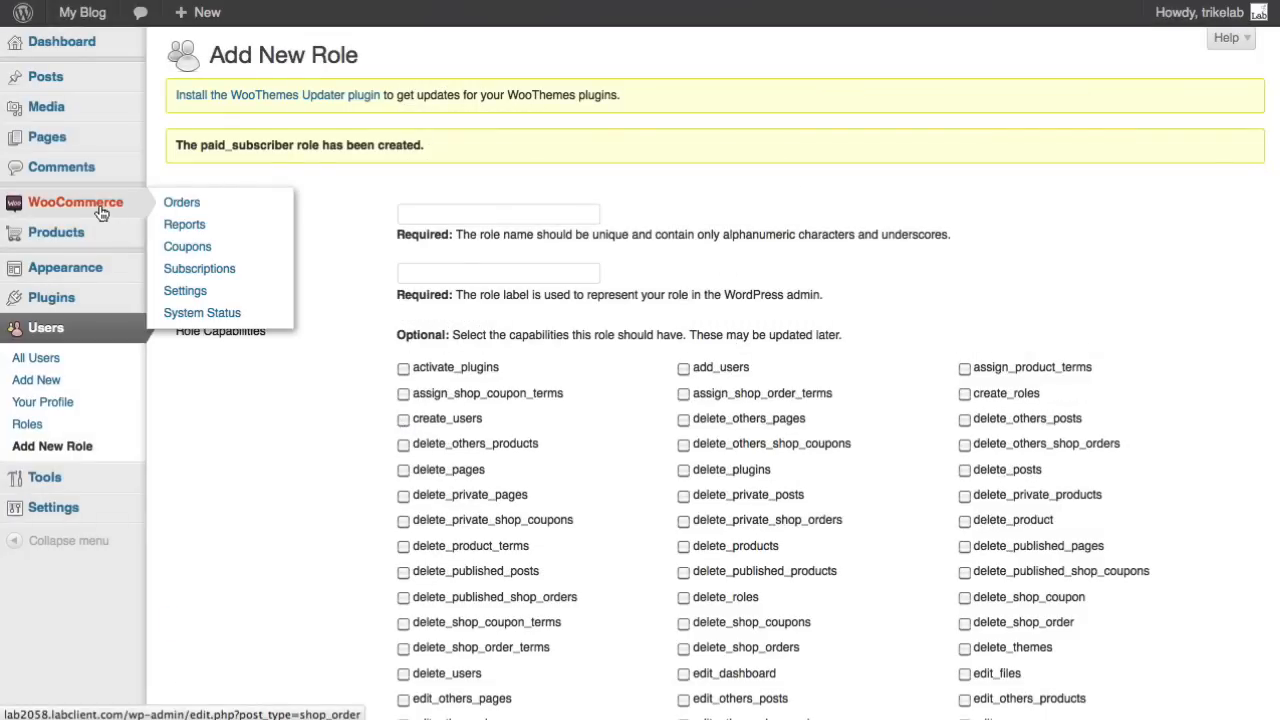
click(185, 290)
click(236, 95)
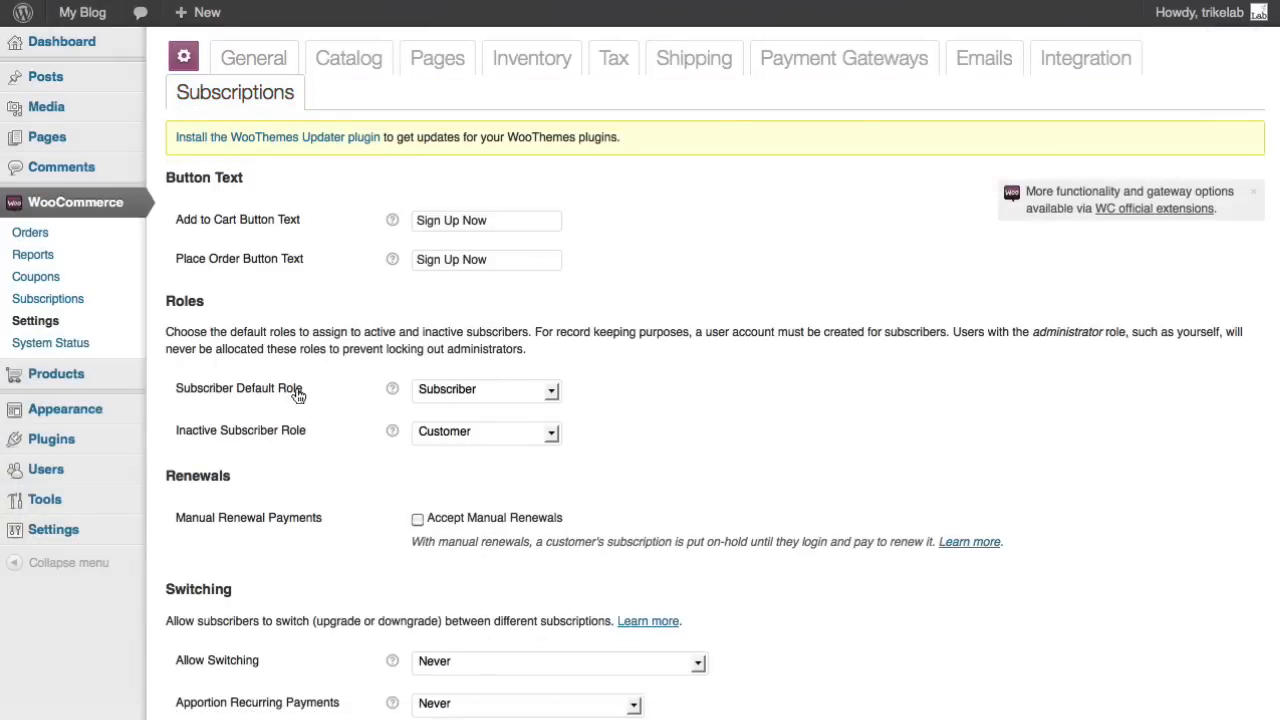
drag(303, 390, 178, 392)
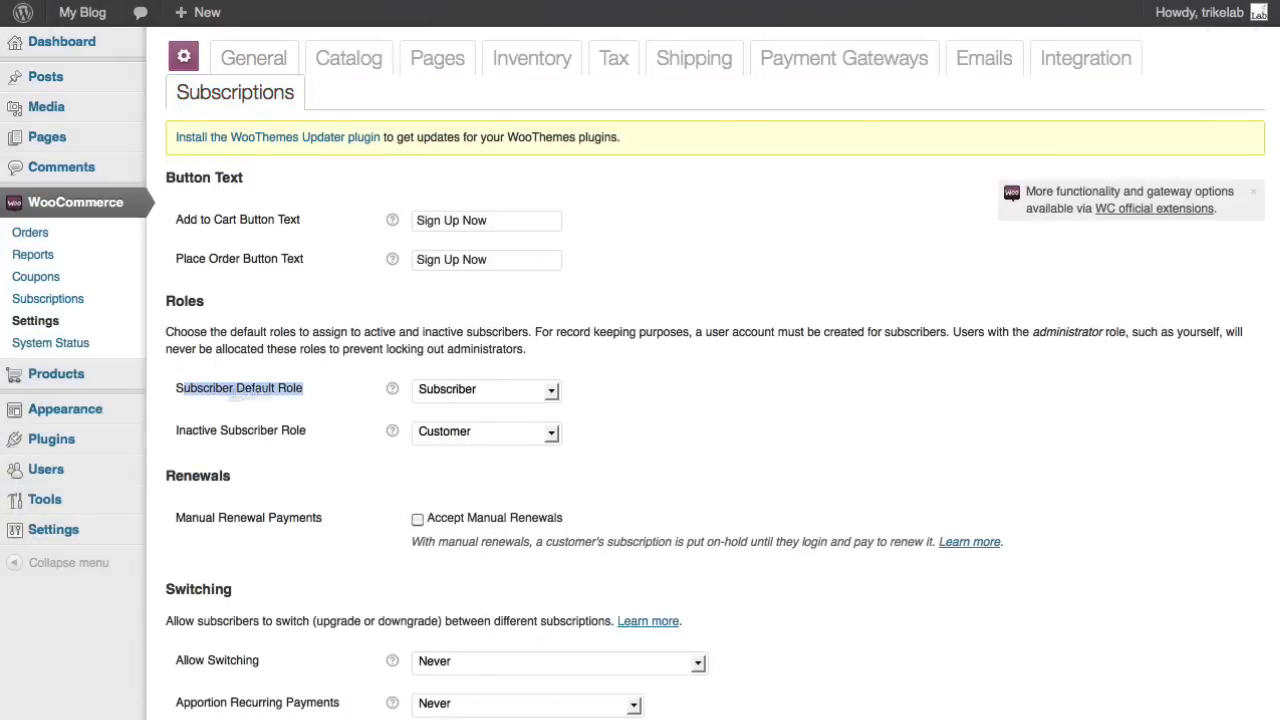
click(425, 395)
click(462, 502)
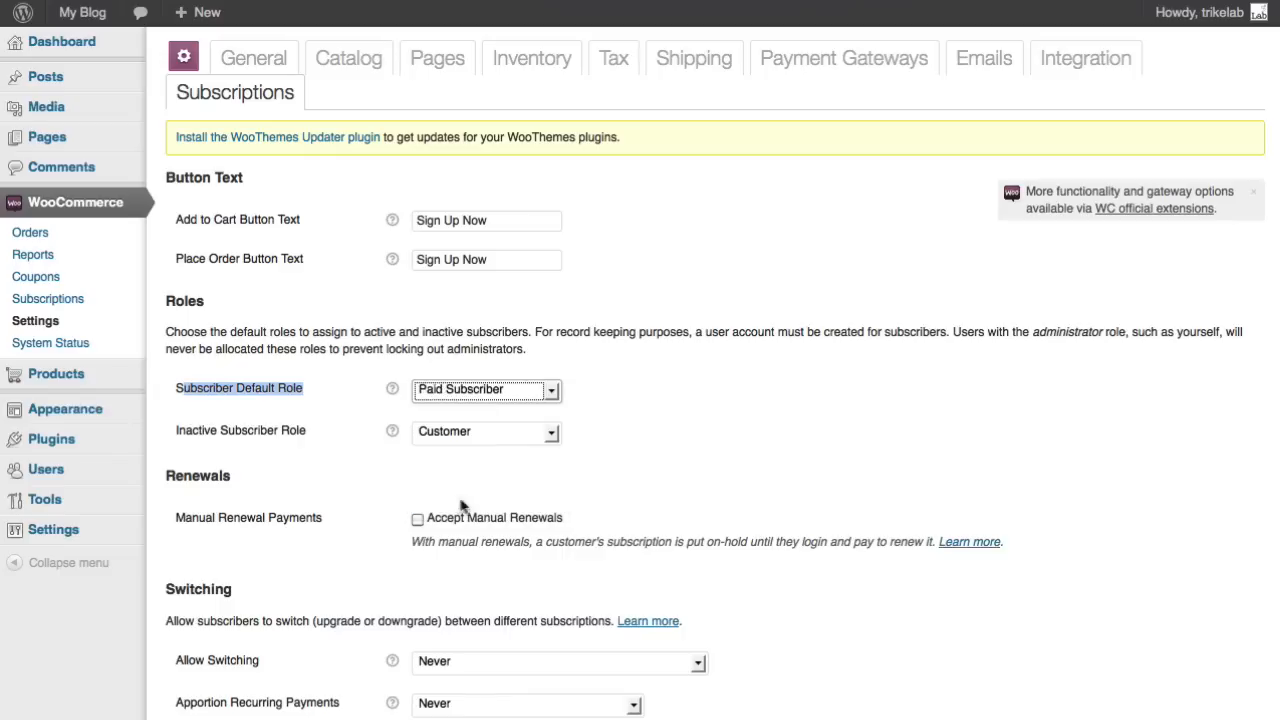
click(668, 387)
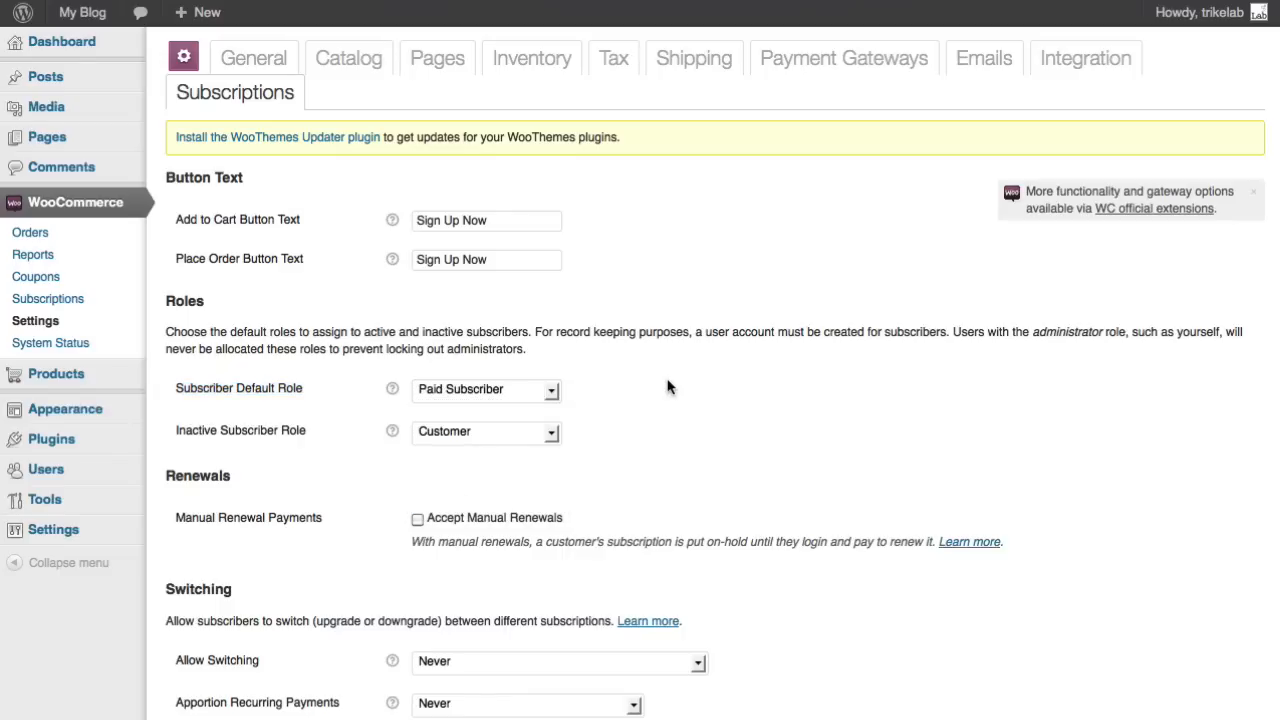
Review the renewal, switching and miscellaneous options, and save the subscription settings
scroll(668, 387, down, 5)
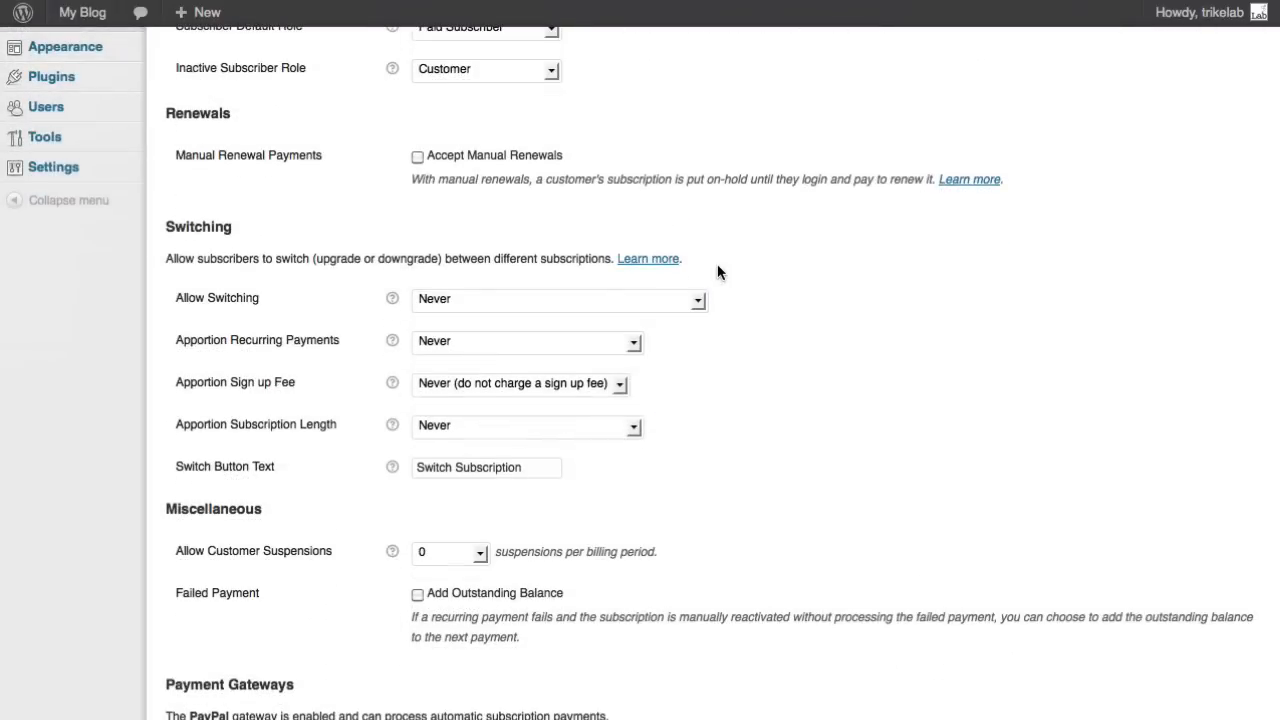
scroll(717, 272, up, 3)
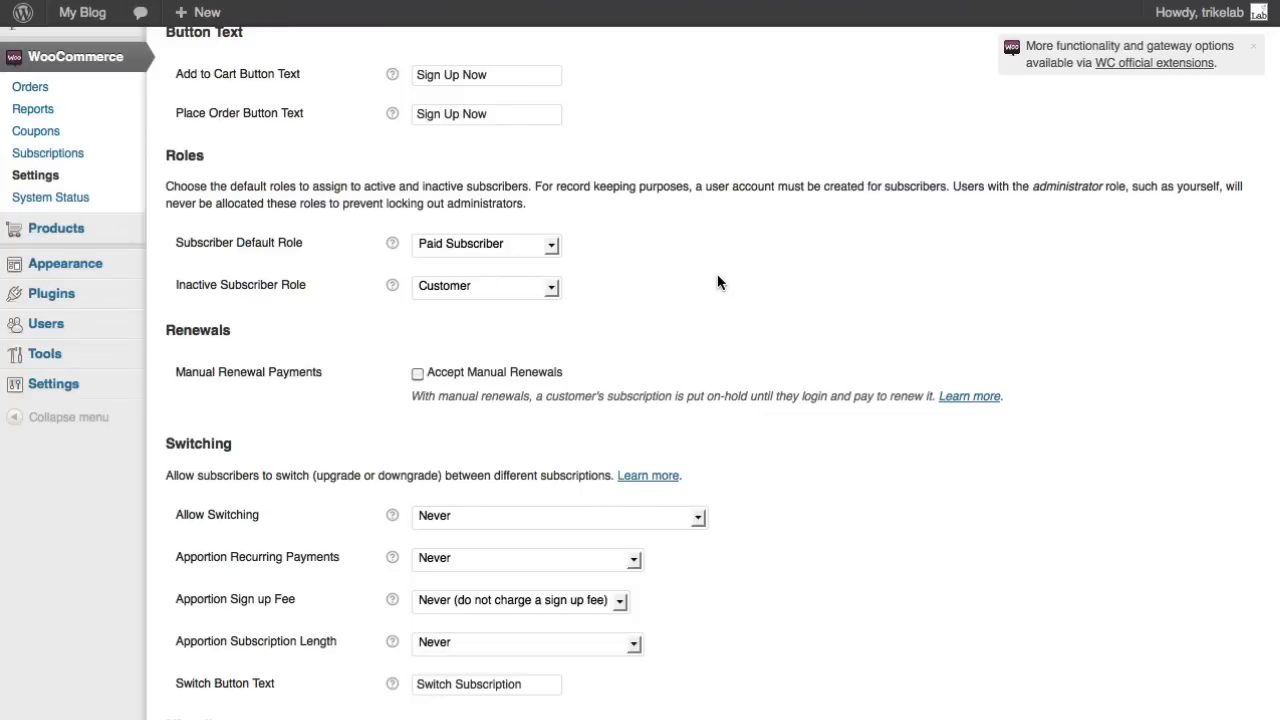
scroll(651, 443, down, 1)
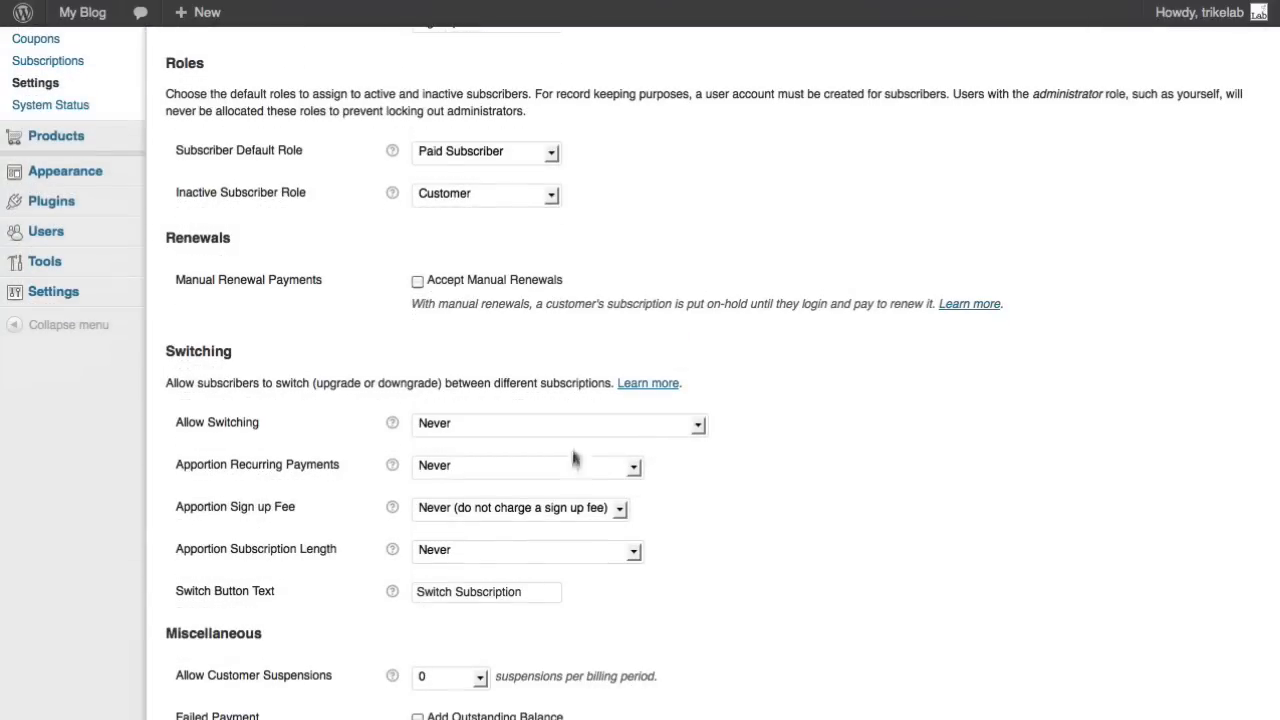
scroll(574, 490, down, 4)
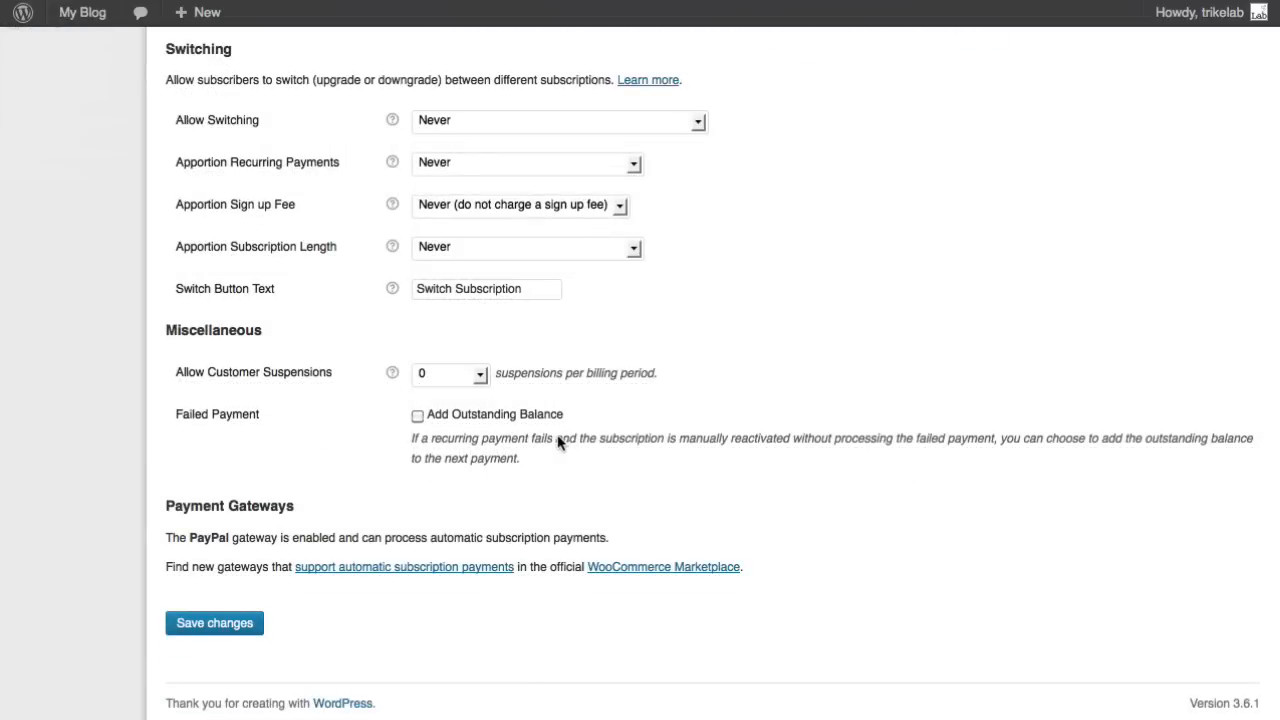
click(233, 628)
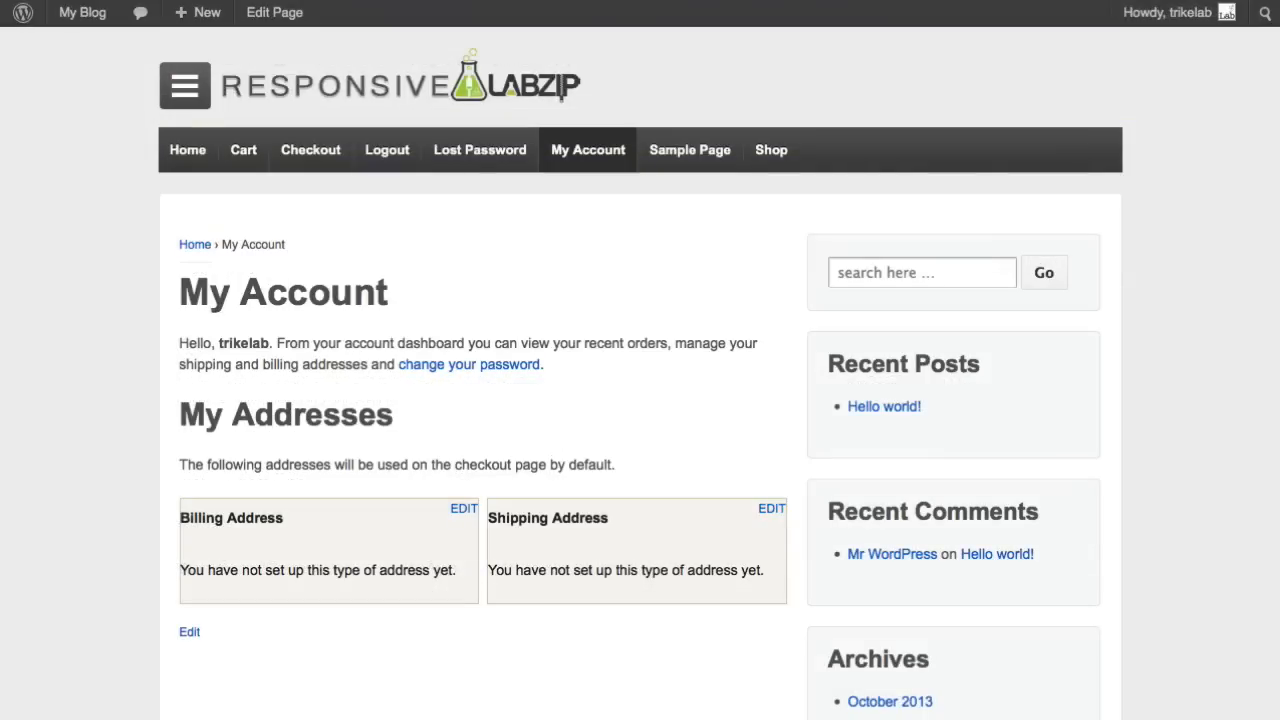
Sign up for the Basic Level subscription from the site's shop page
click(771, 152)
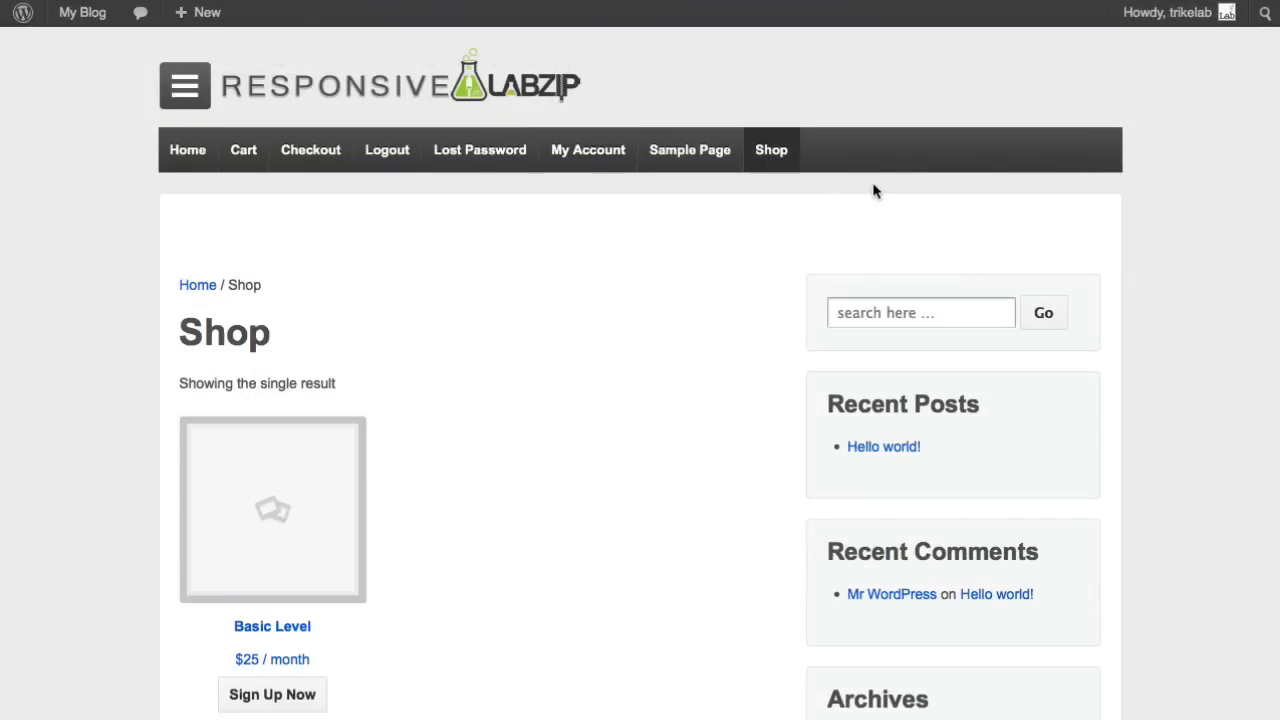
scroll(666, 334, down, 5)
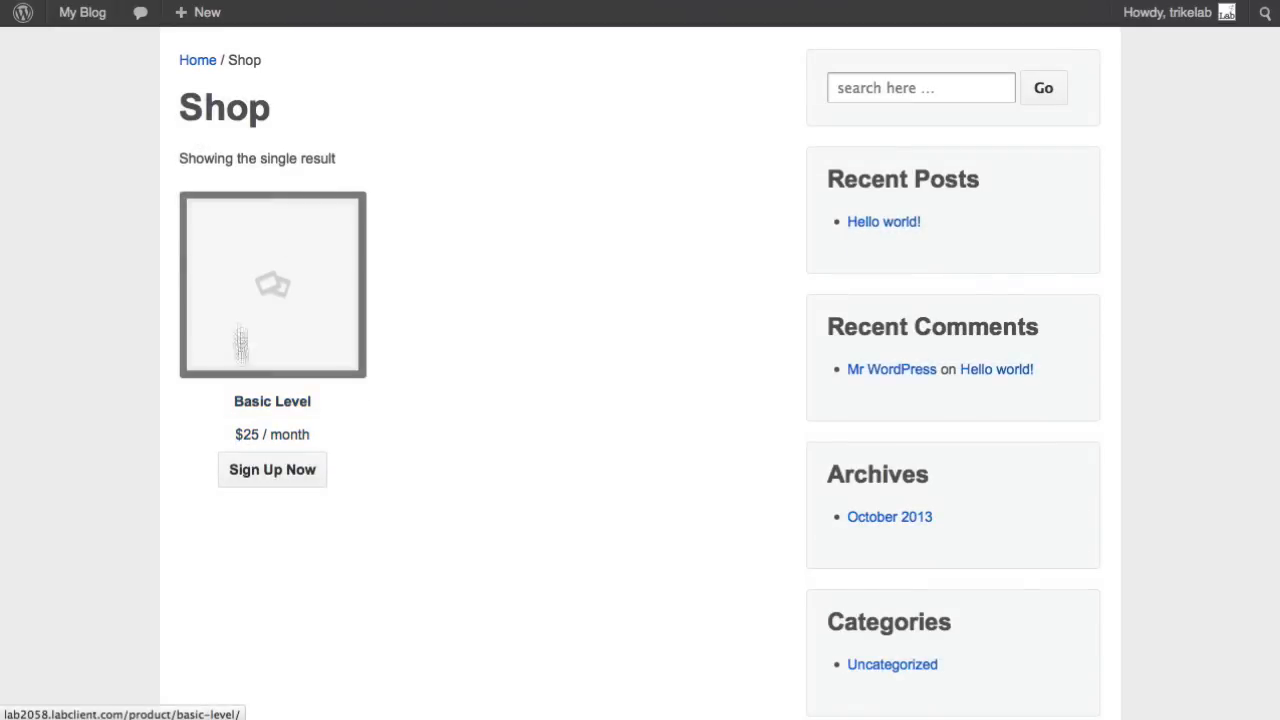
click(270, 478)
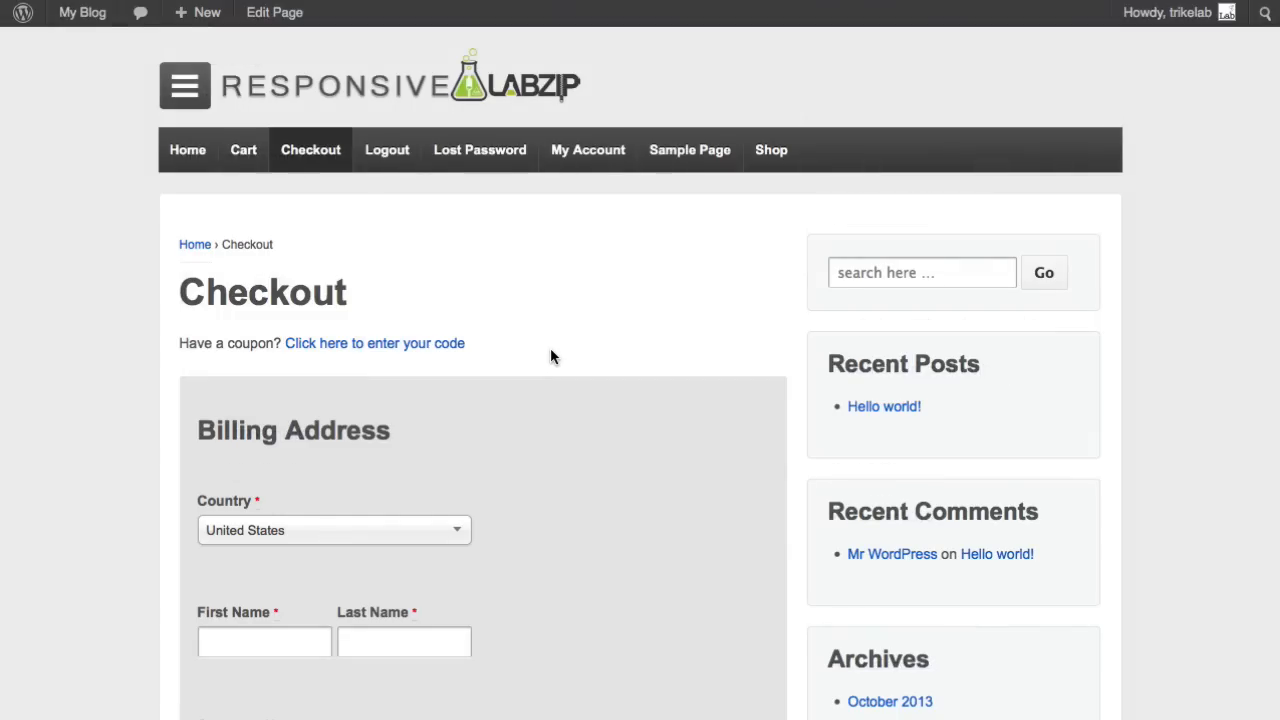
Examine the billing address fields requested on the Basic Level checkout page
scroll(550, 354, down, 10)
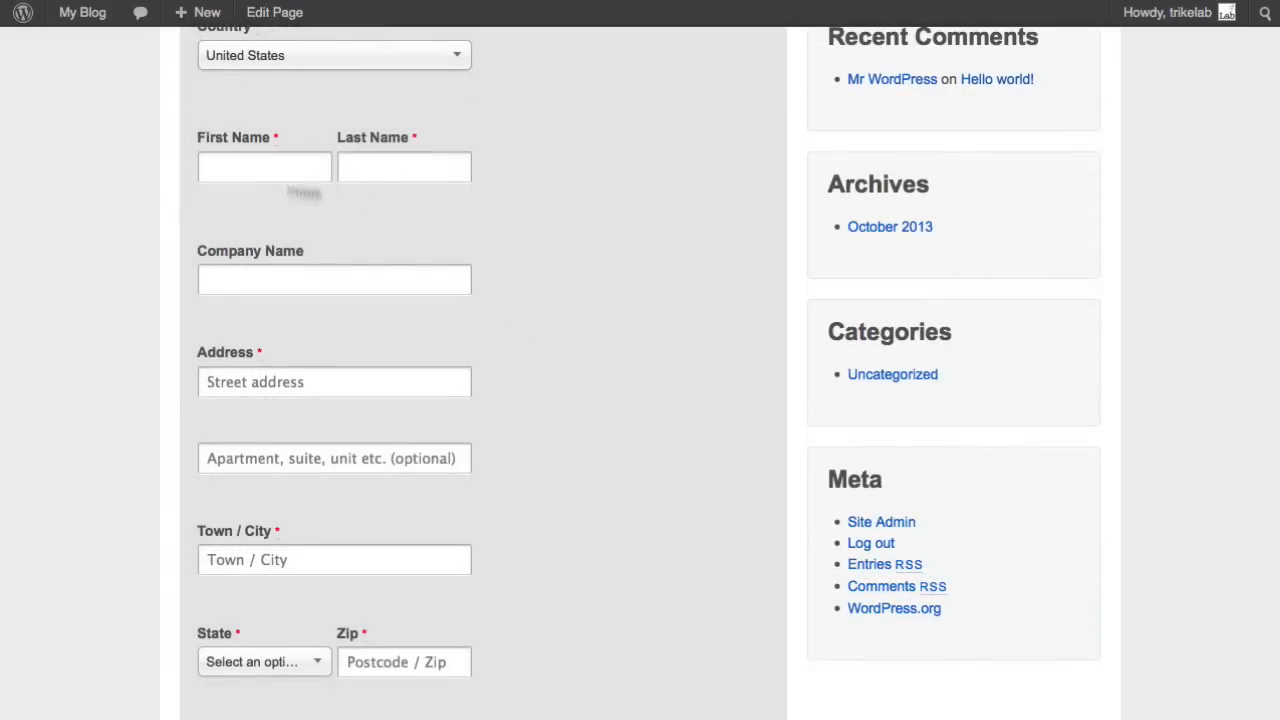
scroll(432, 412, down, 1)
scroll(432, 412, down, 4)
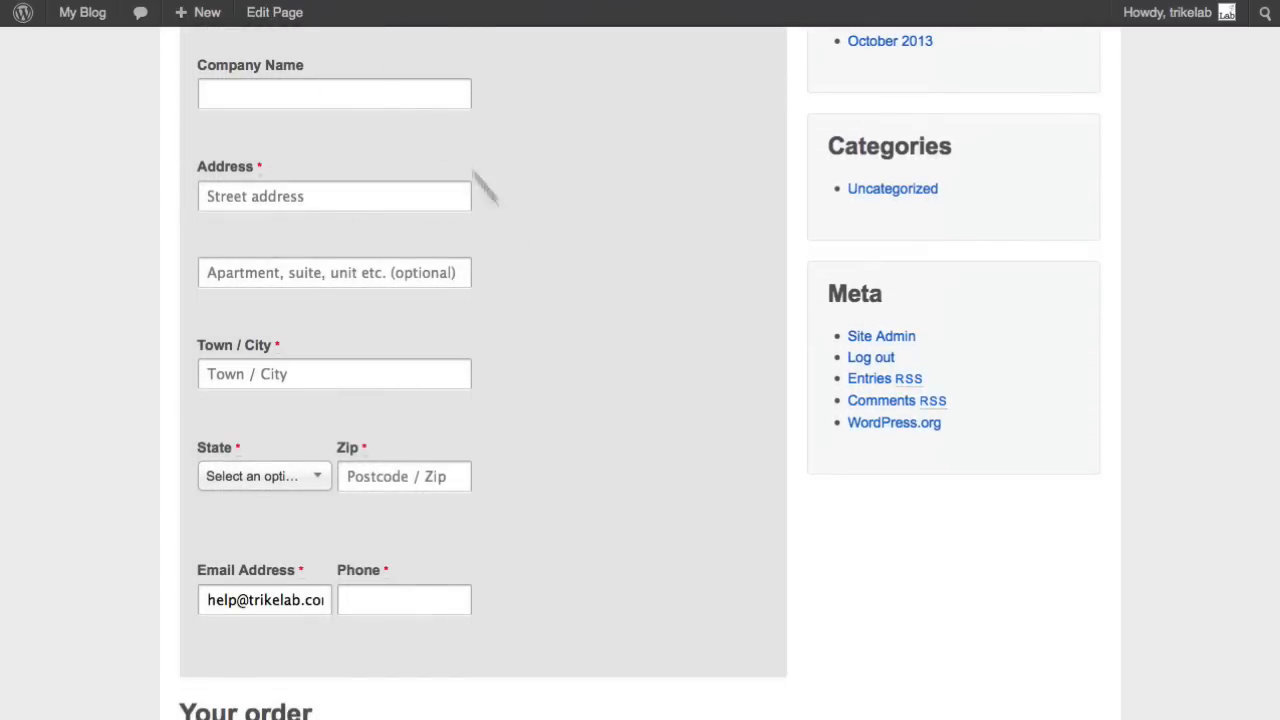
scroll(420, 252, up, 1)
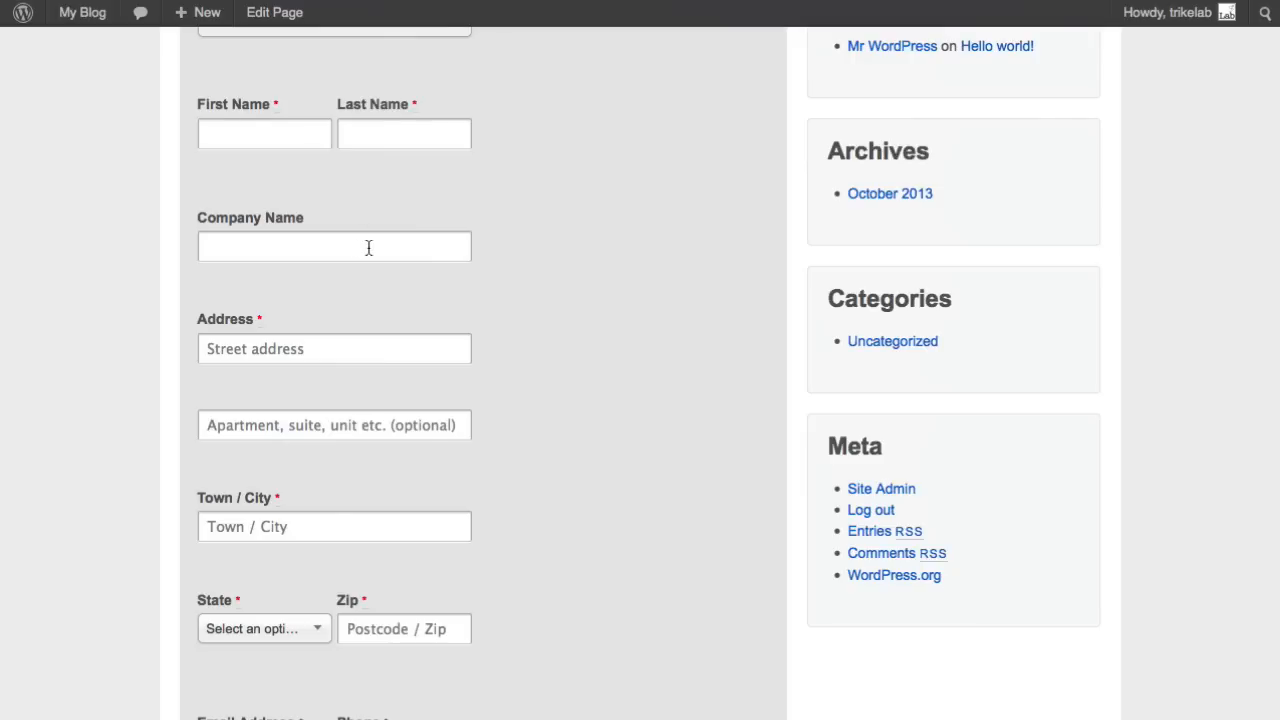
scroll(370, 247, up, 3)
Open the 1wd.tv sign-up page in a new browser tab and begin signing up for its monthly subscription
click(2, 1)
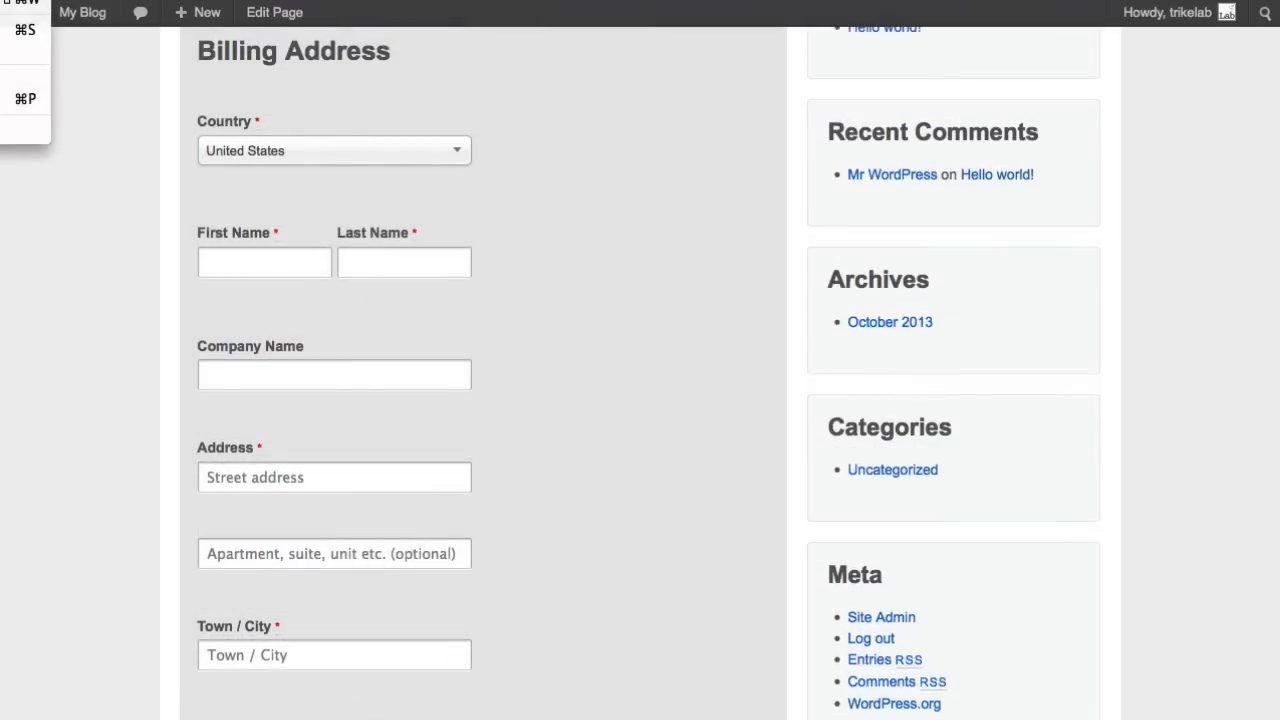
click(2, 1)
text(1wd.tv/s)
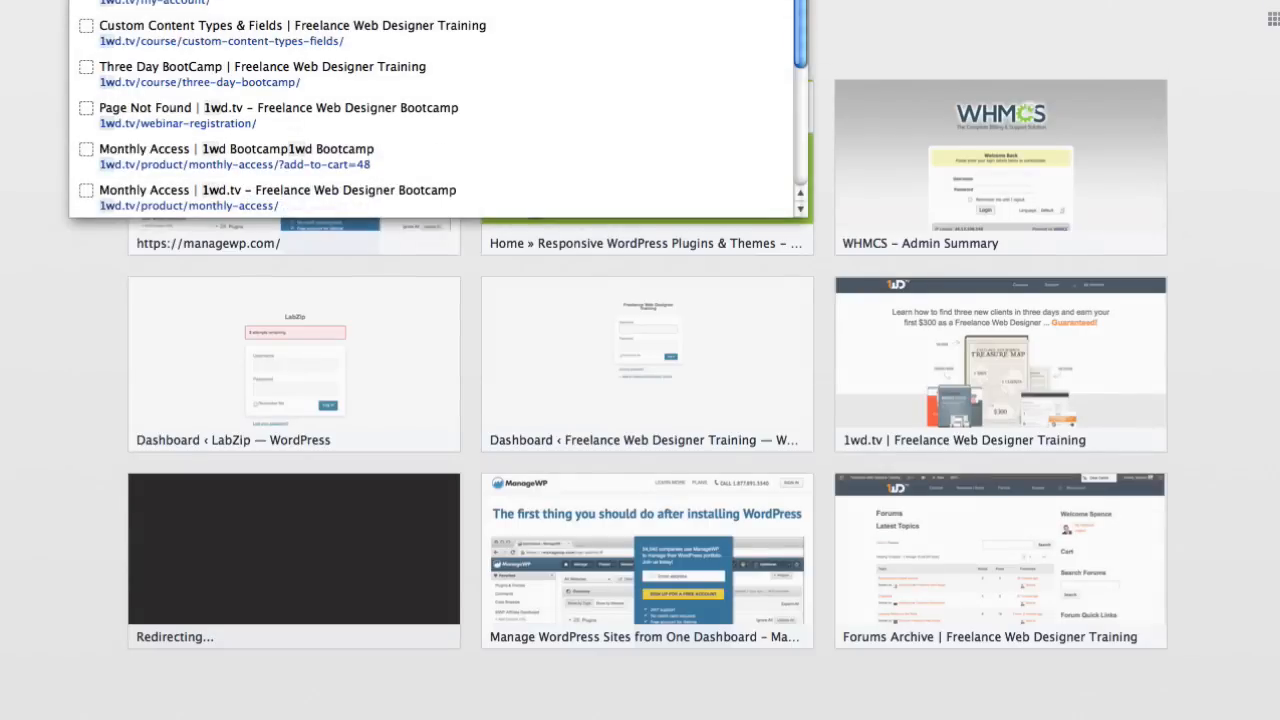
key(Return)
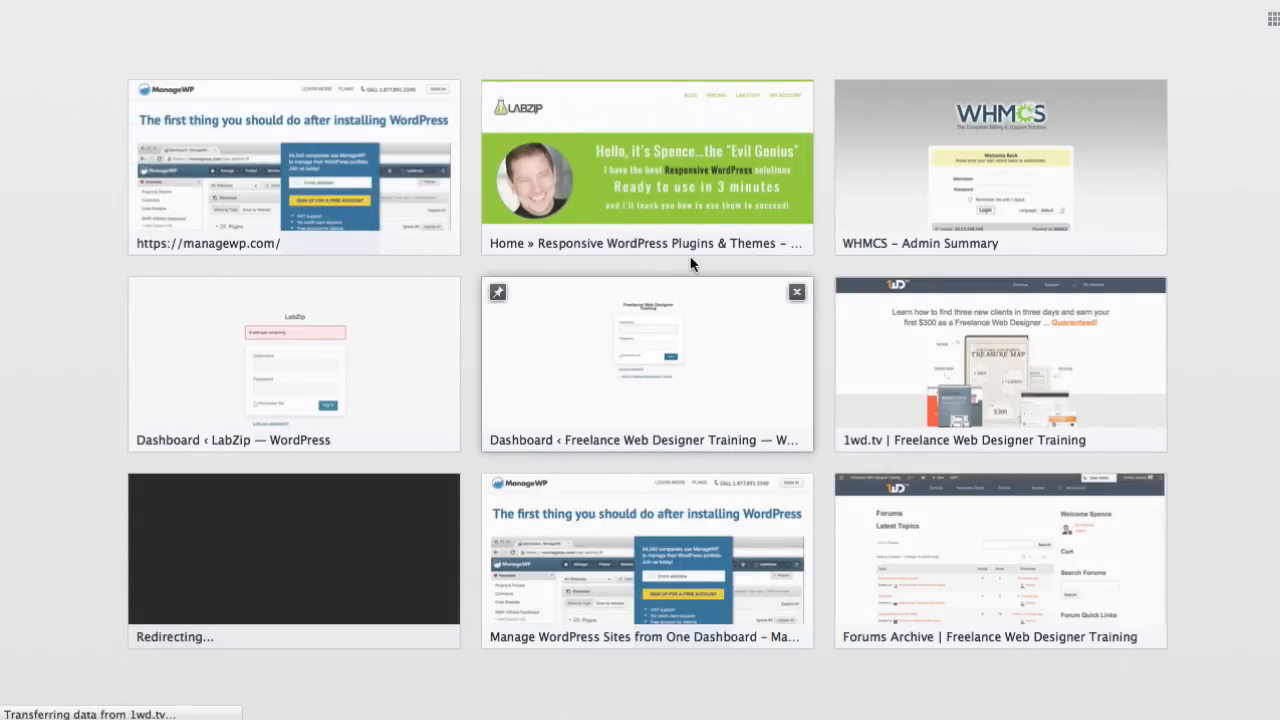
scroll(876, 354, down, 5)
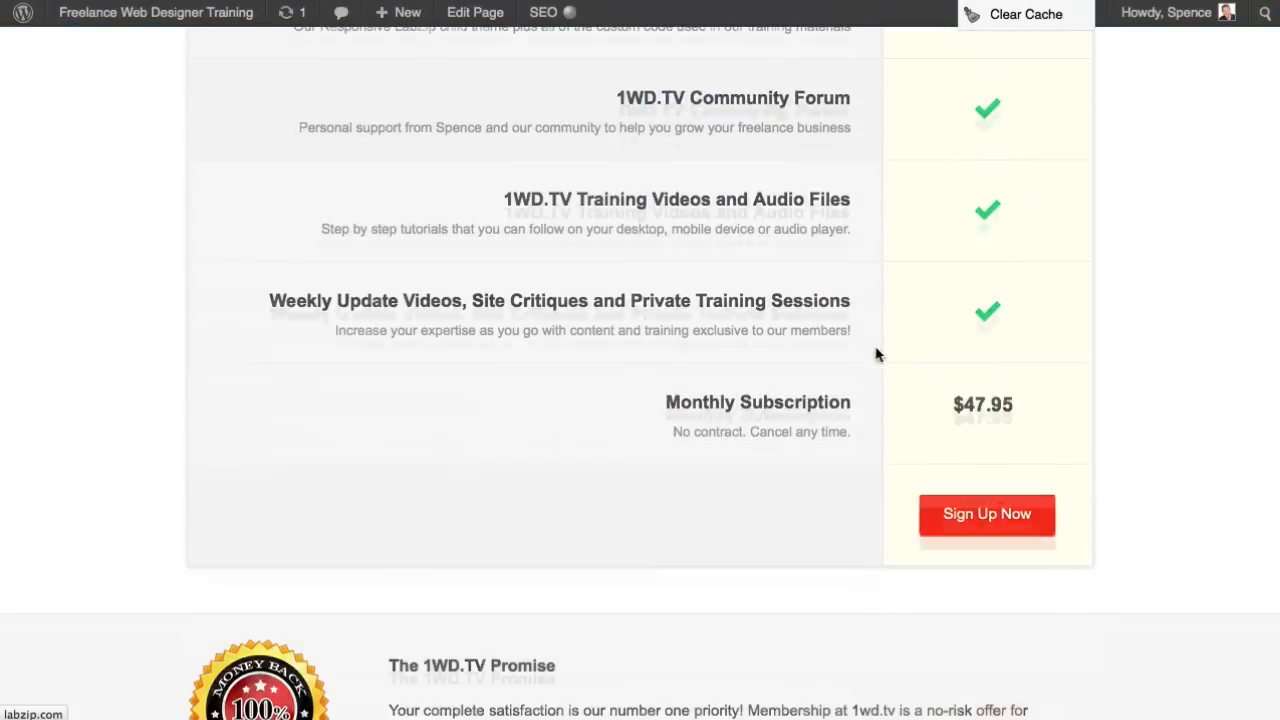
click(996, 530)
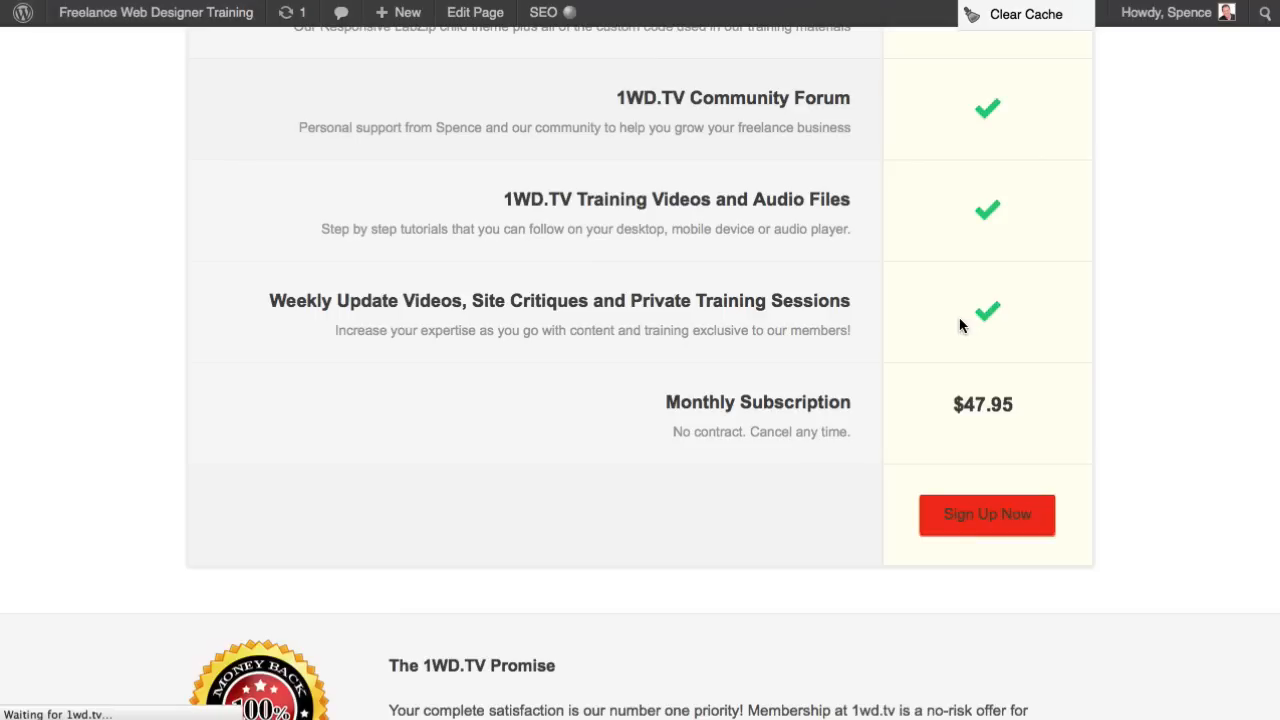
Examine the account fields on the 1wd.tv checkout and compare them with the demo site's billing address form
scroll(953, 320, down, 4)
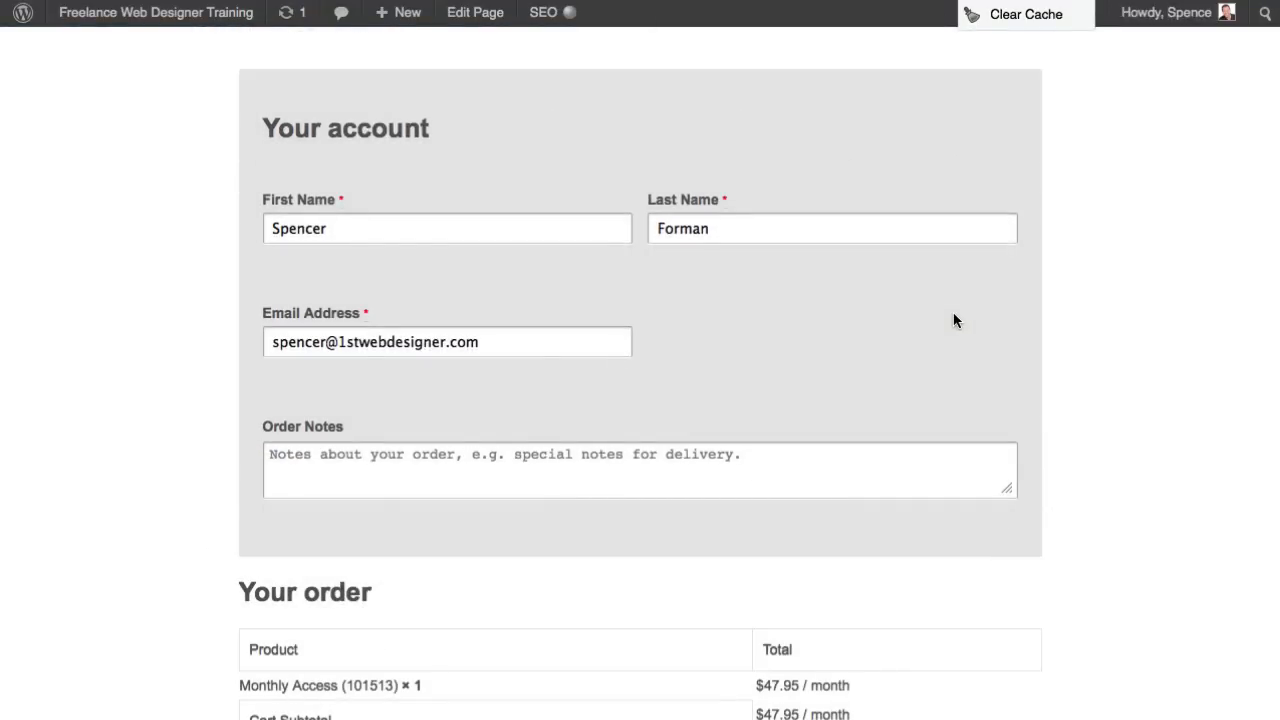
scroll(953, 320, down, 3)
scroll(953, 320, up, 5)
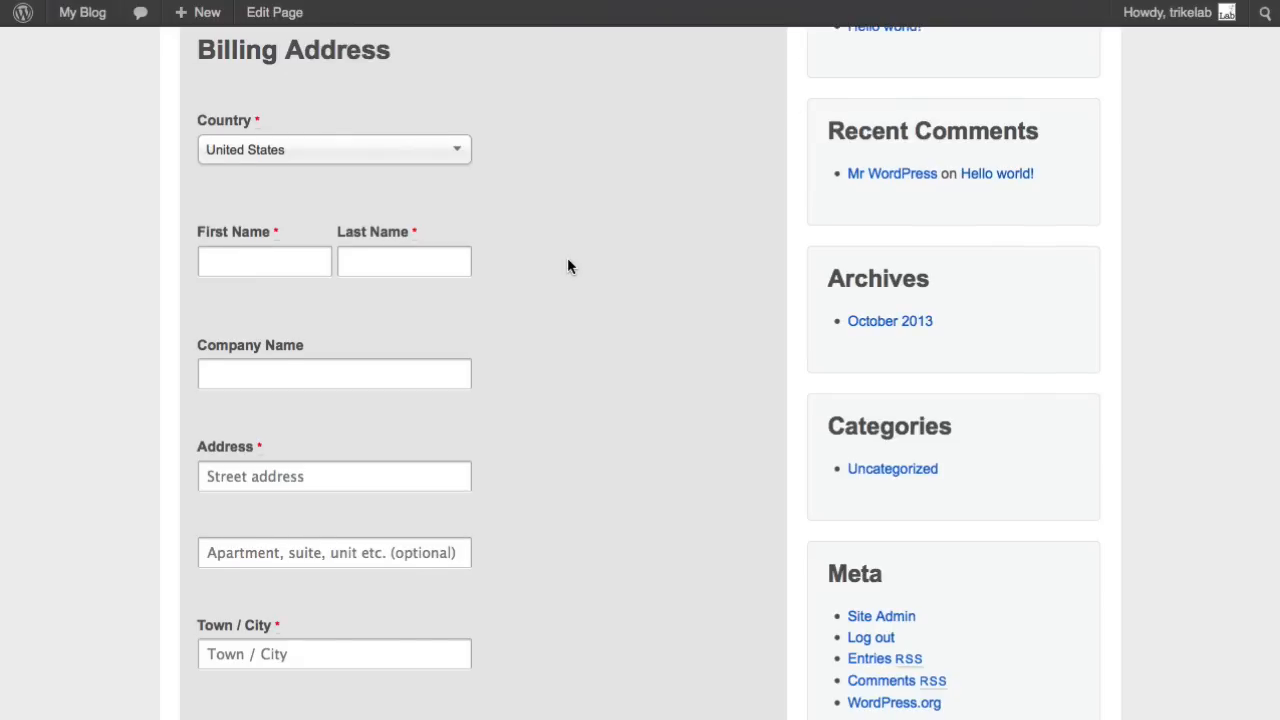
scroll(567, 261, down, 2)
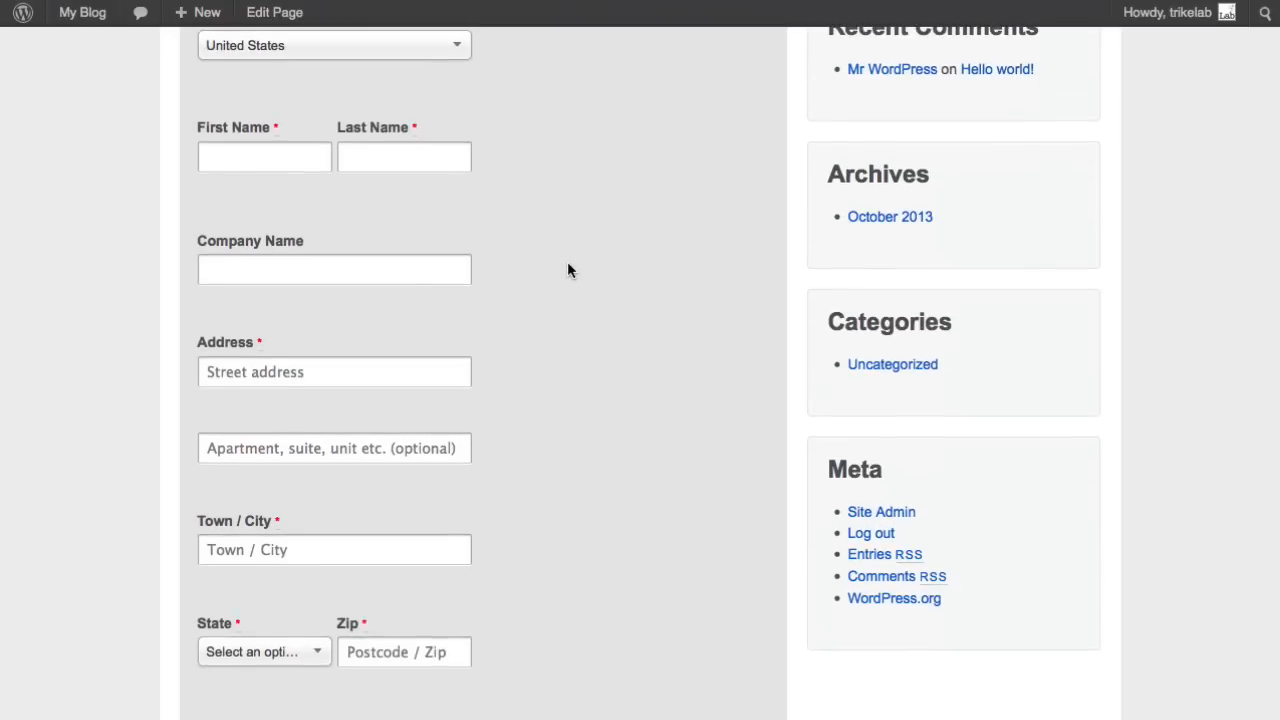
Review the order summary and payment method at the end of the Basic Level checkout page
scroll(567, 265, down, 12)
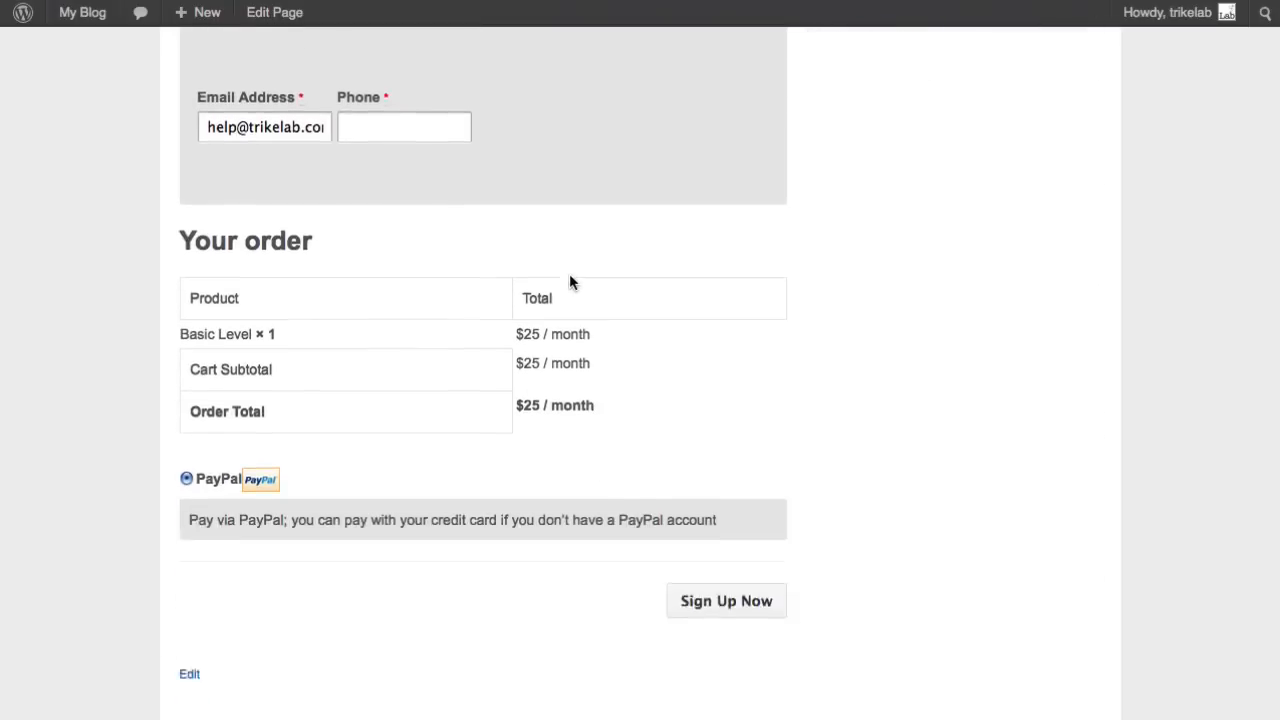
scroll(570, 283, down, 2)
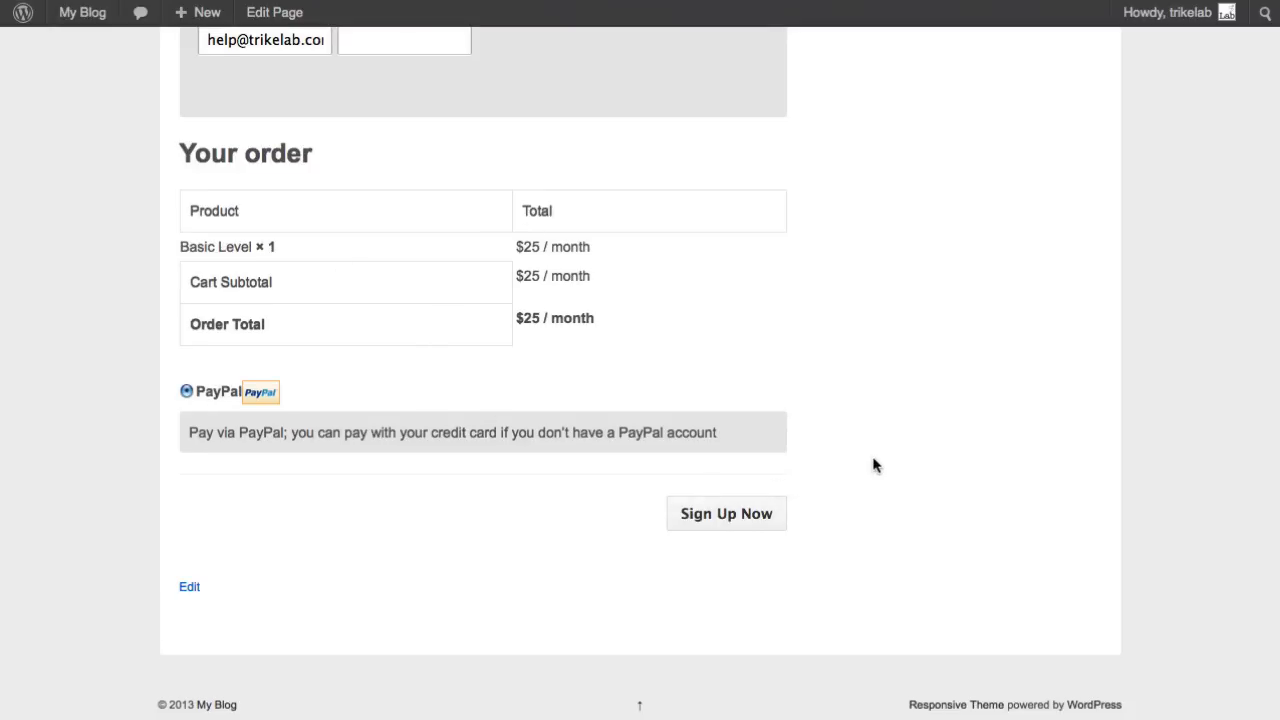
scroll(872, 463, up, 15)
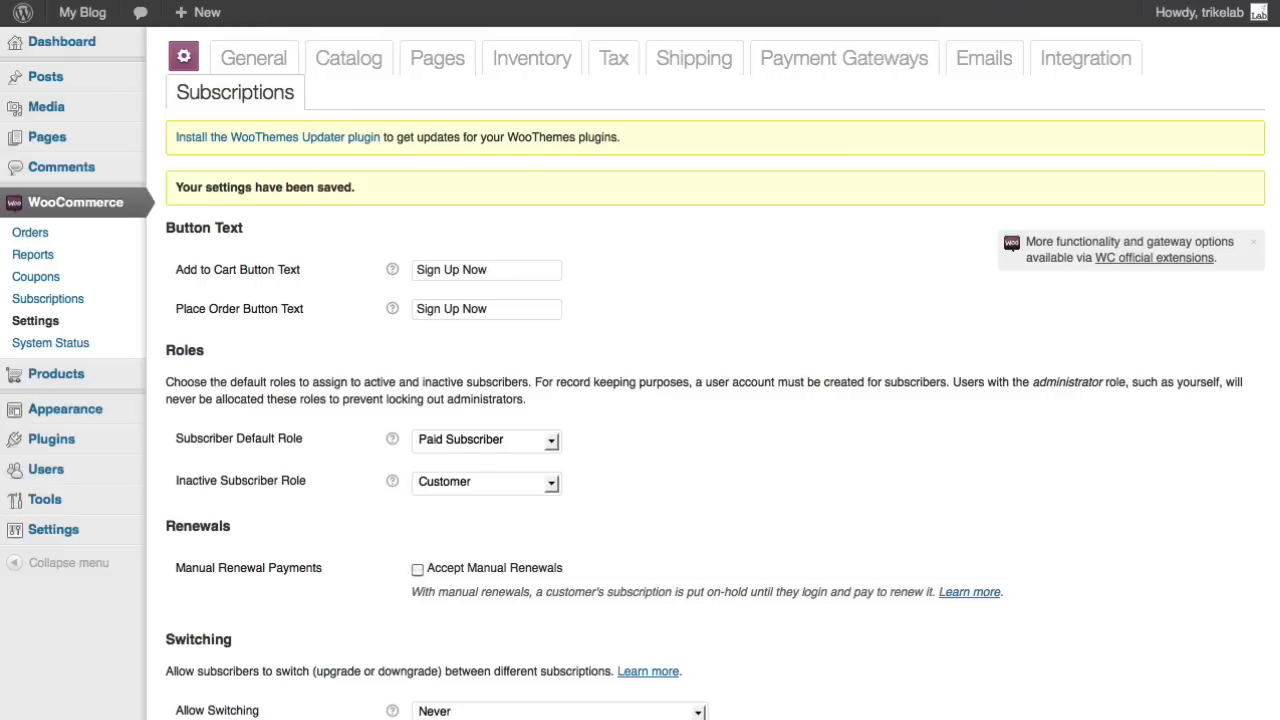
Create a new WordPress page titled "Stuff for Paid Subscribers Only"
mouse_move(75, 137)
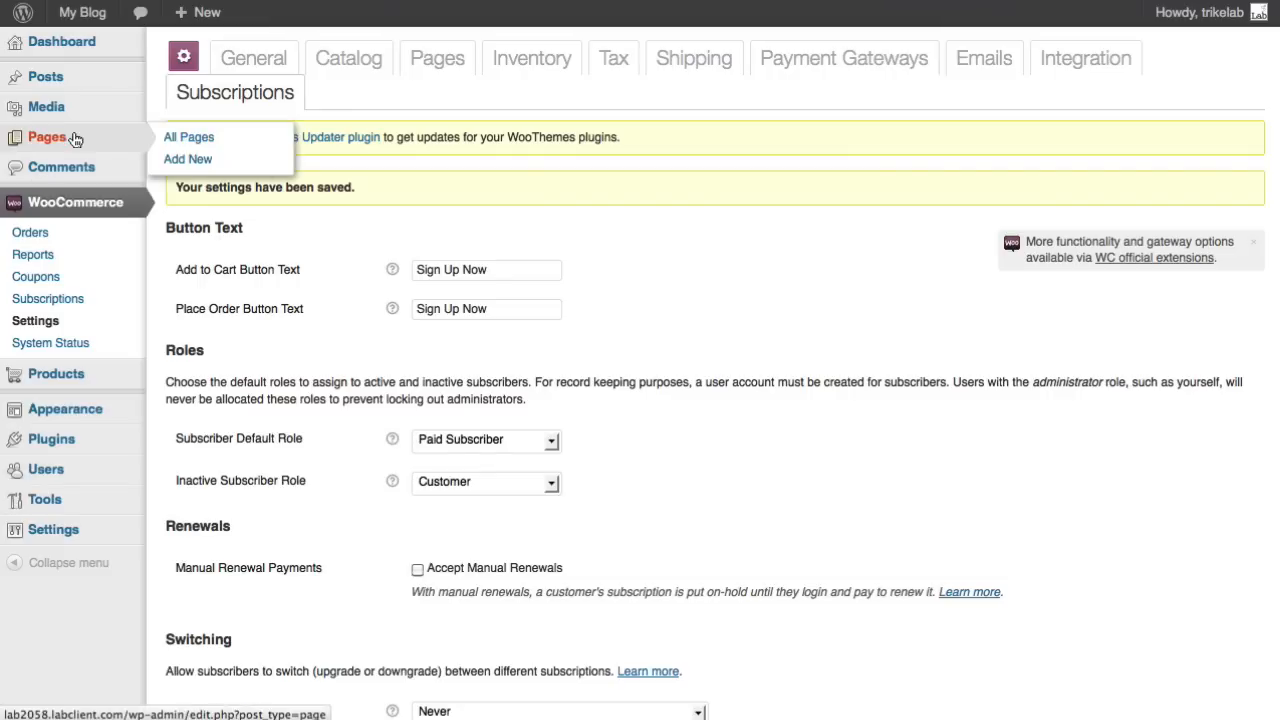
click(189, 150)
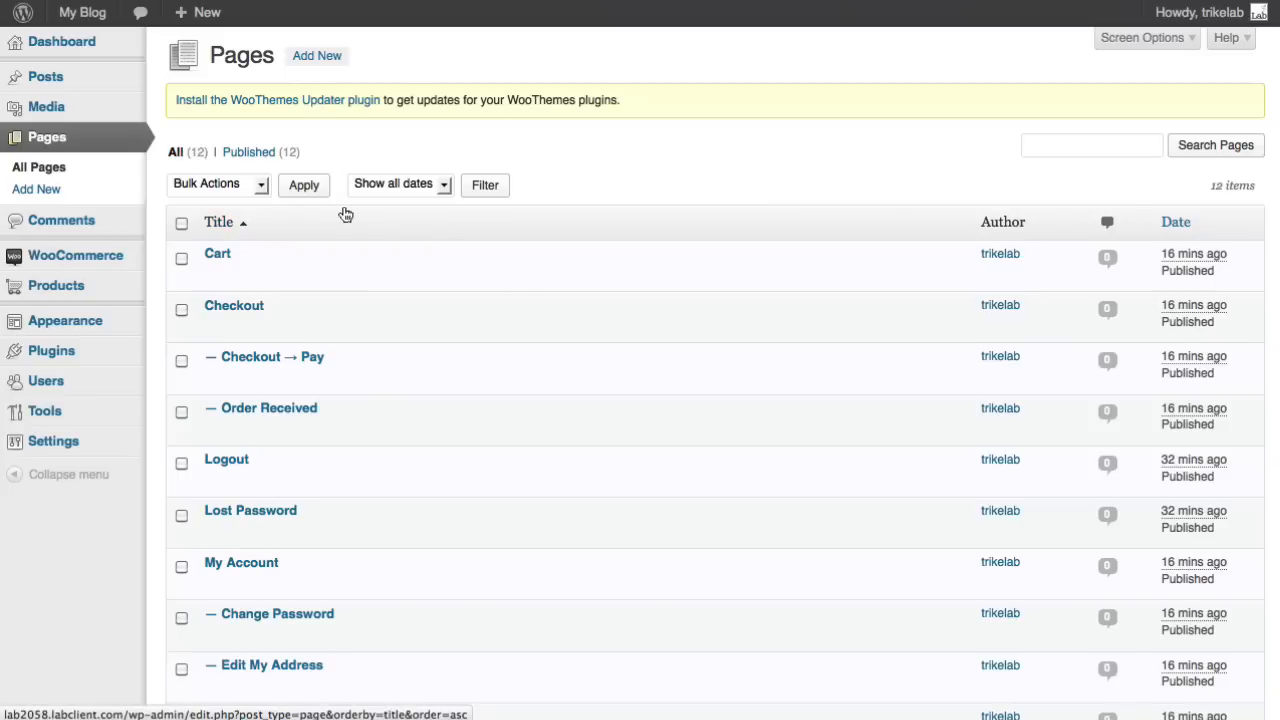
click(328, 57)
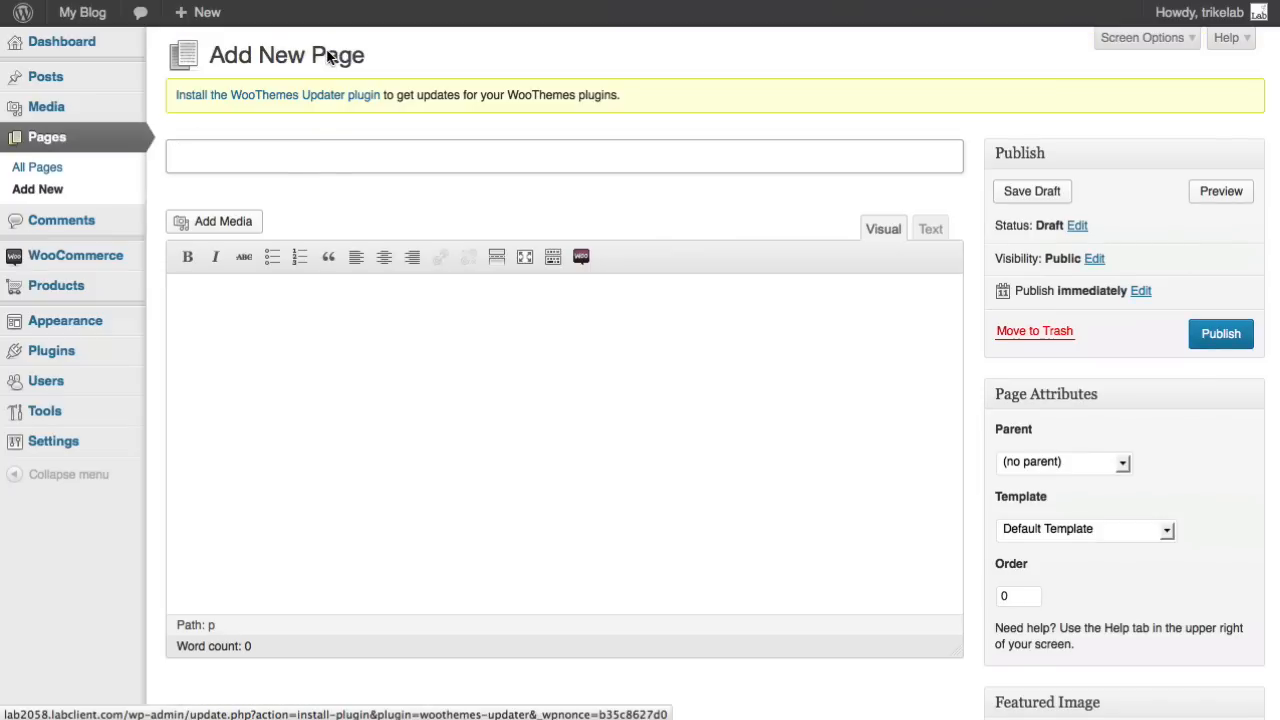
text(Stuff for S)
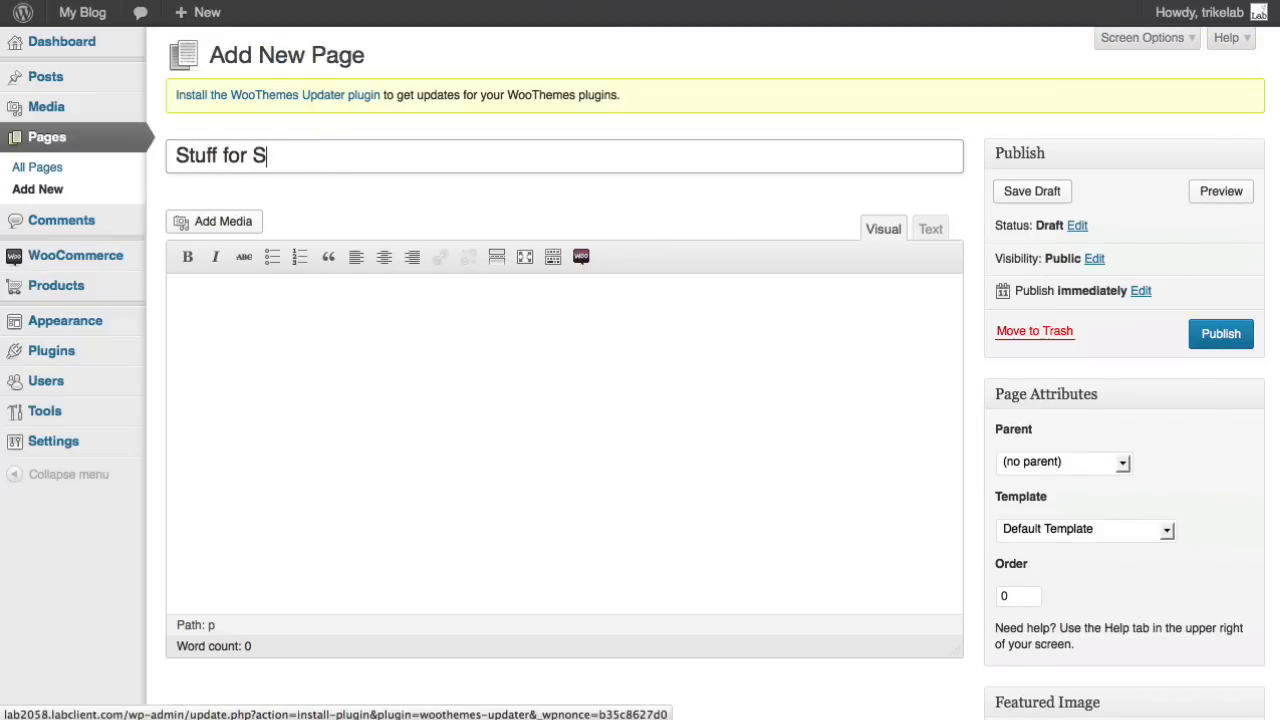
key(BackSpace)
text(Paid Subscriber)
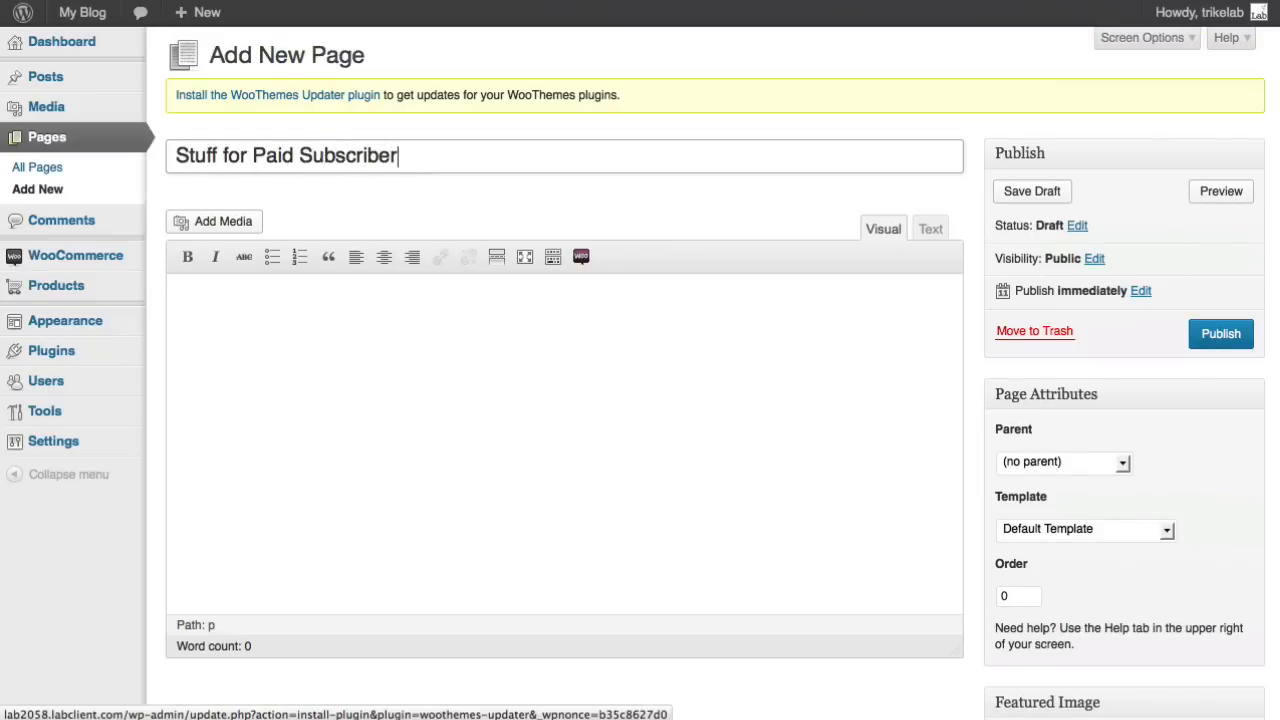
text(s Only)
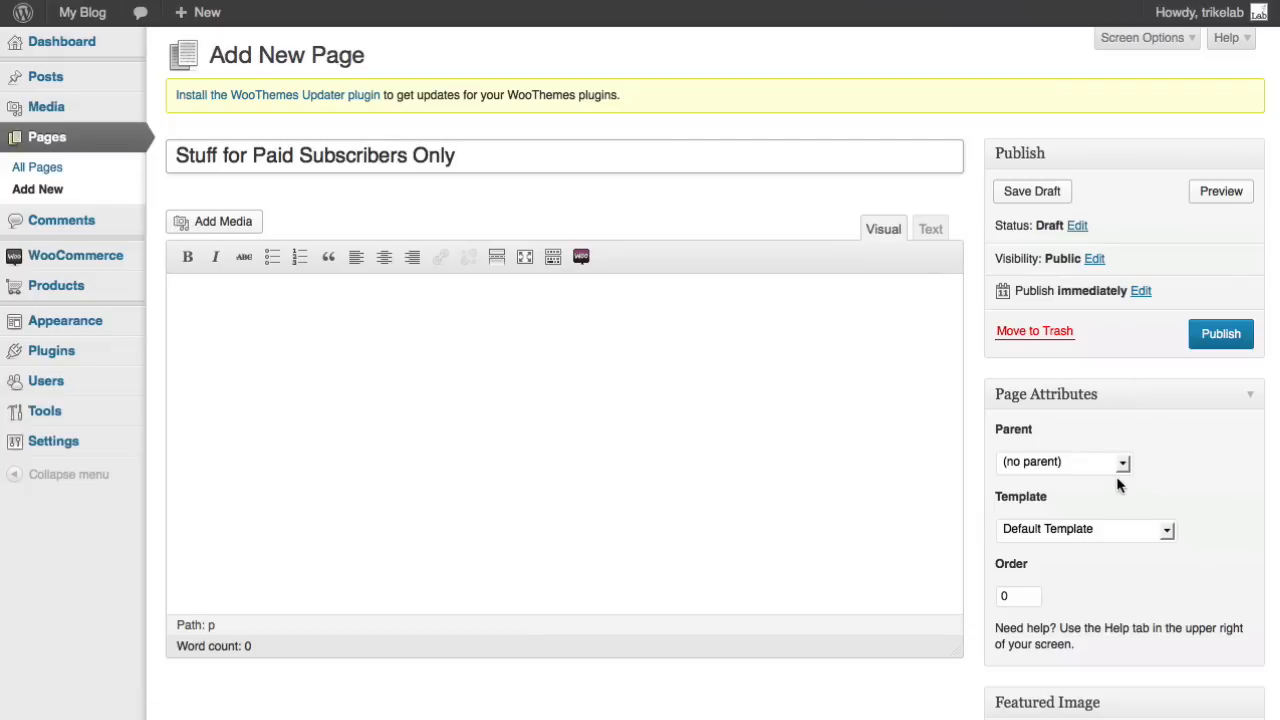
Limit the new page's content permissions to the Administrator, Editor and Paid Subscriber roles
scroll(1120, 452, down, 5)
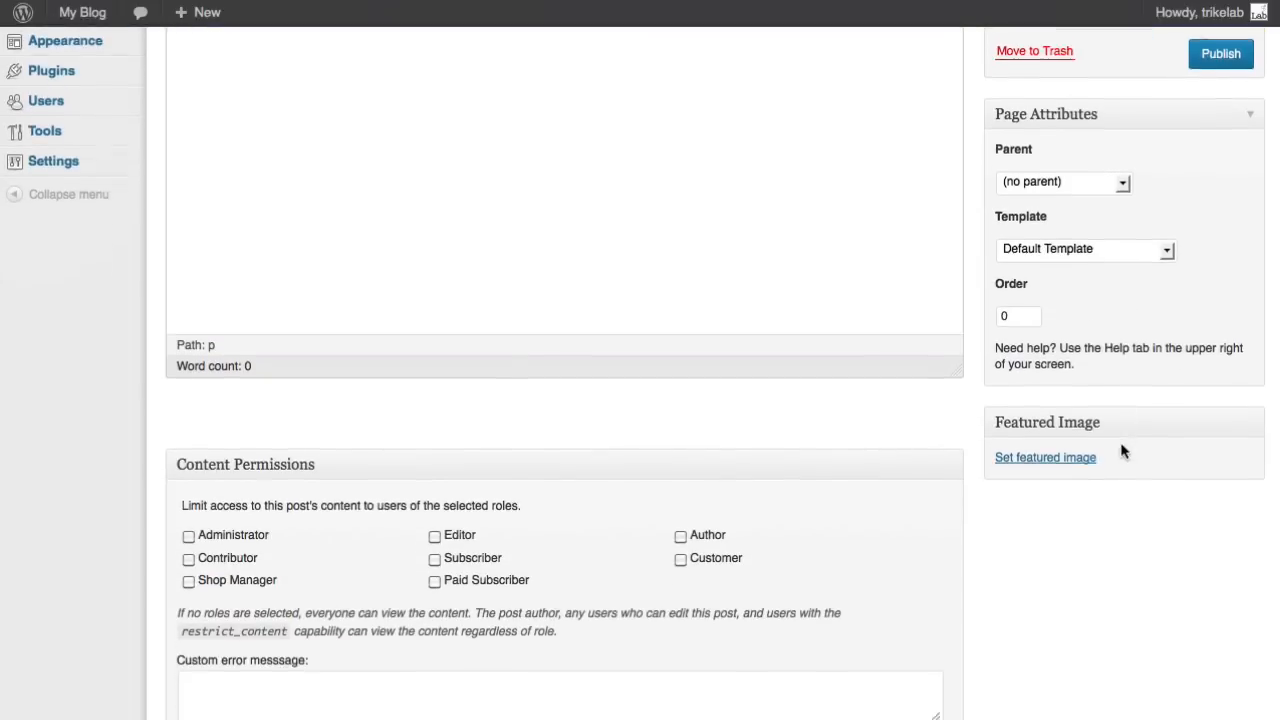
scroll(1120, 452, down, 1)
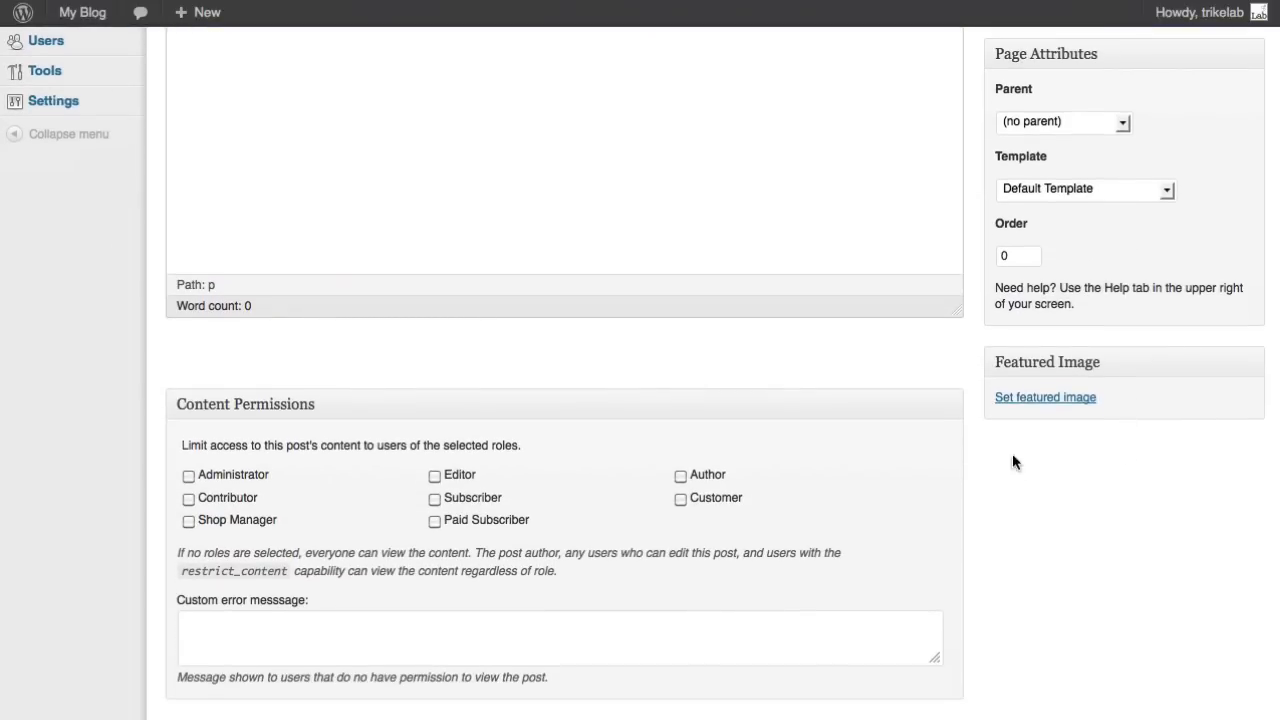
click(189, 476)
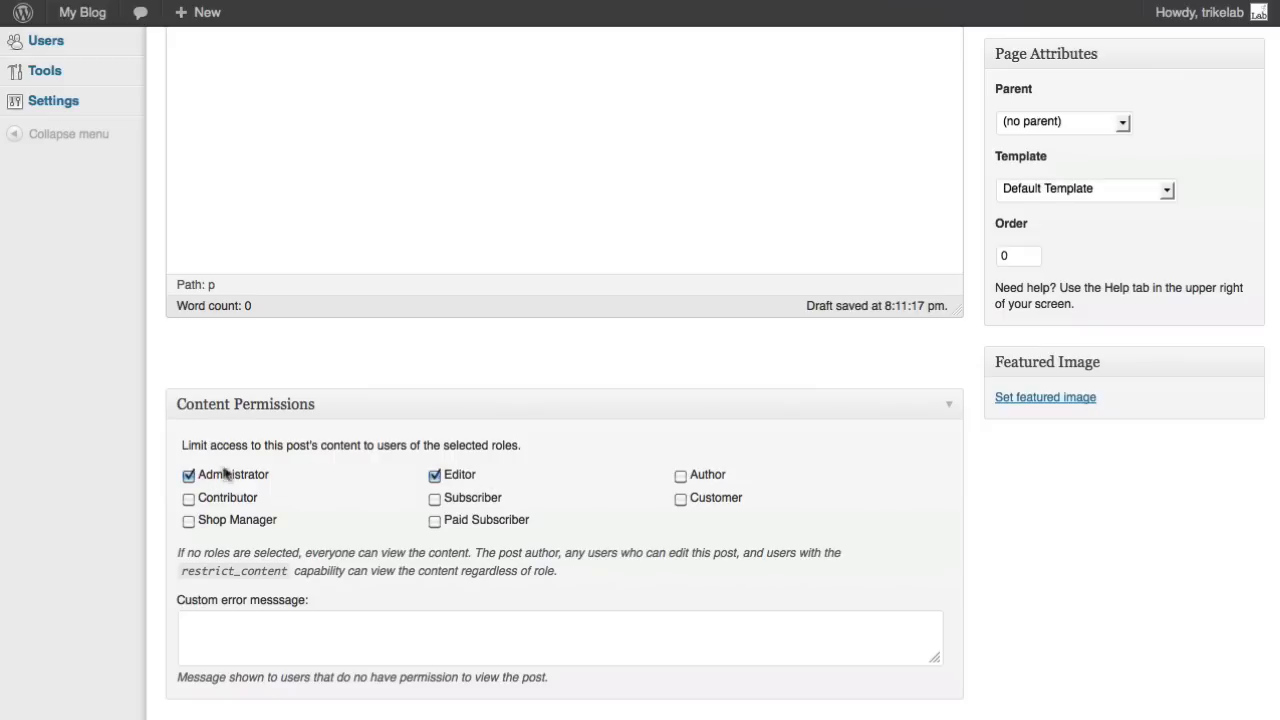
click(435, 521)
Write "THIS CONTENT SHOULD ONLY BE SEEN IF YOU HAVE PROPER ACCESS" as the page's body text
scroll(970, 500, up, 3)
scroll(960, 500, up, 4)
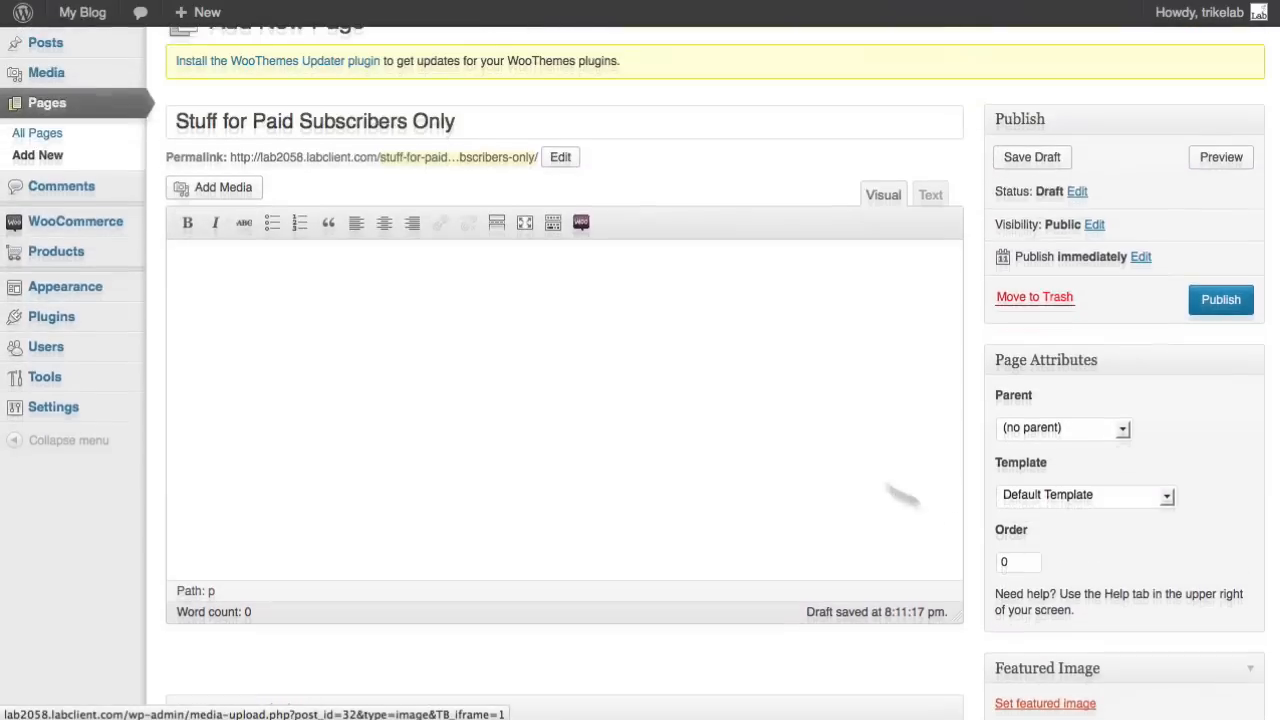
text(TH)
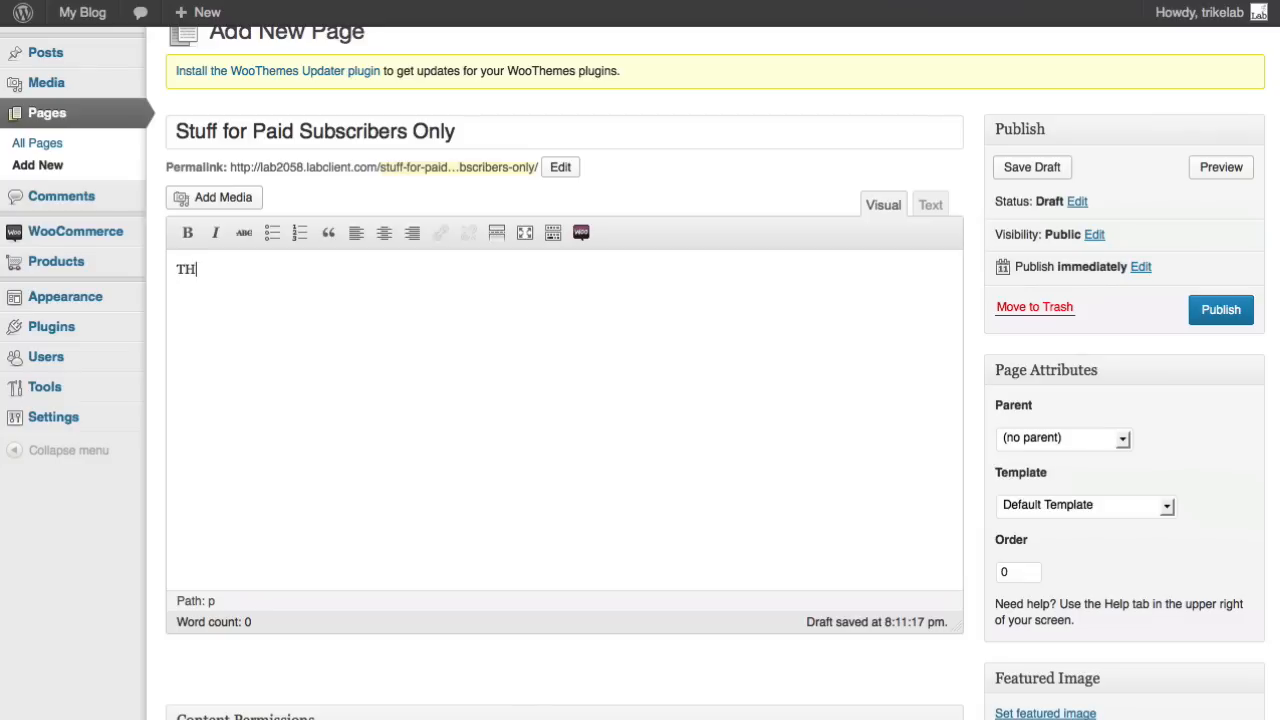
text(IS CONTENT SHOULD O)
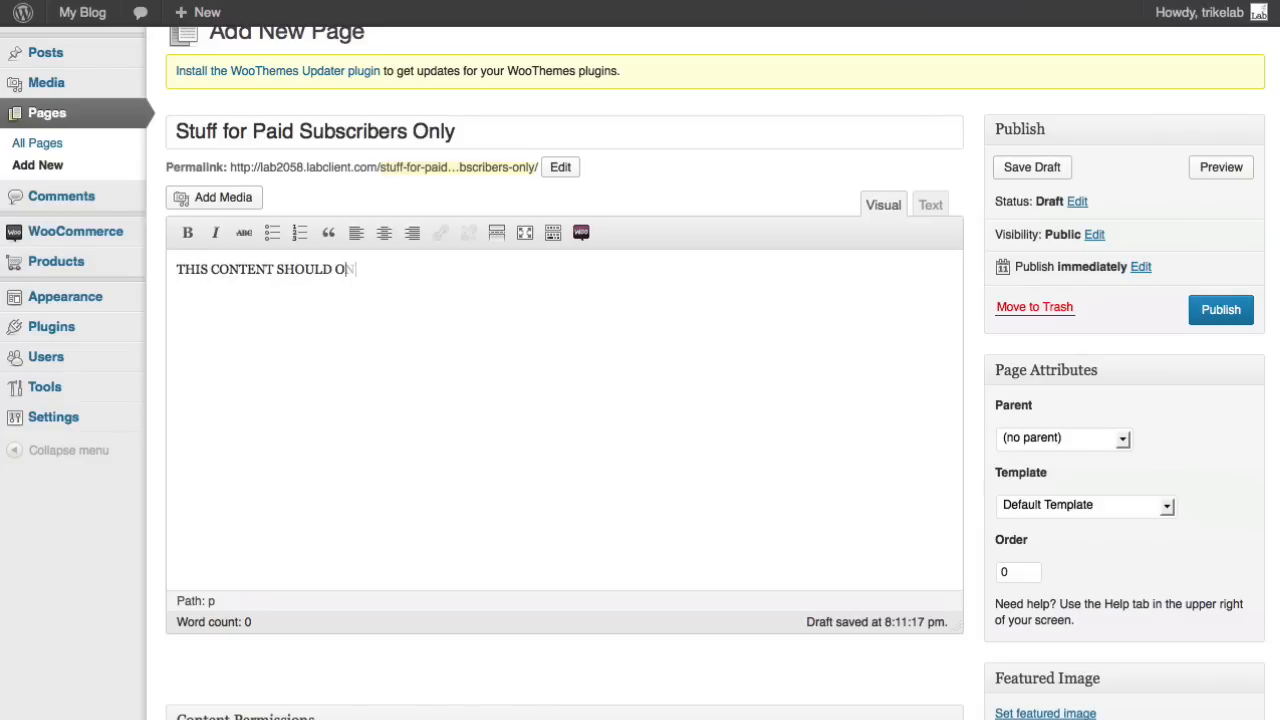
text(NLY BE SEEN IF Y)
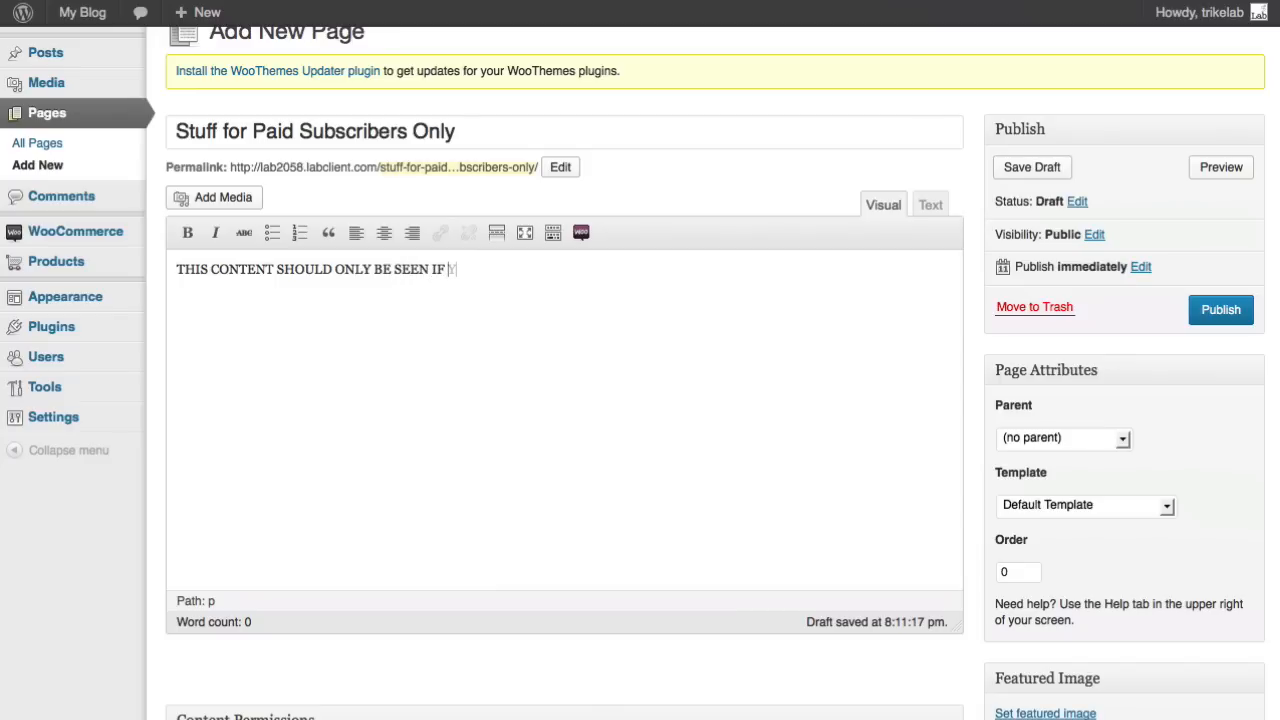
text(OU HAVE PROPER ACCESS)
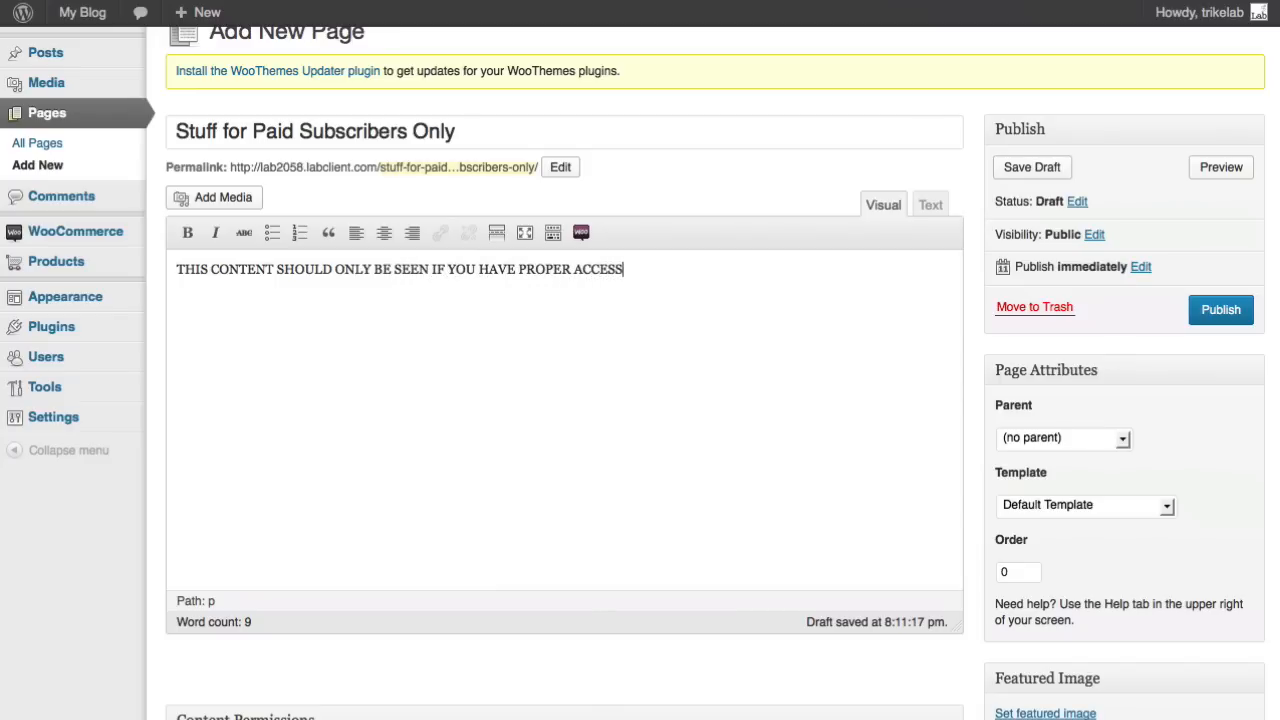
drag(648, 288, 259, 260)
click(577, 365)
Insert the pirate_treasure.png image from the media library below the body text and publish the page
click(229, 196)
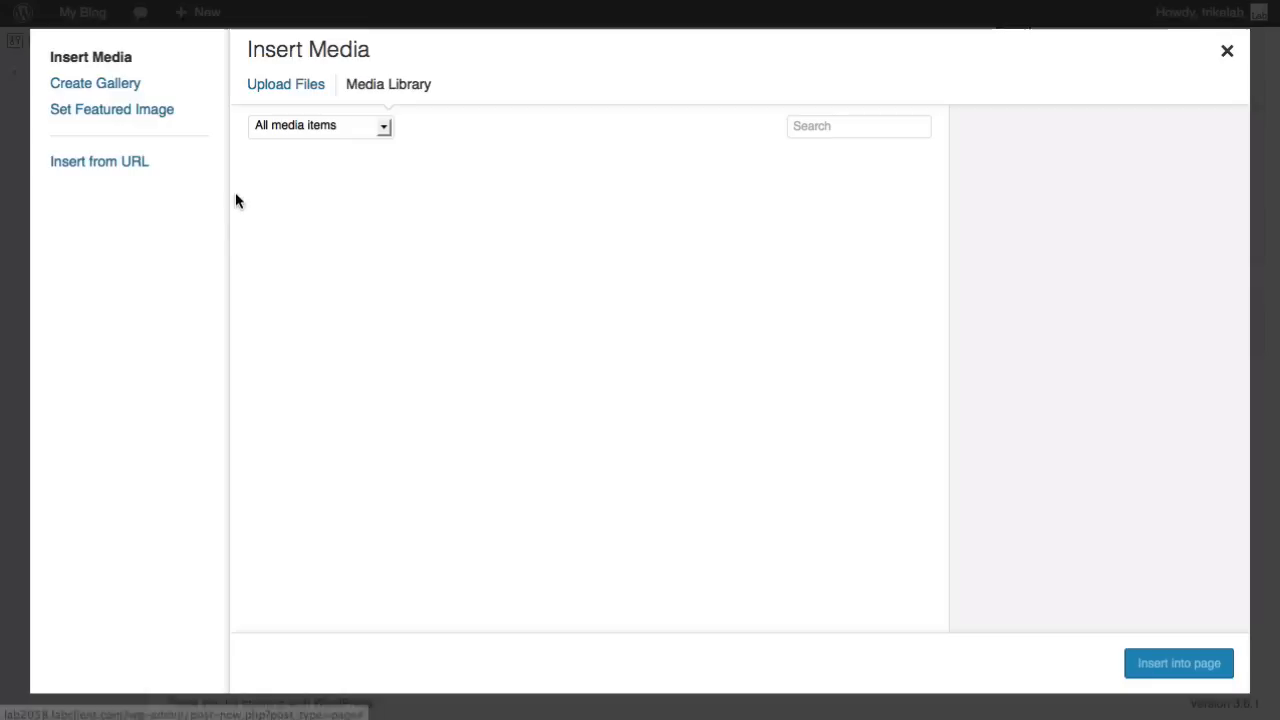
click(354, 216)
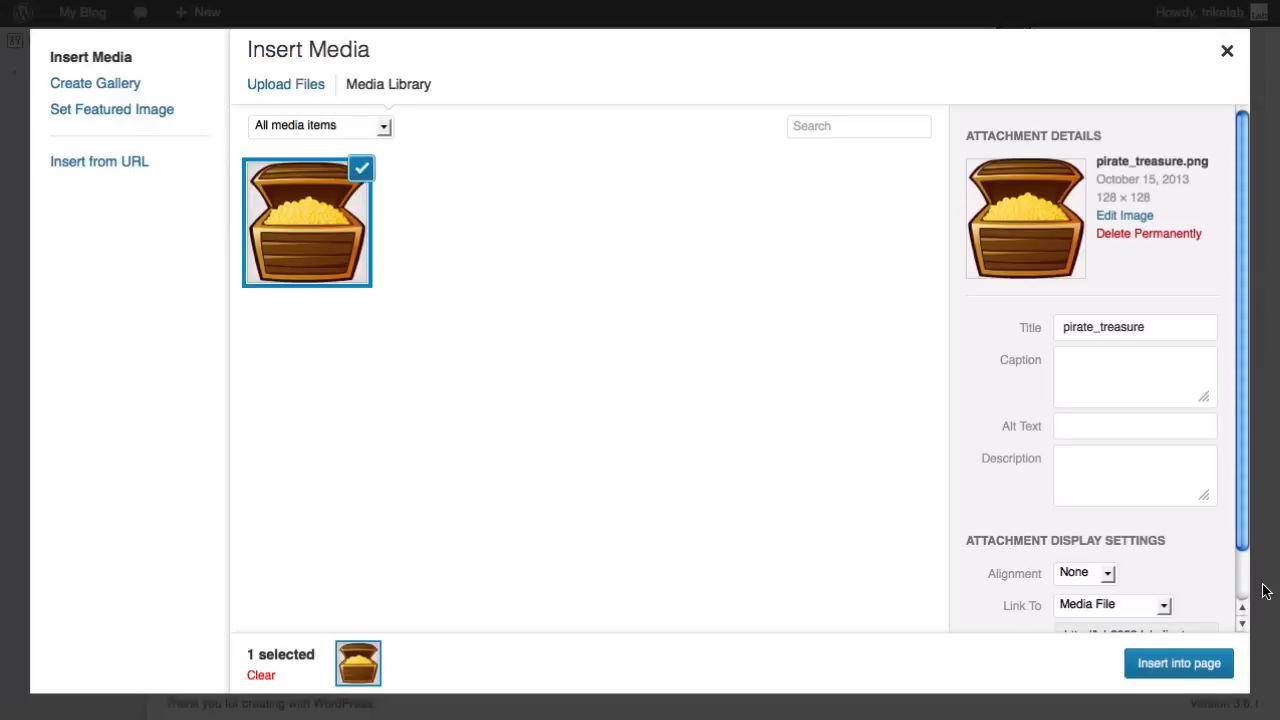
click(1180, 664)
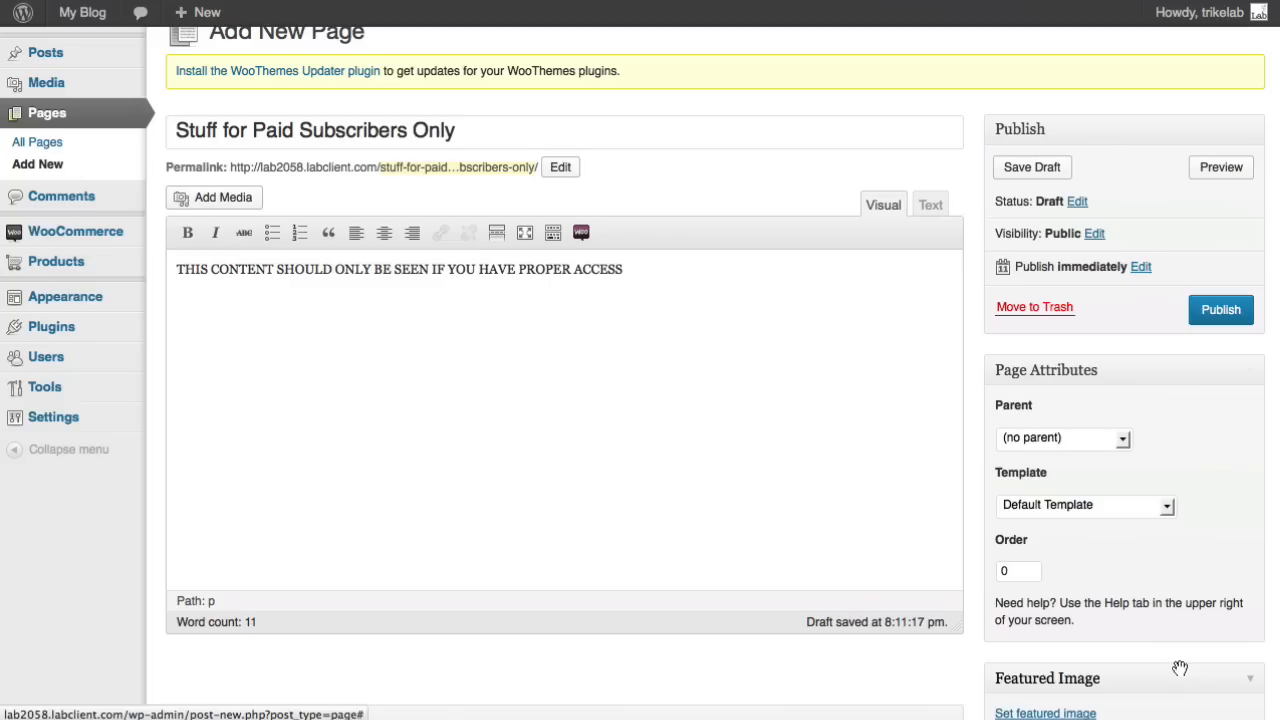
click(1212, 314)
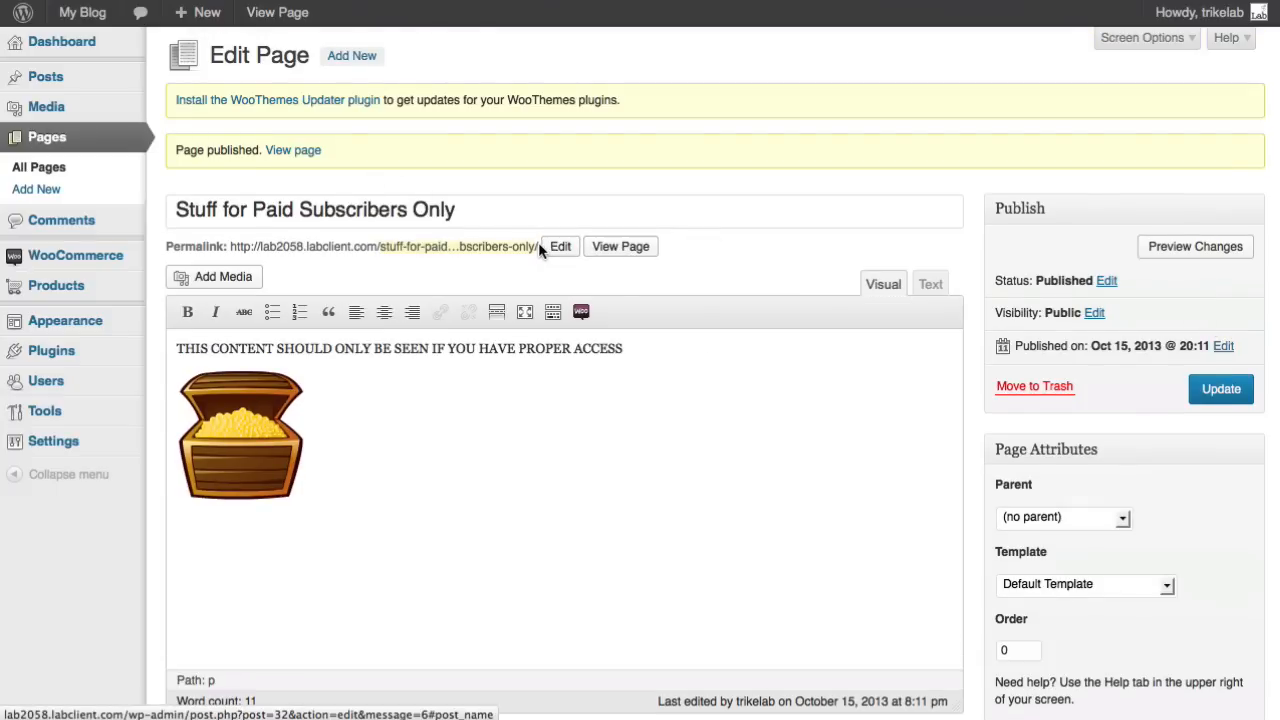
View the published page in a new browser tab while logged in, and return to its editor
drag(522, 243, 578, 250)
right_click(617, 250)
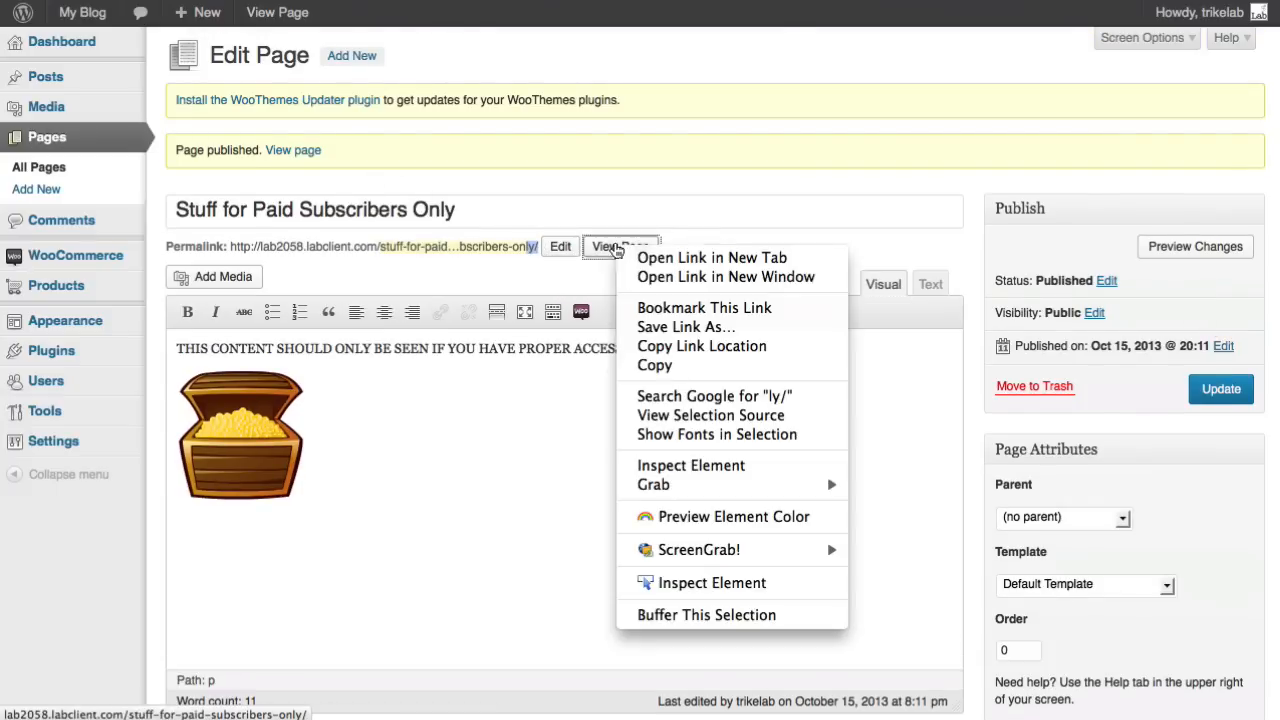
click(650, 257)
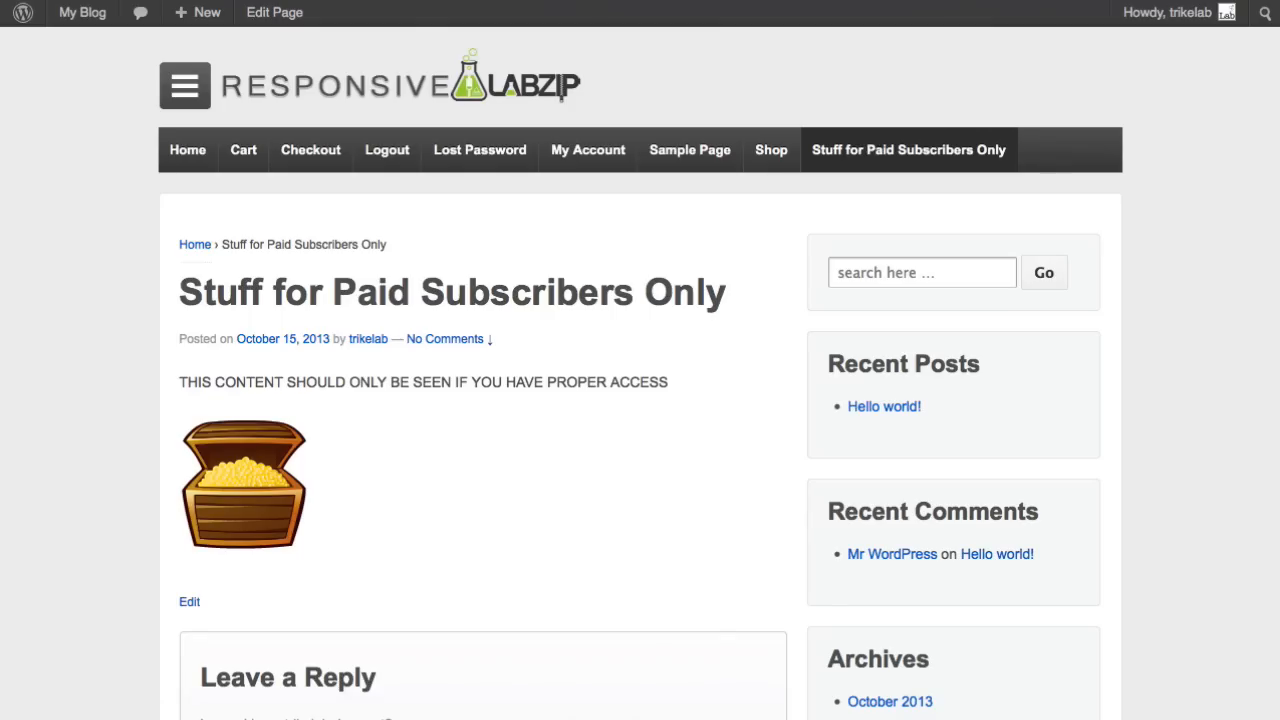
key(ctrl+shift+Tab)
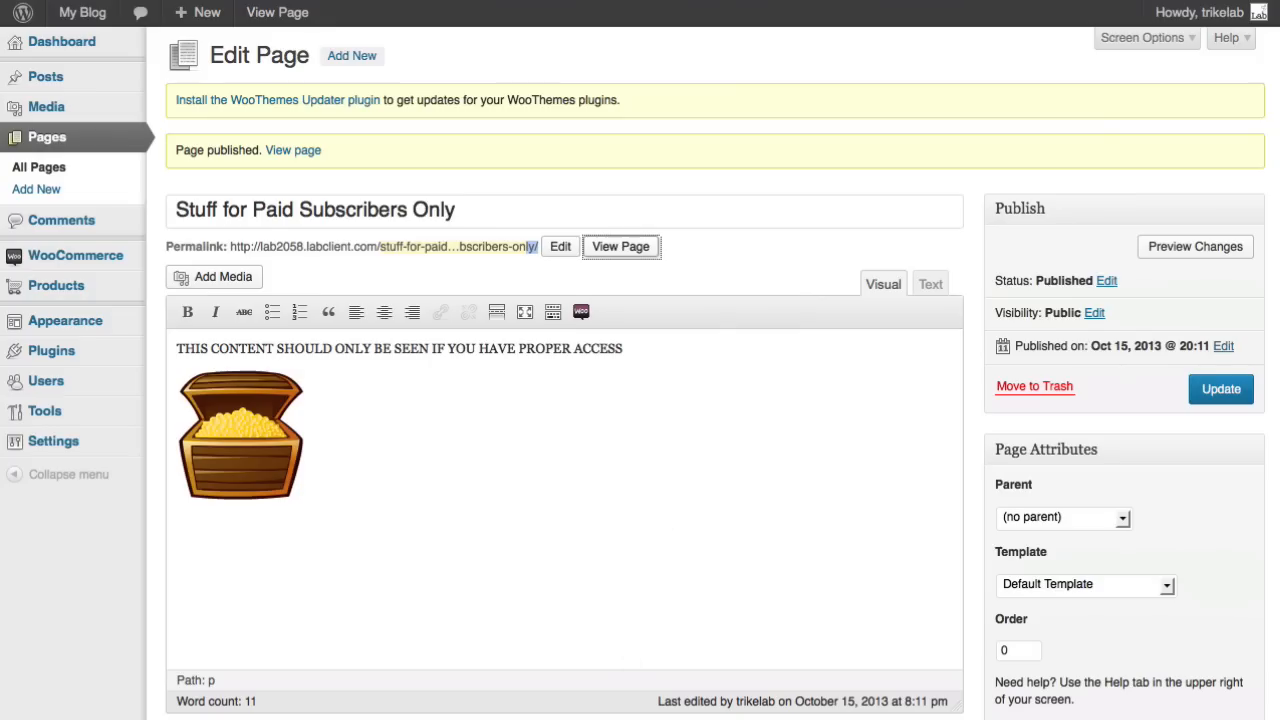
key(super+Tab)
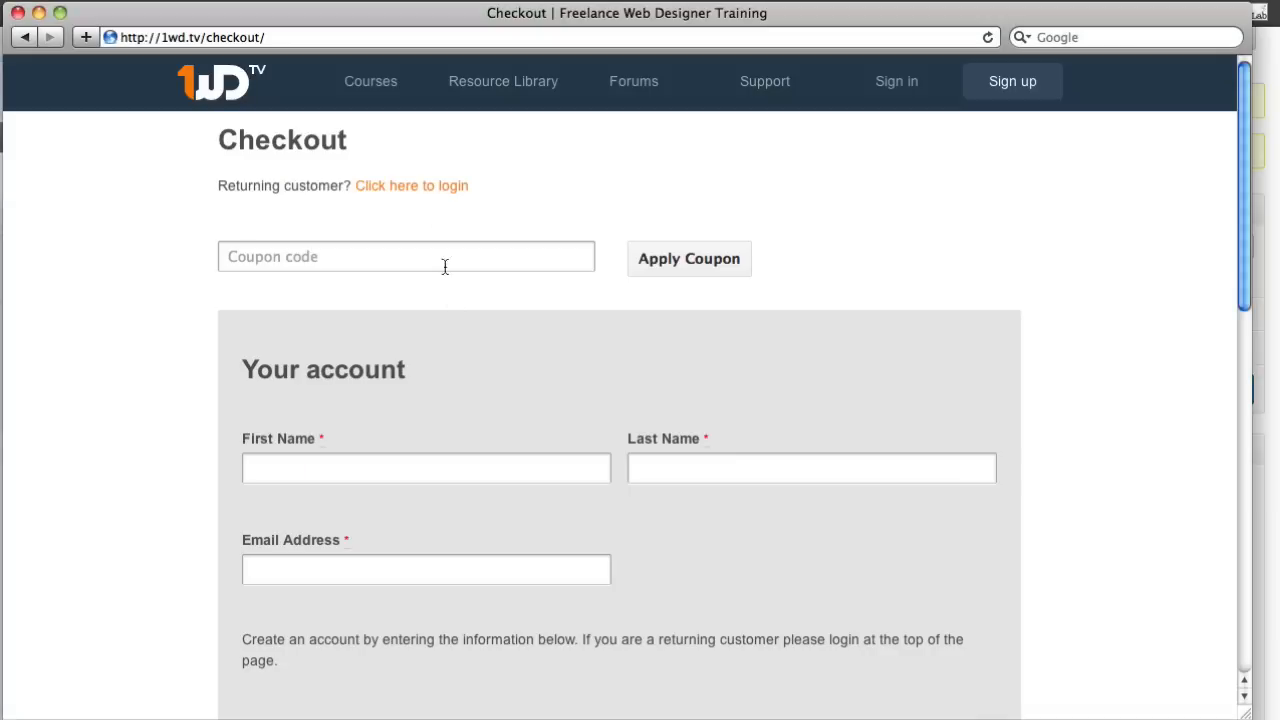
click(355, 40)
key(super+a)
text(http://lab2058.labclient.com/stuff-for-paid-subscribers-only/)
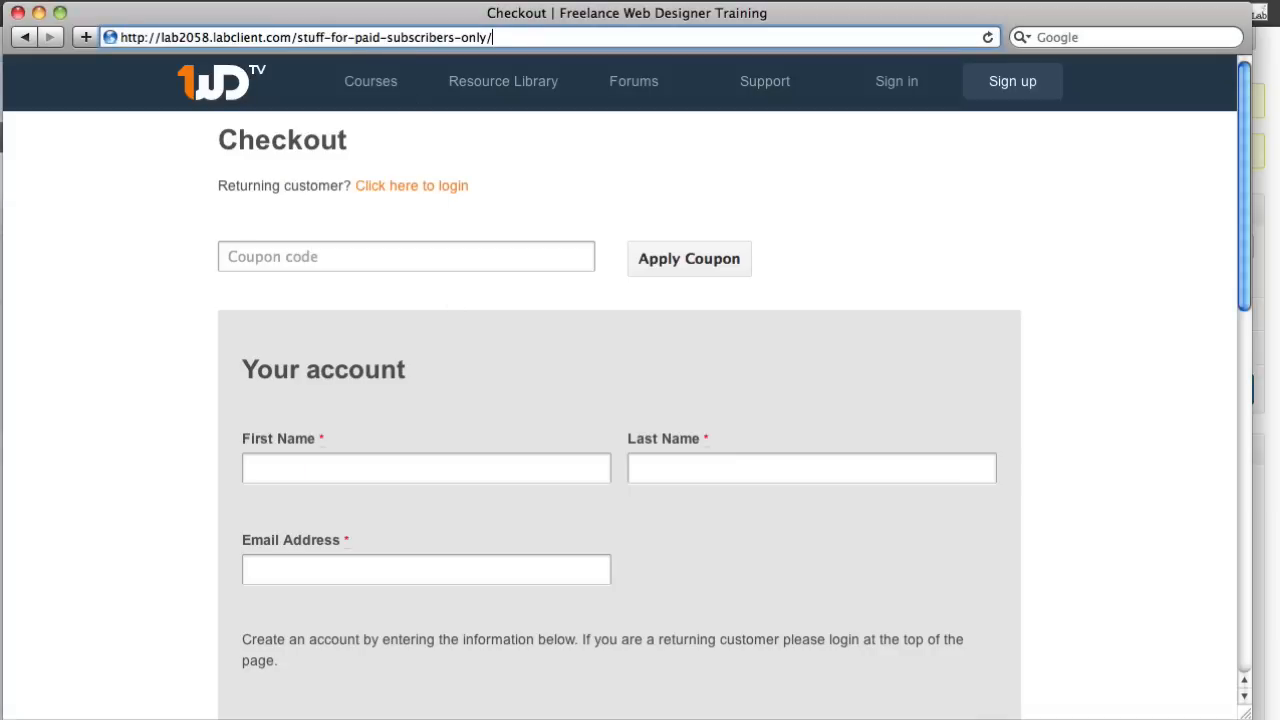
key(Return)
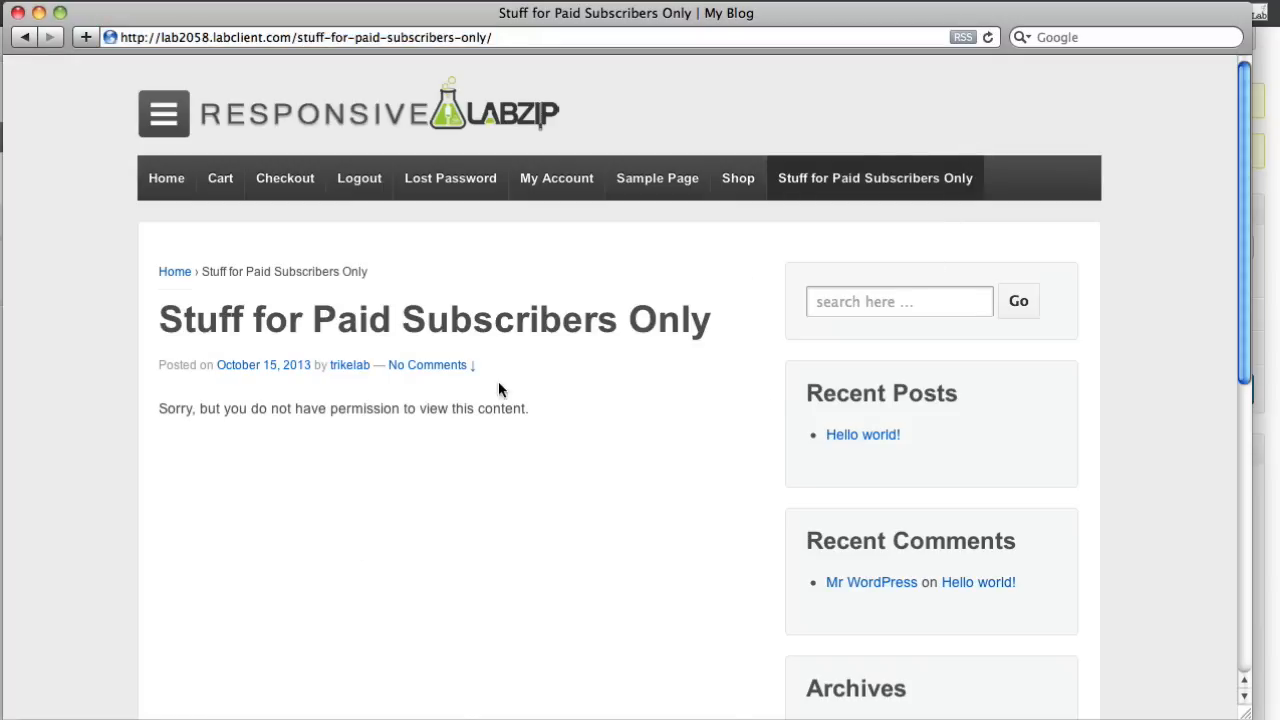
drag(157, 318, 657, 310)
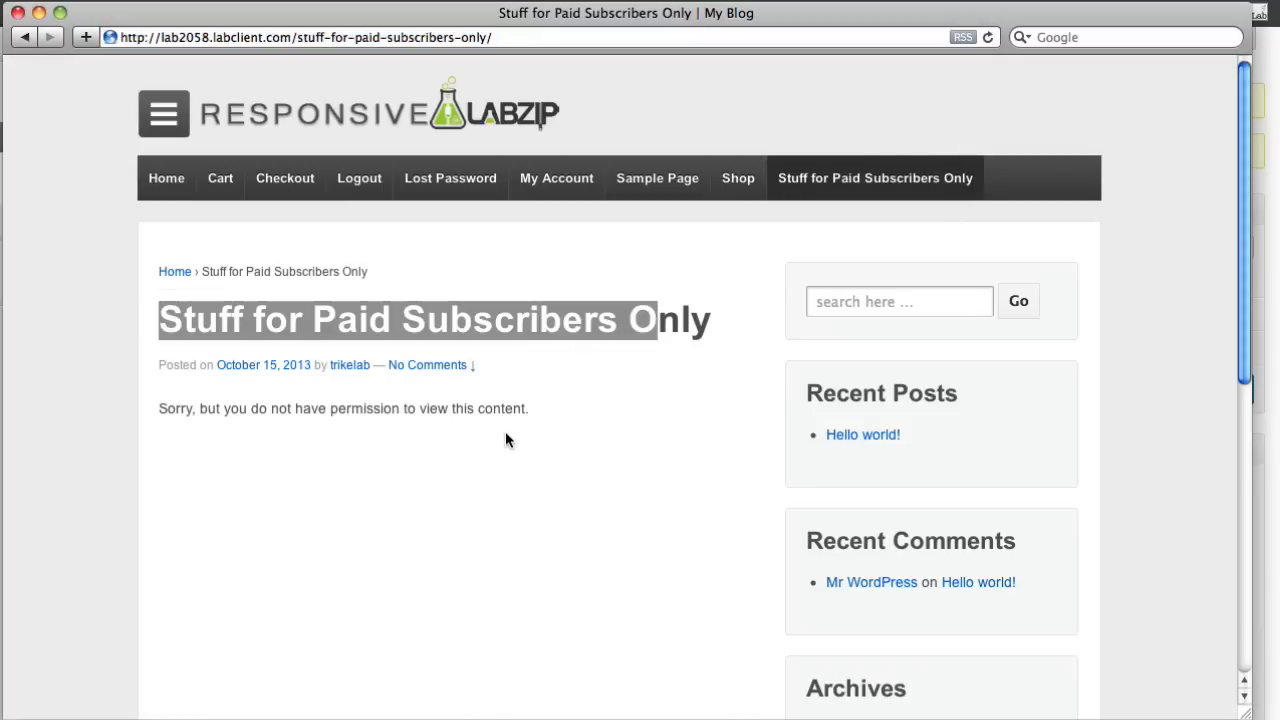
triple_click(271, 395)
click(432, 417)
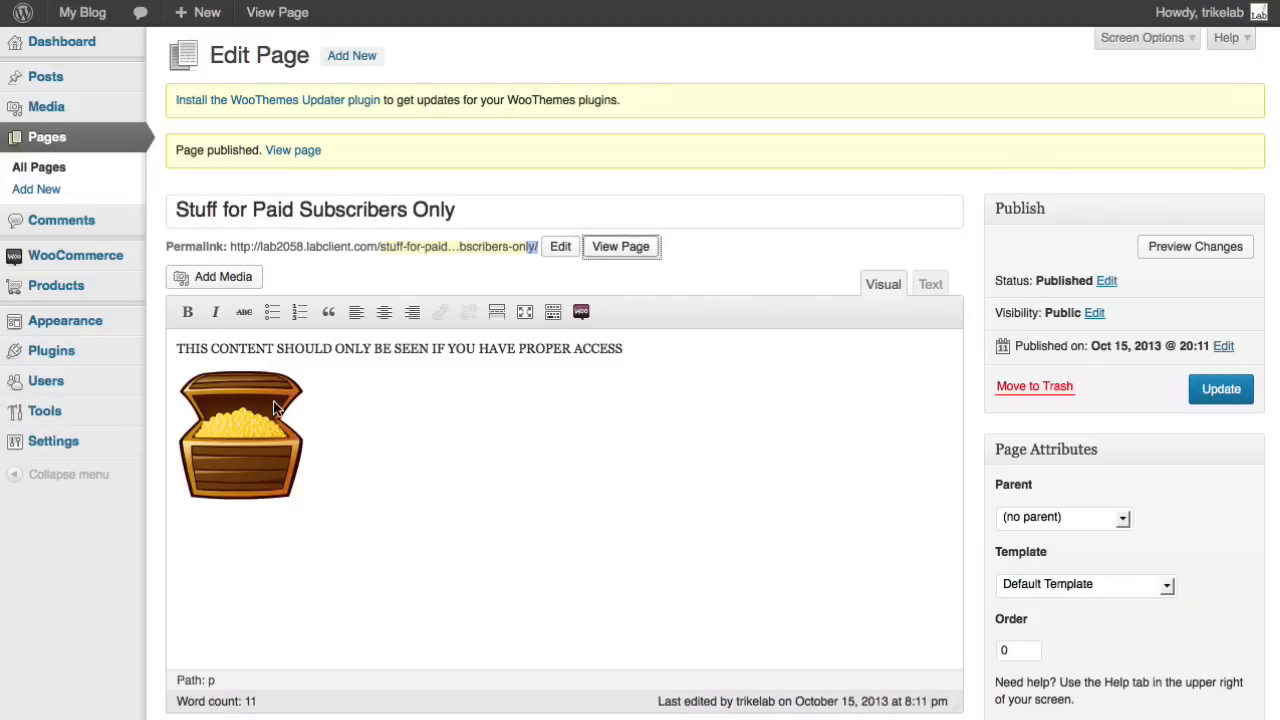
Save "YO! Please join to see this stuff!" as the page's custom error message and reload the page in the logged-out browser
scroll(484, 416, down, 5)
scroll(481, 416, down, 2)
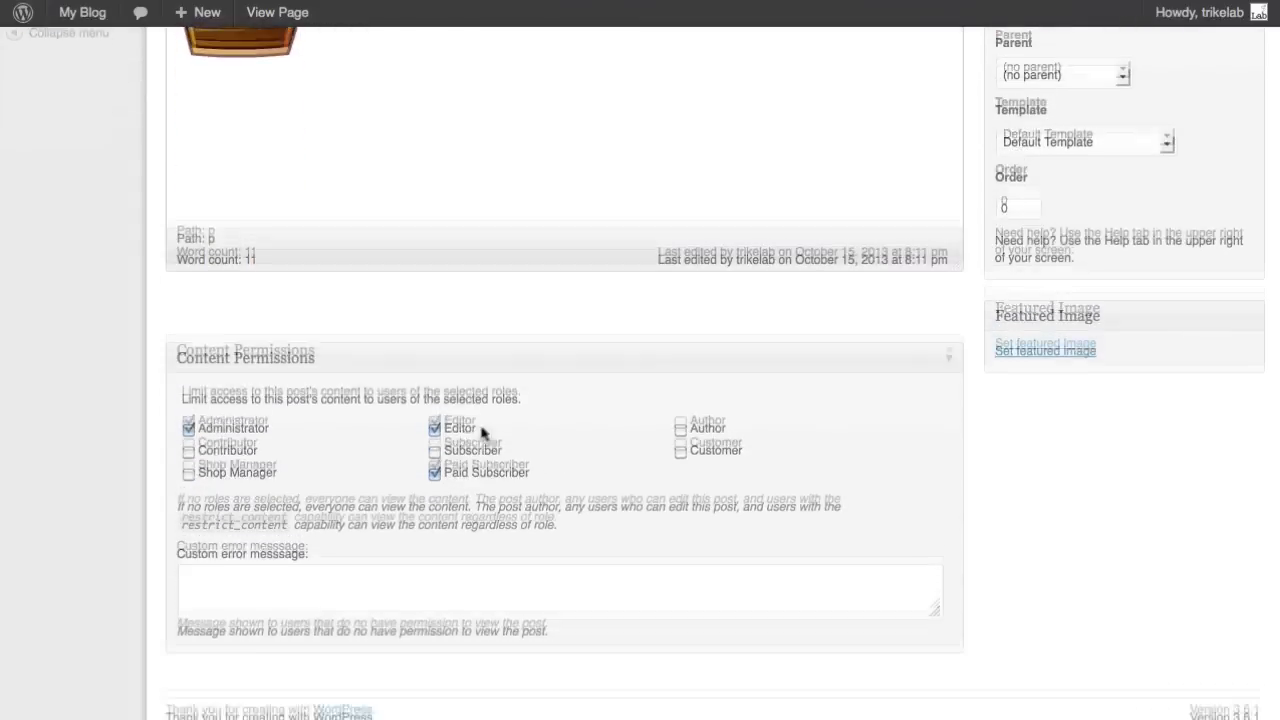
click(335, 577)
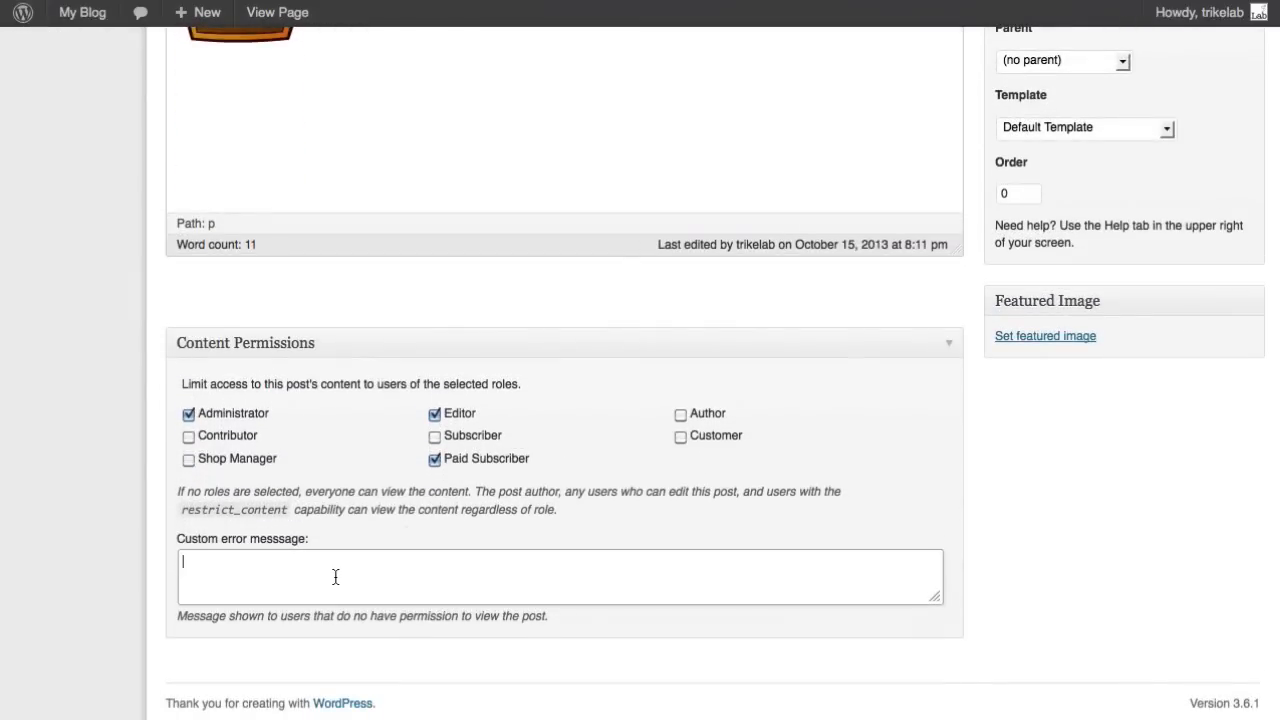
text(YO! Please join to see this sut)
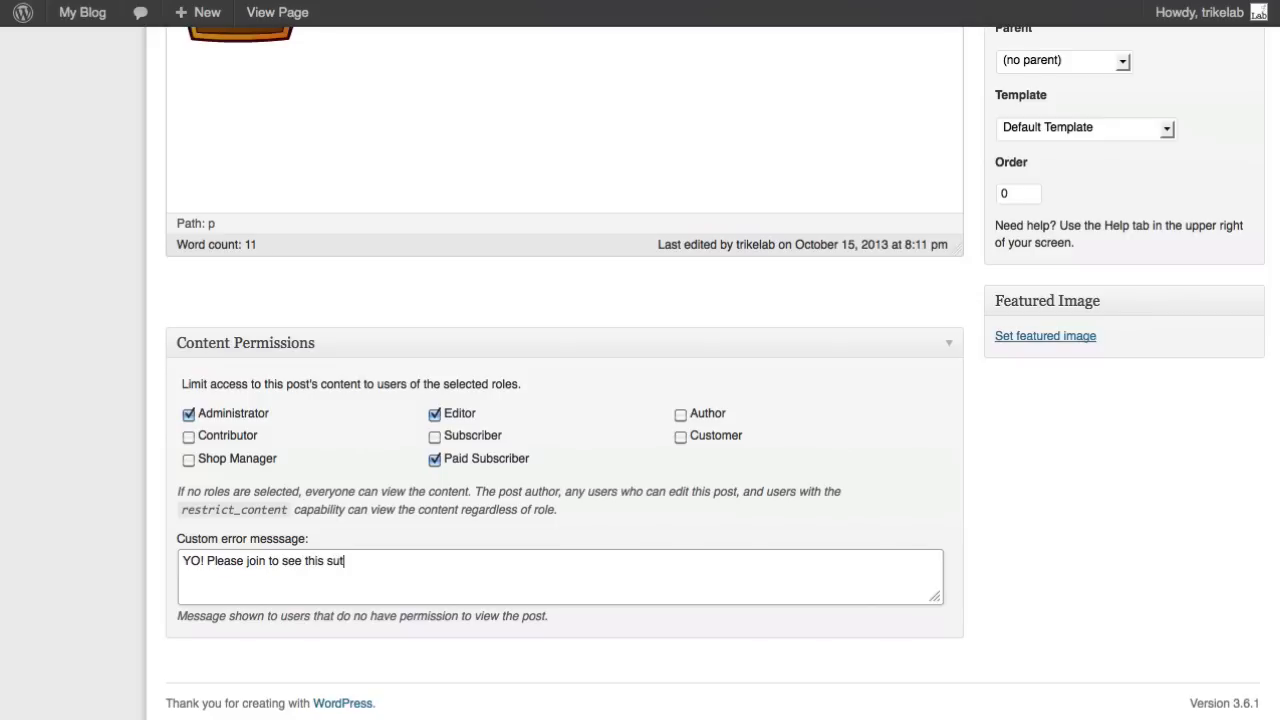
key(BackSpace)
key(BackSpace)
text(tuff)
scroll(891, 690, up, 10)
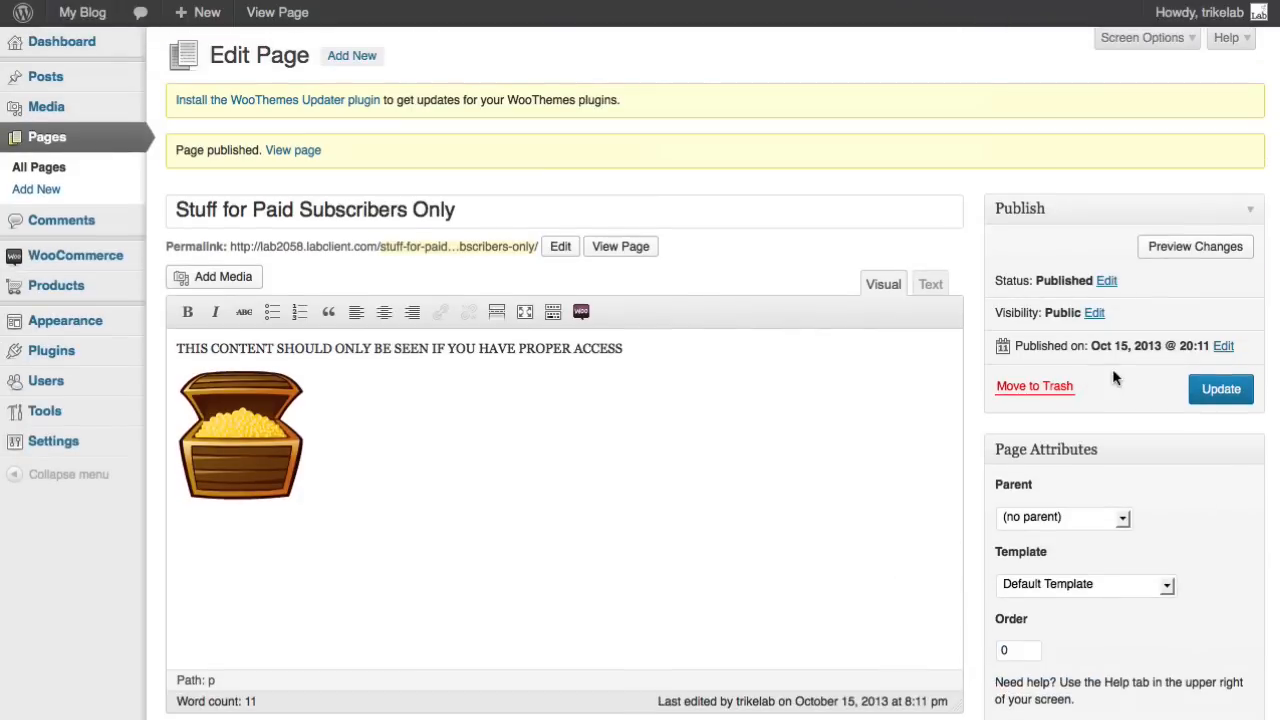
click(1220, 388)
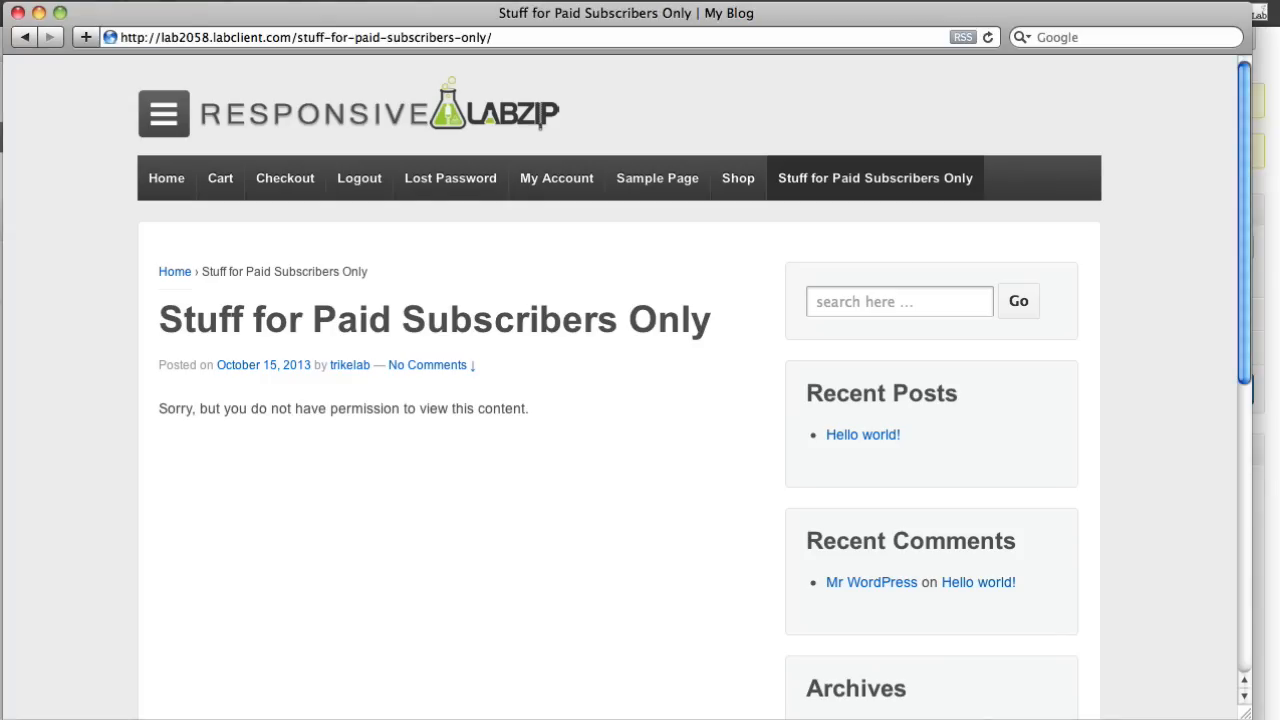
key(super+r)
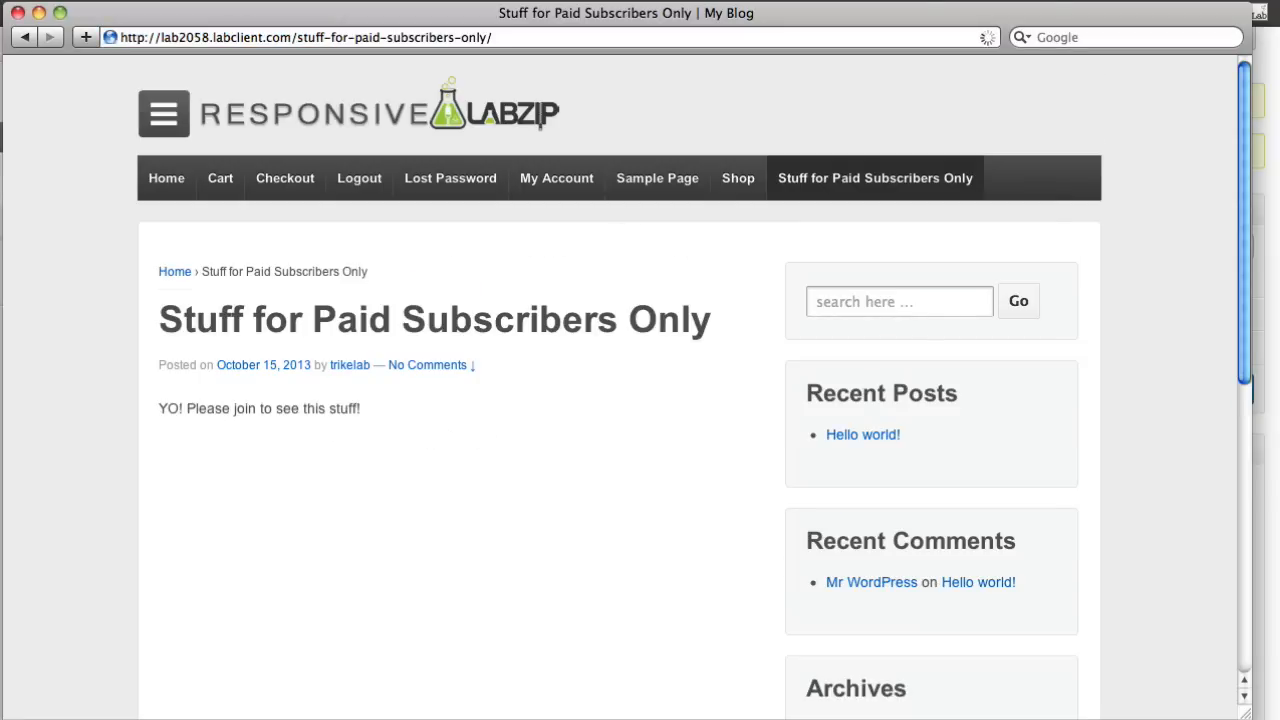
Open the Basic Level product page from the shop in the logged-out browser and copy its URL
click(738, 180)
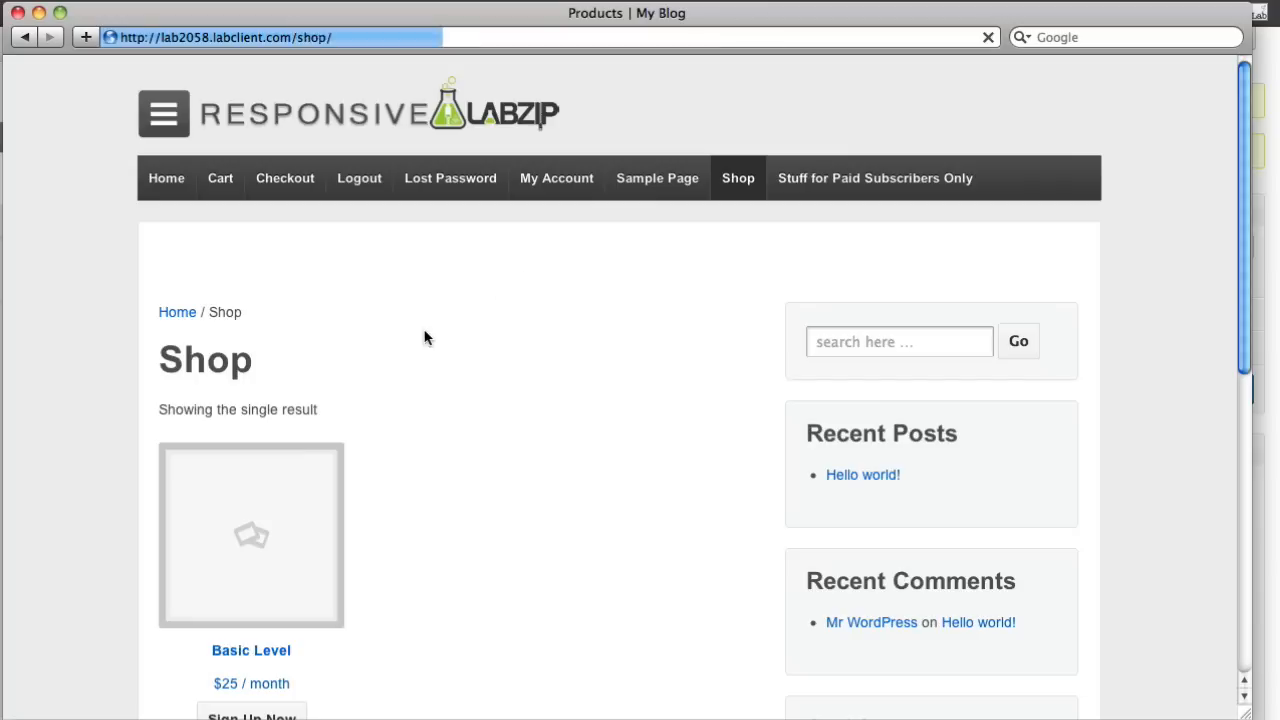
scroll(303, 506, down, 5)
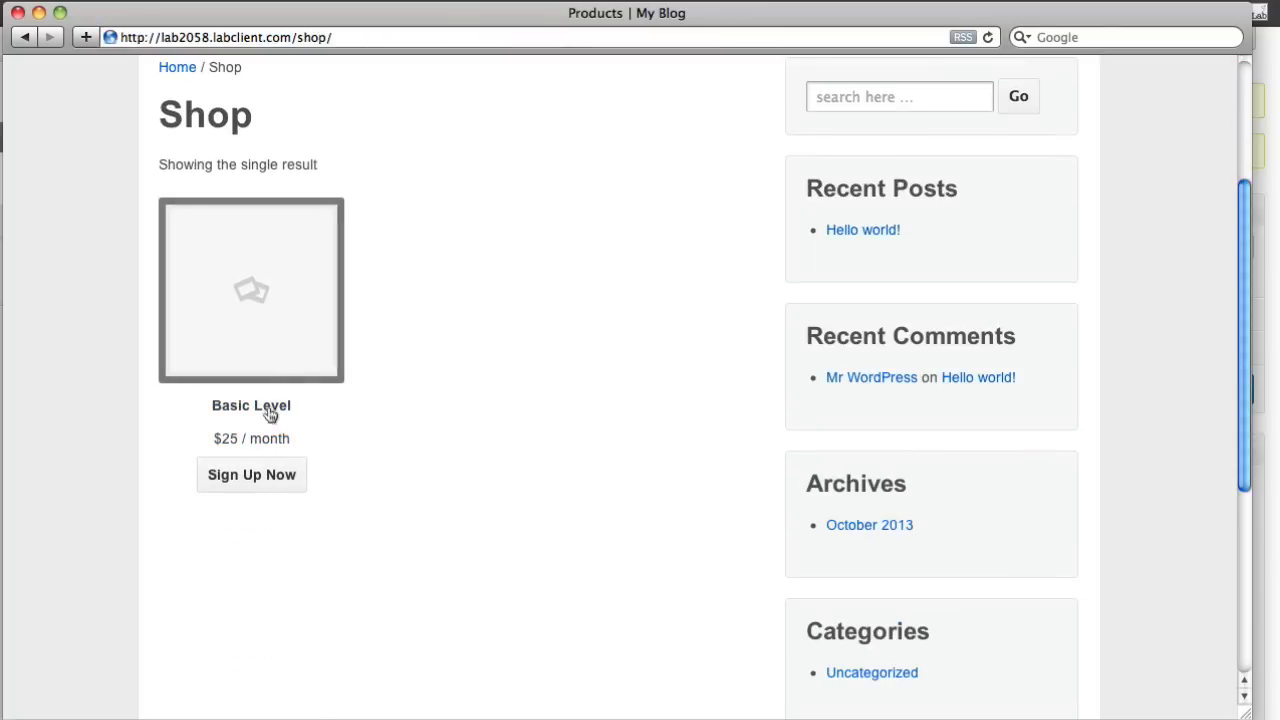
click(253, 360)
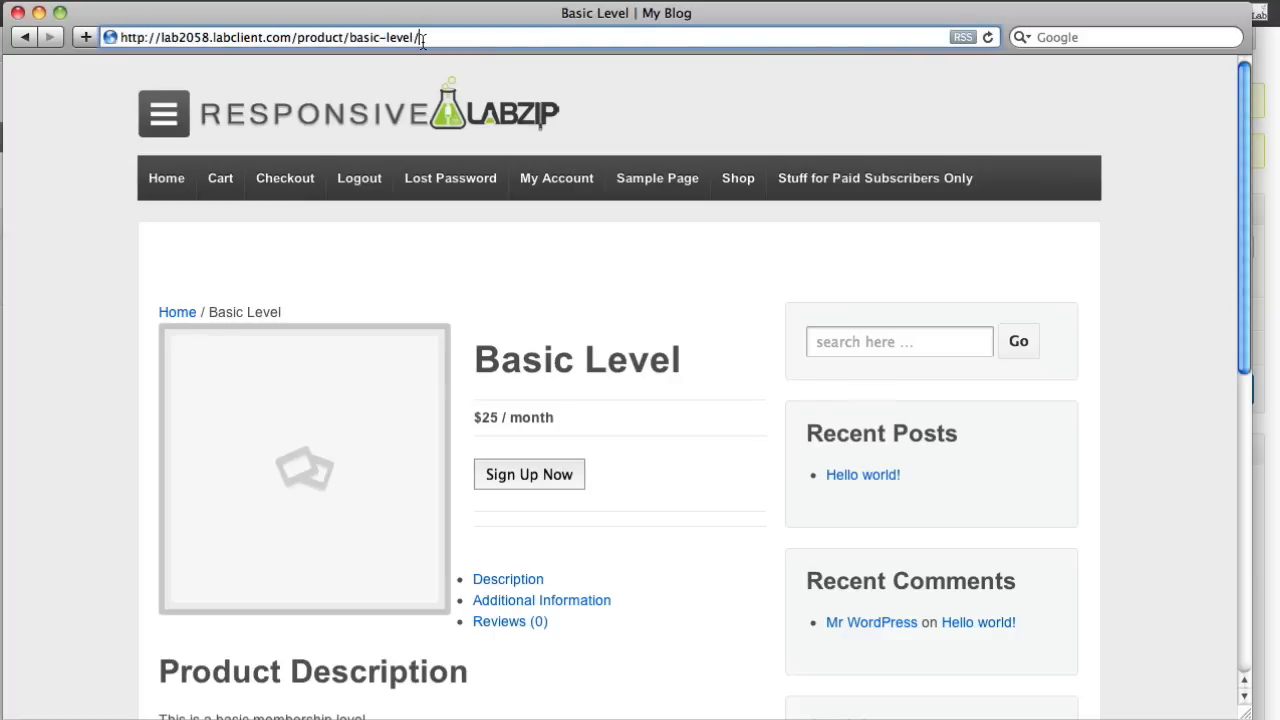
click(421, 38)
key(ctrl+c)
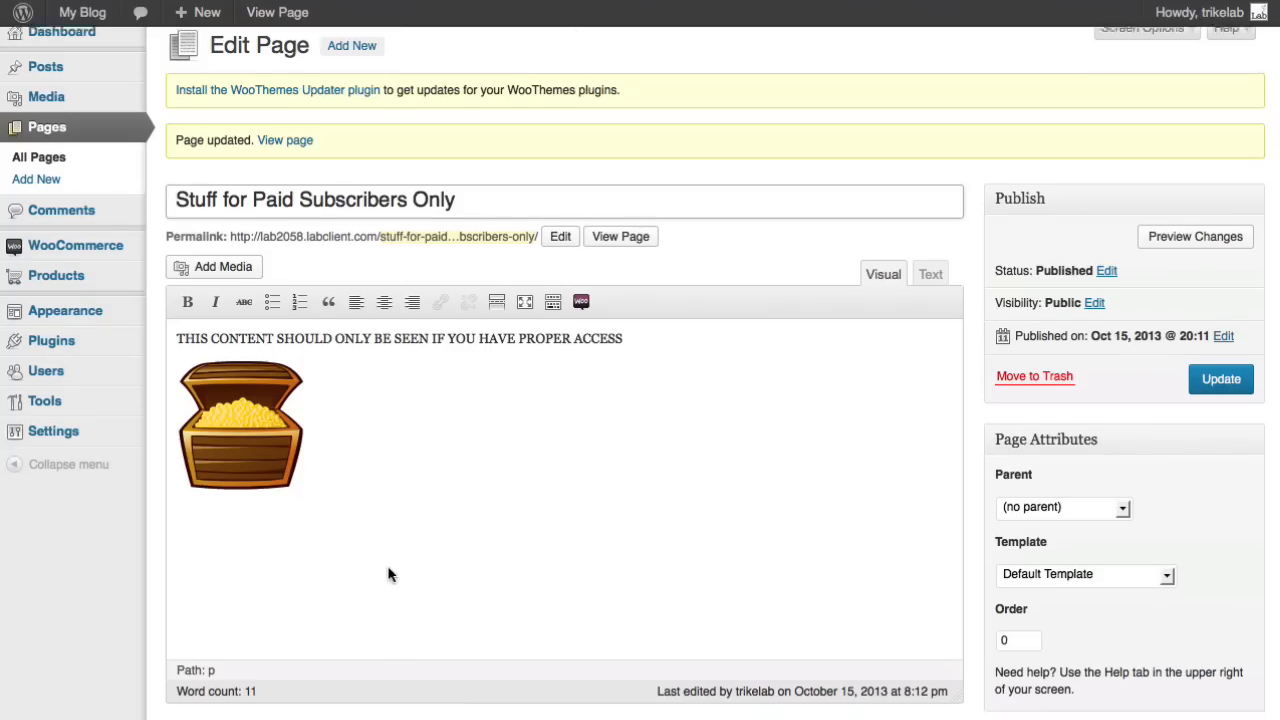
scroll(389, 574, down, 5)
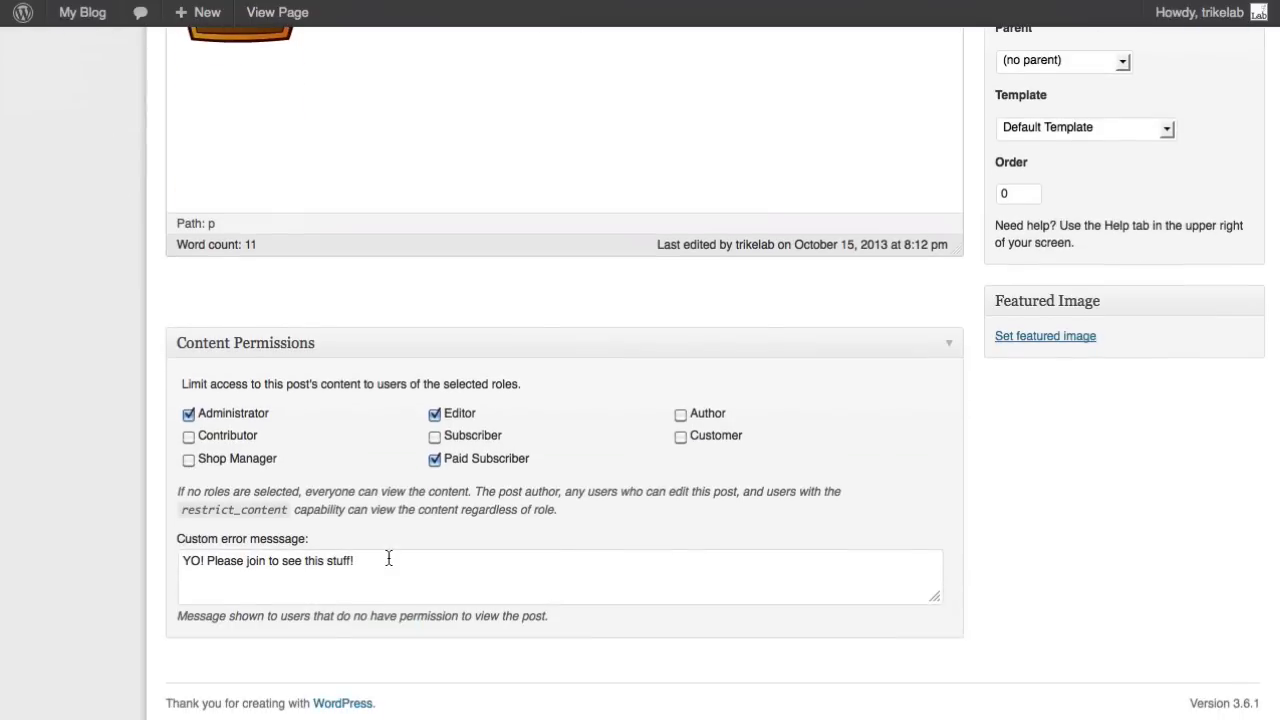
click(387, 560)
text(<a h)
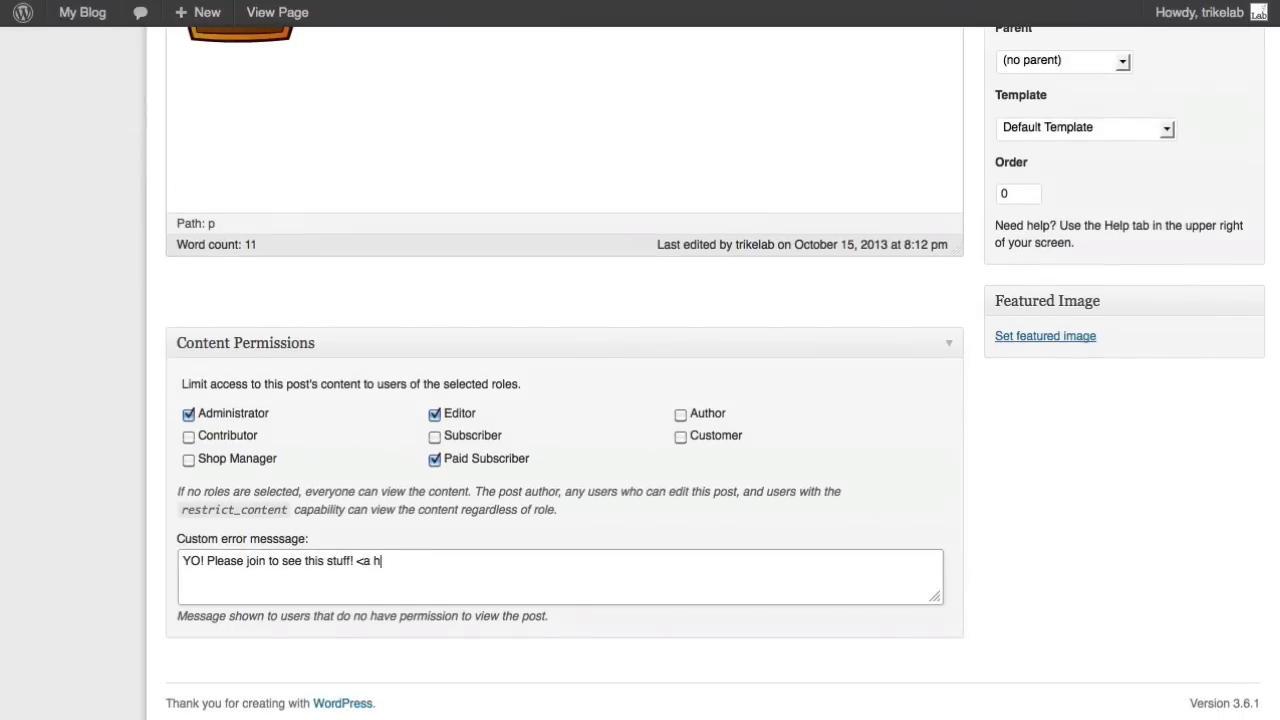
text(ref=")
key(ctrl+v)
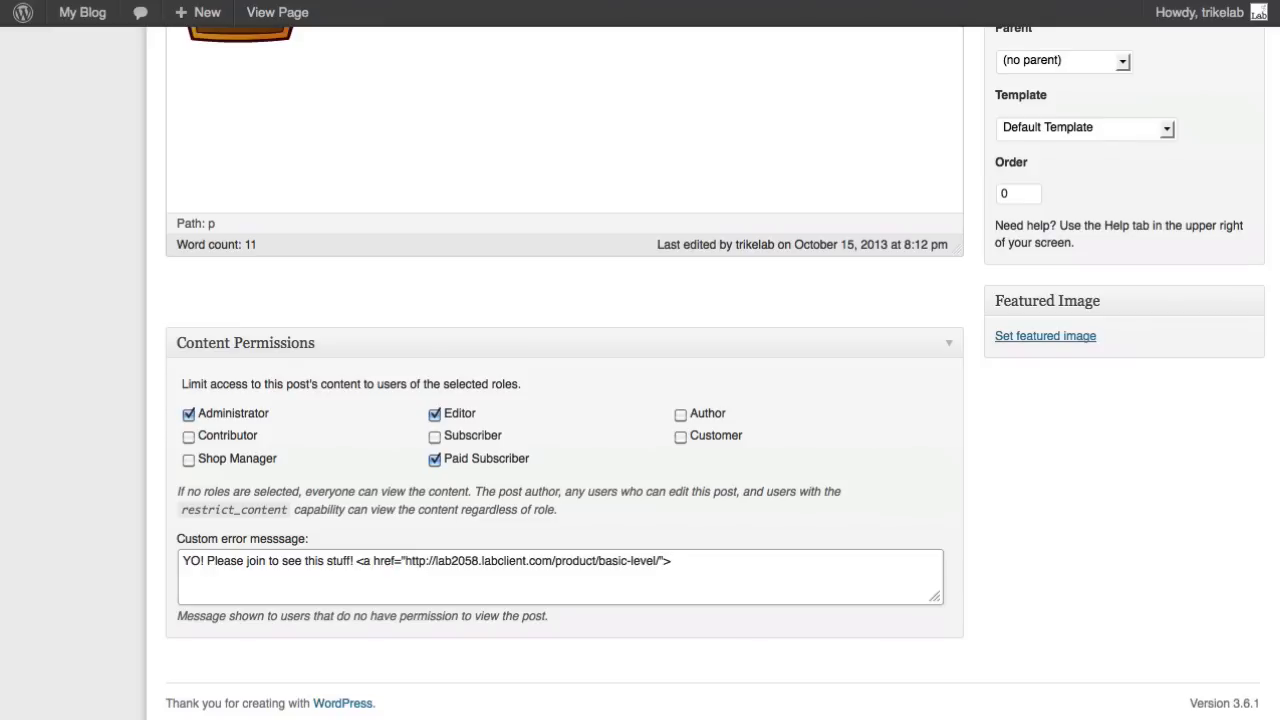
text(Join Now!</a>)
Shorten the link's address to the relative path /product/basic-level/ and update the page
drag(778, 563, 553, 563)
key(BackSpace)
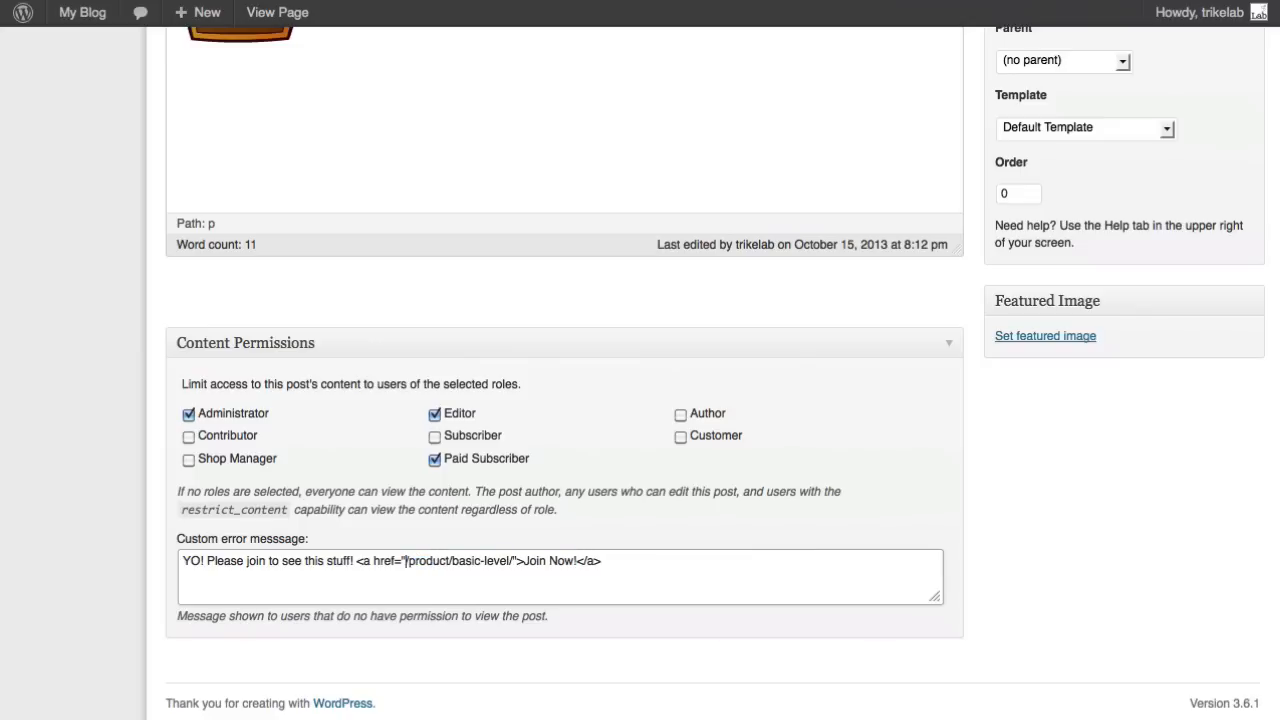
scroll(1237, 420, up, 5)
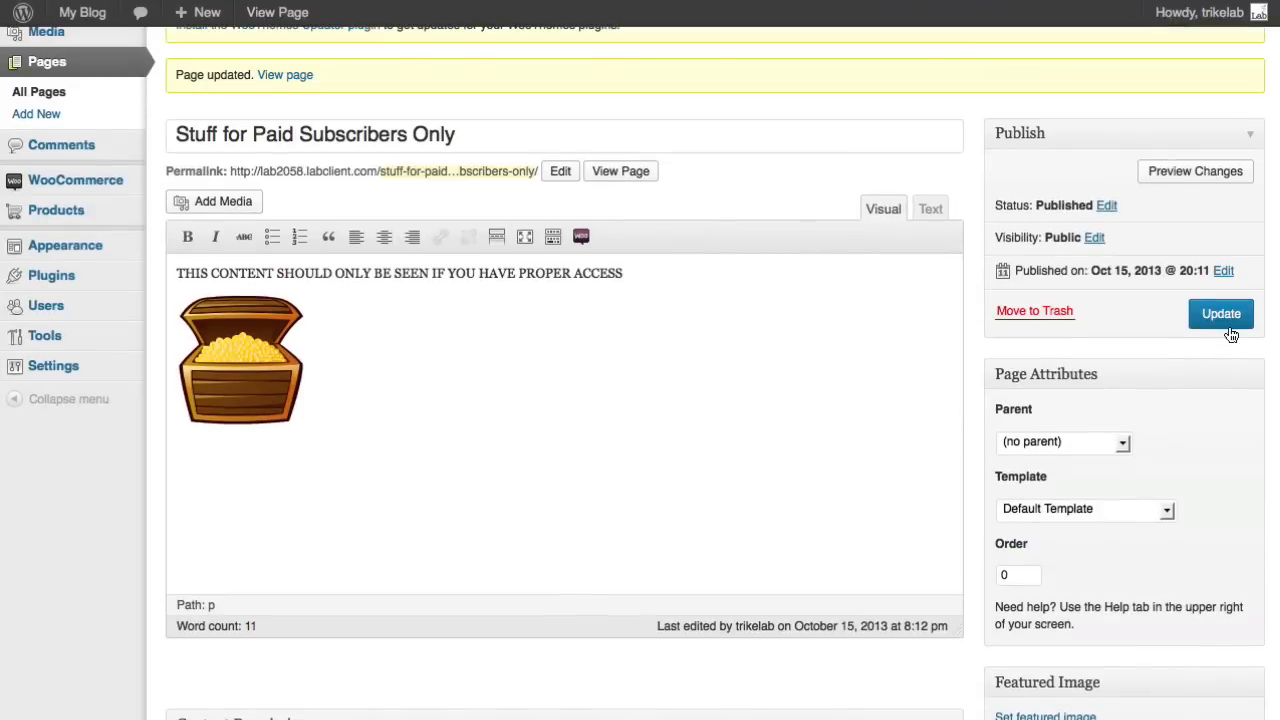
click(1222, 318)
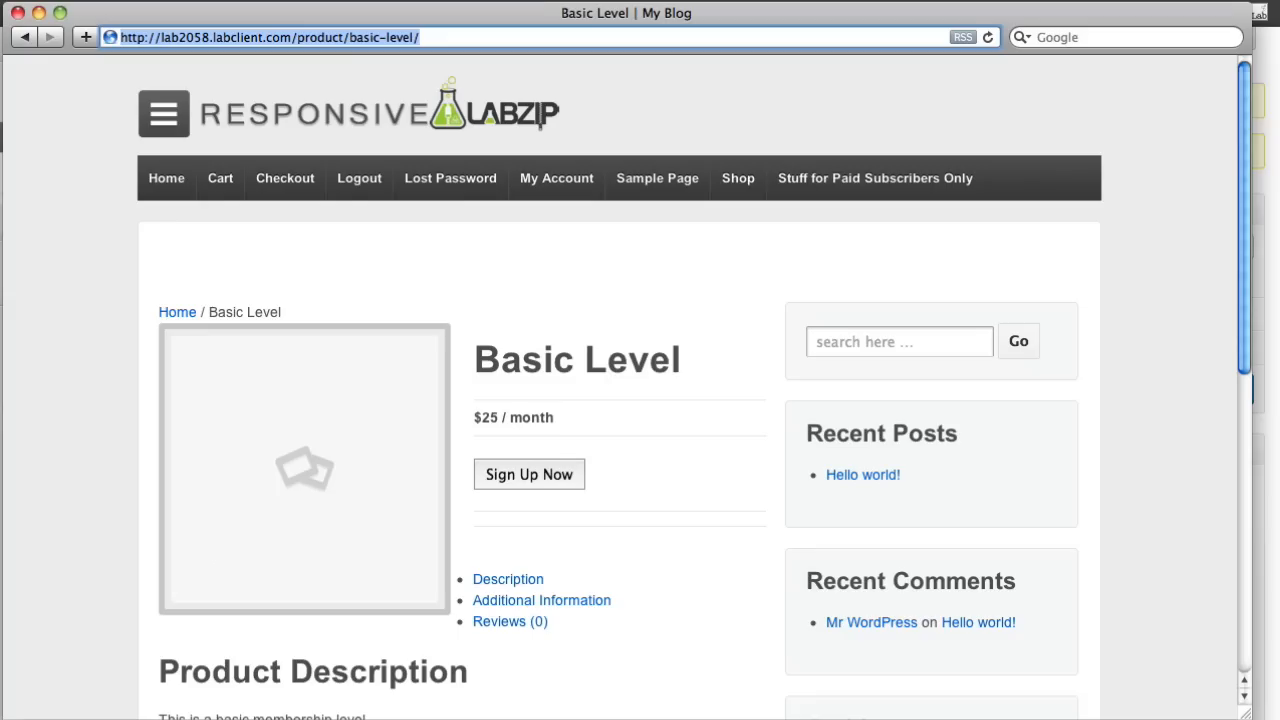
Go back to the Stuff for Paid Subscribers Only page in the logged-out browser and reload it to check the message
click(35, 37)
click(33, 38)
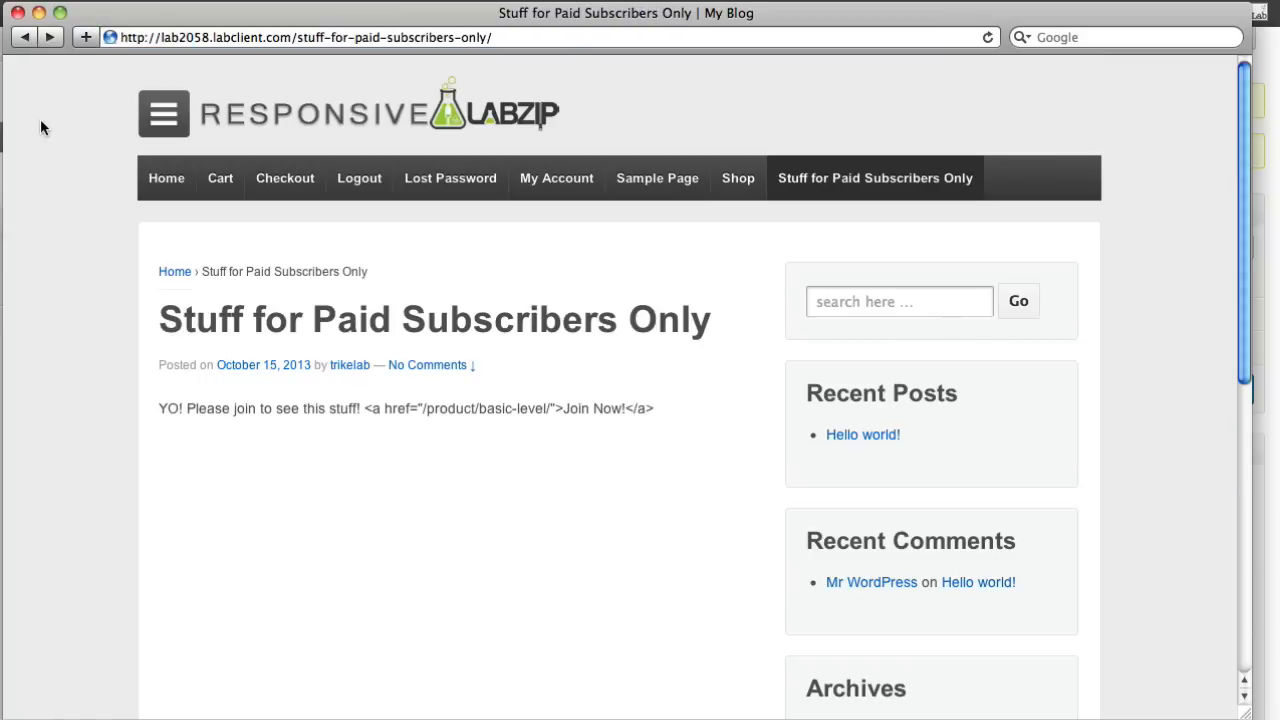
right_click(55, 203)
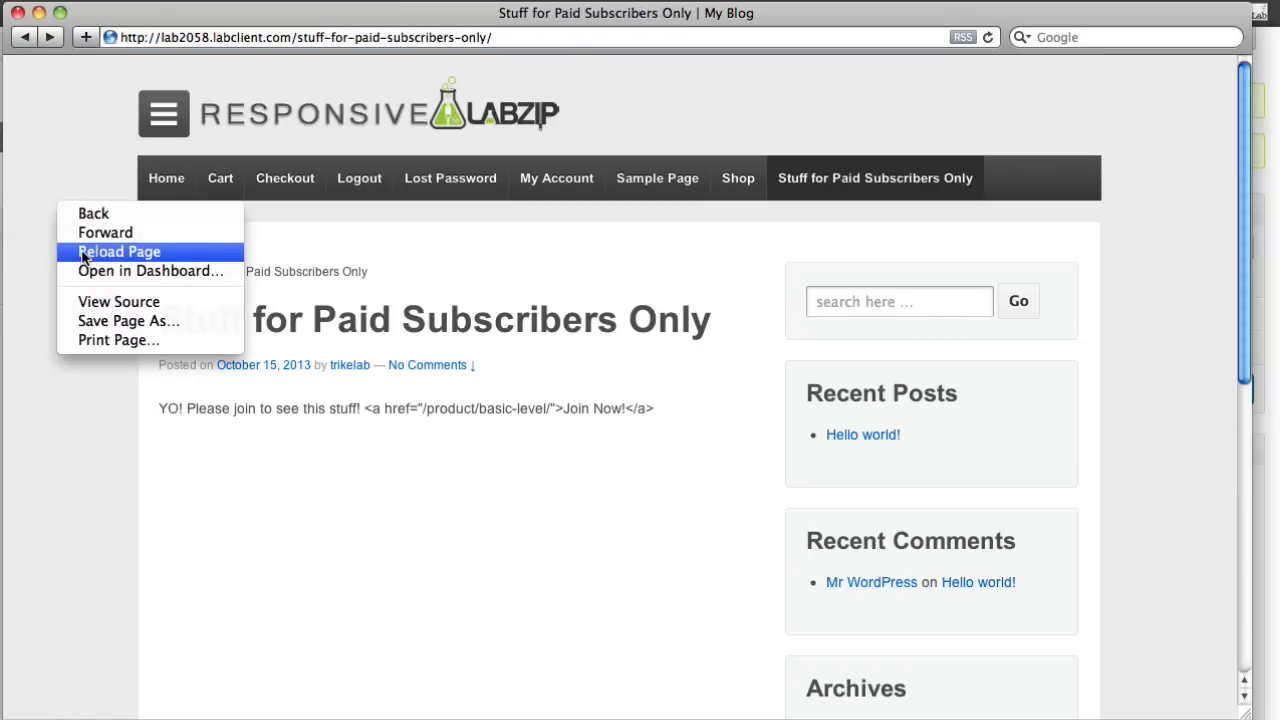
click(95, 249)
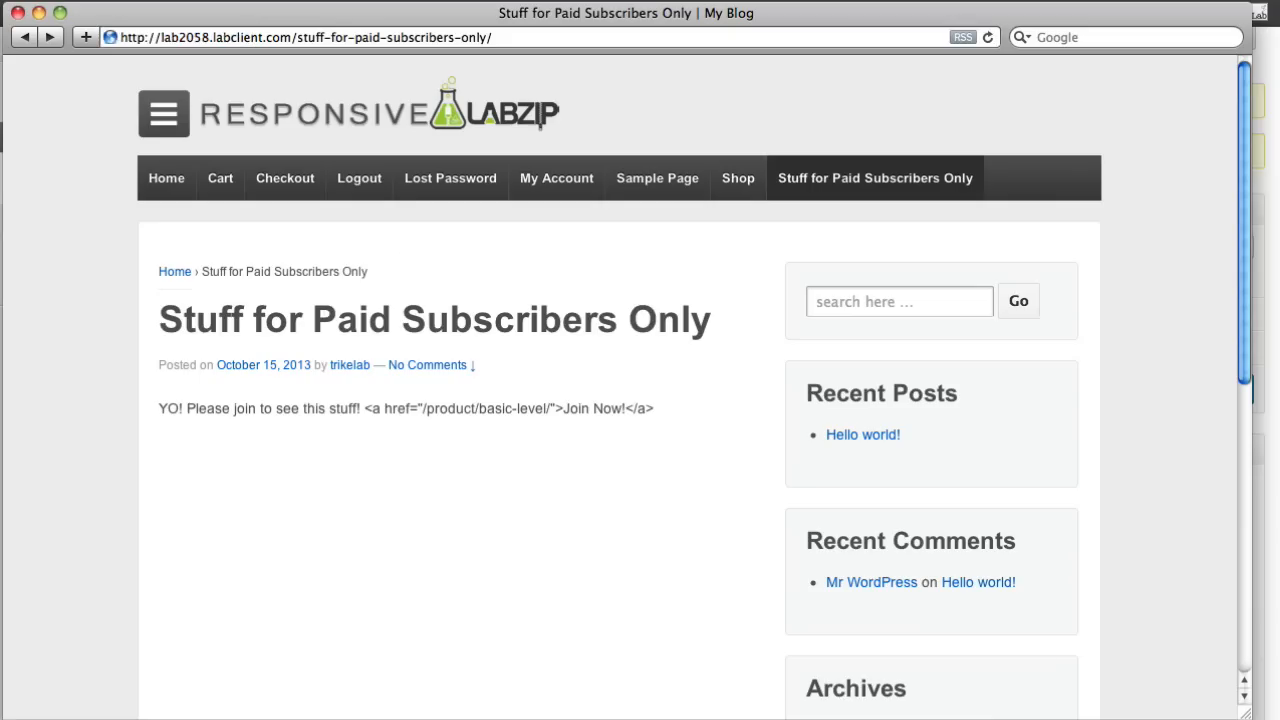
Return to the page editor, cut the entire custom error message to the clipboard and update the page with the field empty
key(super+Tab)
scroll(415, 407, down, 5)
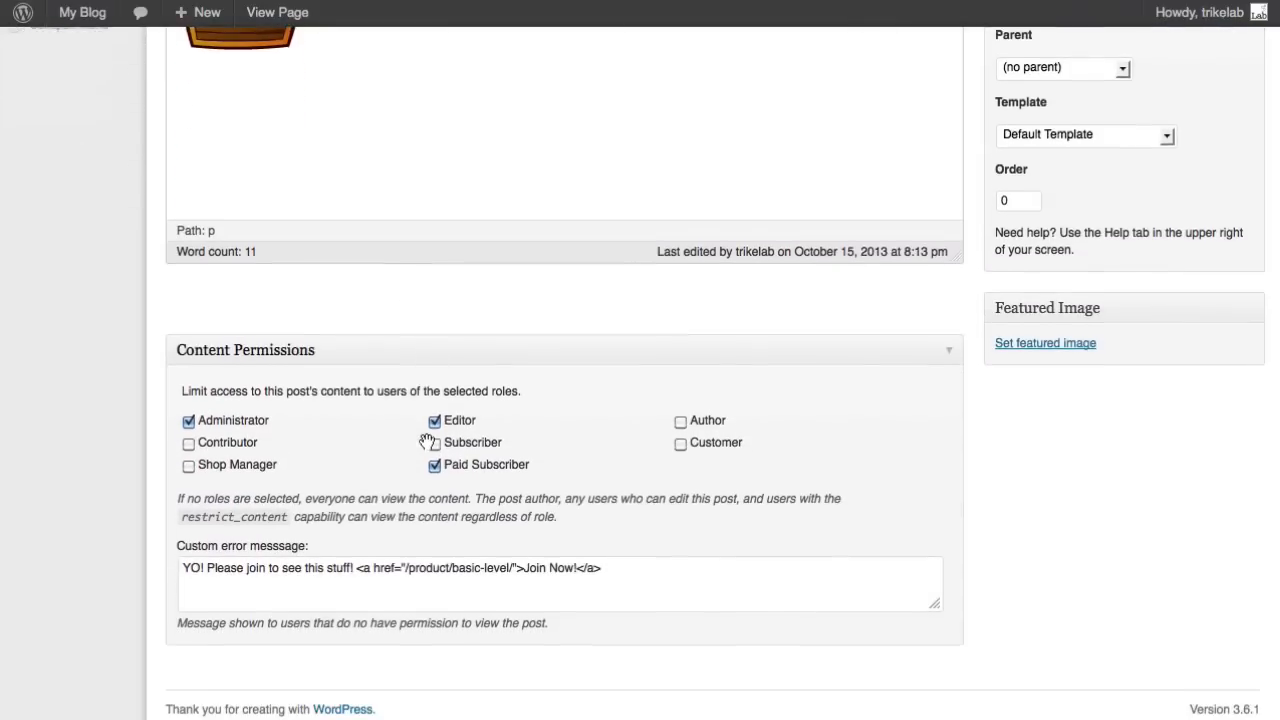
click(571, 577)
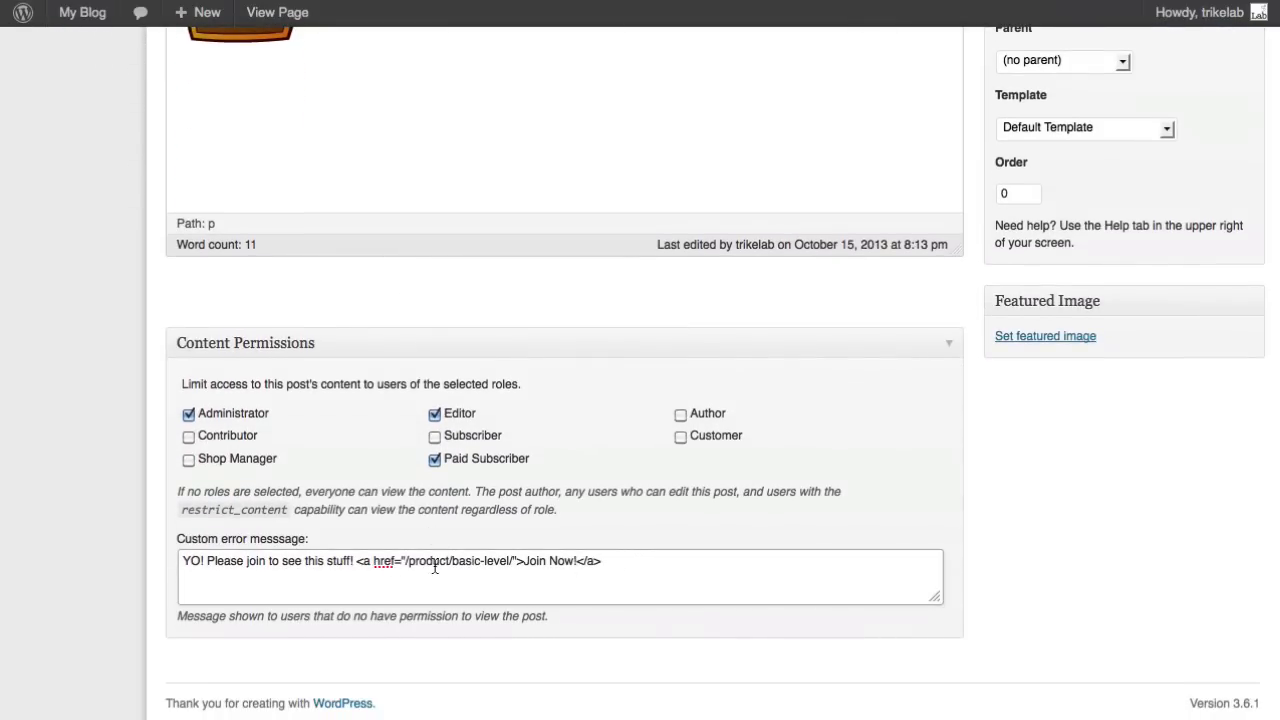
drag(599, 564, 163, 543)
key(super+c)
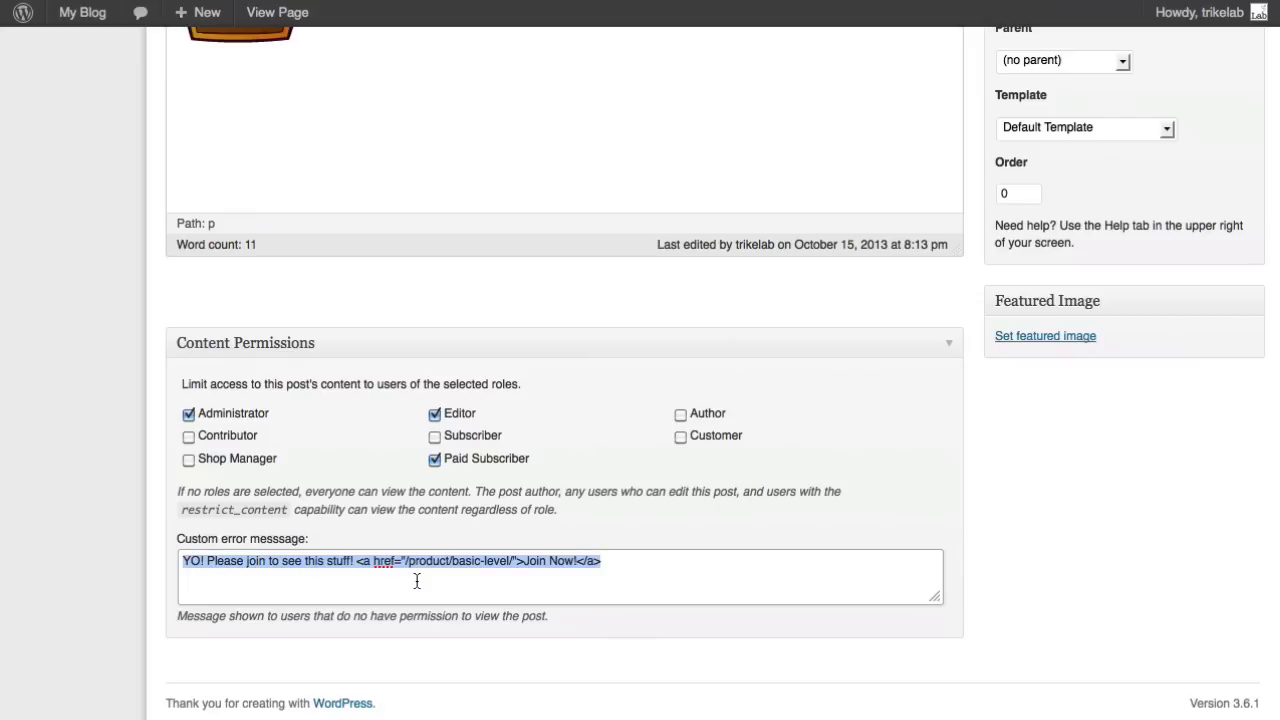
key(BackSpace)
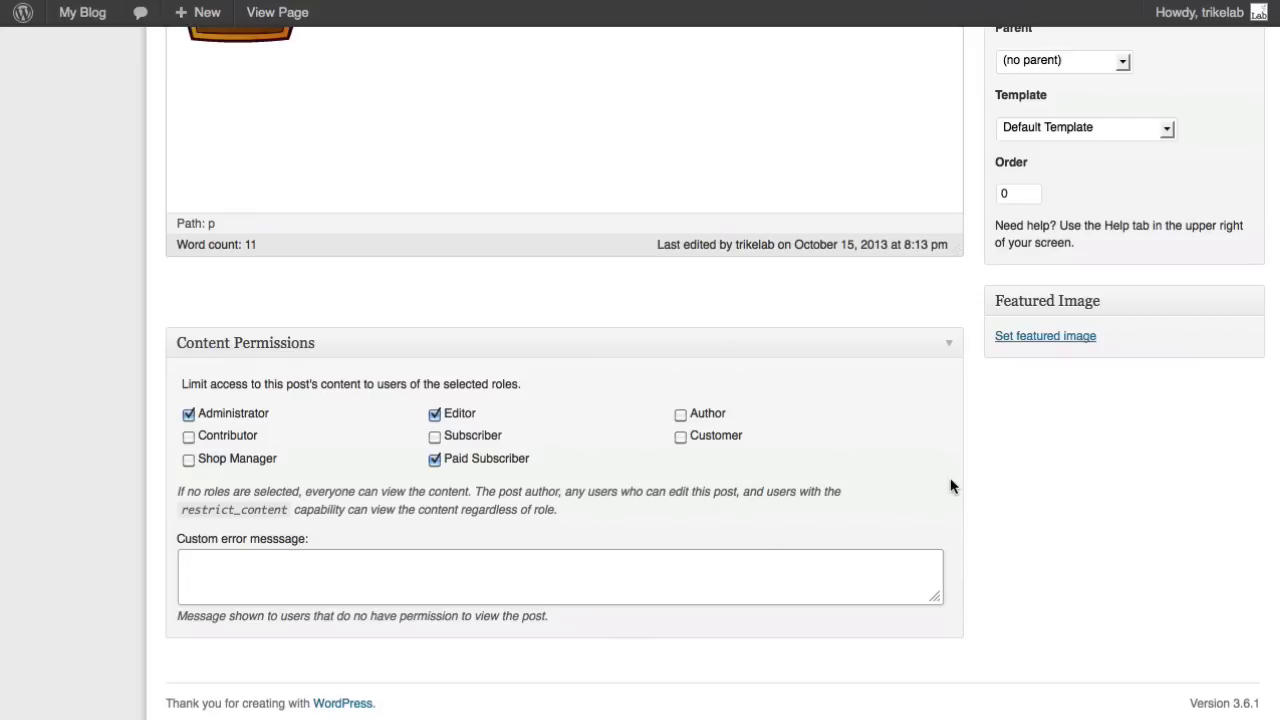
scroll(951, 485, up, 5)
click(1221, 385)
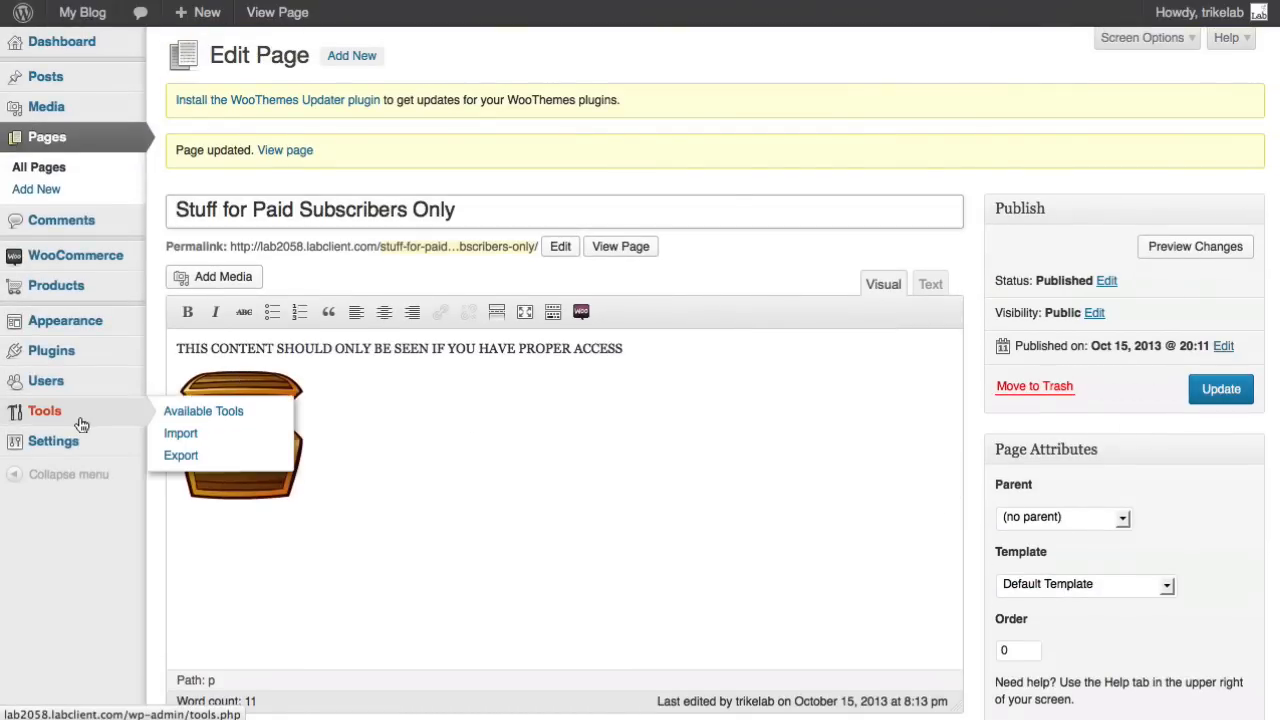
Open the Members plugin settings and paste the cut message two lines below the existing default post error message
mouse_move(80, 441)
mouse_move(78, 381)
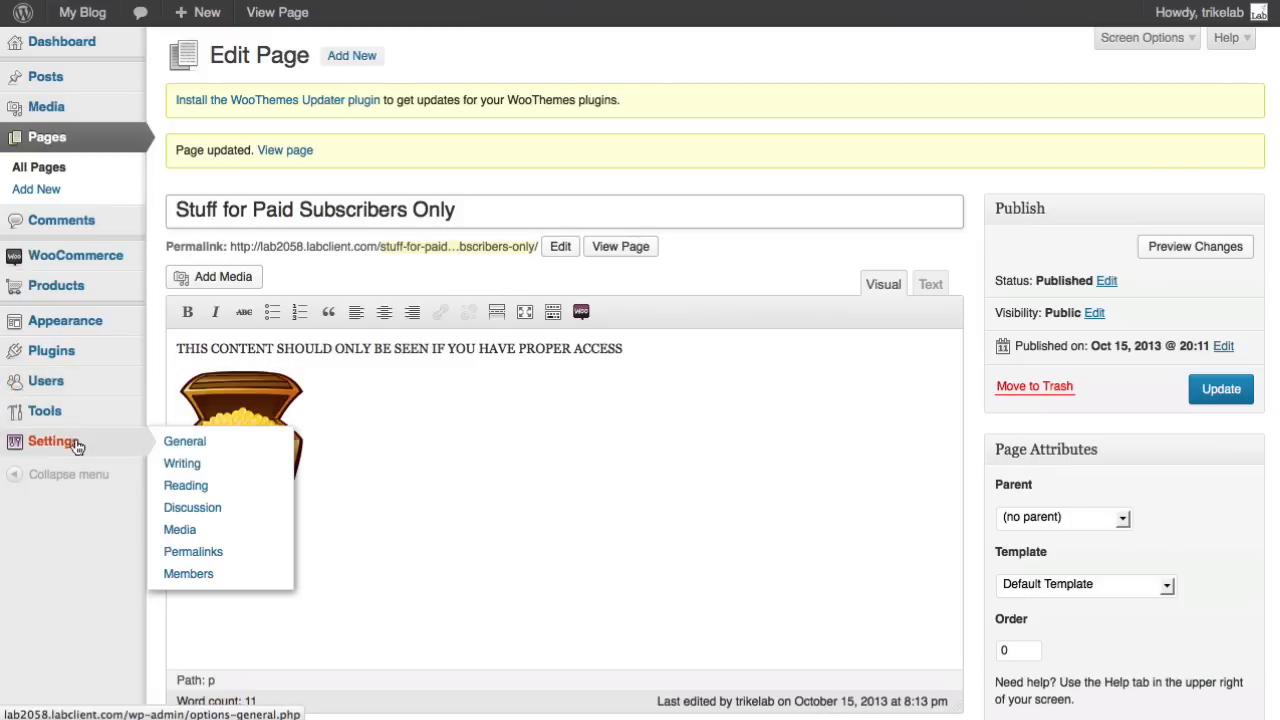
click(180, 577)
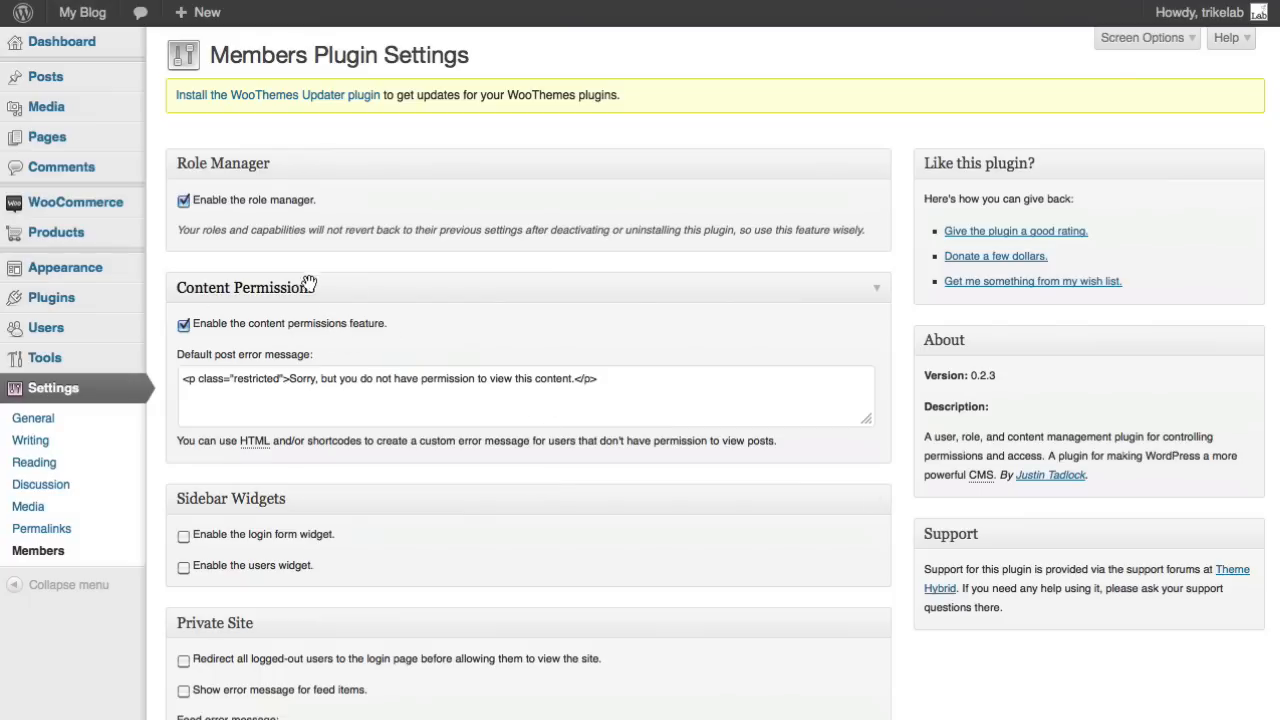
click(622, 398)
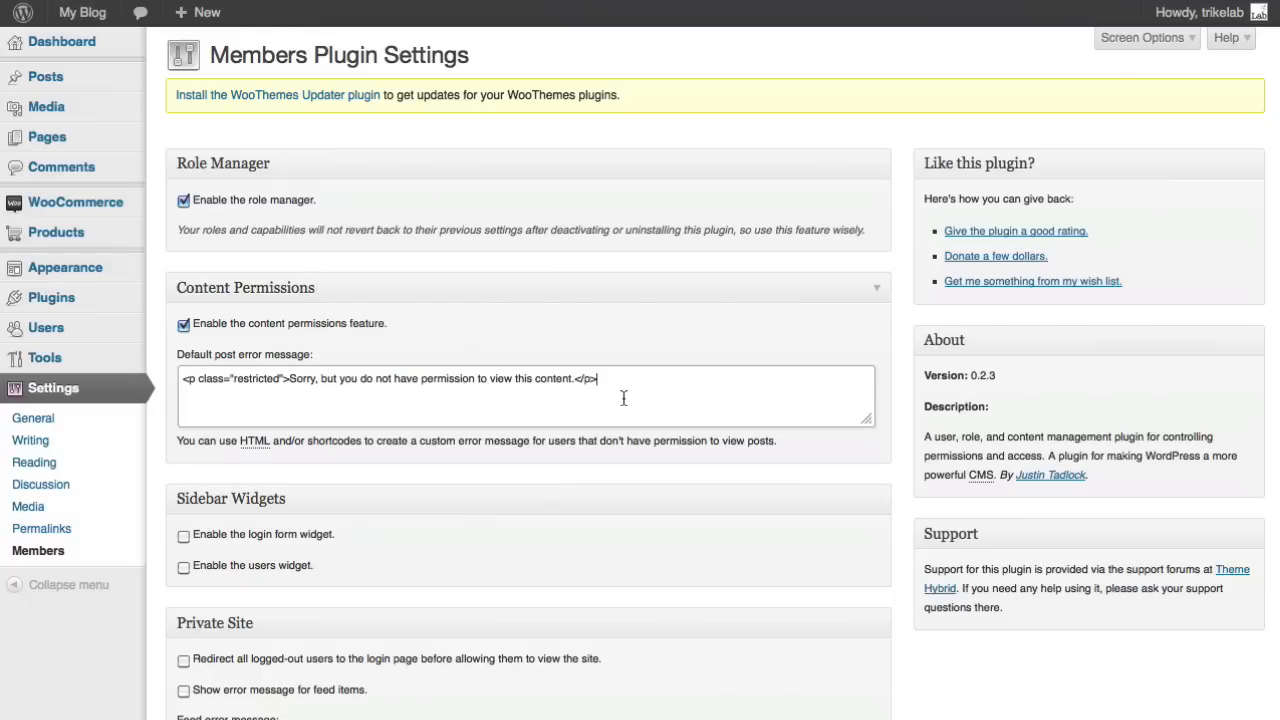
key(super+a)
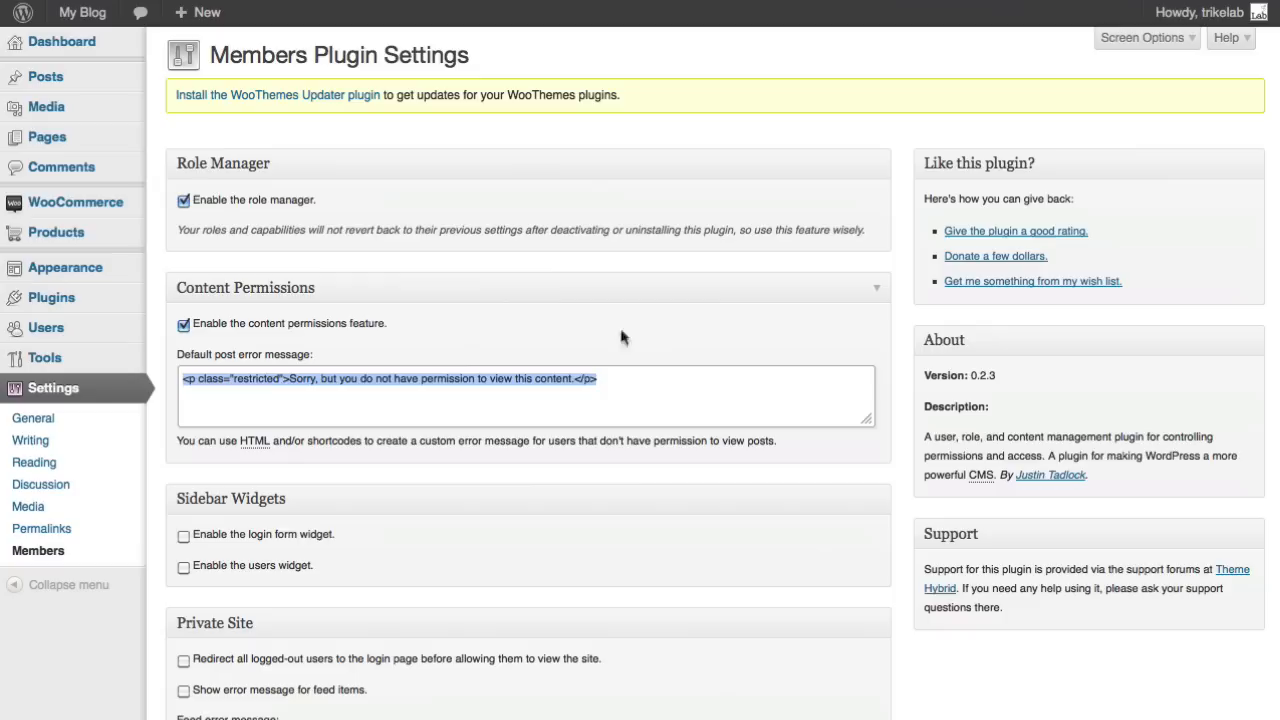
click(600, 402)
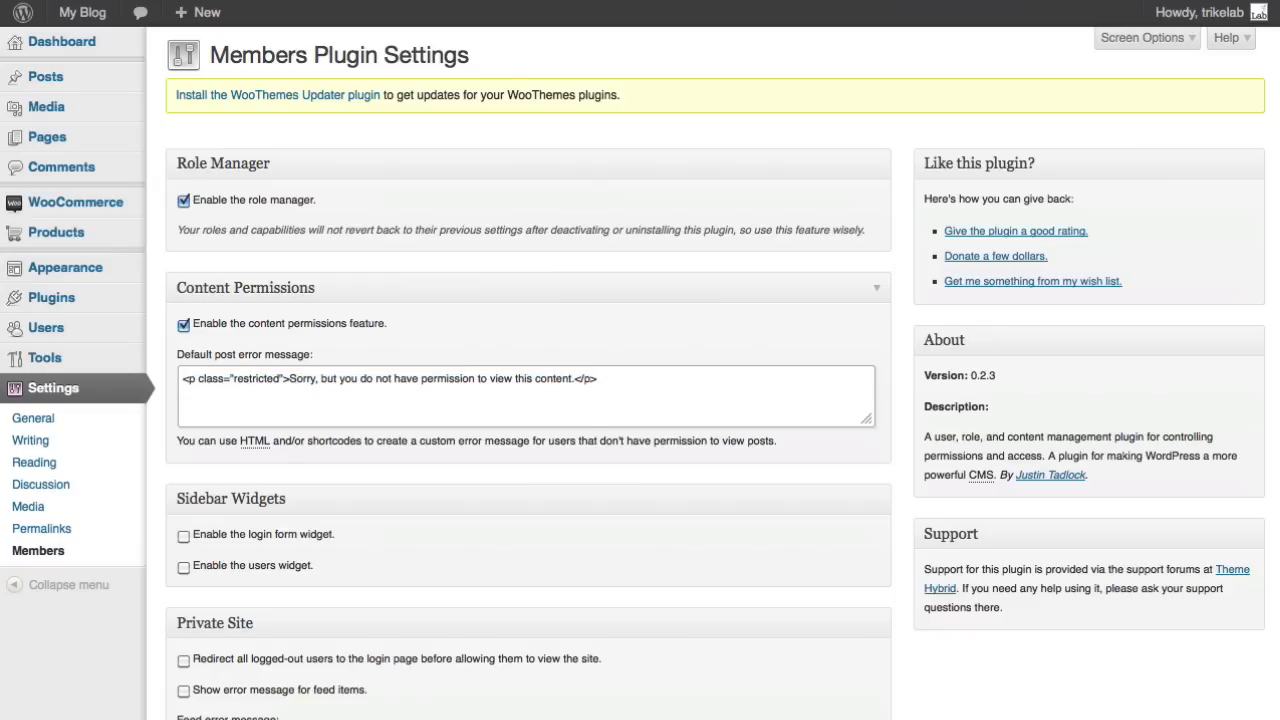
key(Return)
key(Return)
key(super+v)
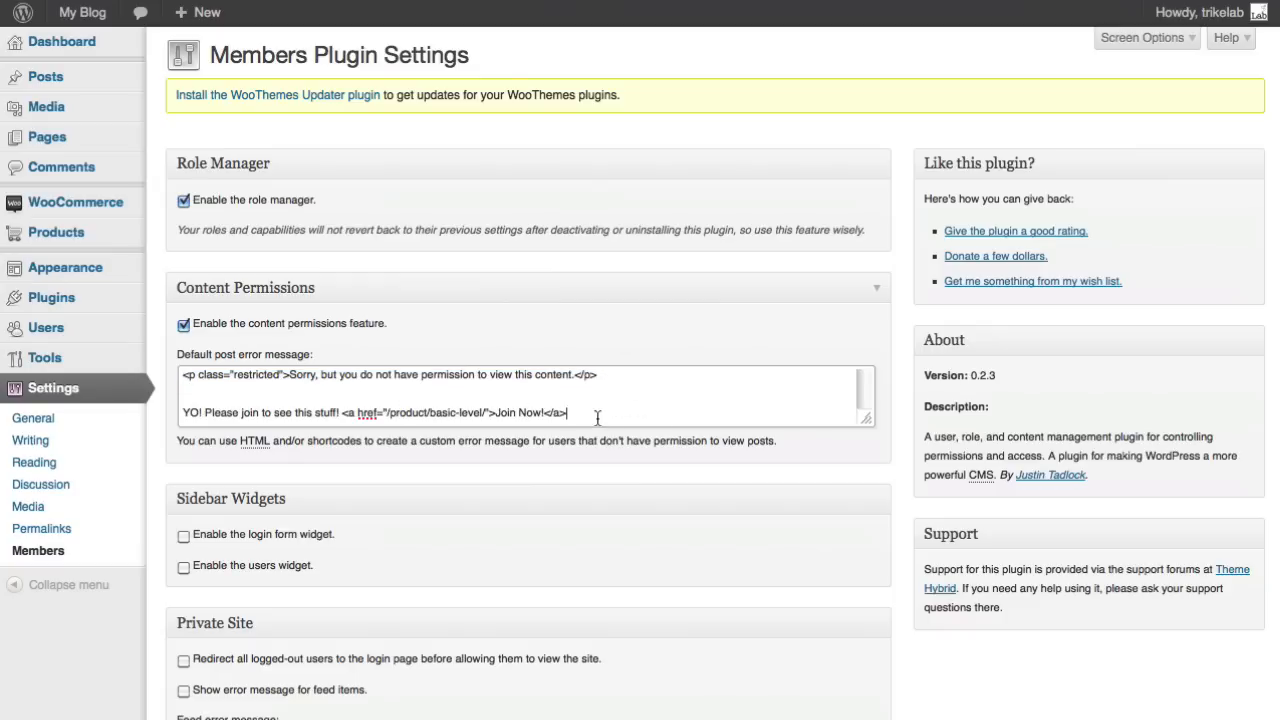
Move the pasted message inside the "restricted" paragraph tags, replacing the default sentence, and save the Members settings
drag(597, 417, 150, 410)
key(super+c)
key(BackSpace)
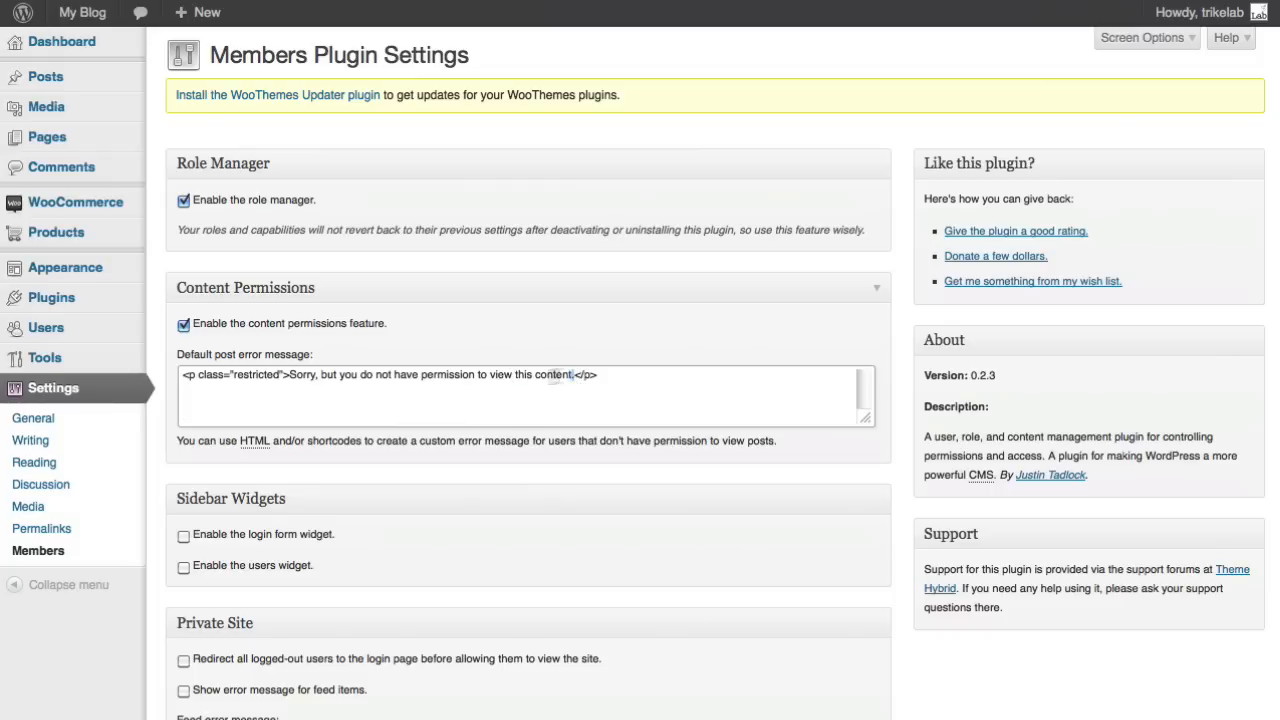
drag(573, 376, 297, 382)
key(super+v)
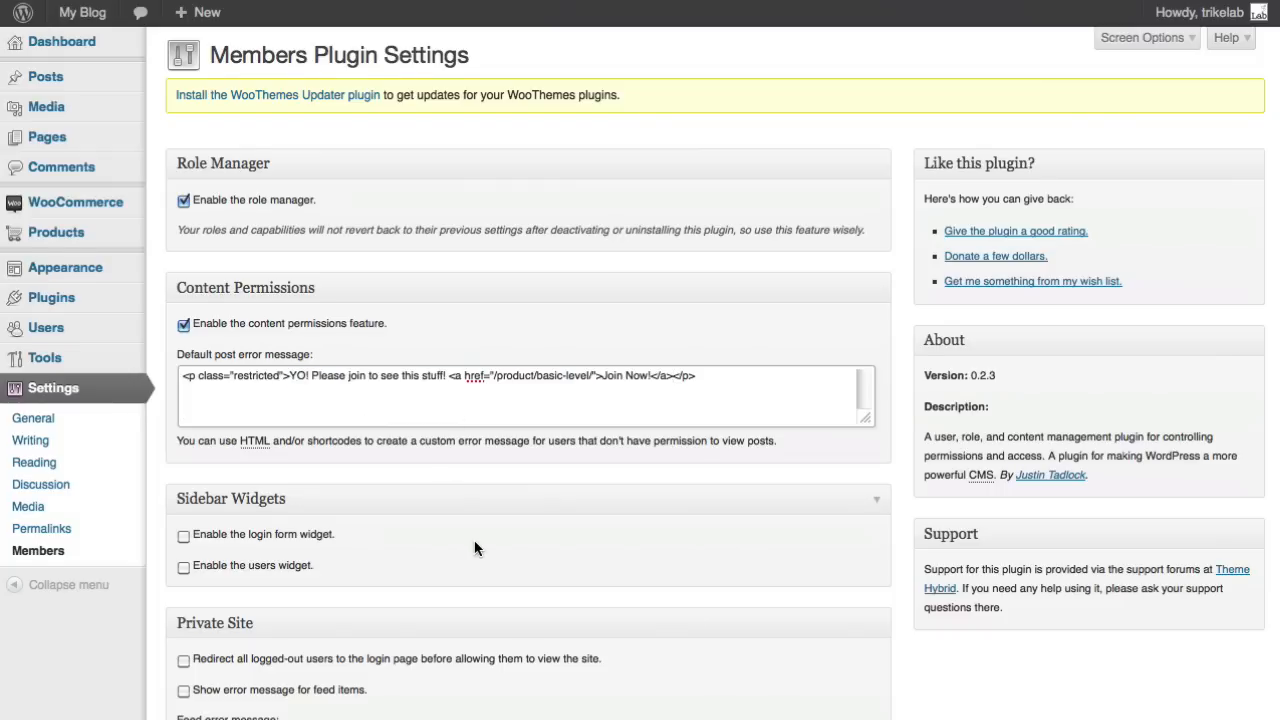
scroll(475, 545, down, 3)
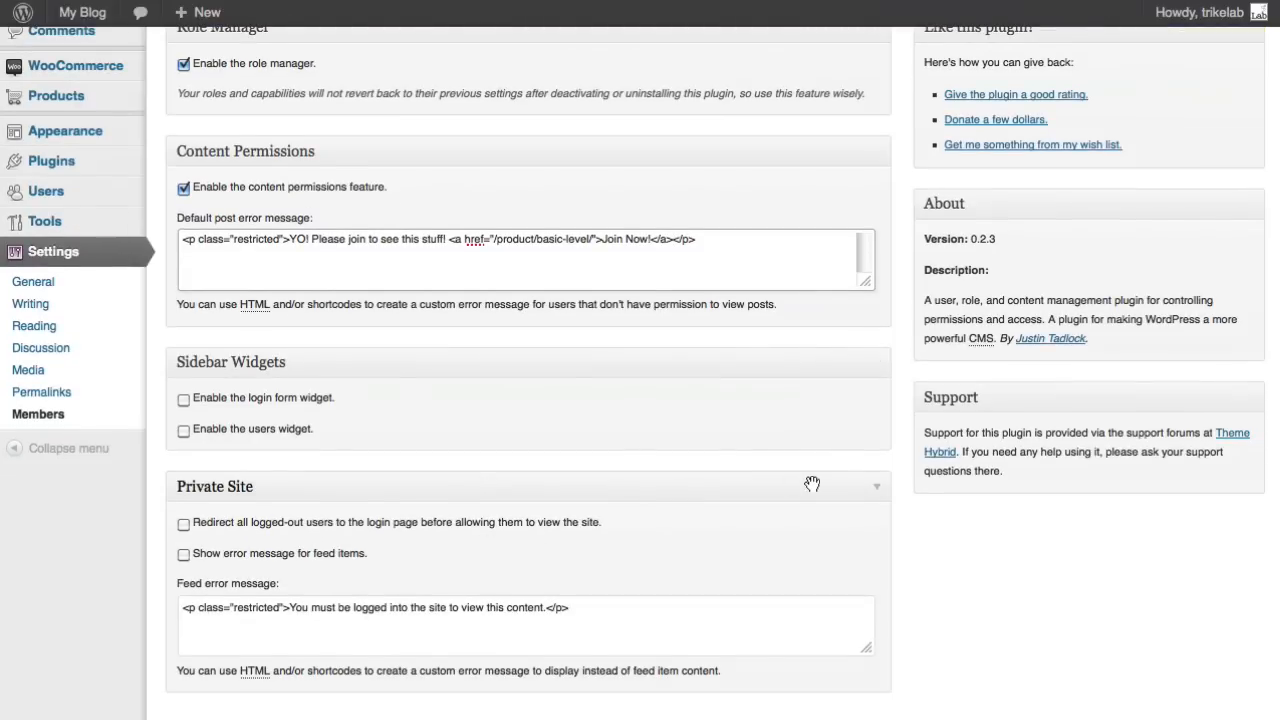
scroll(1095, 407, up, 3)
scroll(1106, 289, down, 5)
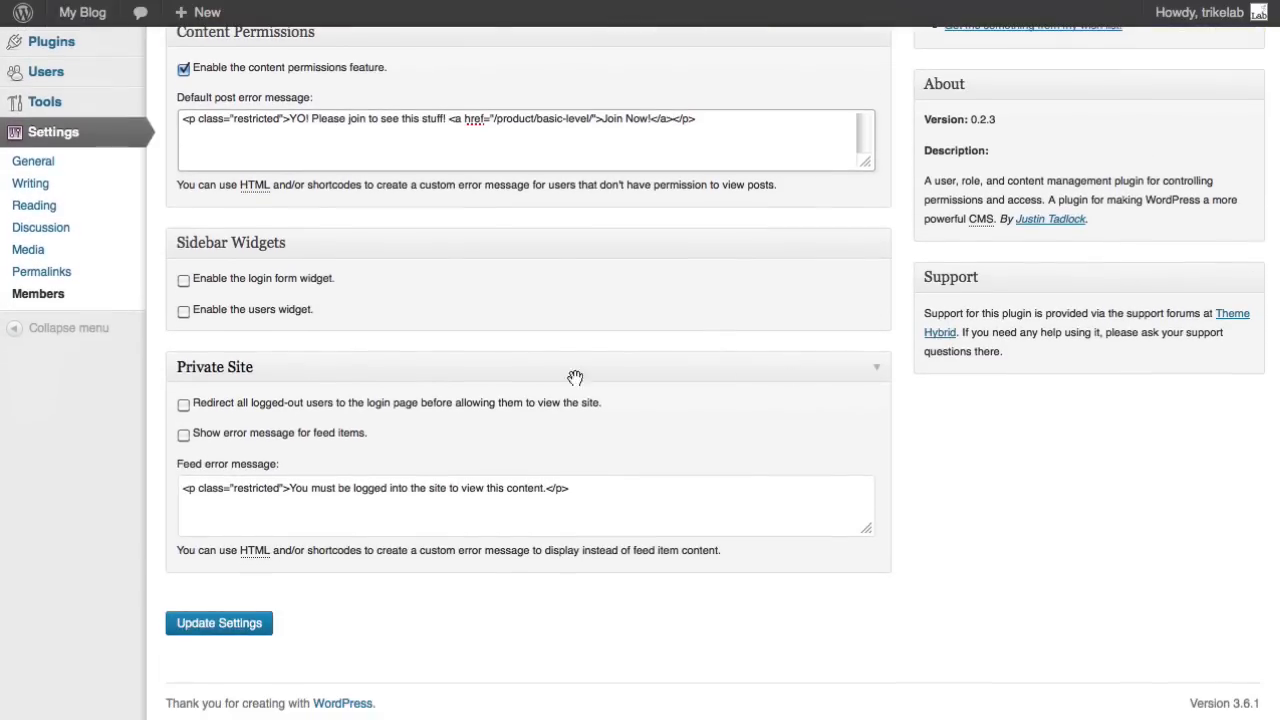
click(216, 620)
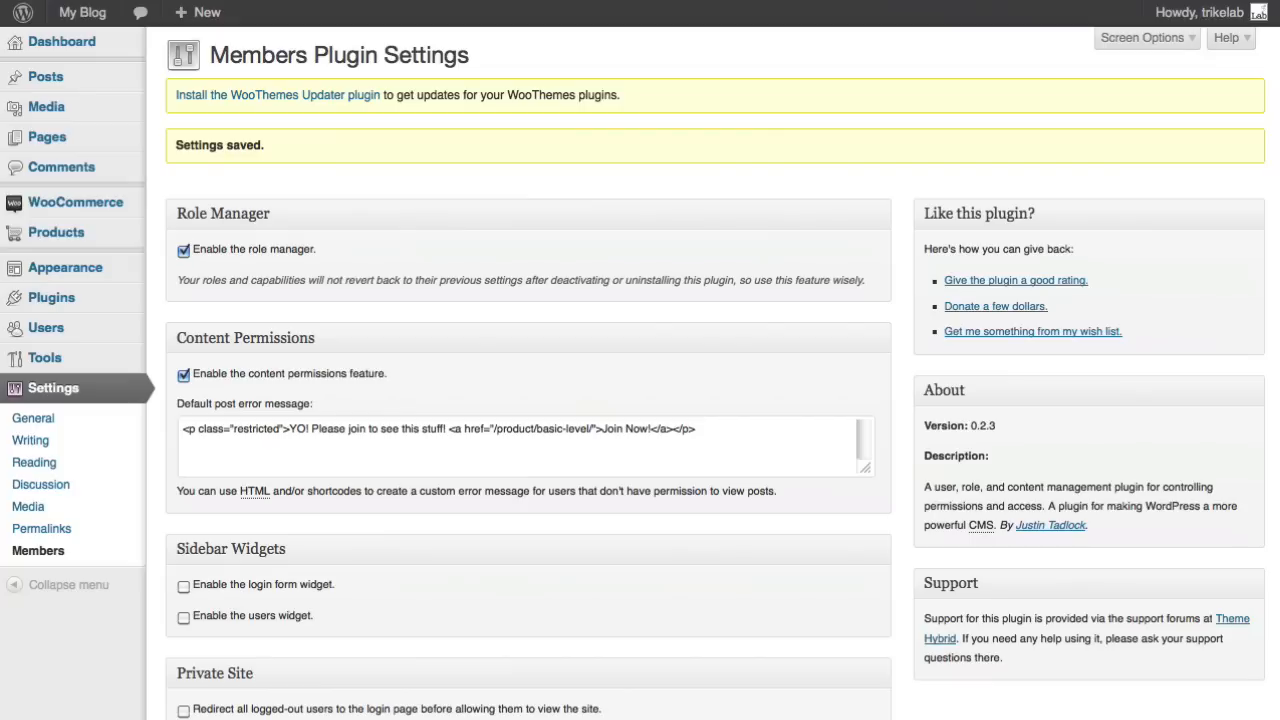
Reload the restricted page in the logged-out browser, follow its Join Now! link and examine the Basic Level product page
click(700, 718)
key(super+r)
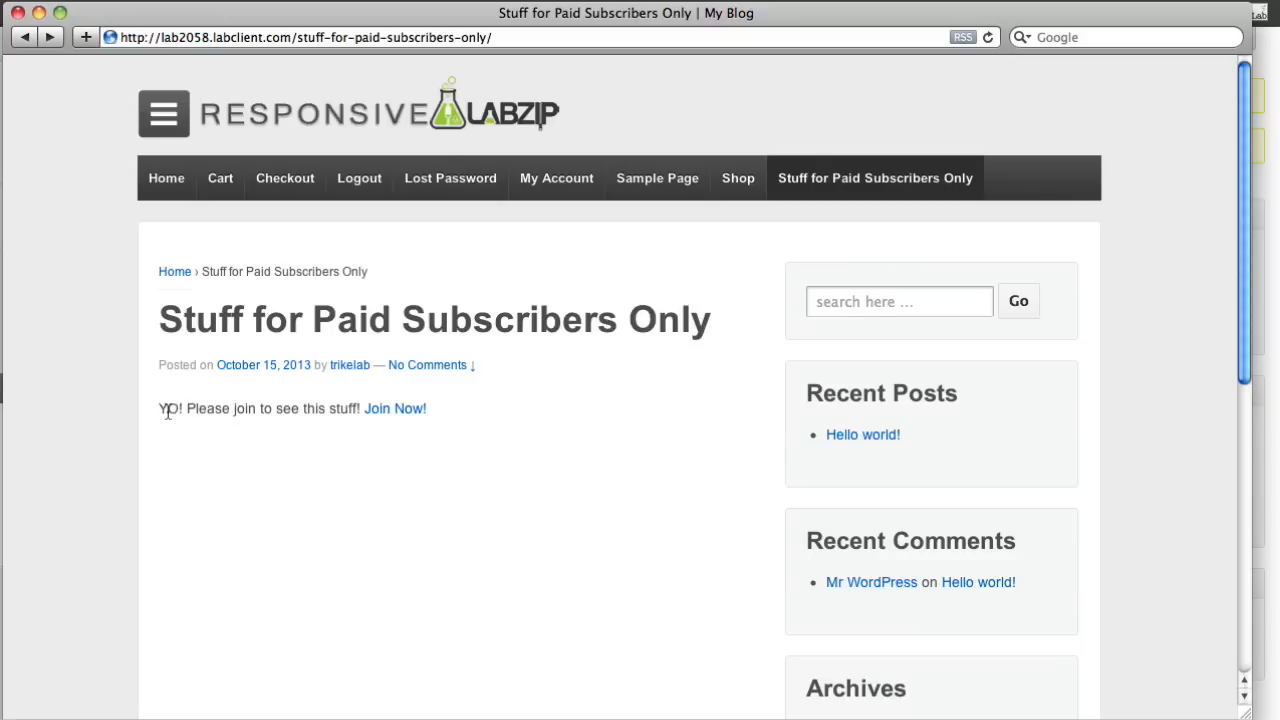
click(380, 410)
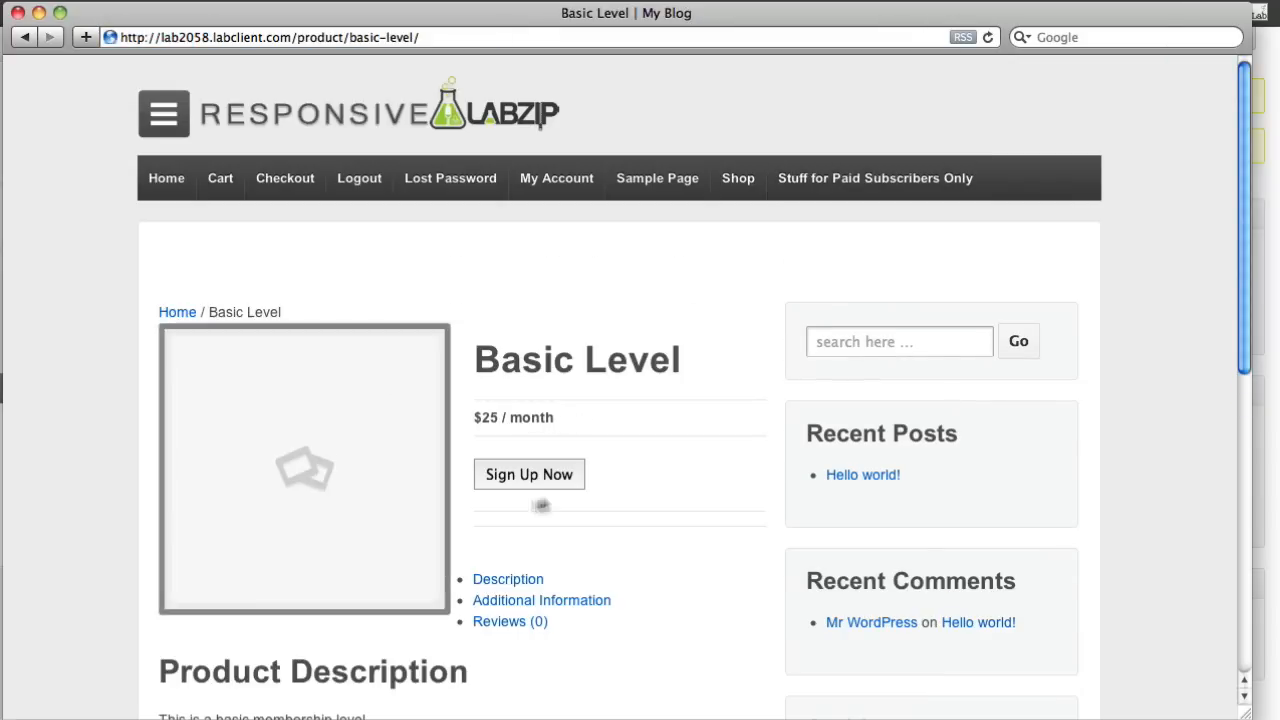
scroll(471, 502, down, 5)
scroll(477, 502, up, 3)
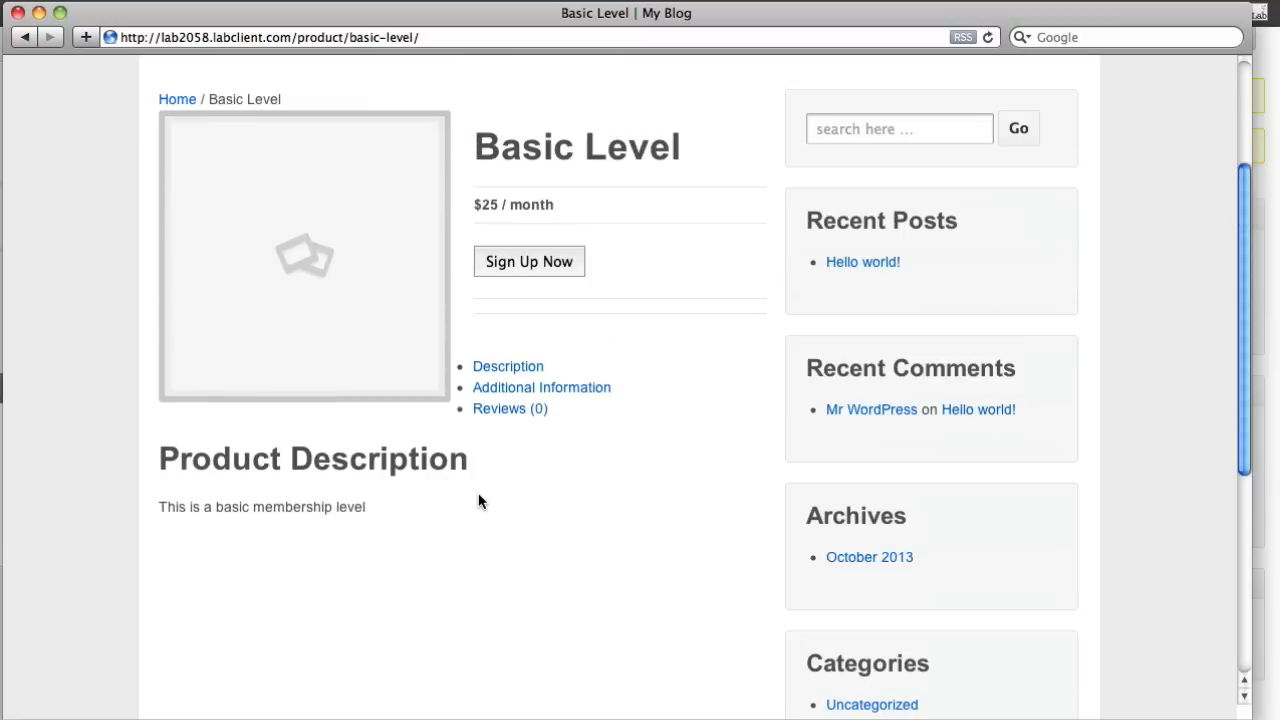
scroll(798, 377, up, 3)
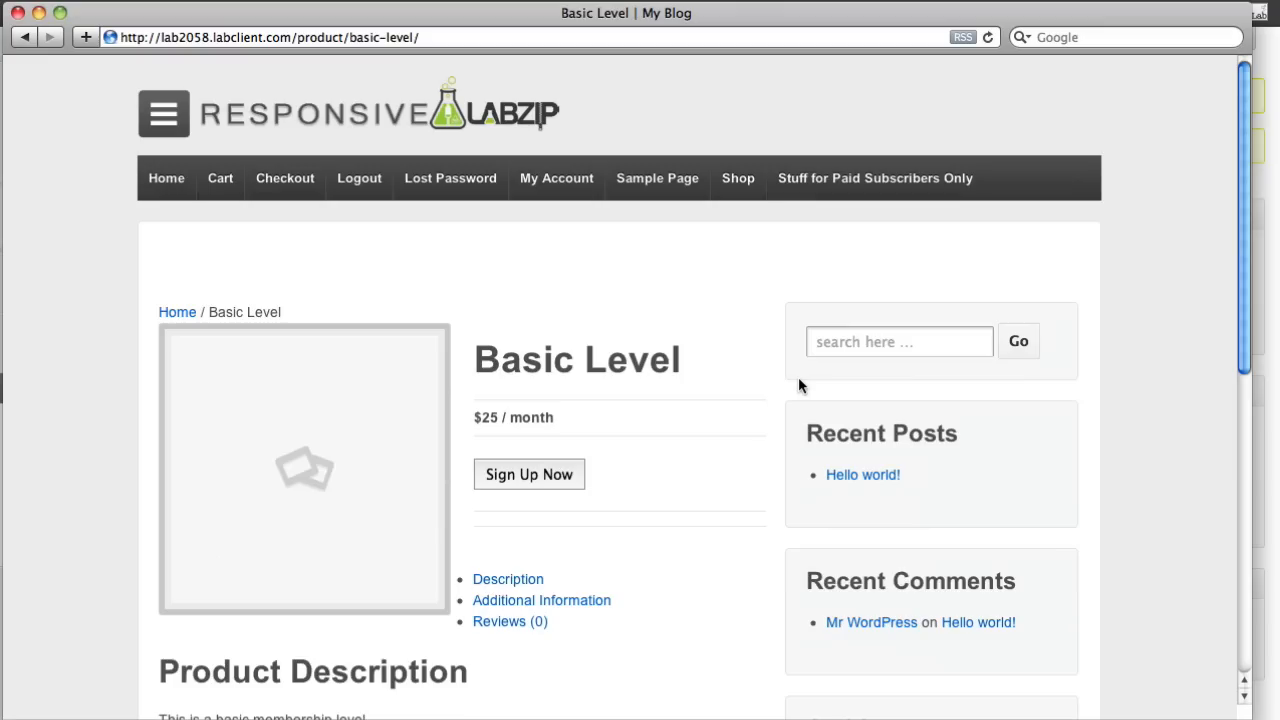
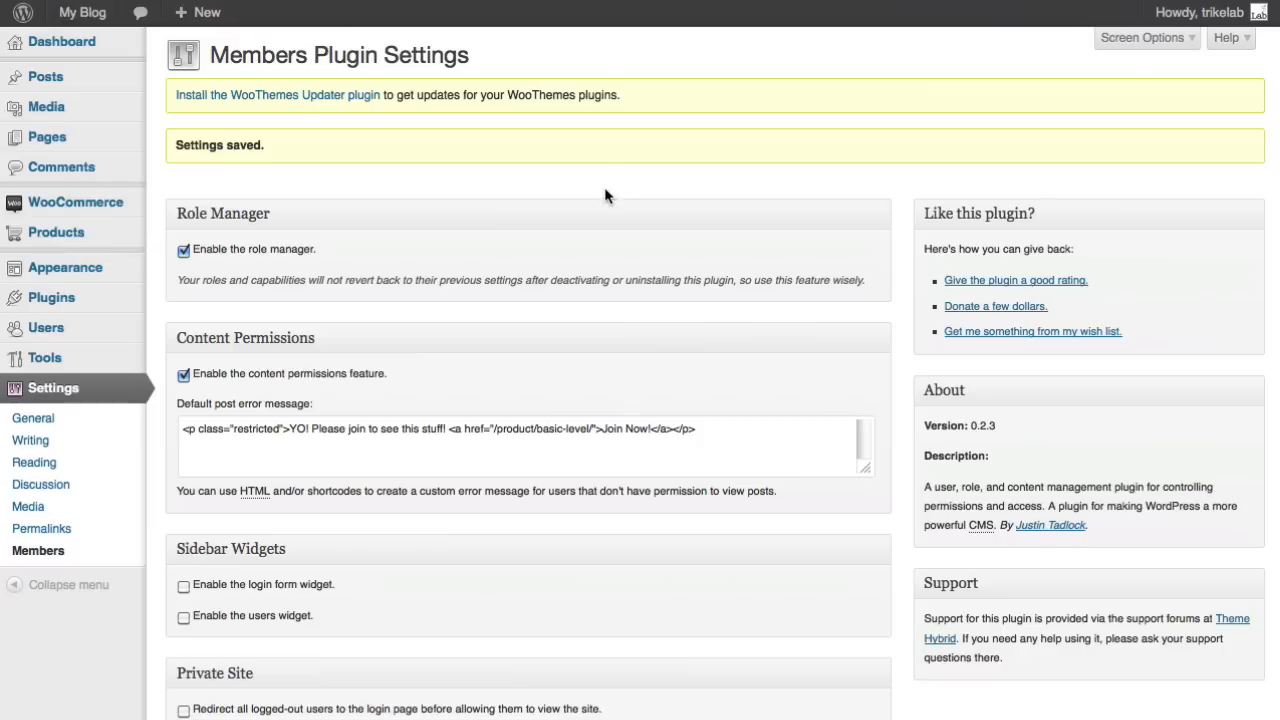
Open the installed plugins list and activate both Download Monitor and Download Monitor Page Addon
mouse_move(113, 298)
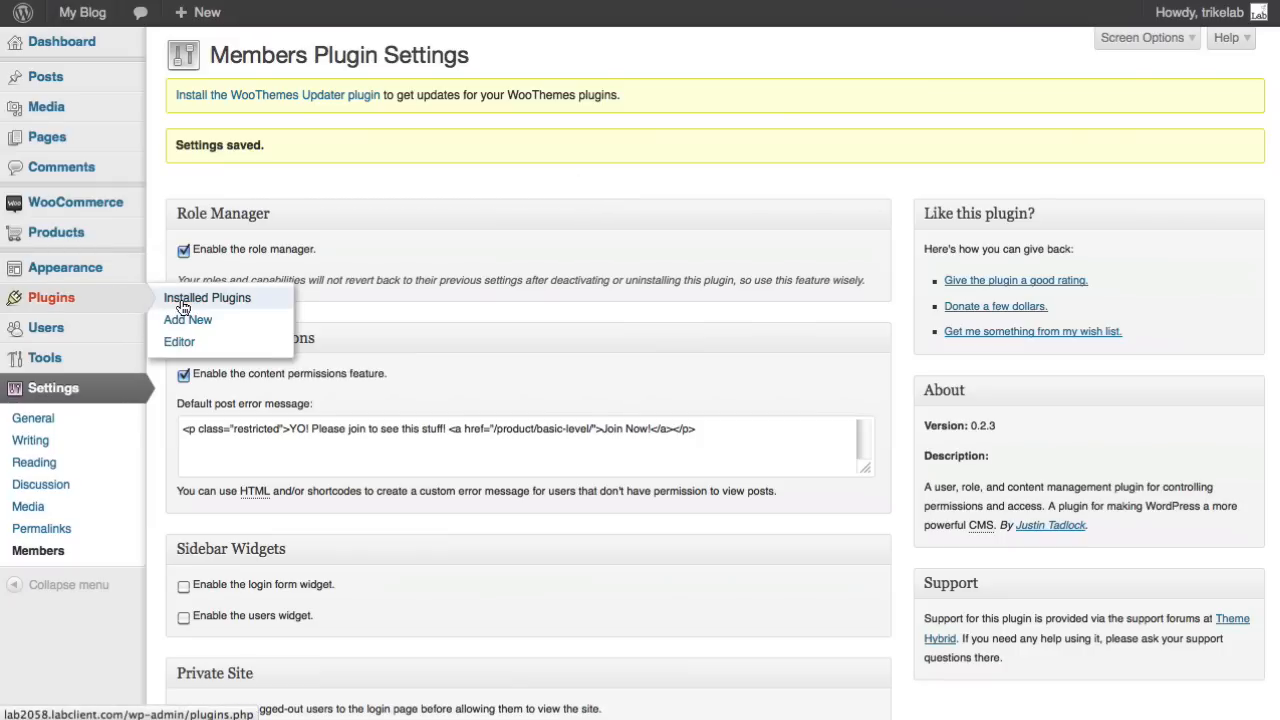
click(183, 305)
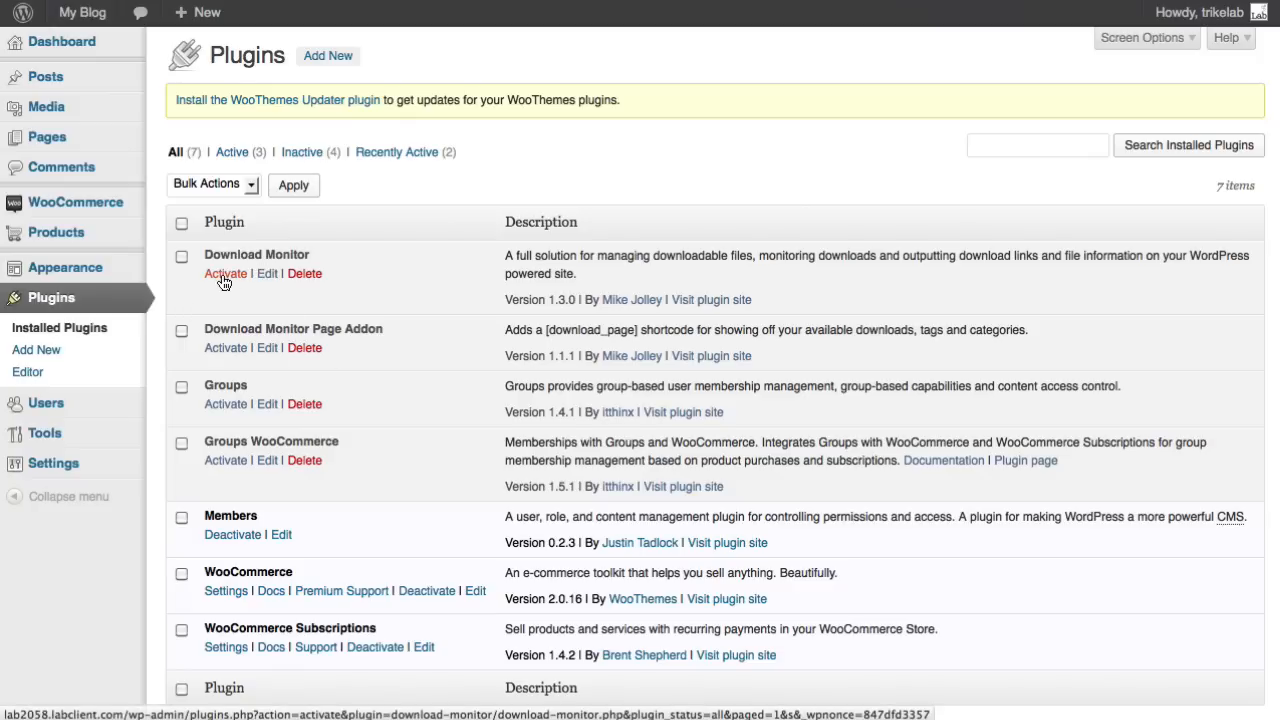
click(224, 280)
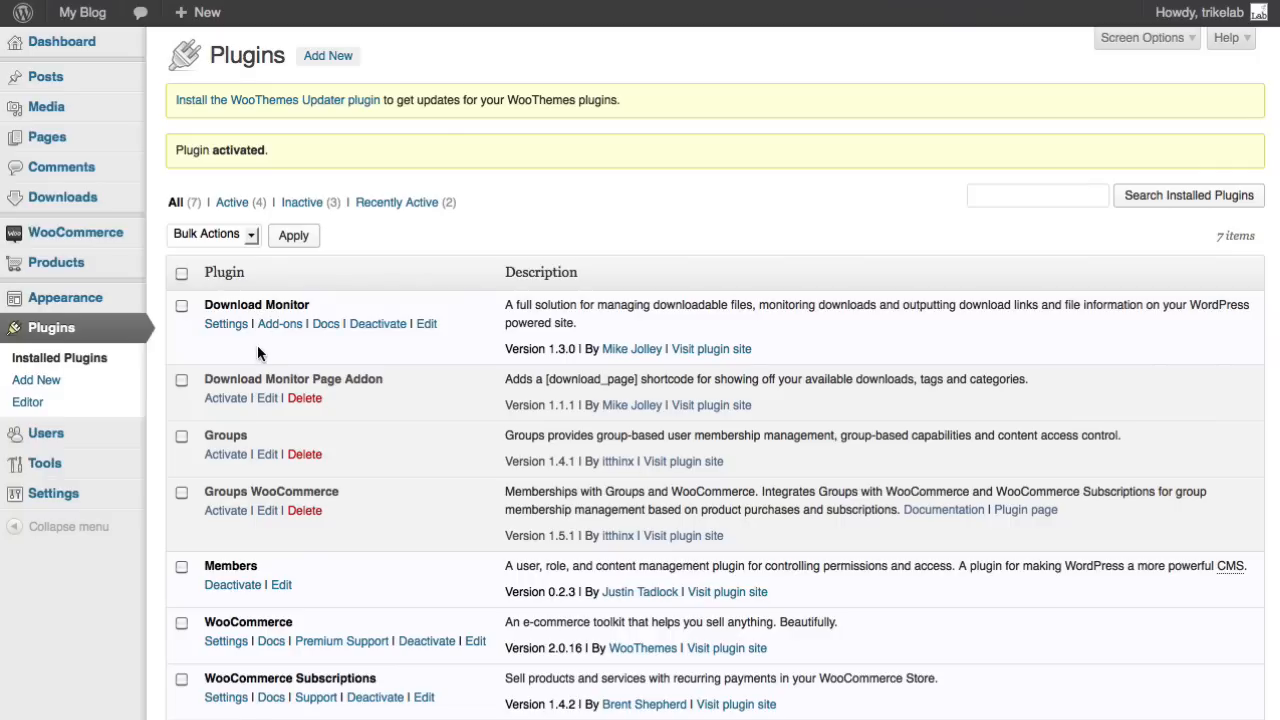
click(227, 402)
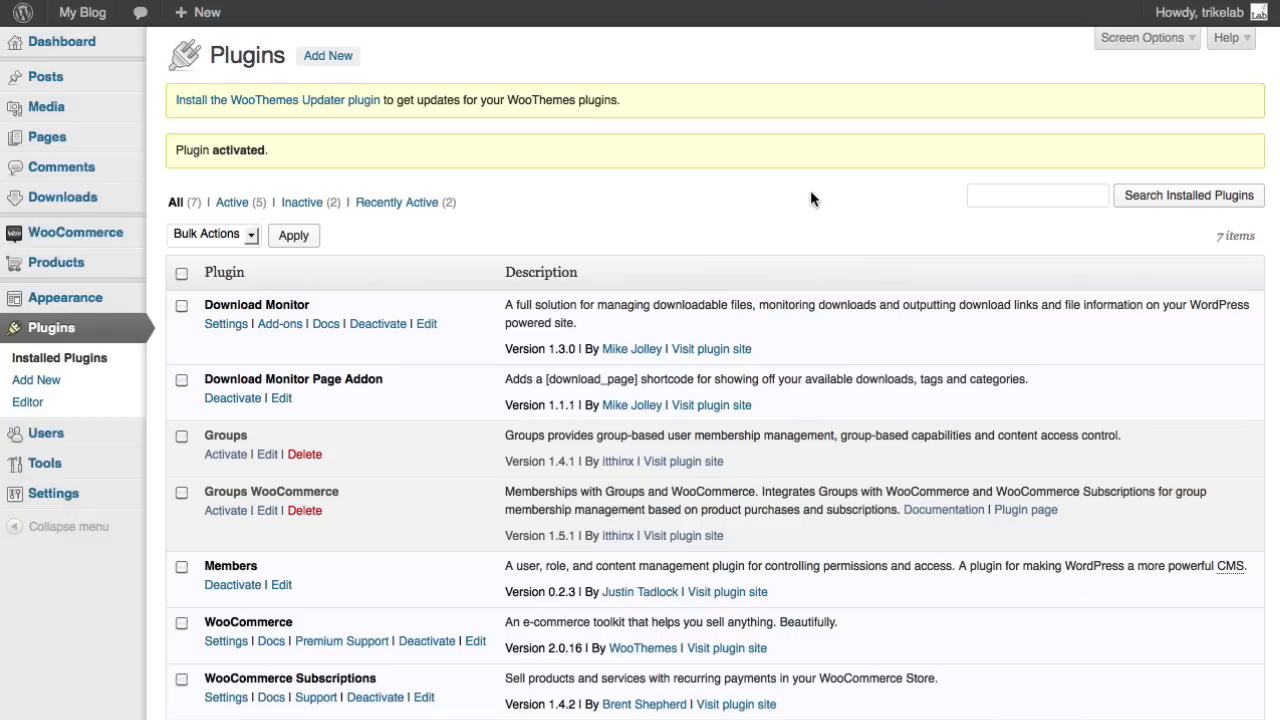
Create a new page titled "Resource Library" with the shortcode [download_page] as its content
mouse_move(71, 136)
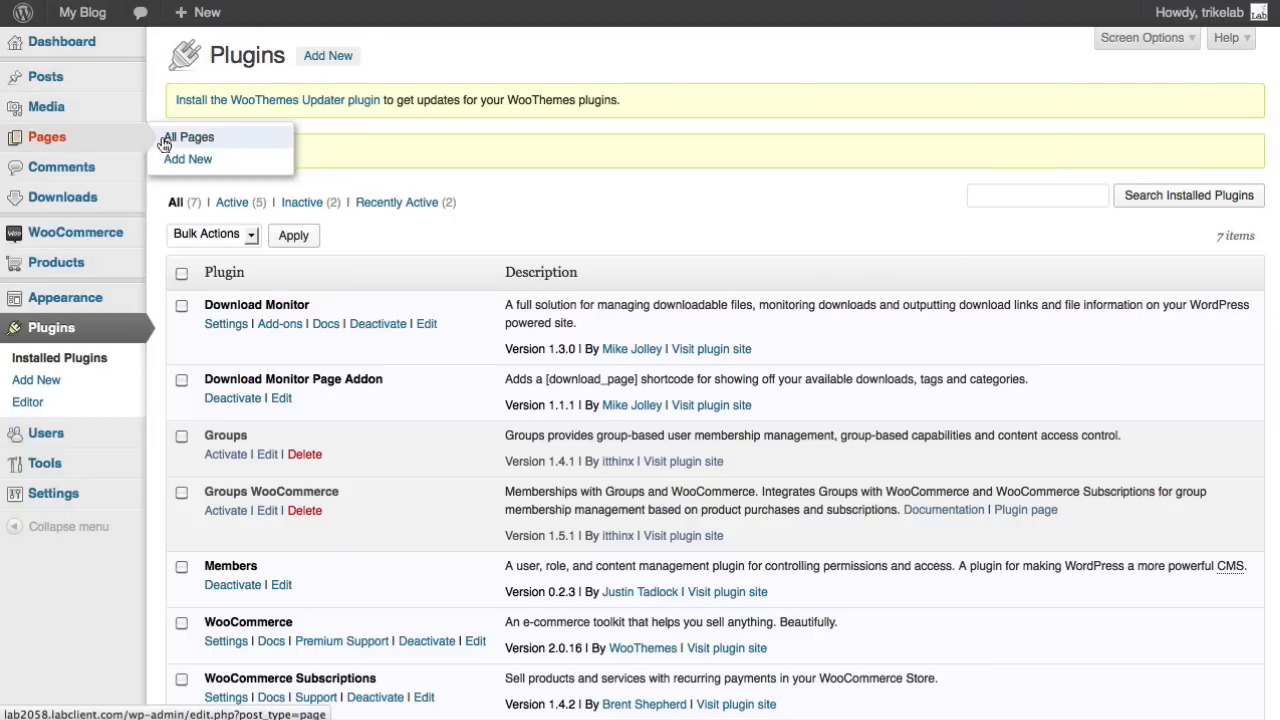
click(188, 159)
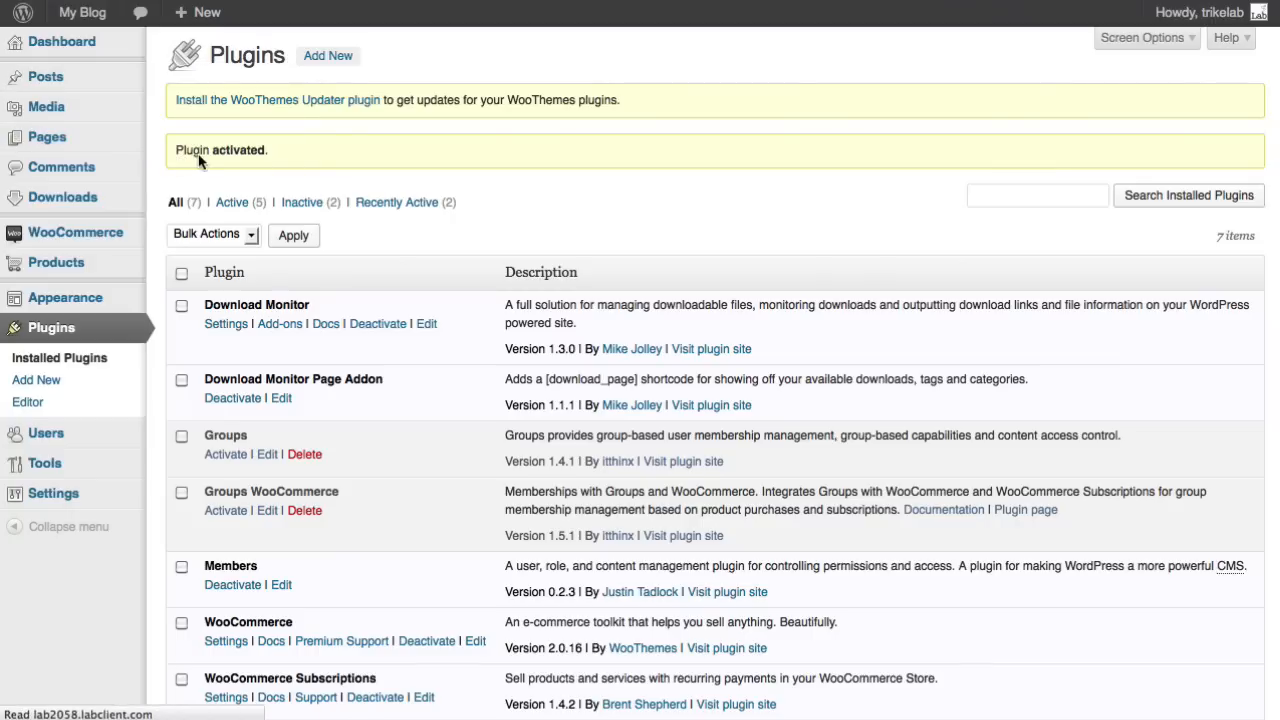
text(Resou)
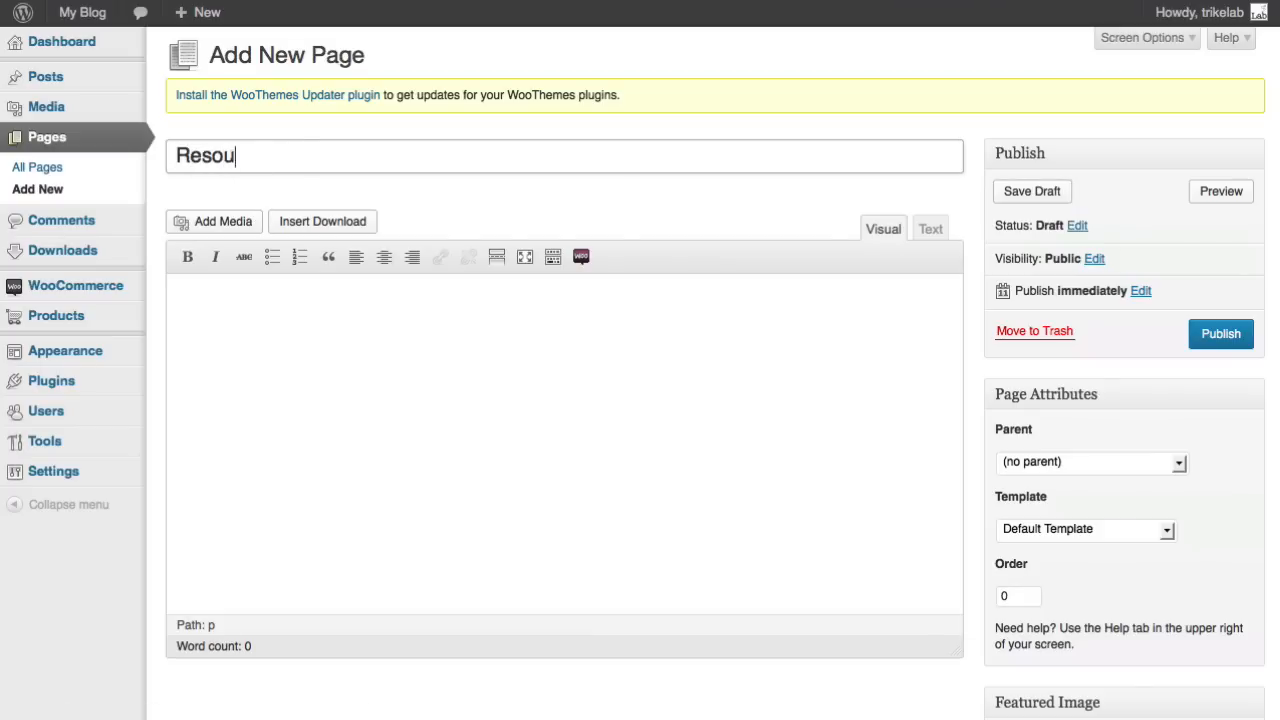
text(rce Library)
click(336, 292)
text([download_page])
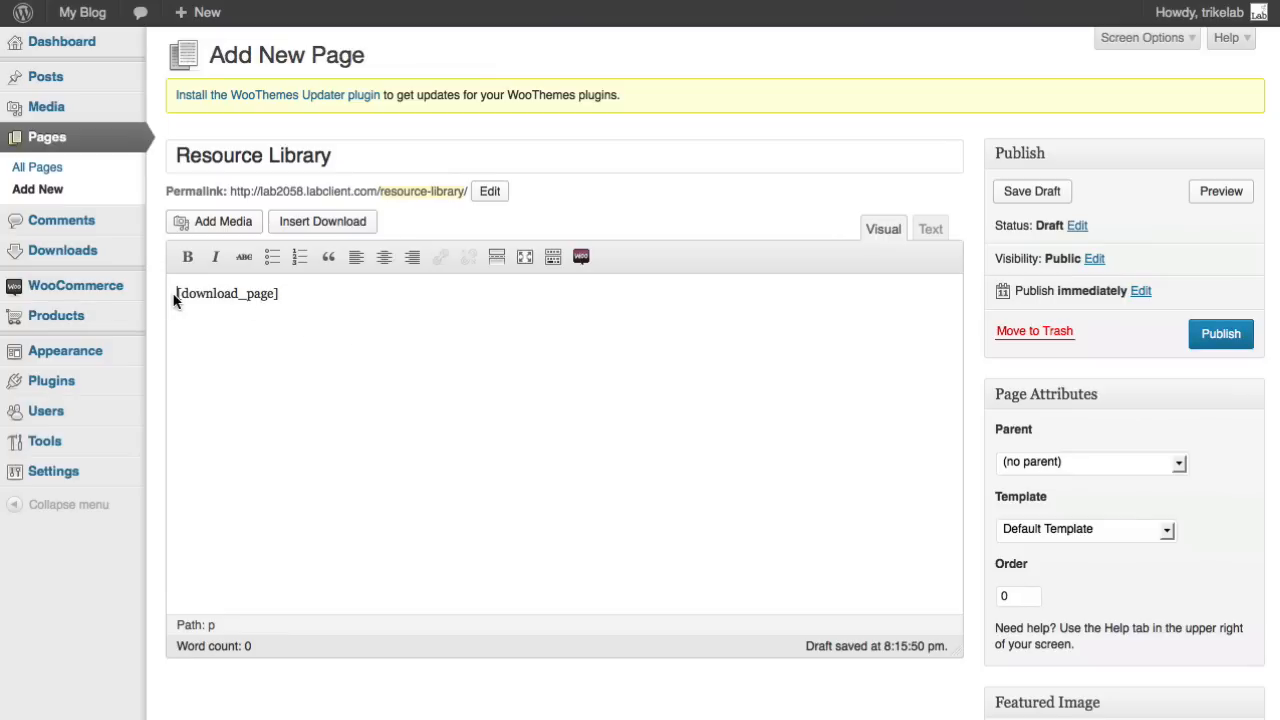
drag(177, 297, 322, 304)
click(326, 311)
Assign the Full Width Page (no sidebar) template to the Resource Library page and publish it
scroll(1030, 500, down, 1)
click(1035, 505)
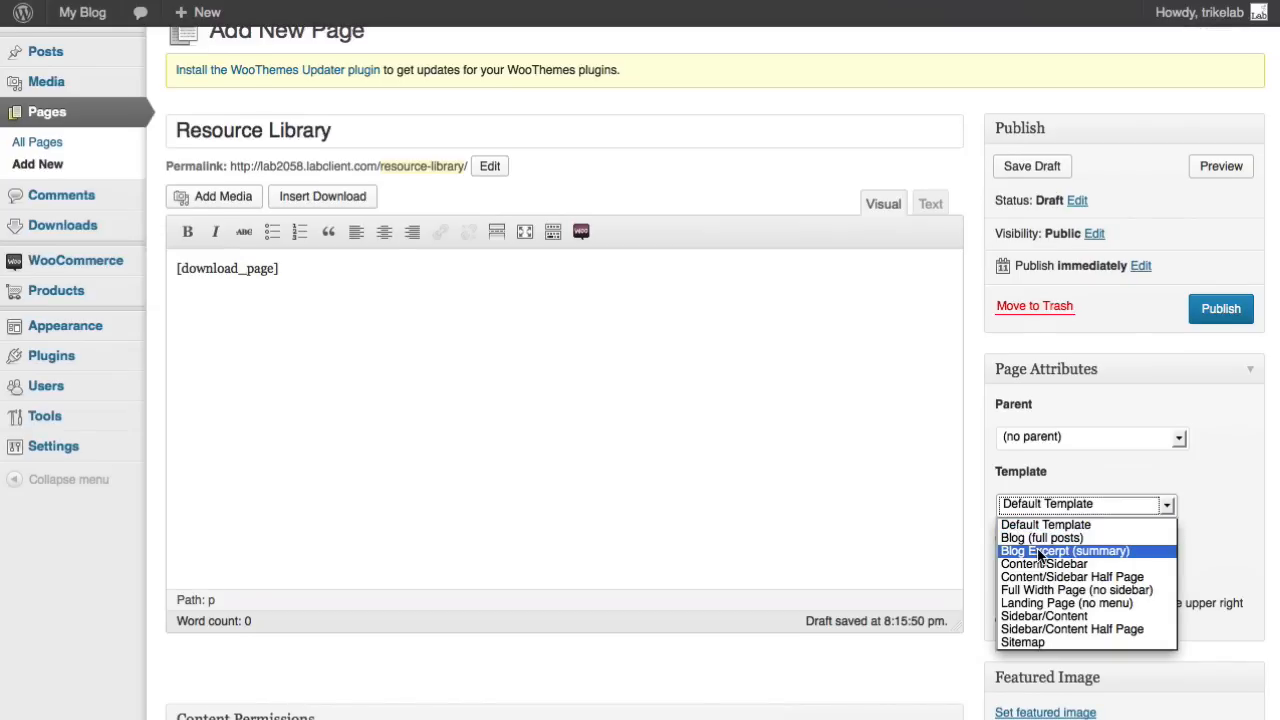
click(1048, 591)
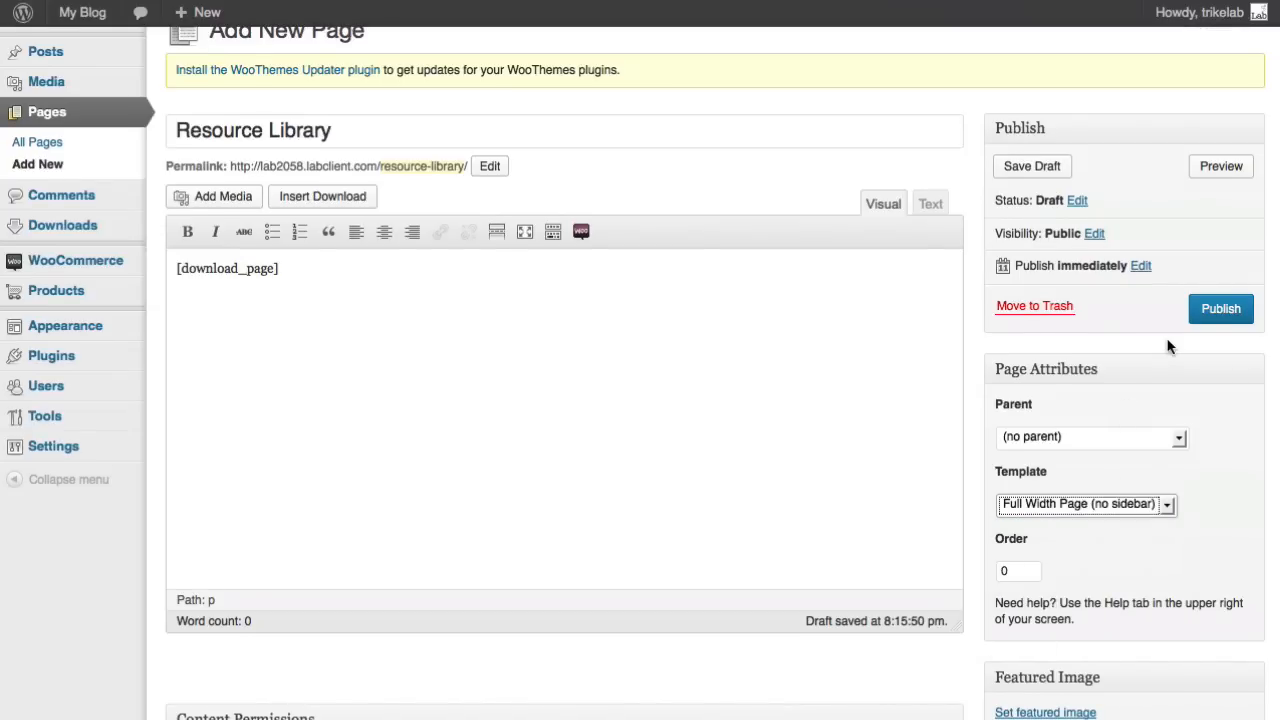
click(1224, 311)
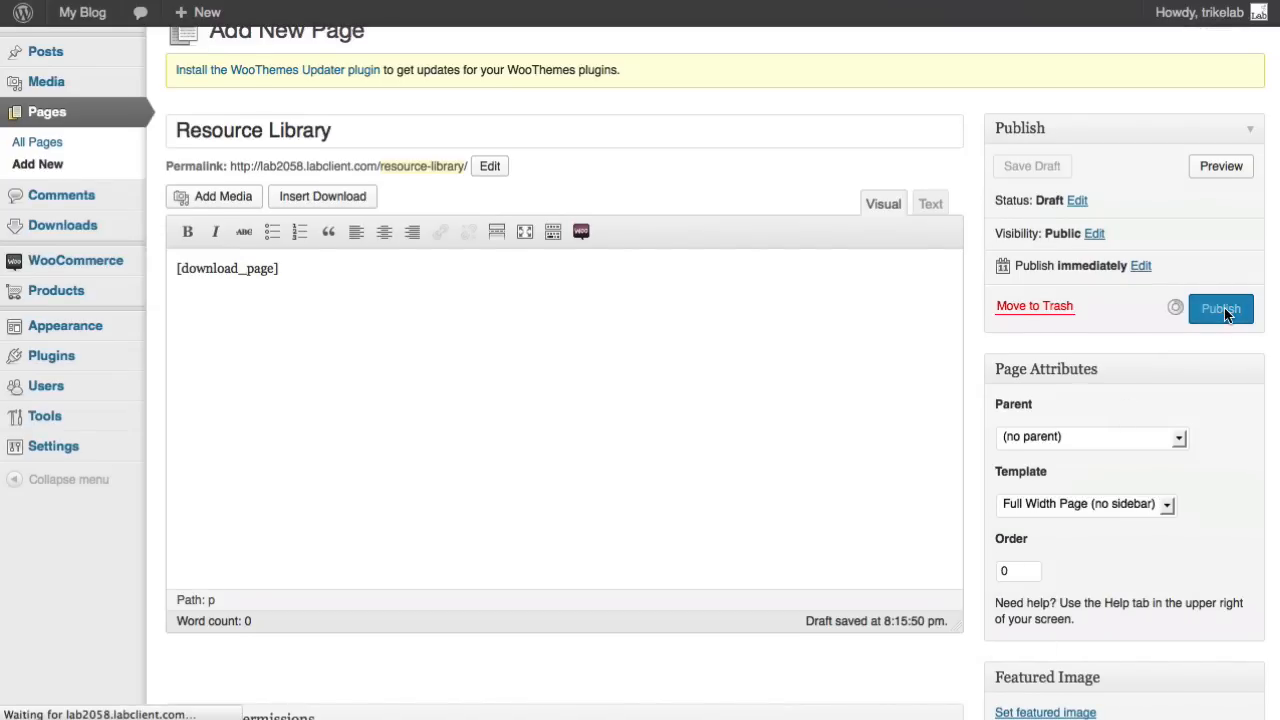
Enable the Custom Fields, Discussion, Comments, Slug and Author sections in the page editor's screen options
scroll(752, 391, down, 5)
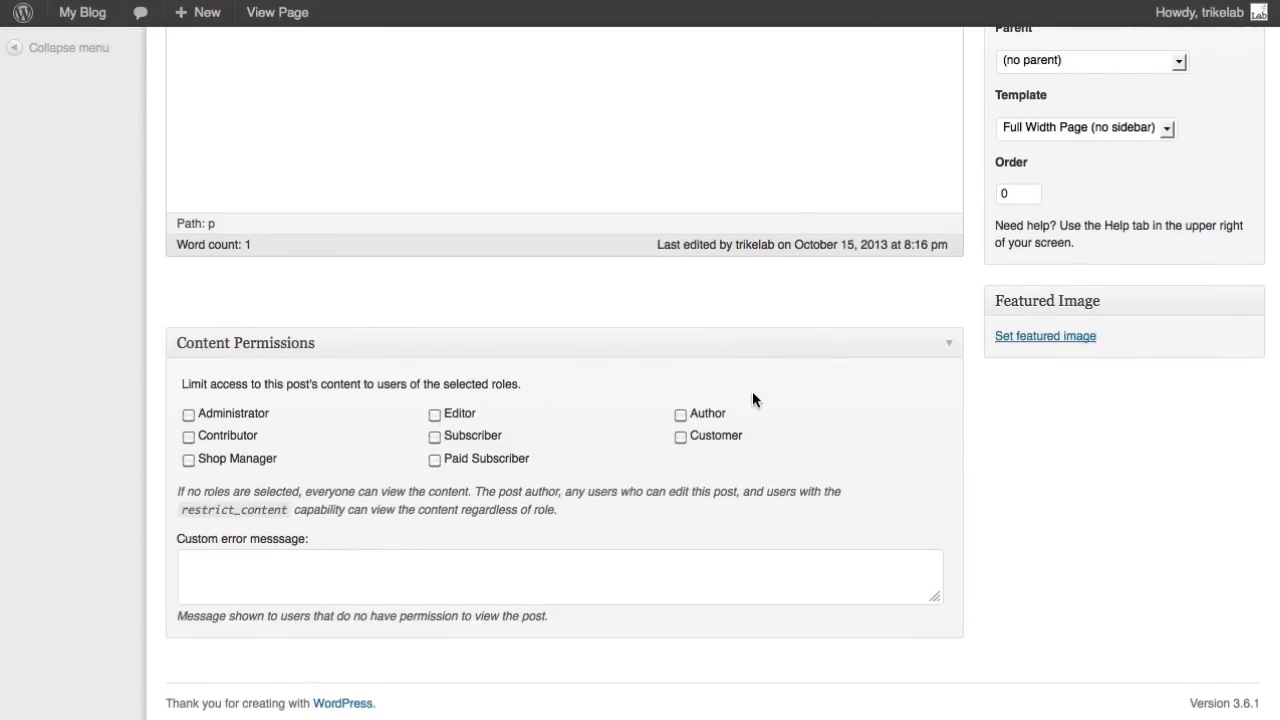
scroll(1000, 463, up, 5)
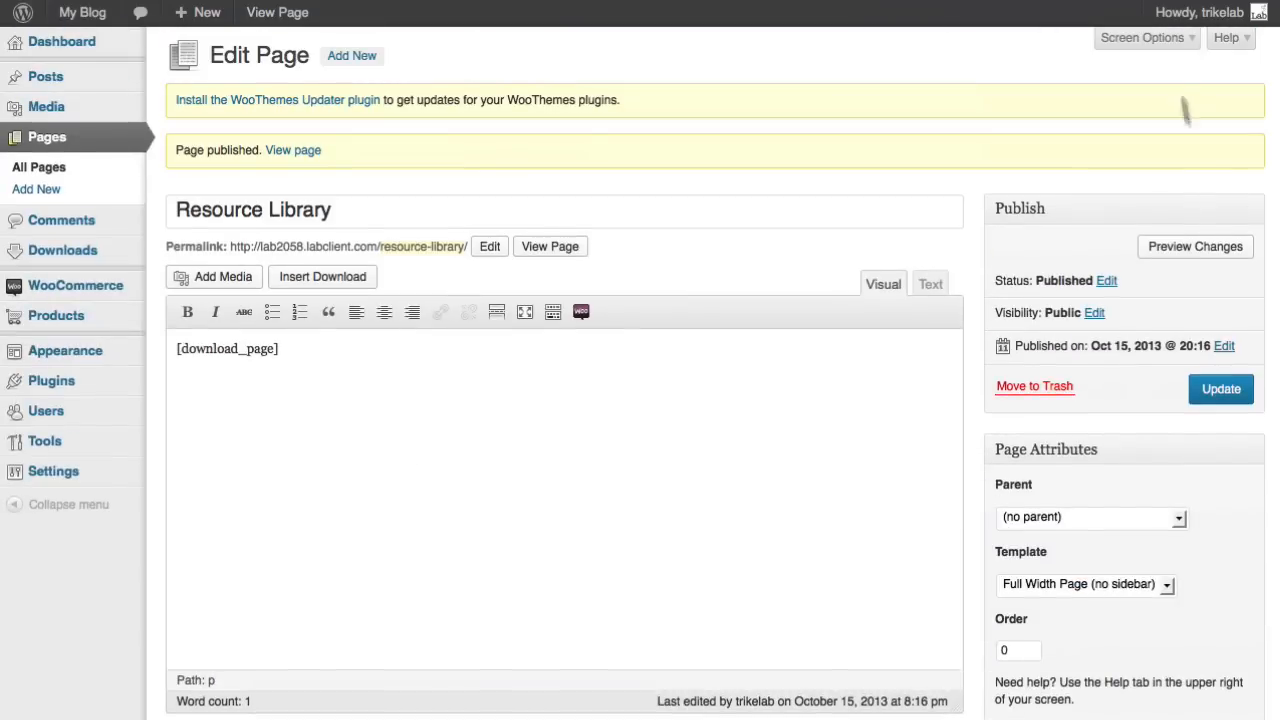
click(1160, 40)
click(444, 83)
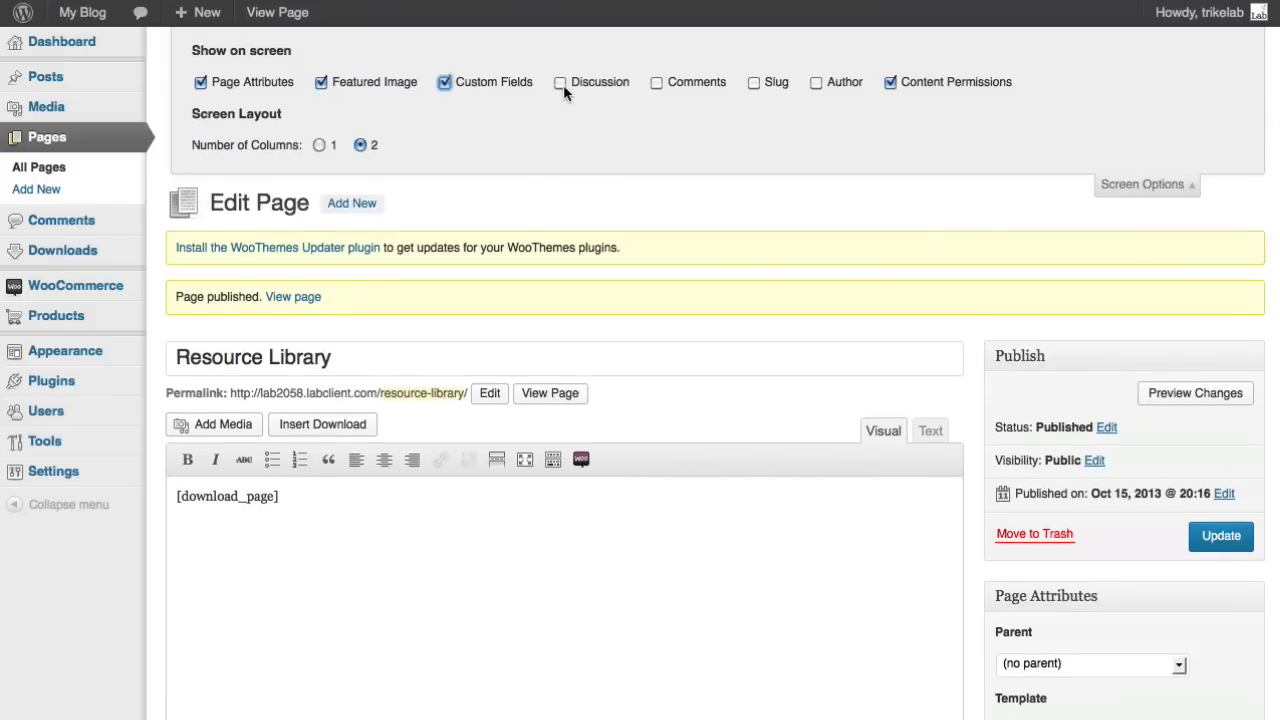
click(561, 83)
click(656, 83)
click(753, 83)
click(817, 83)
click(1100, 184)
Disallow comments, trackbacks and pingbacks on the Resource Library page, update it and open its public view
scroll(1100, 191, down, 10)
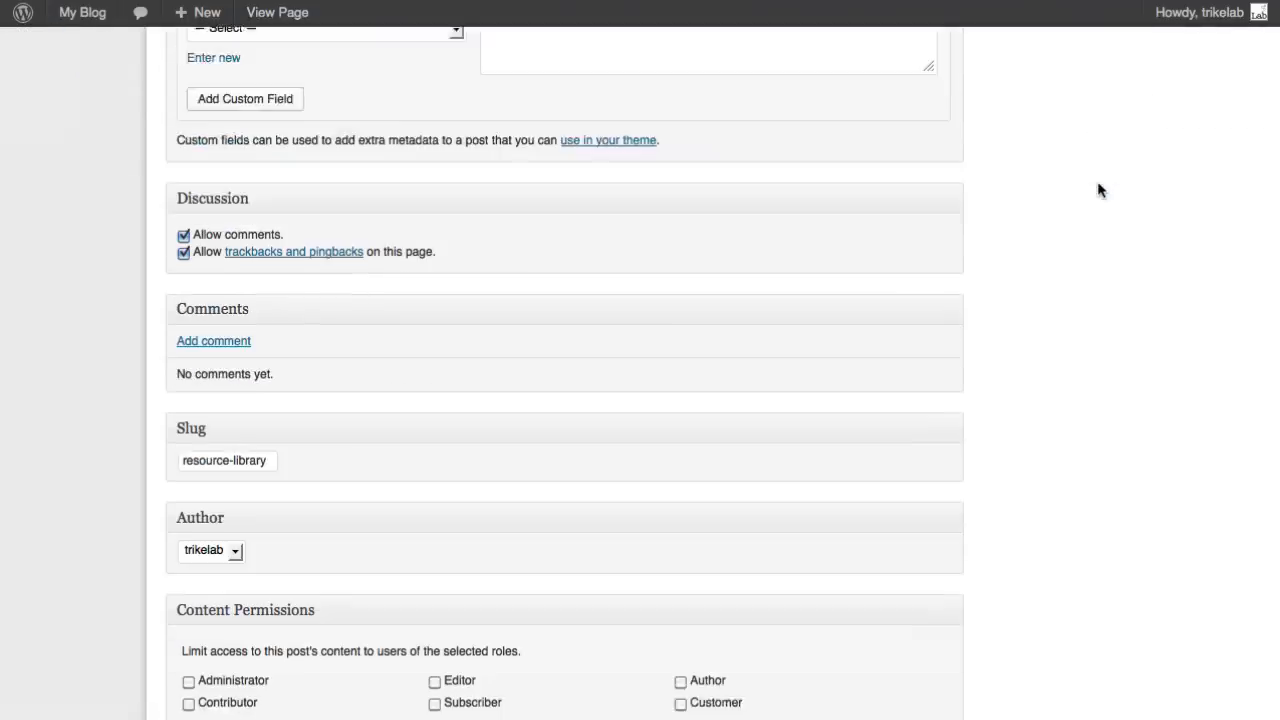
click(183, 105)
click(183, 88)
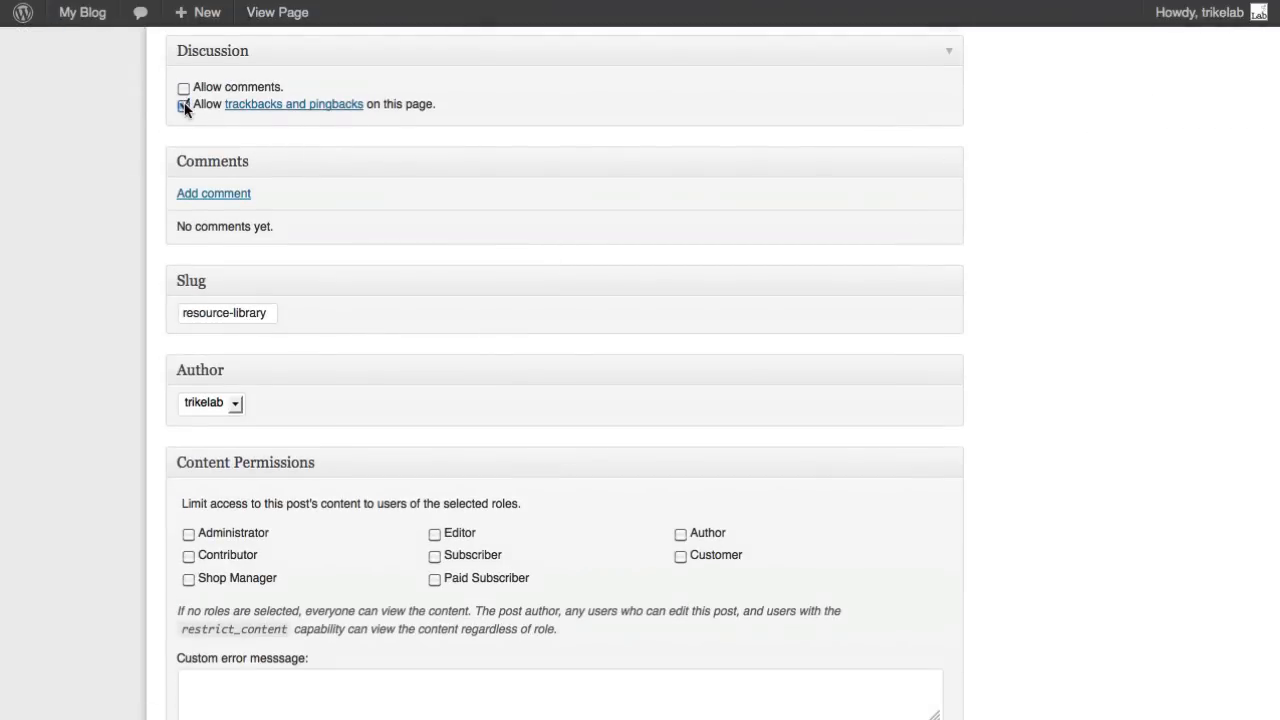
scroll(605, 311, up, 10)
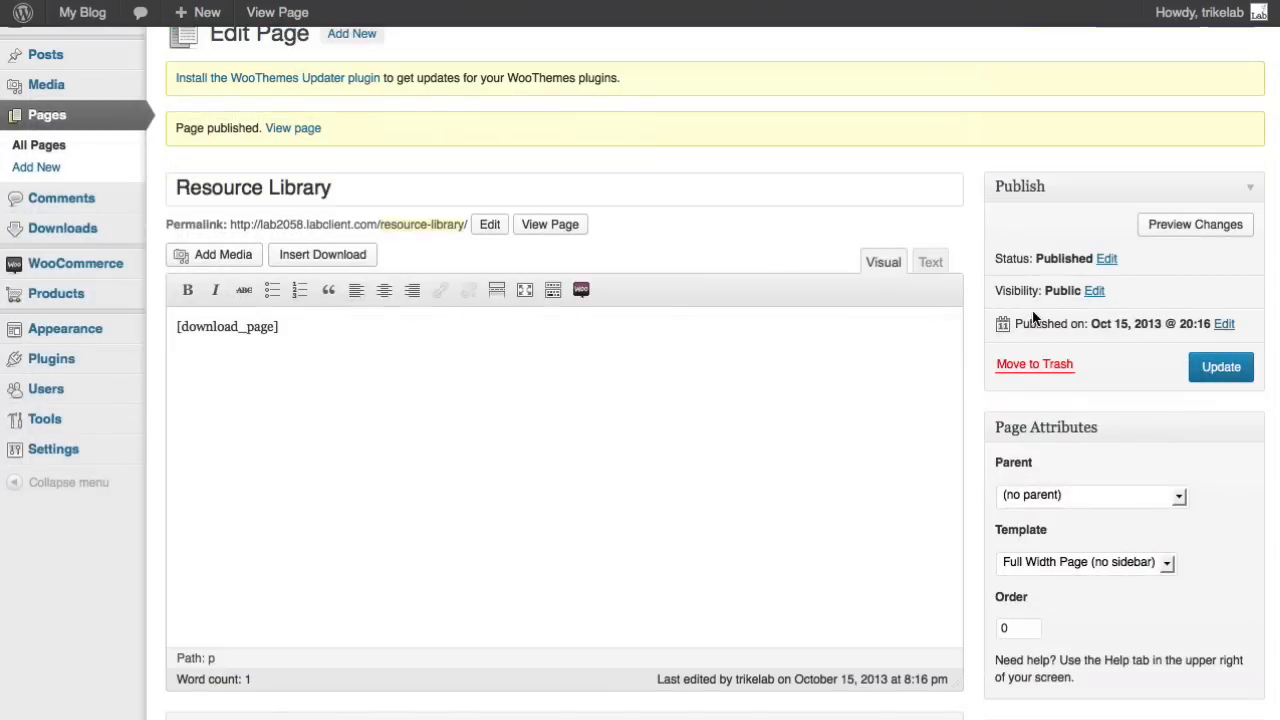
click(1205, 367)
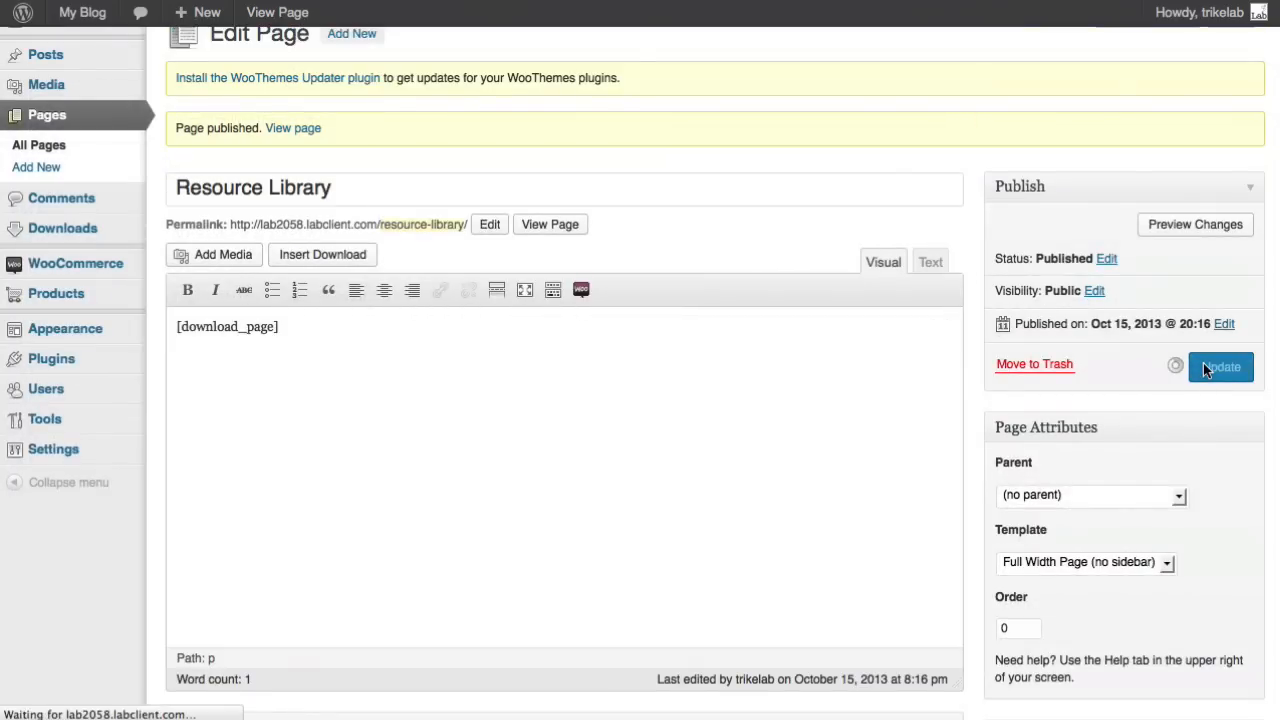
right_click(550, 246)
click(612, 255)
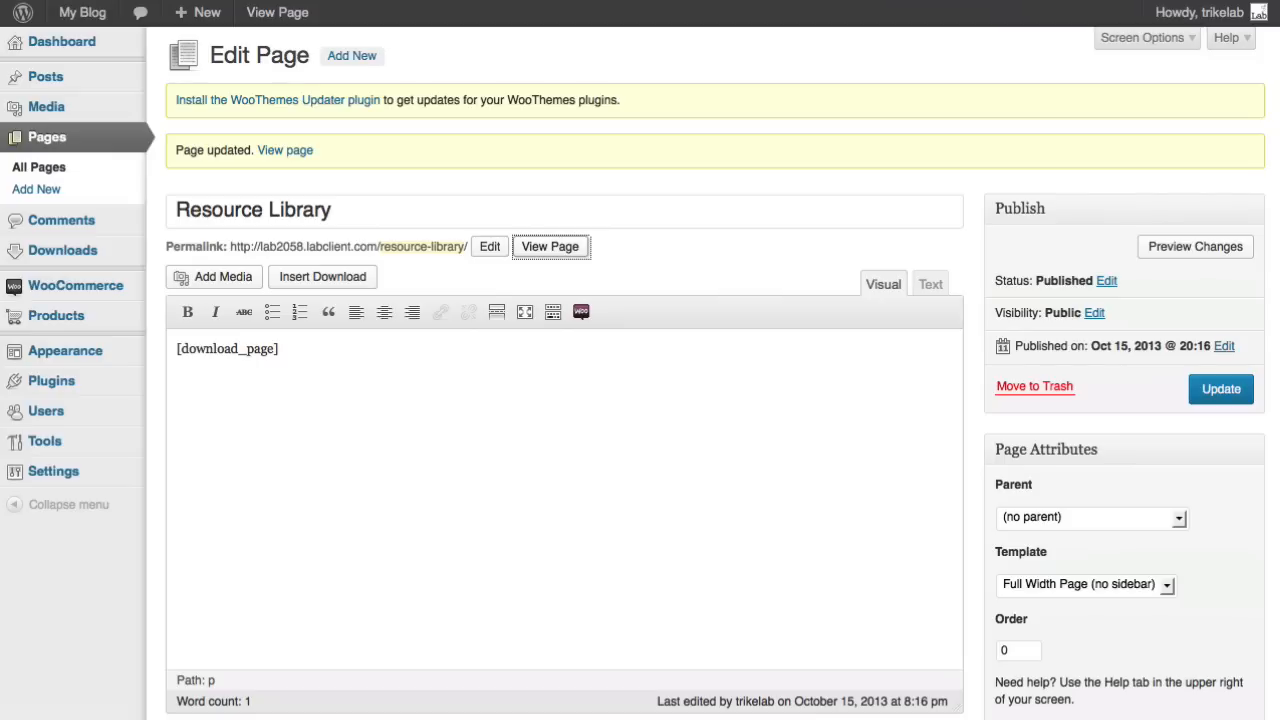
Create a new download titled "Sample Download" with "Blah blah blah" as its description
mouse_move(77, 251)
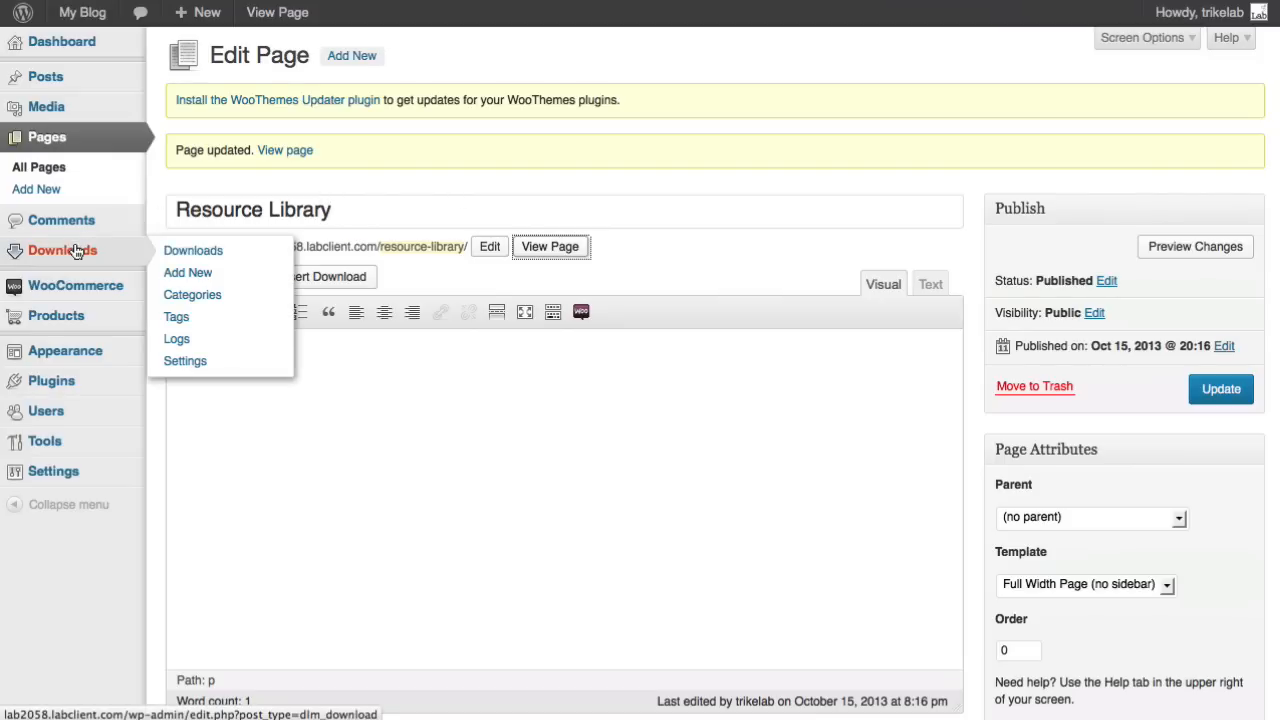
click(199, 258)
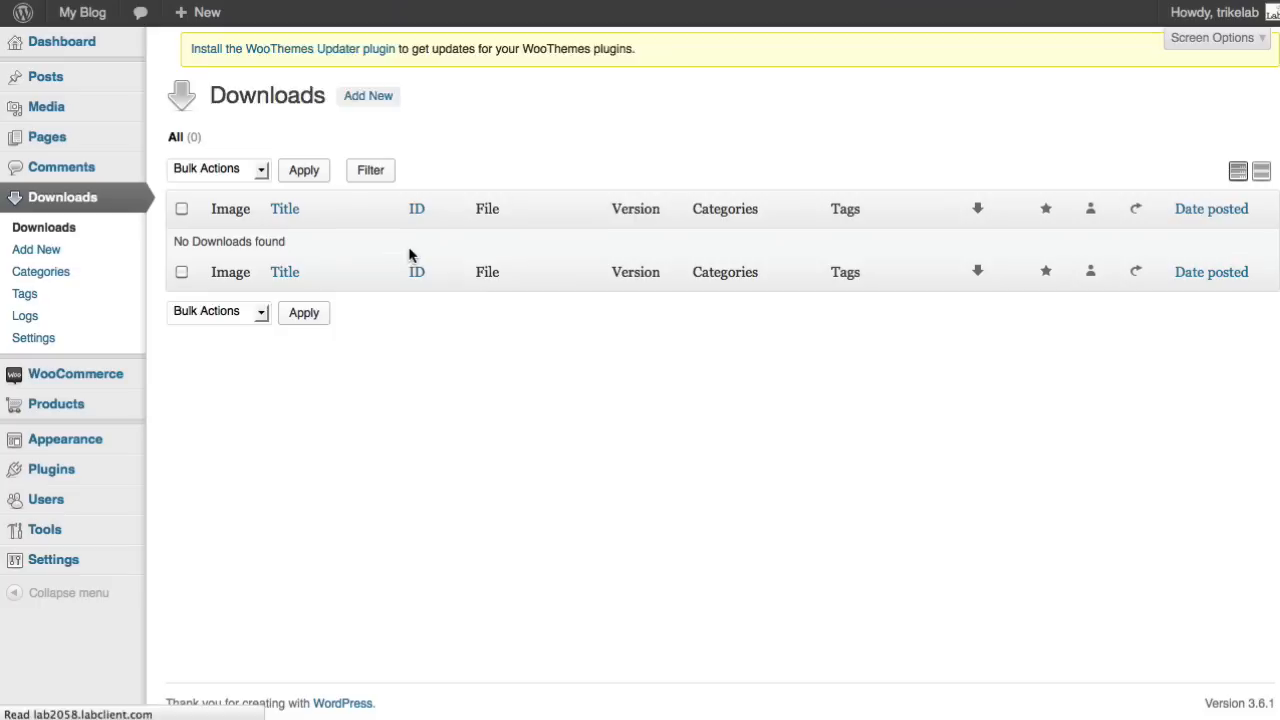
click(357, 60)
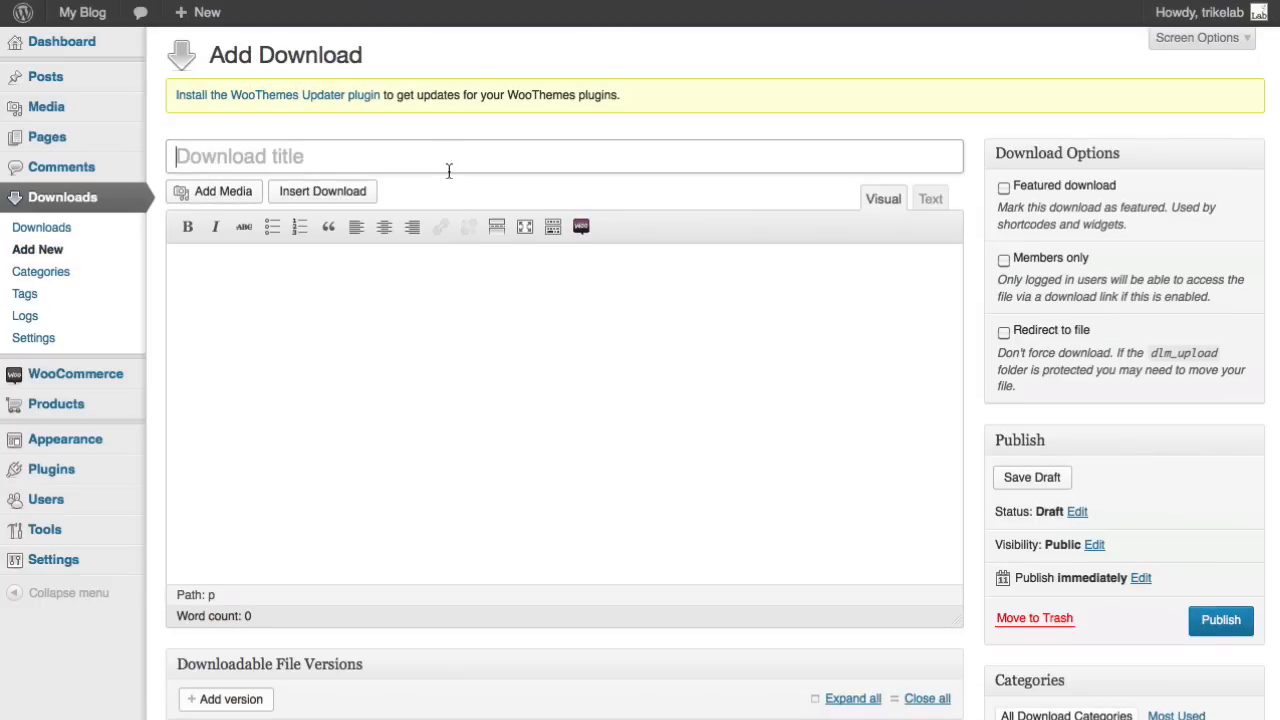
text(Sample Dwon)
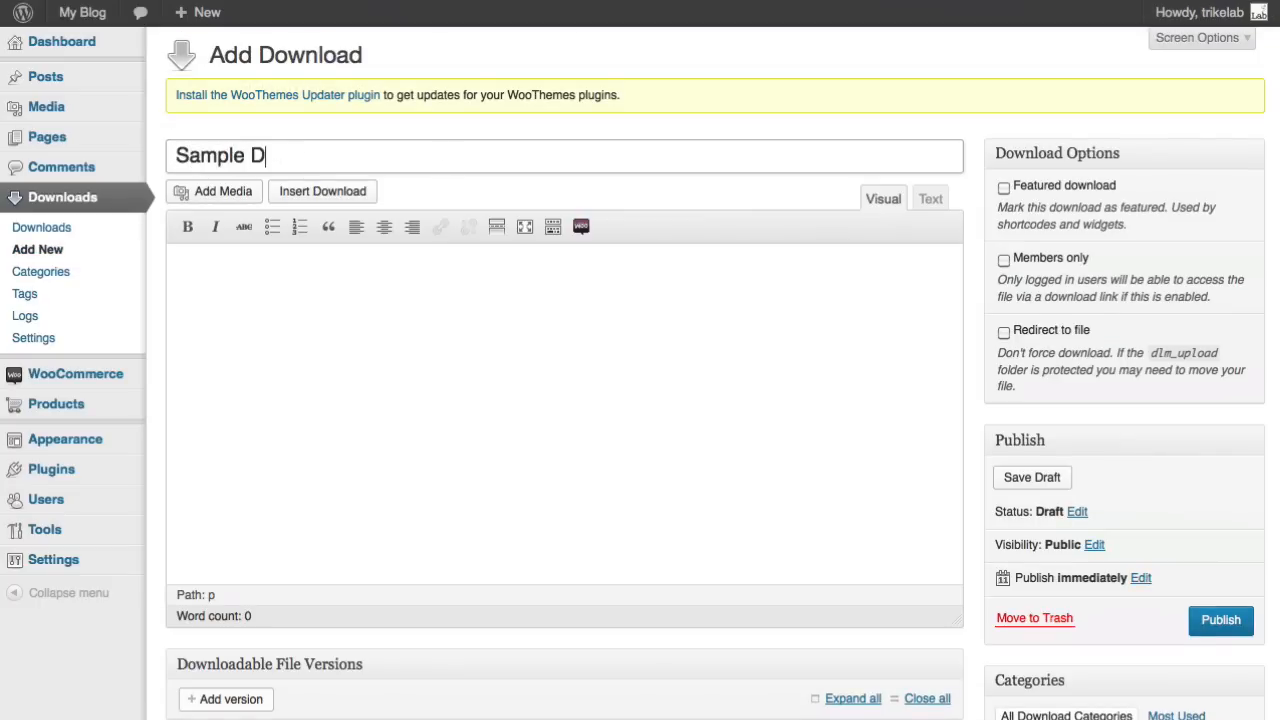
key(BackSpace)
key(BackSpace)
key(BackSpace)
text(ownload)
click(484, 340)
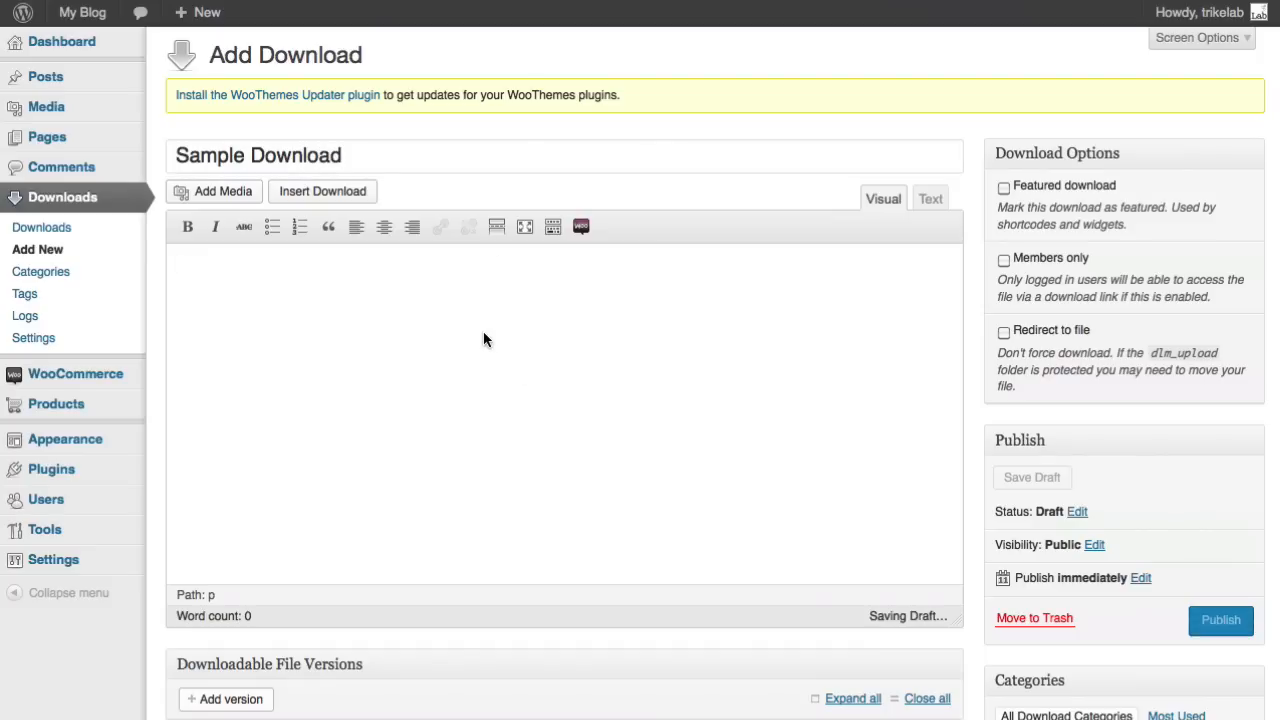
text(Blah blah blah)
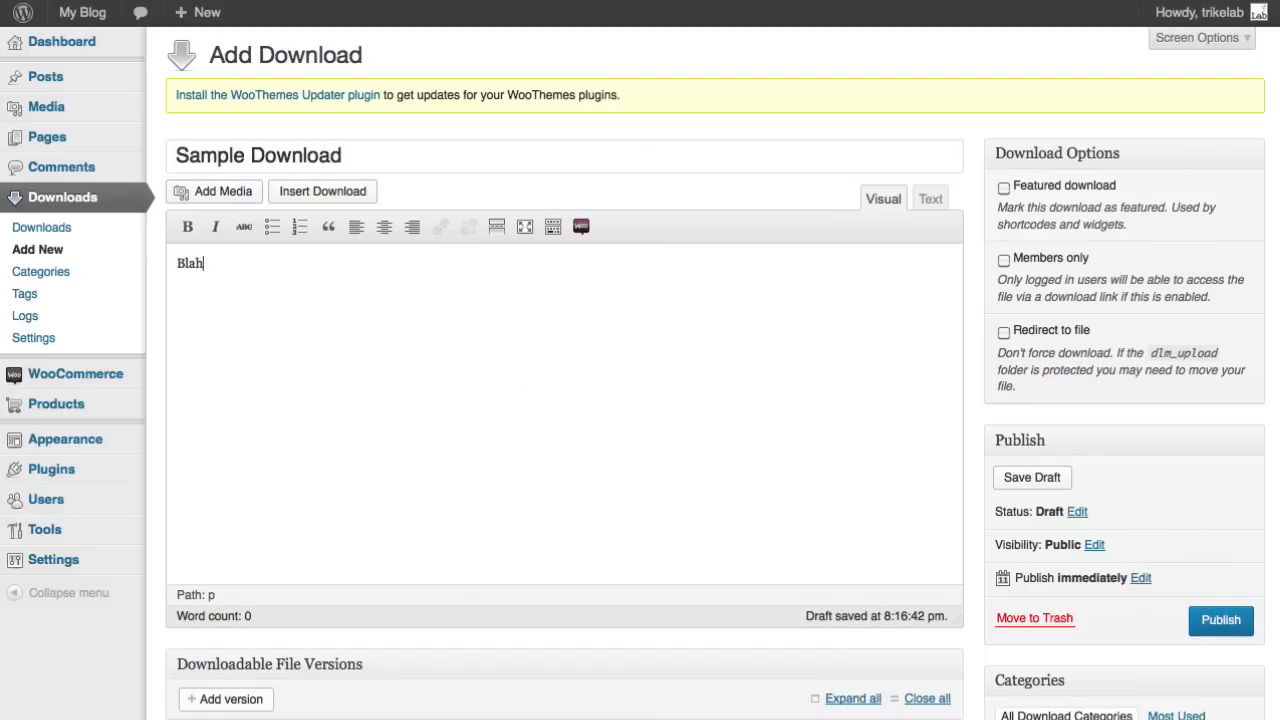
Add a downloadable file version that uses pirate_treasure.png from the server folder wp-content/uploads/2013/10
scroll(673, 373, down, 5)
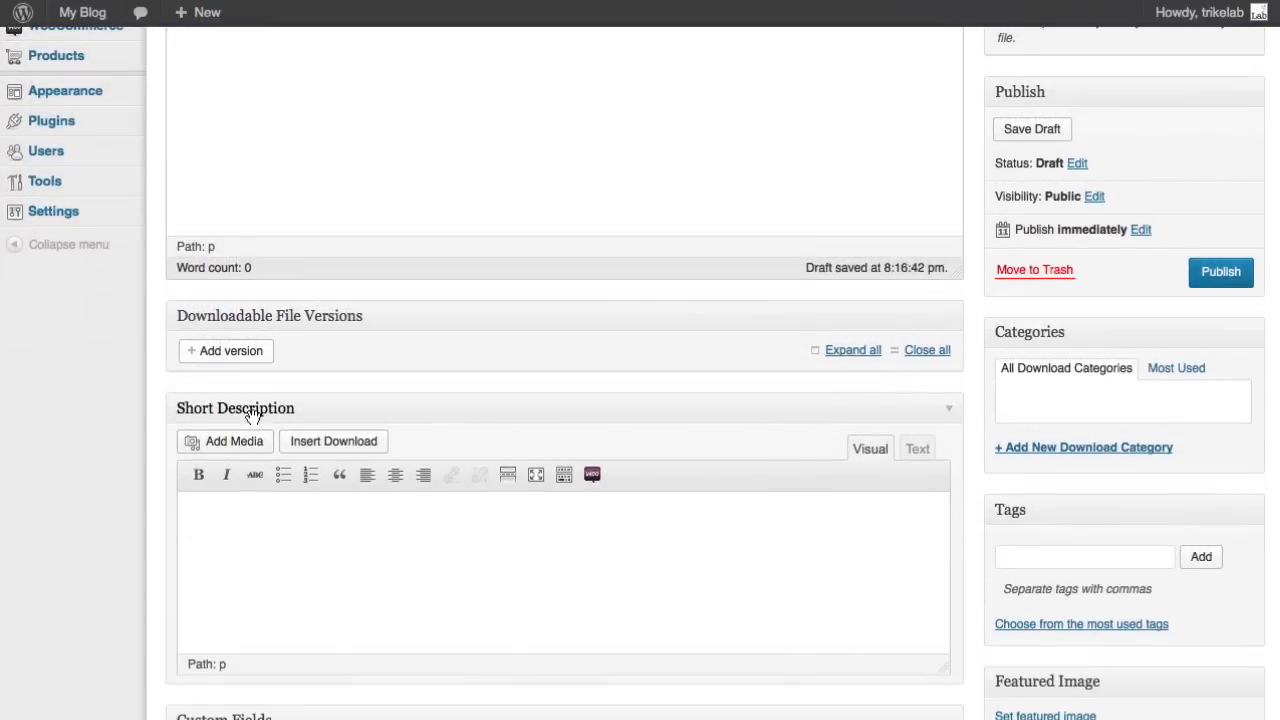
click(245, 352)
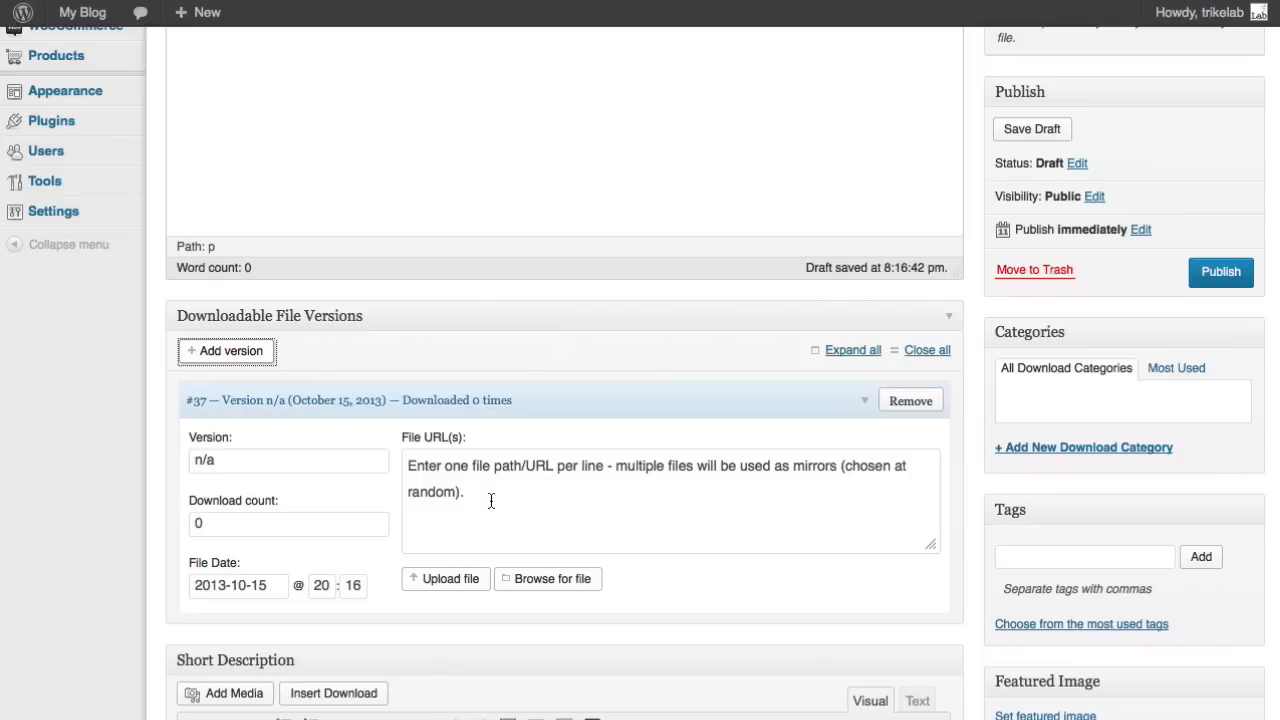
click(534, 582)
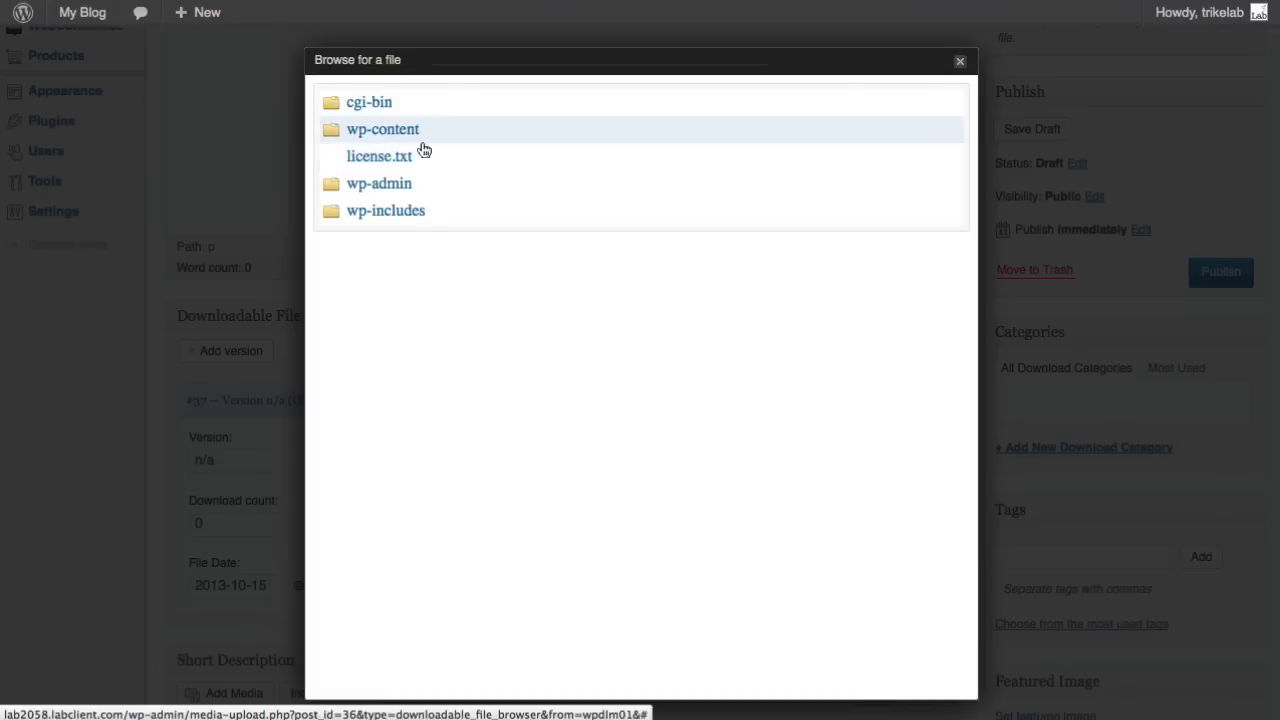
click(405, 130)
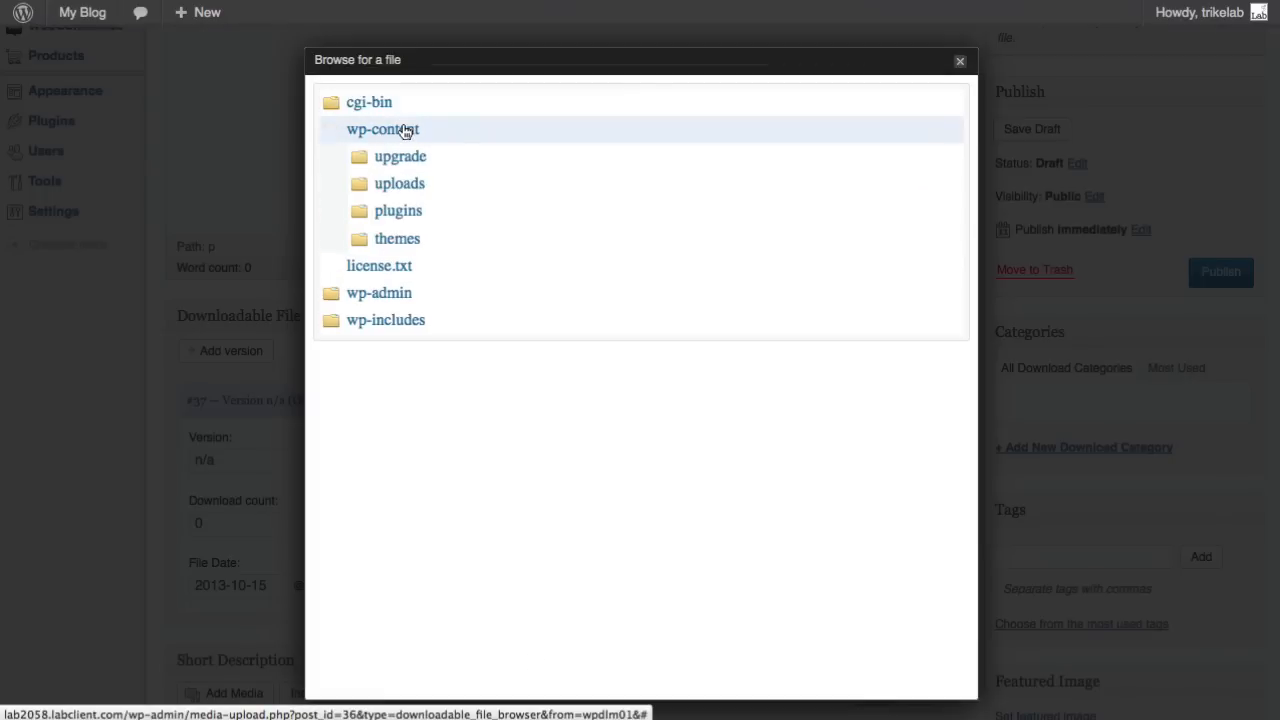
click(404, 181)
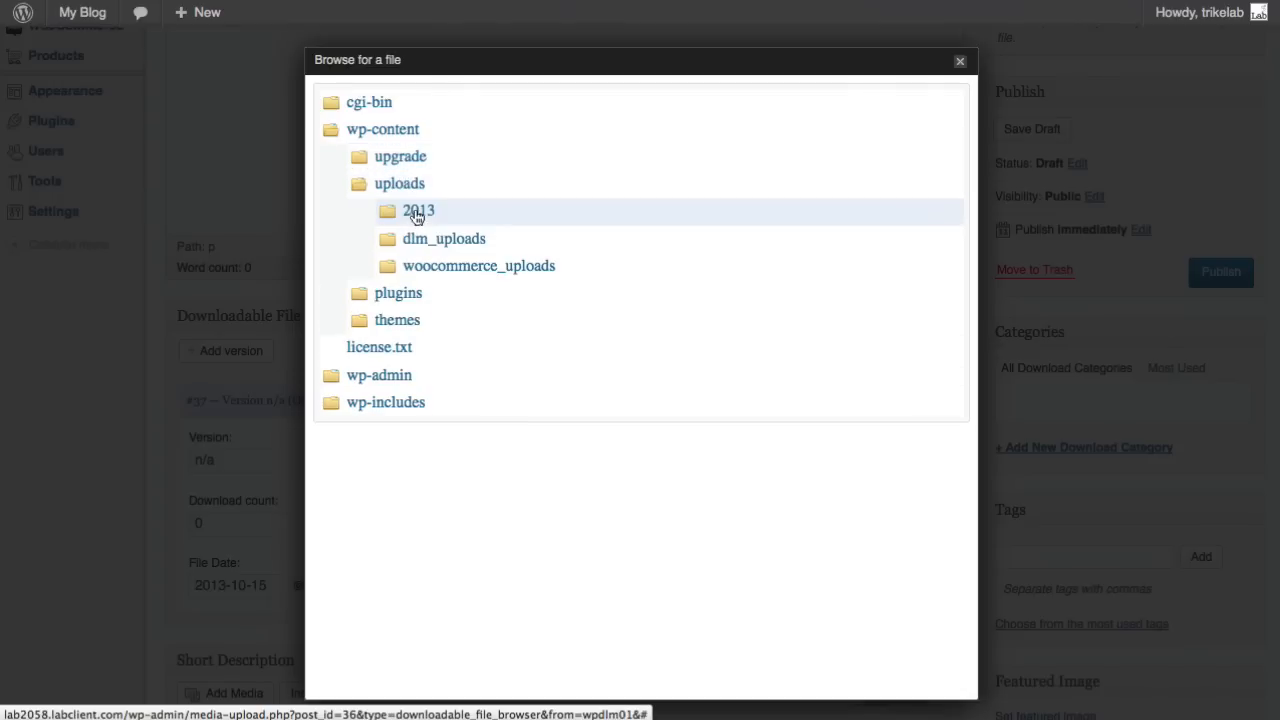
click(416, 217)
click(444, 240)
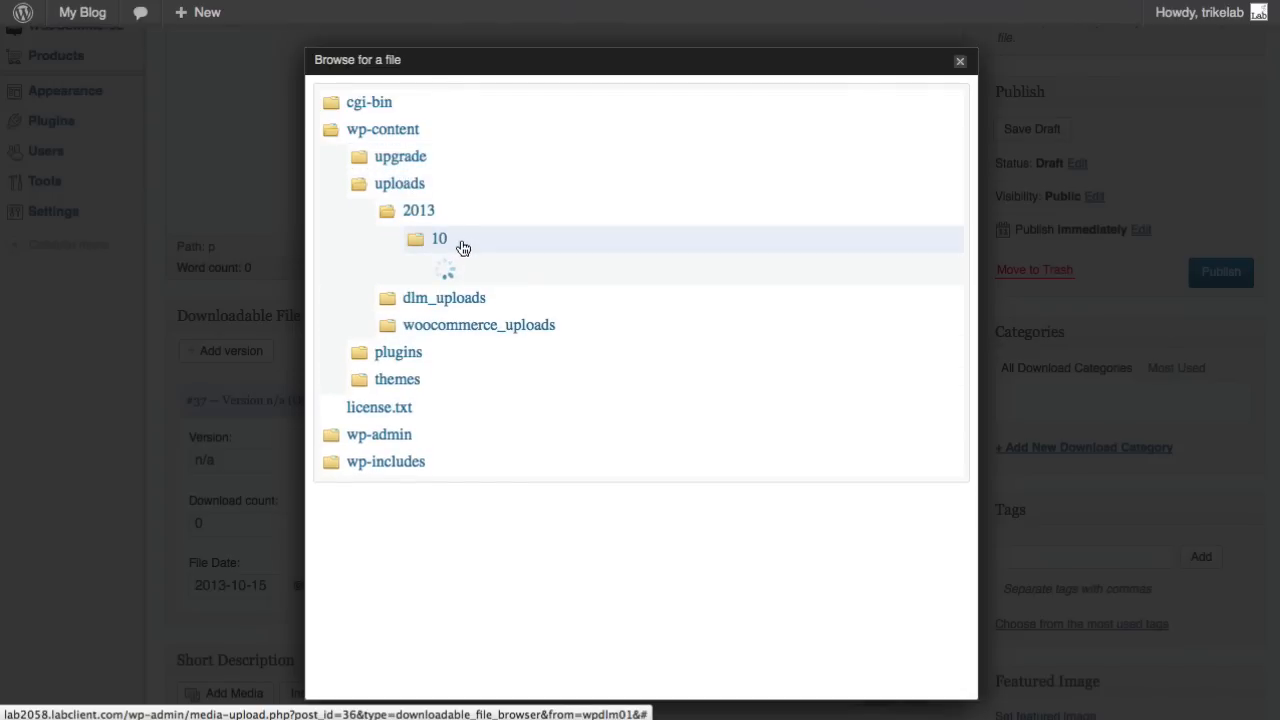
click(474, 269)
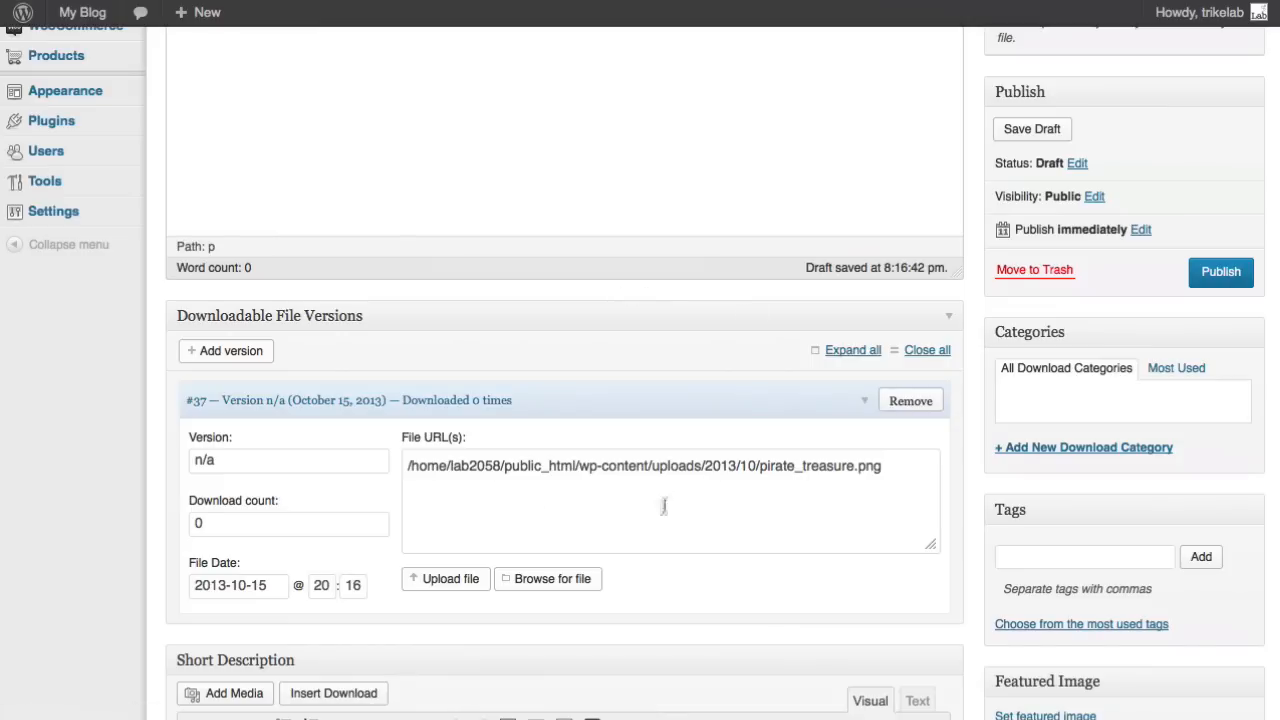
Set the file's version number to 1.0 and collapse the version entry
click(330, 465)
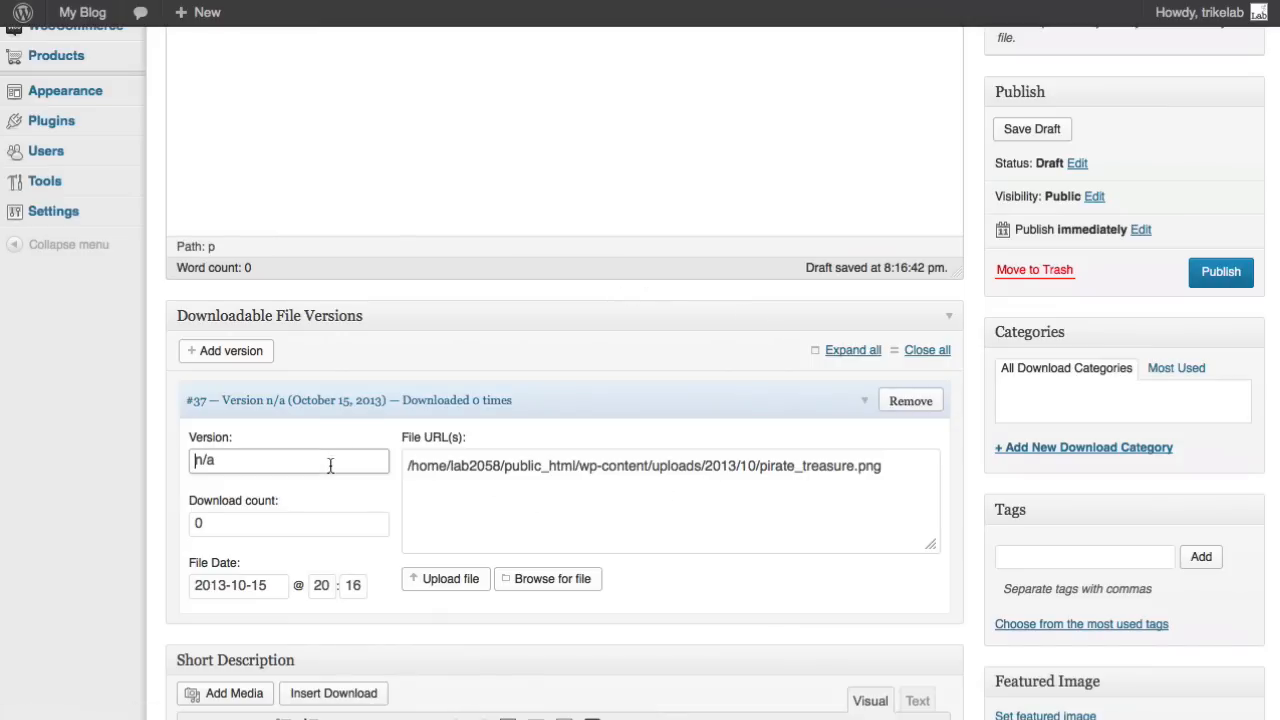
text(1.0)
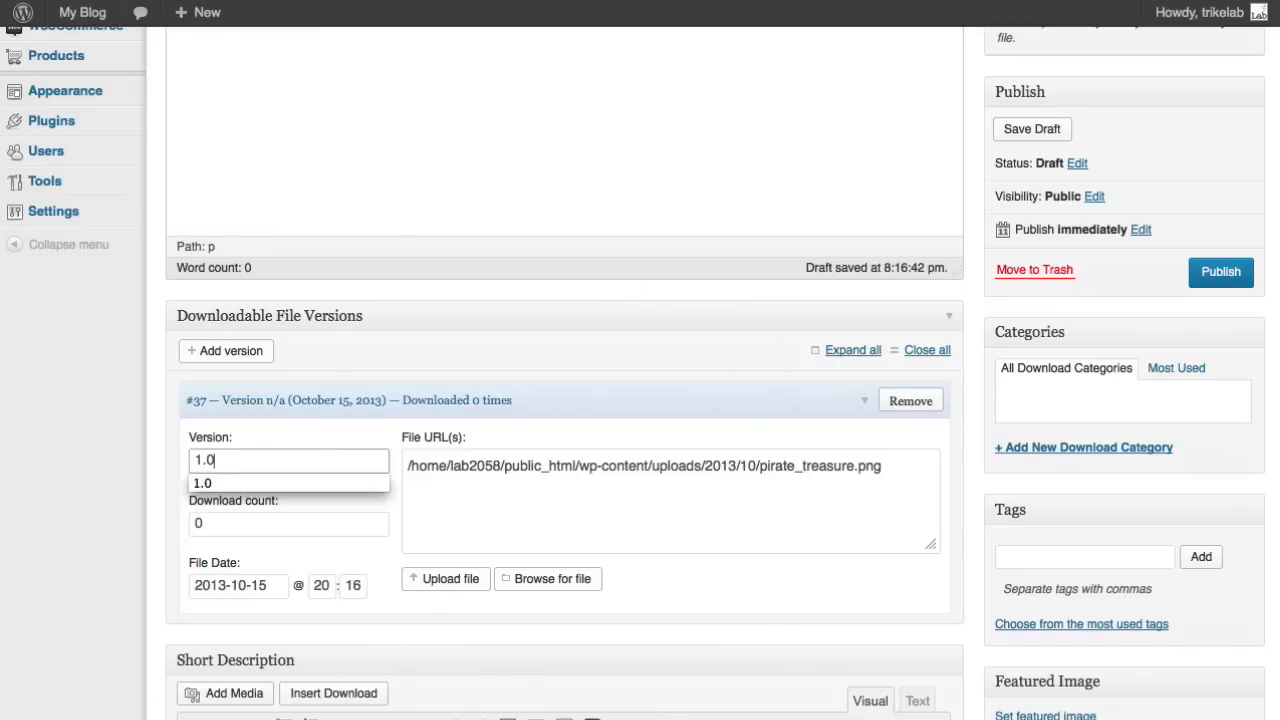
click(604, 398)
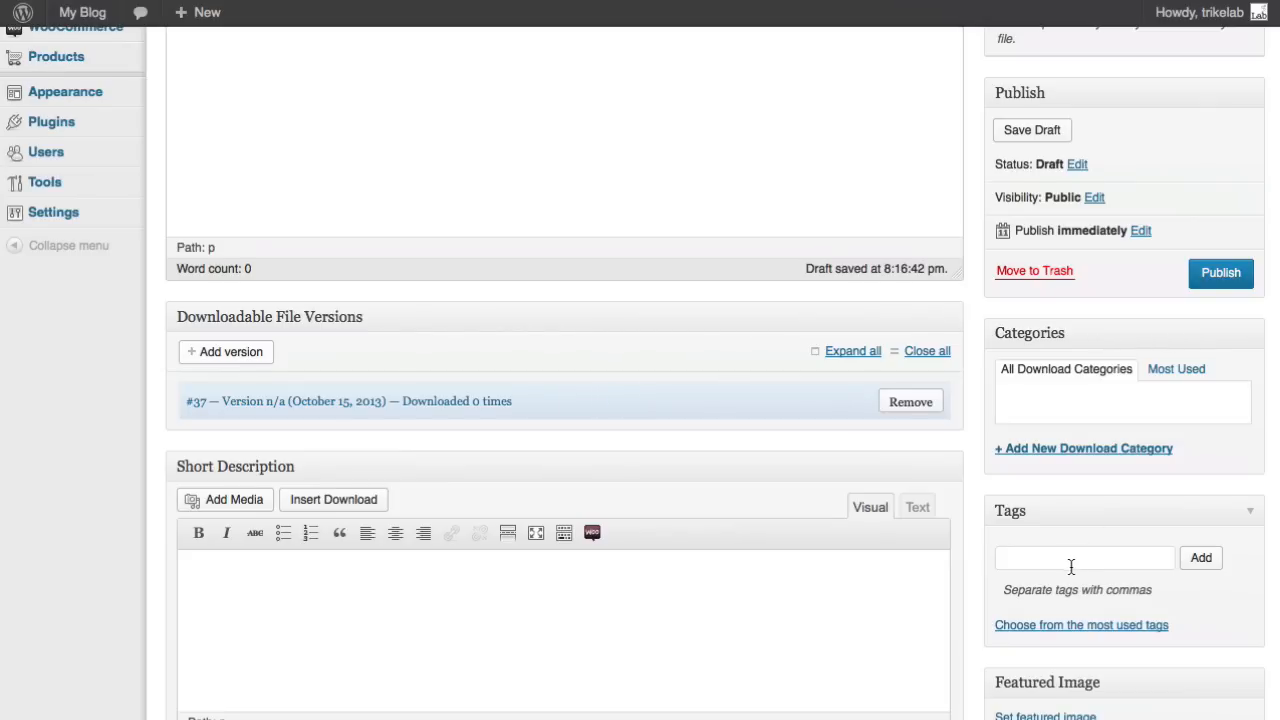
Set pirate_treasure.png from the media library as the download's featured image
scroll(1071, 567, down, 5)
click(1040, 474)
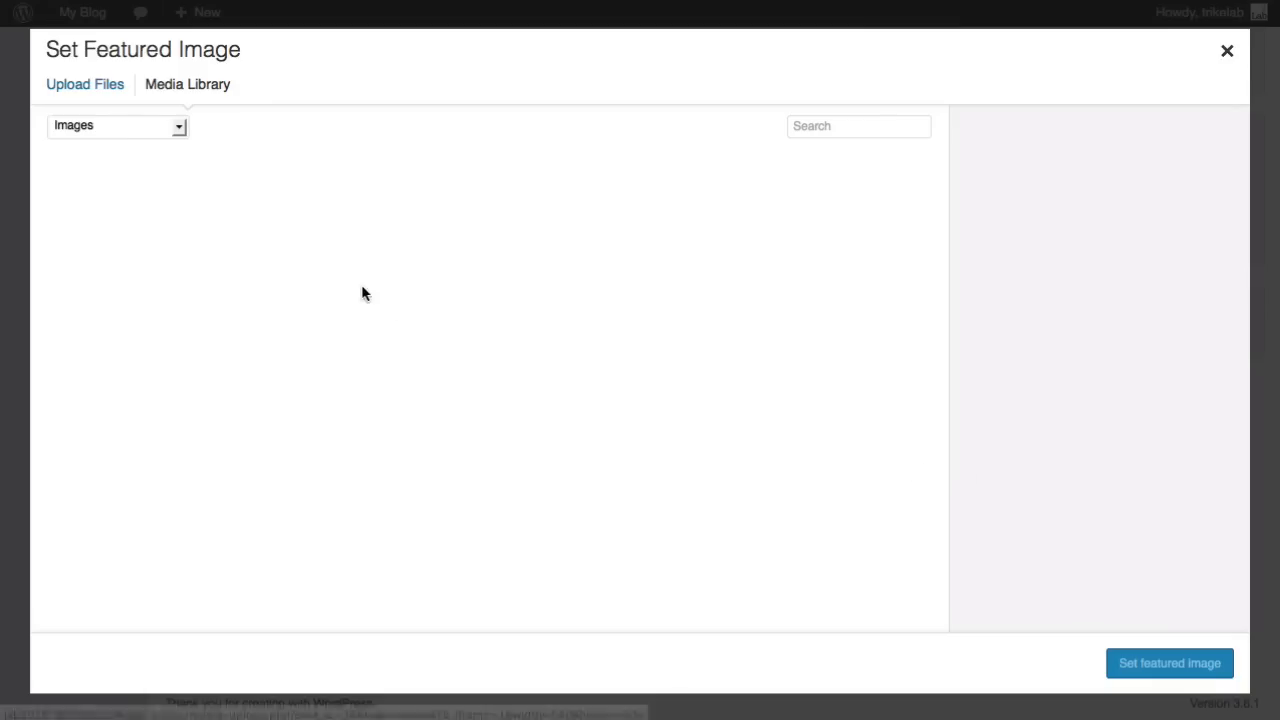
click(103, 182)
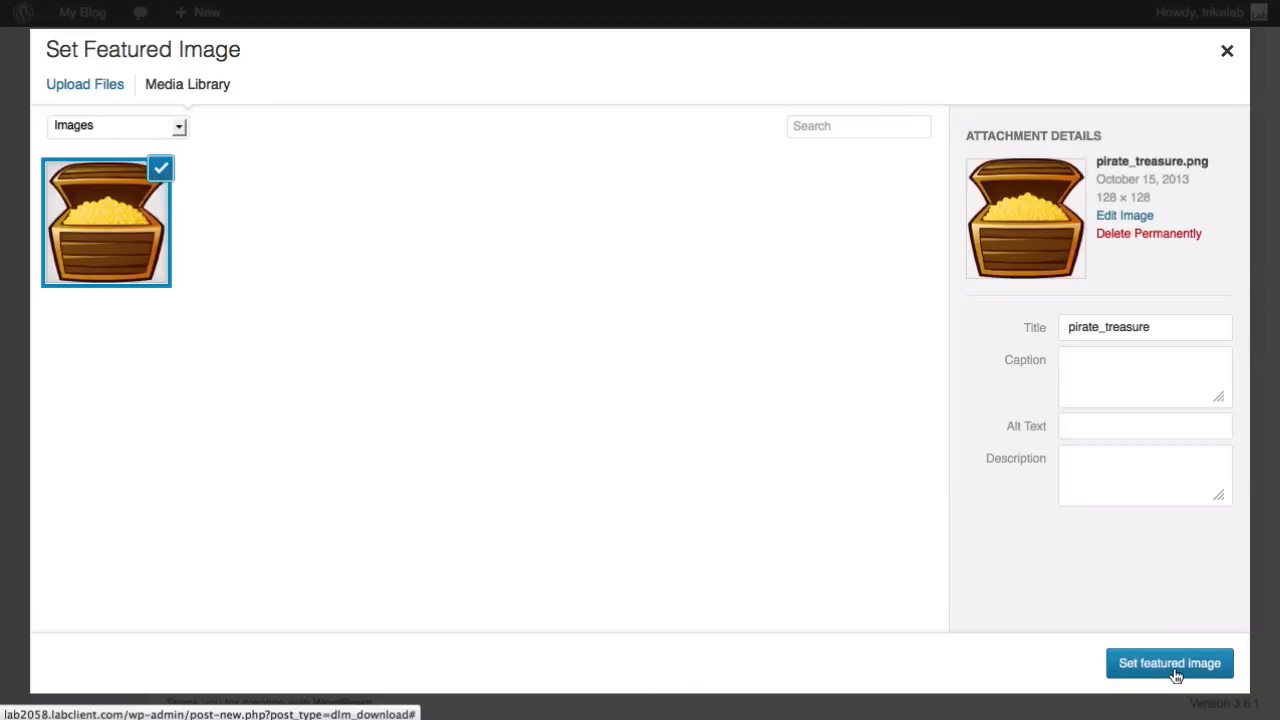
click(1172, 663)
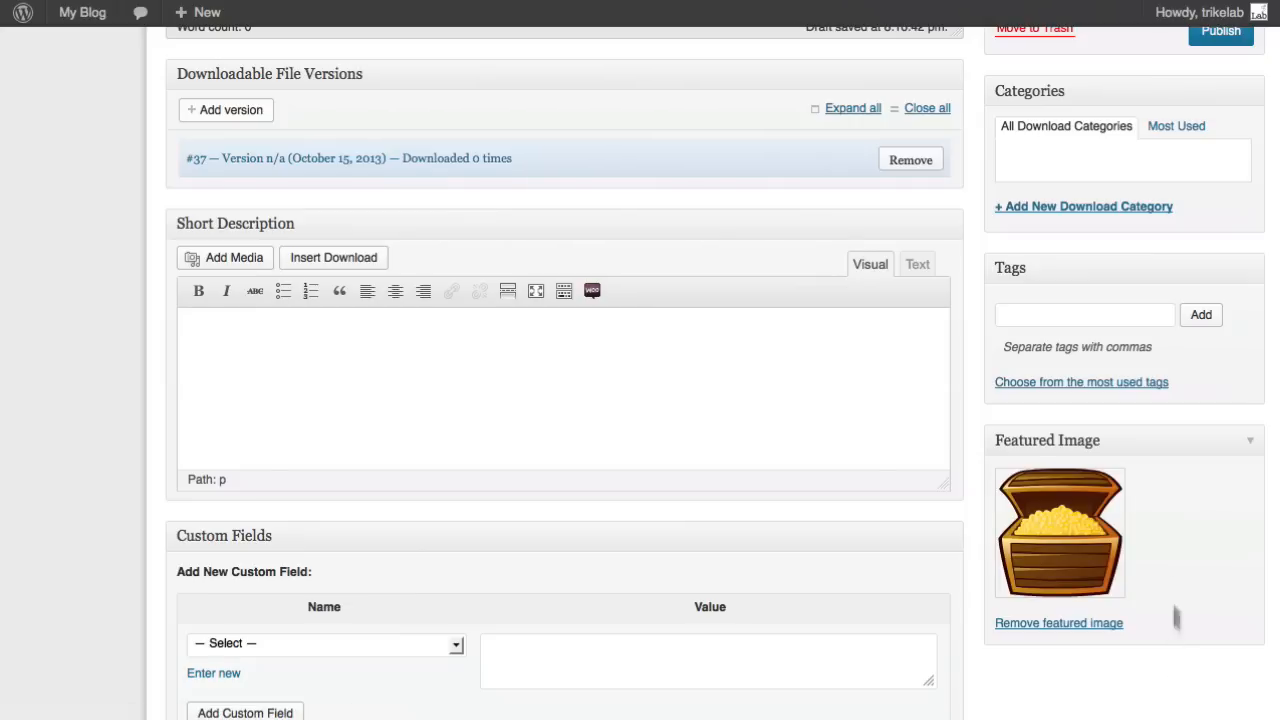
Mark the Sample Download as members only and featured, and publish it
scroll(1175, 600, up, 10)
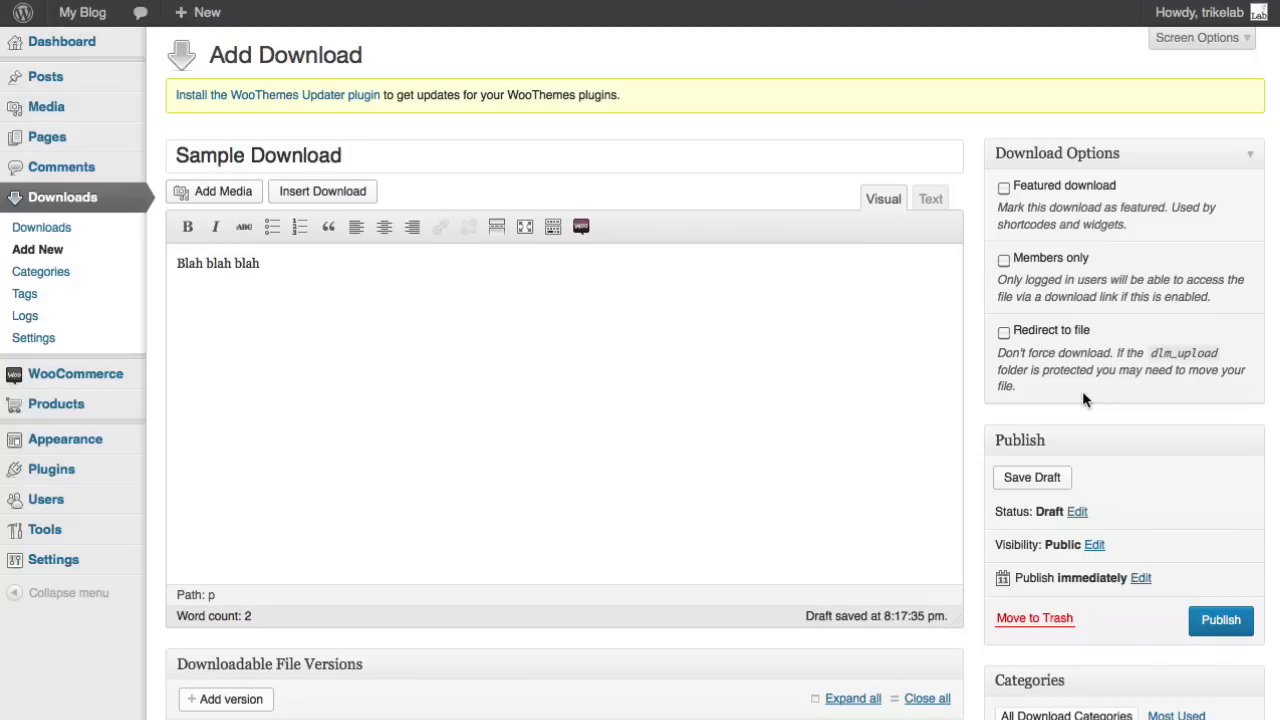
click(1004, 259)
click(1004, 188)
click(1221, 620)
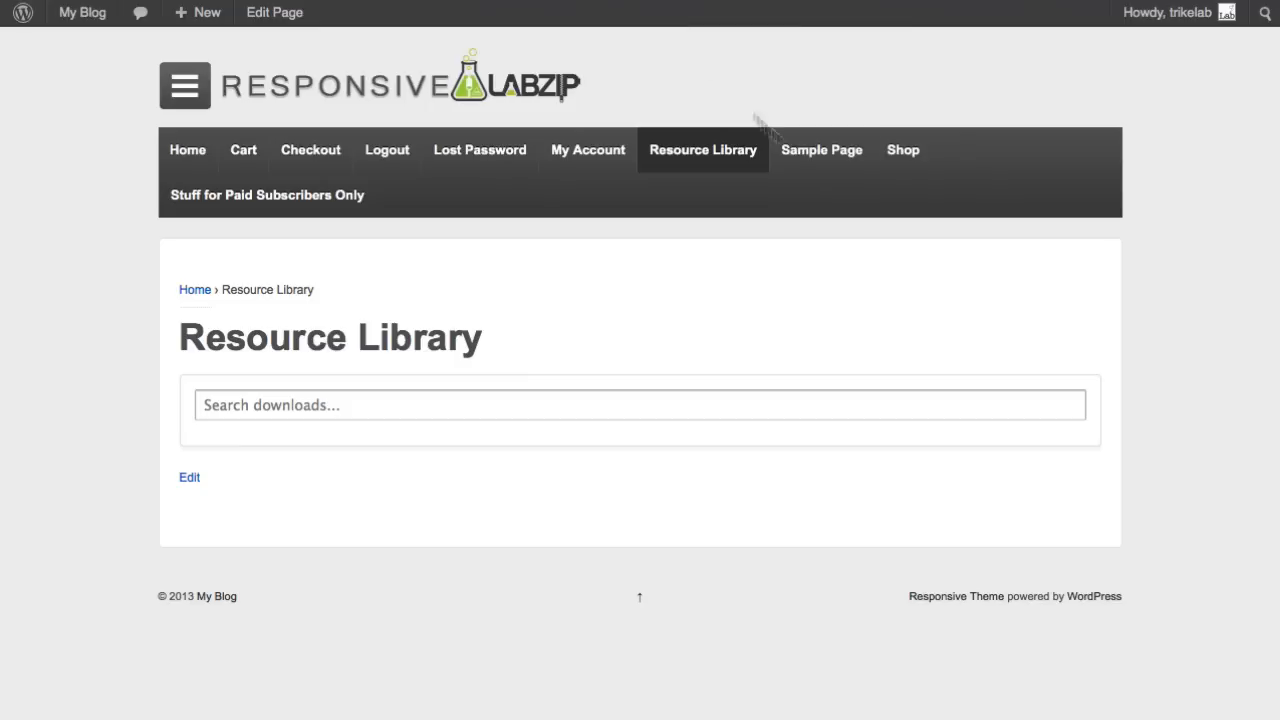
Reload the public Resource Library page, examine the Sample Download's detail page and return to the library
right_click(778, 90)
click(821, 133)
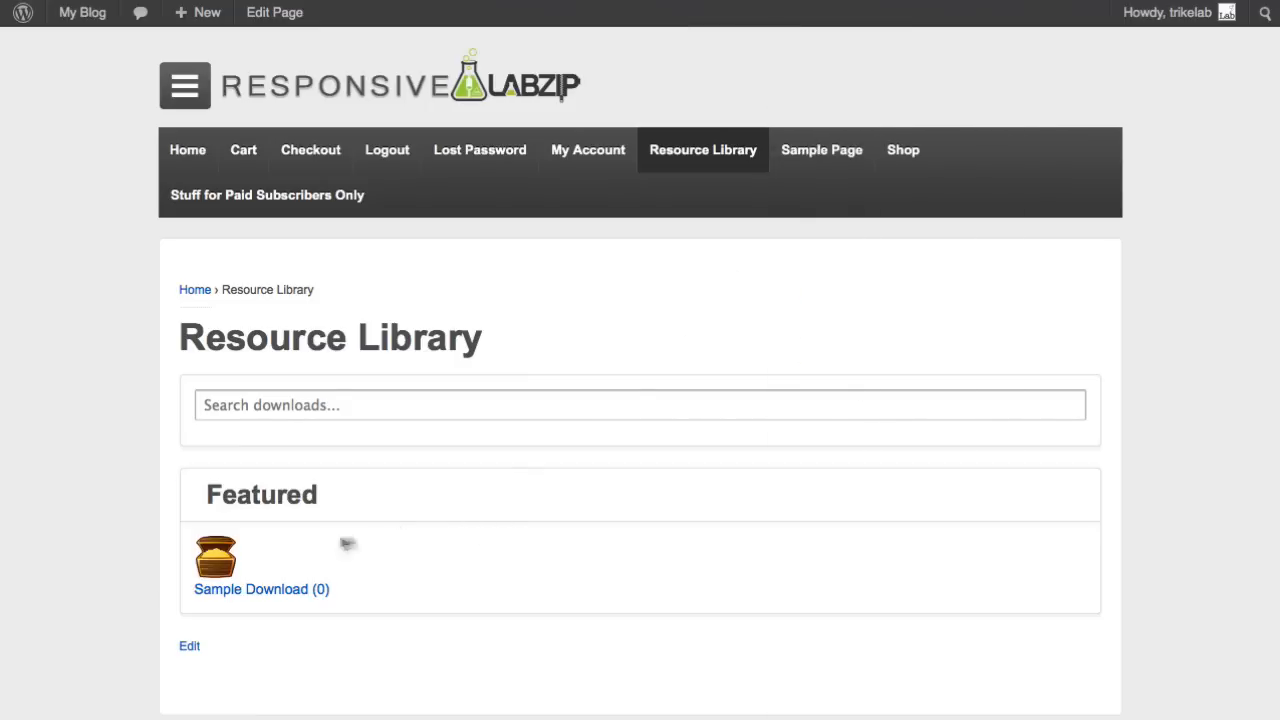
click(226, 570)
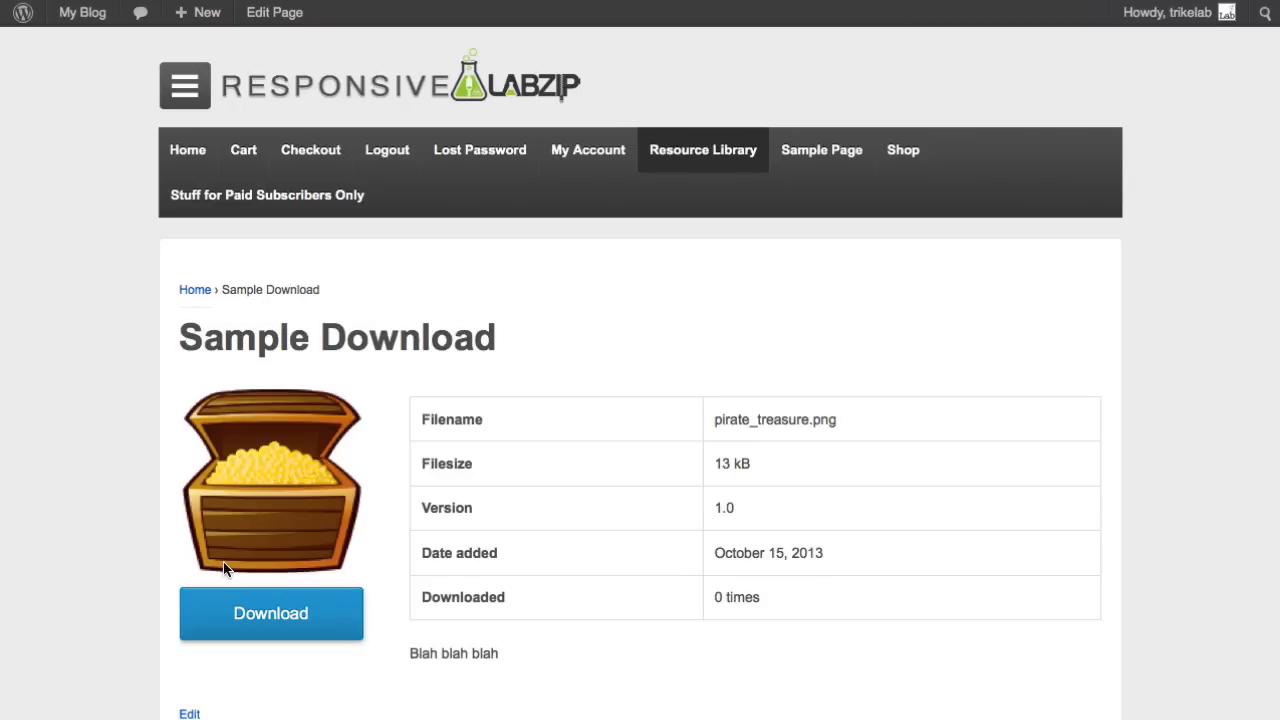
scroll(447, 551, down, 1)
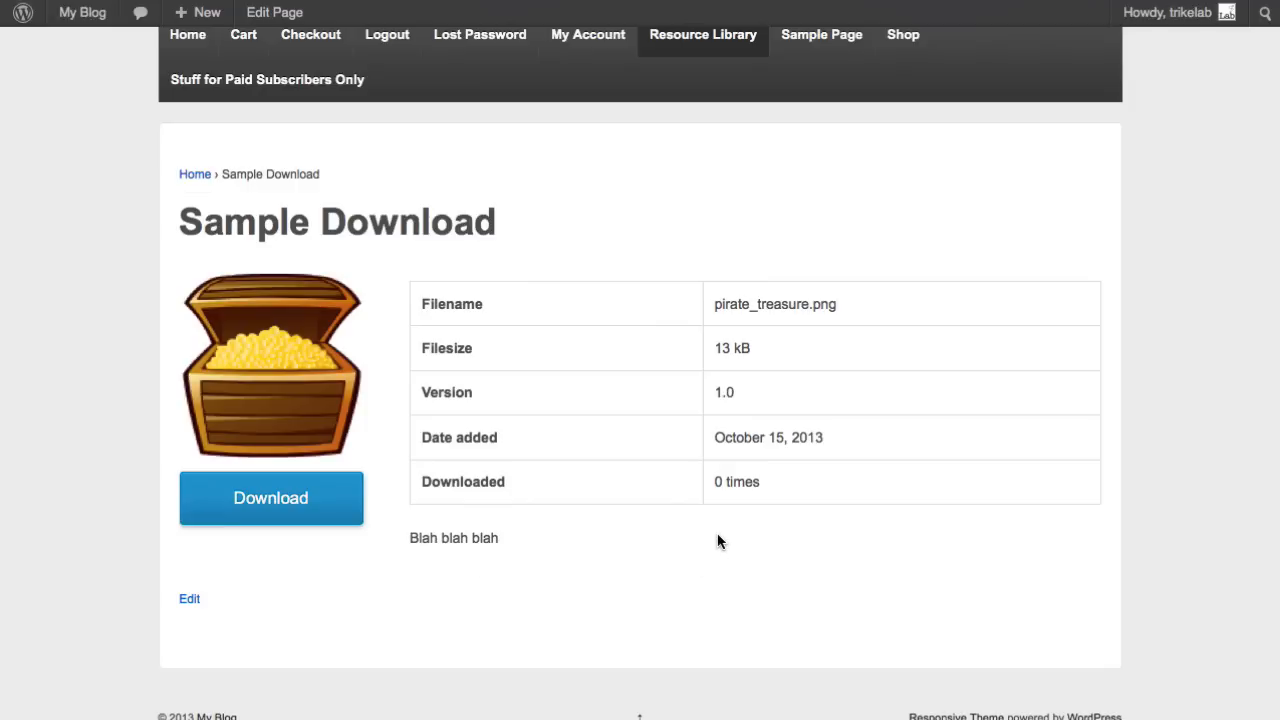
scroll(722, 524, up, 3)
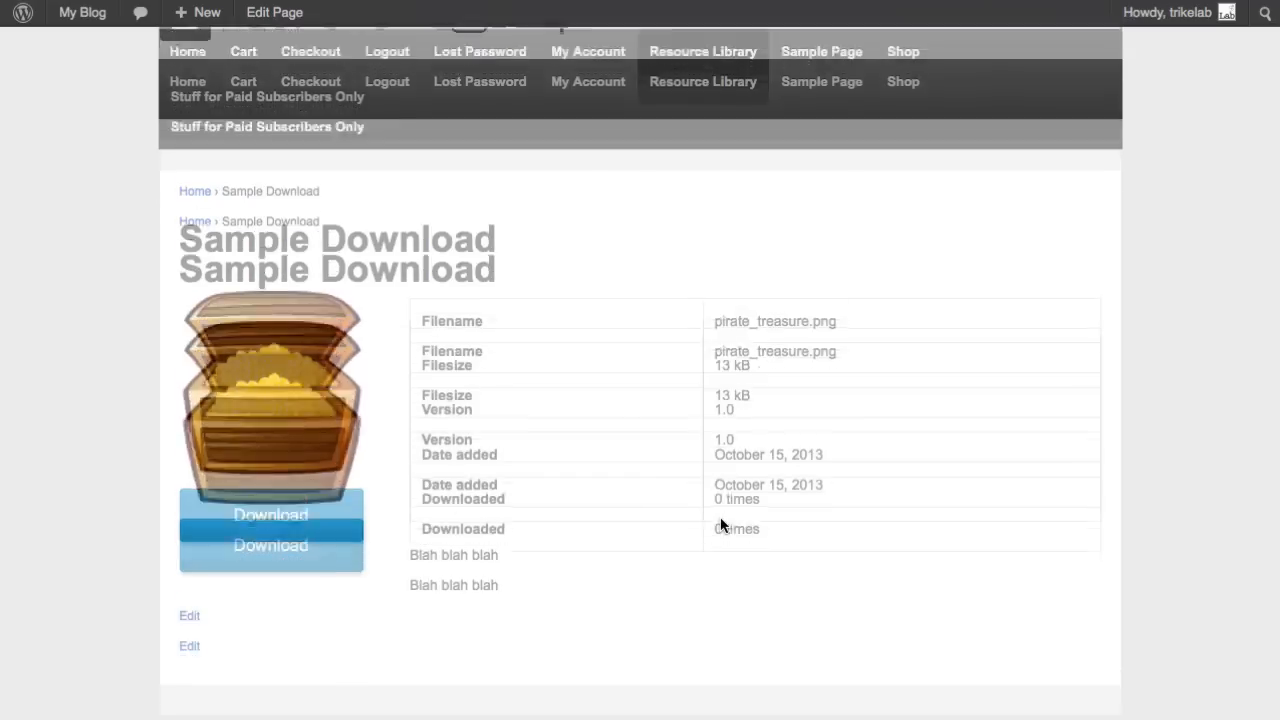
key(alt+Left)
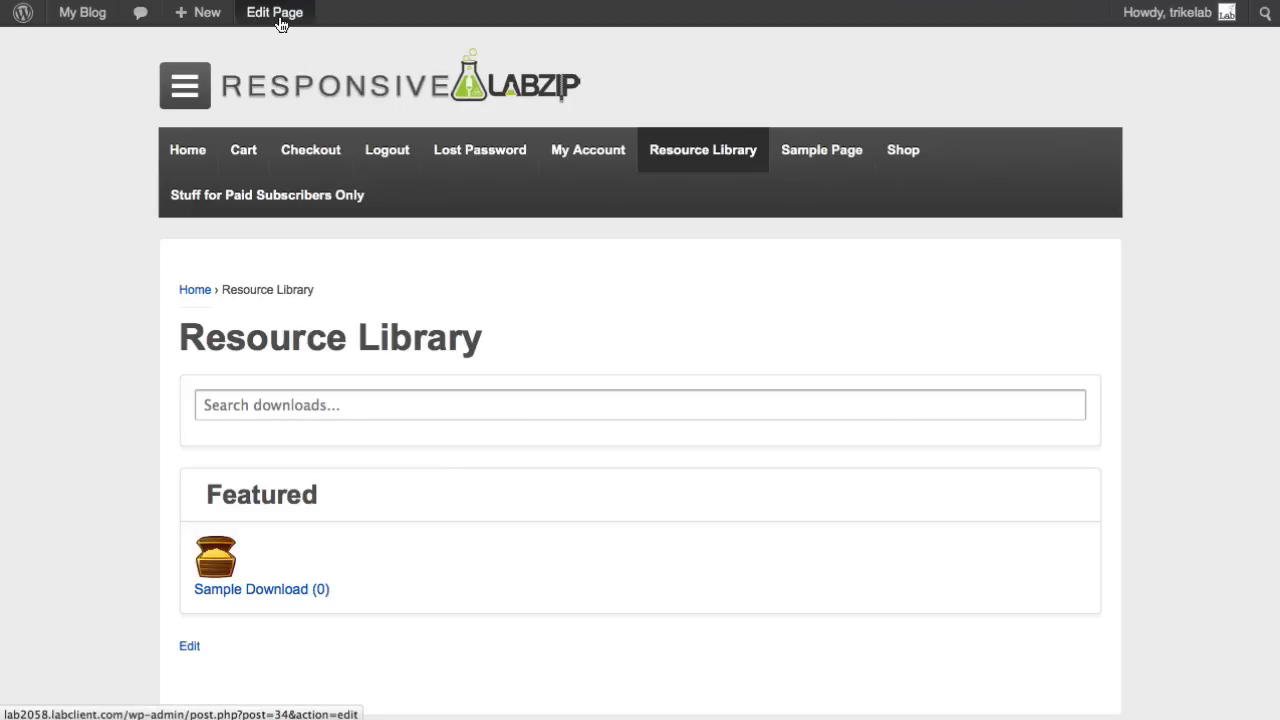
Limit the Resource Library page's content to the Administrator, Editor and Paid Subscriber roles and update the page
click(281, 22)
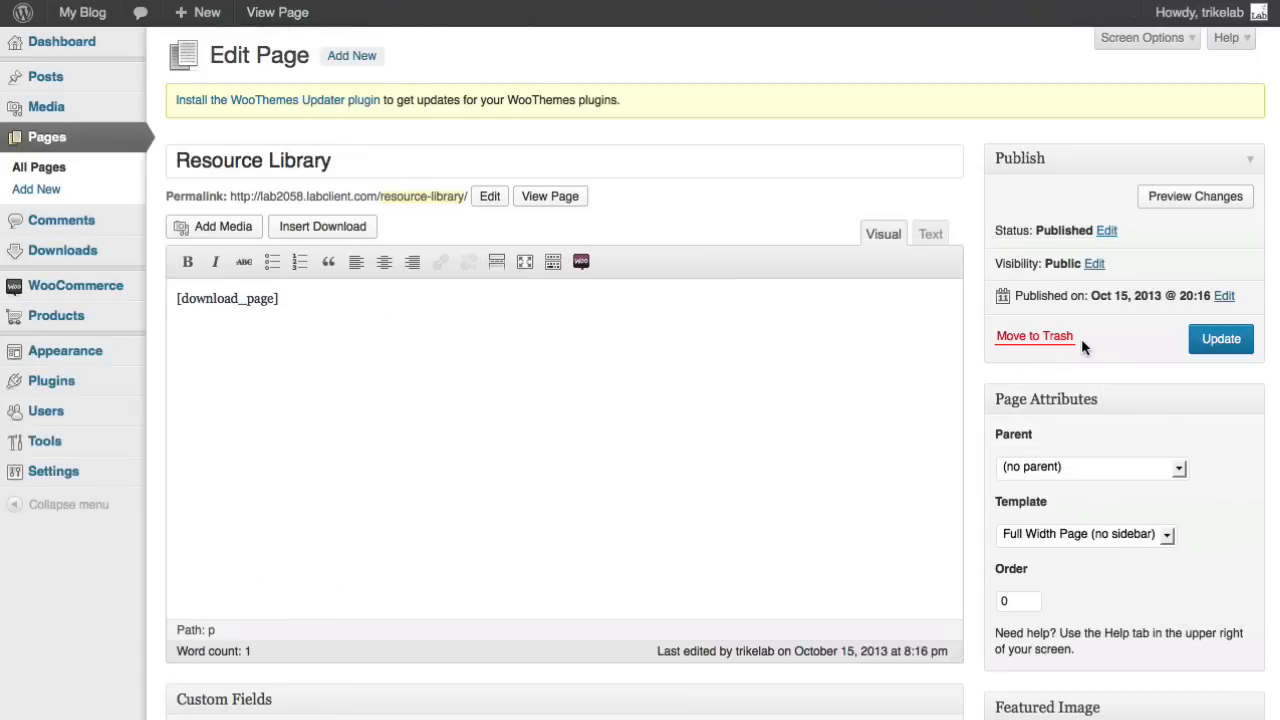
scroll(1083, 343, down, 10)
scroll(1085, 350, down, 3)
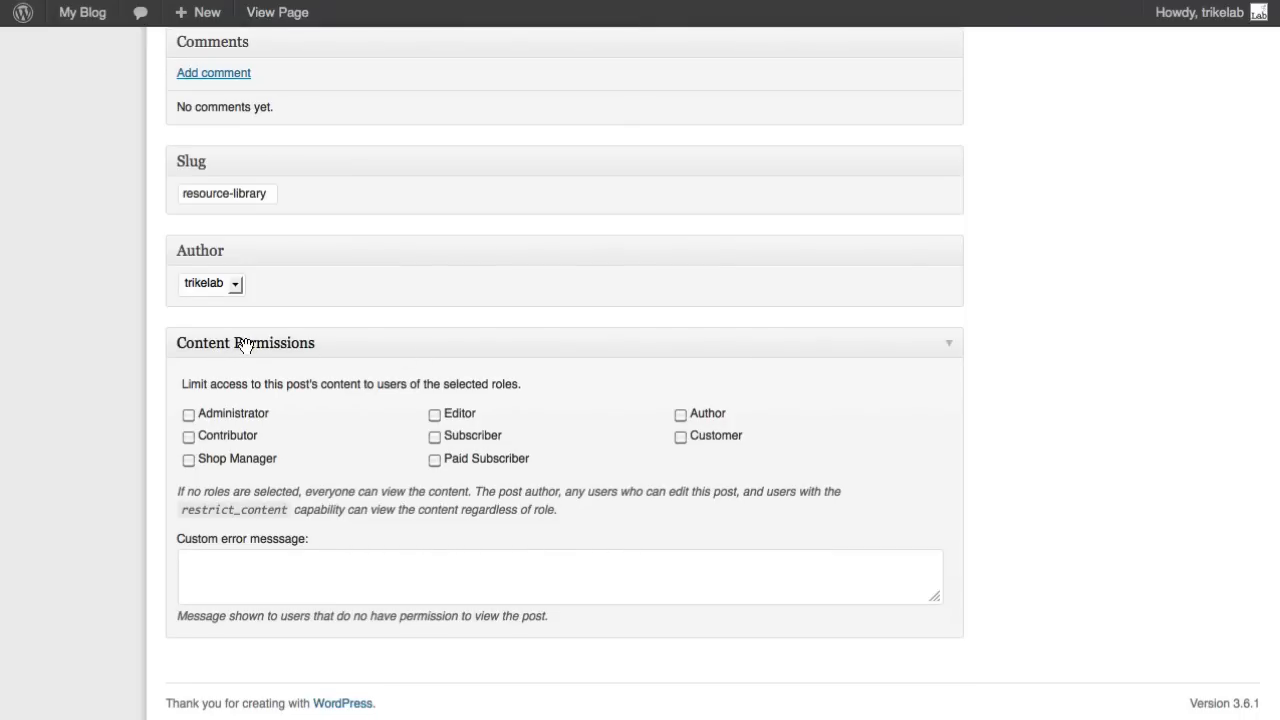
click(188, 414)
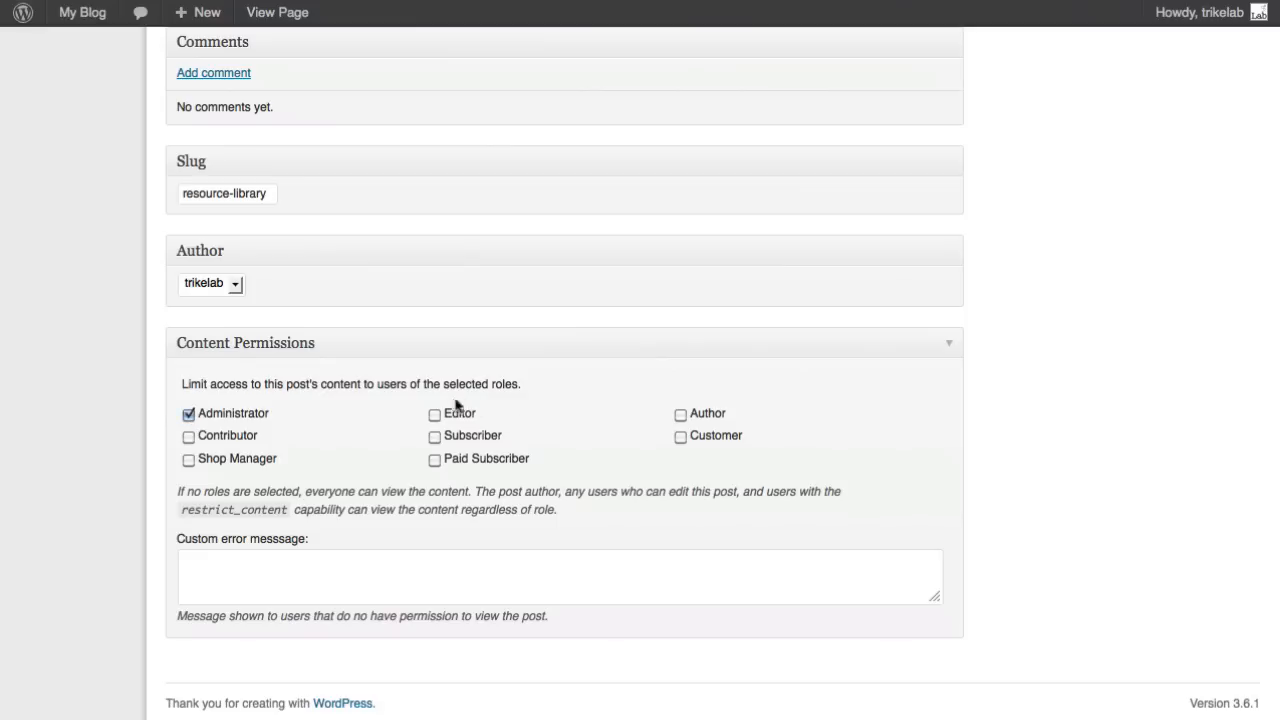
click(434, 414)
click(434, 460)
scroll(945, 406, up, 15)
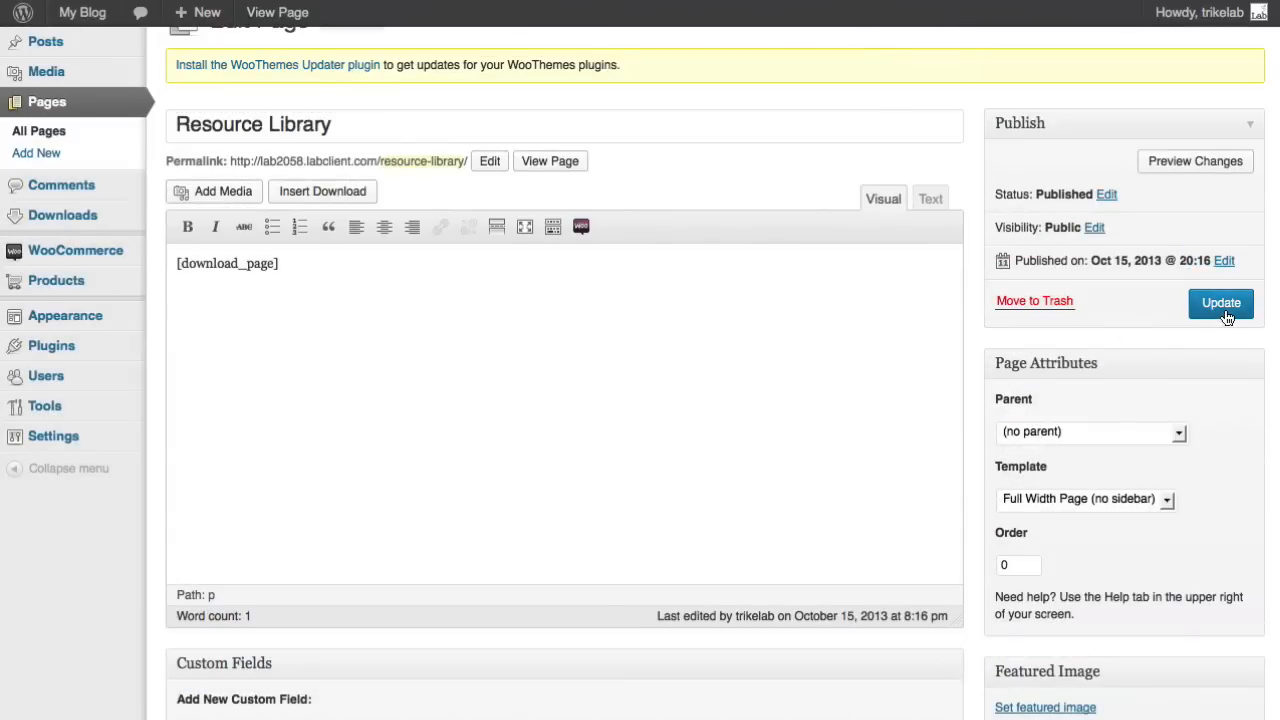
click(1224, 310)
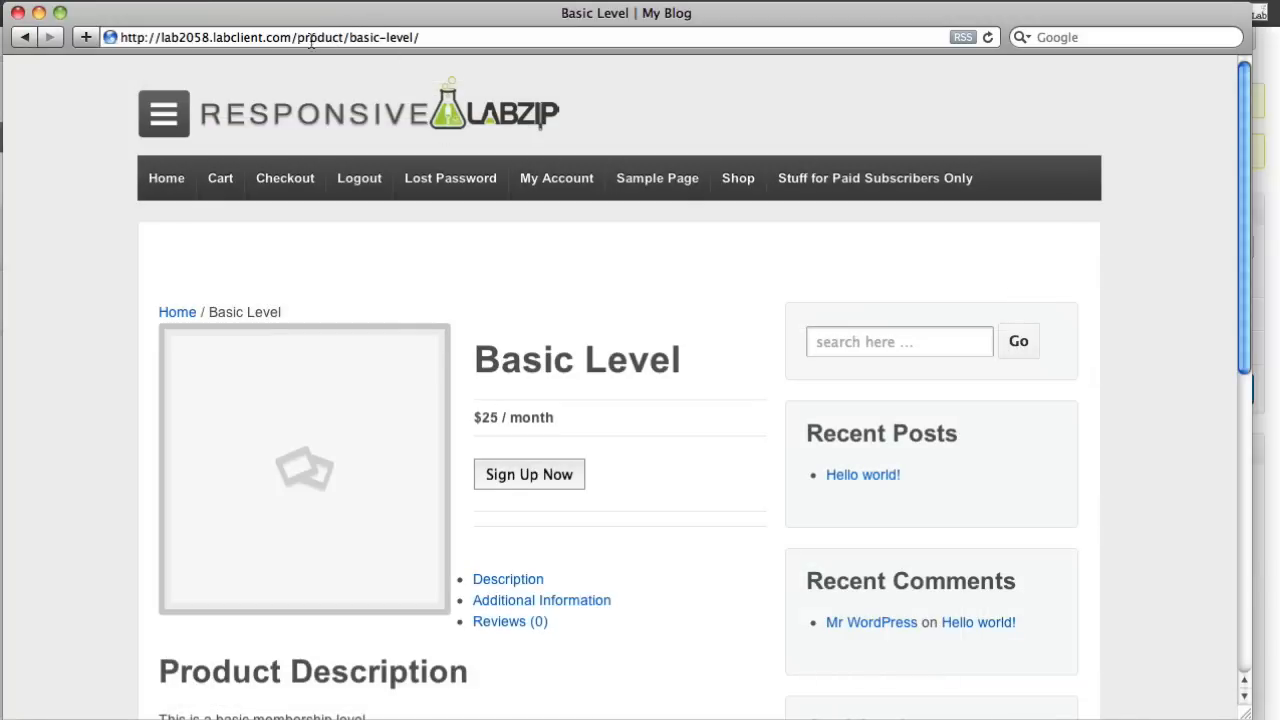
Switch to the other browser window showing the Basic Level product and open lab2058.labclient.com/resource-library there
drag(297, 38, 490, 52)
text(resour)
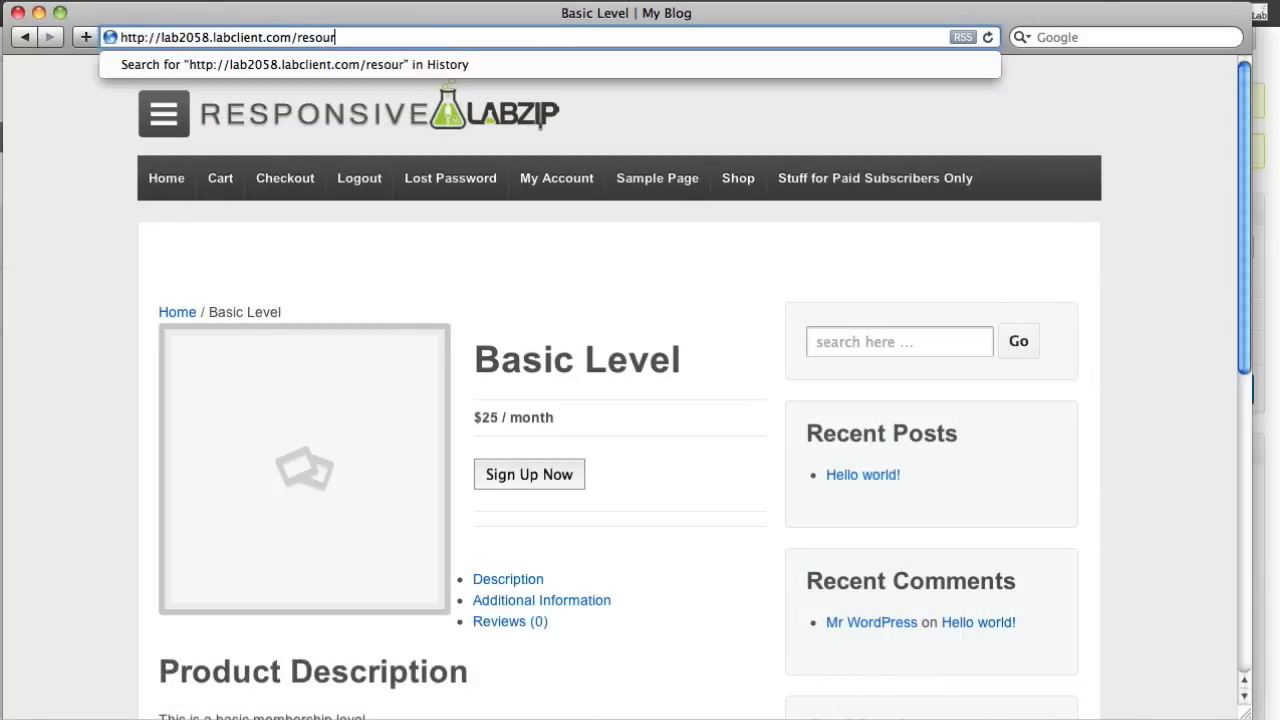
text(ce-libarr)
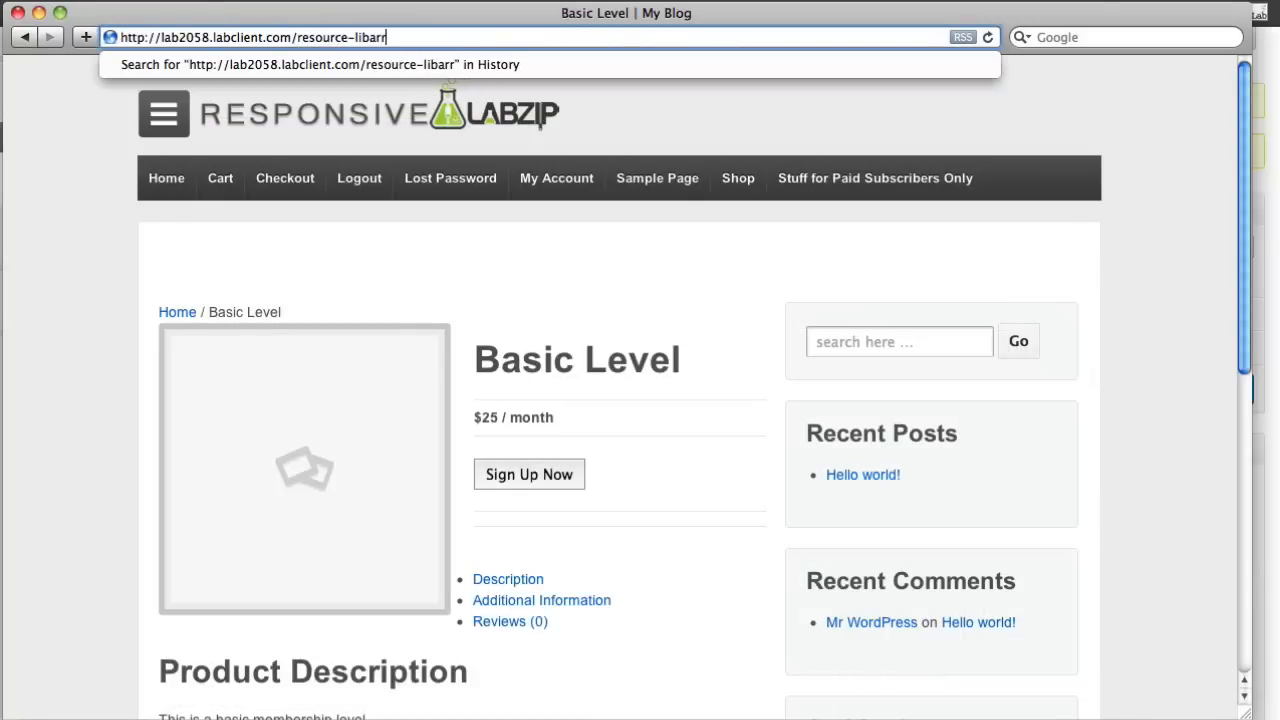
key(BackSpace)
text(ary)
key(Return)
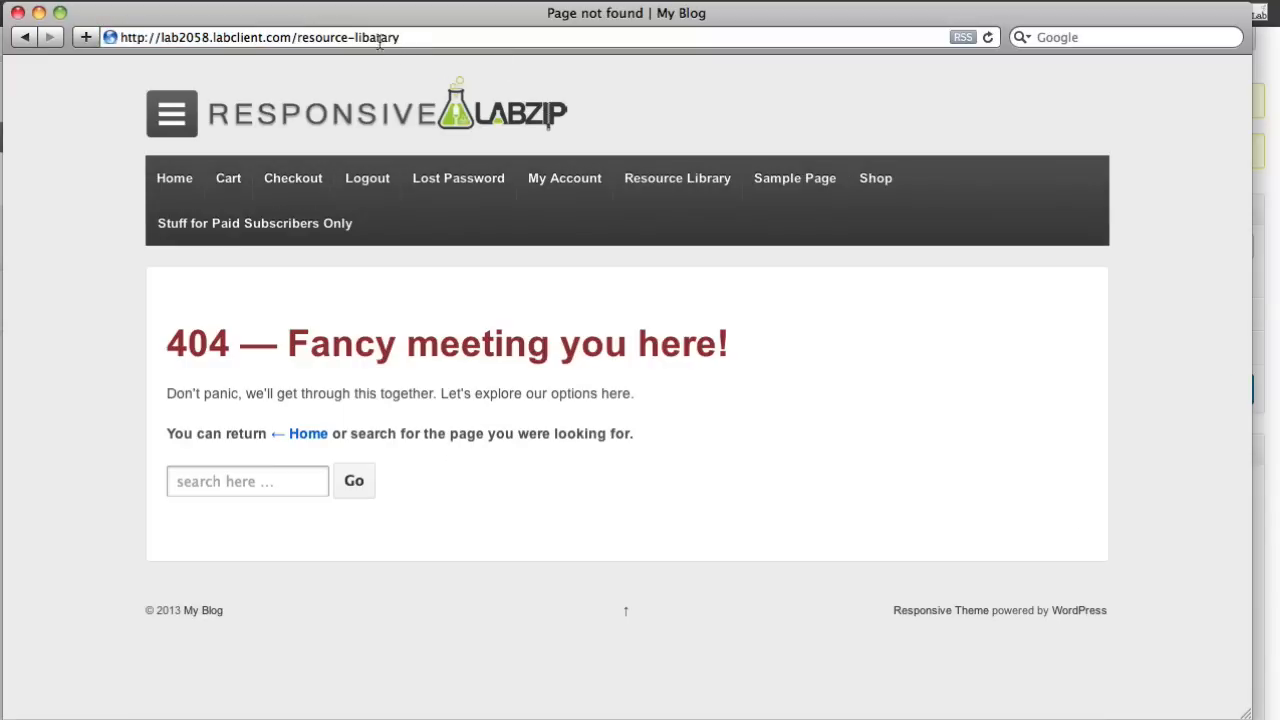
click(380, 37)
key(BackSpace)
key(BackSpace)
key(BackSpace)
text(rary)
key(Return)
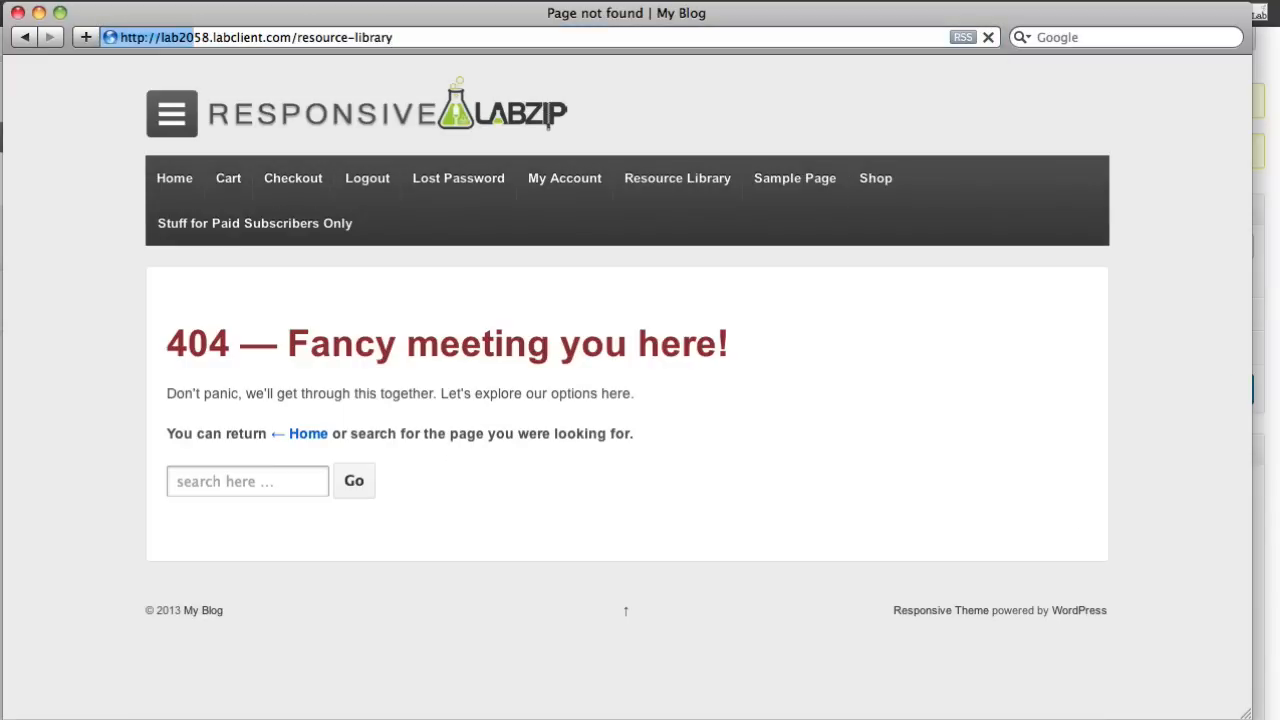